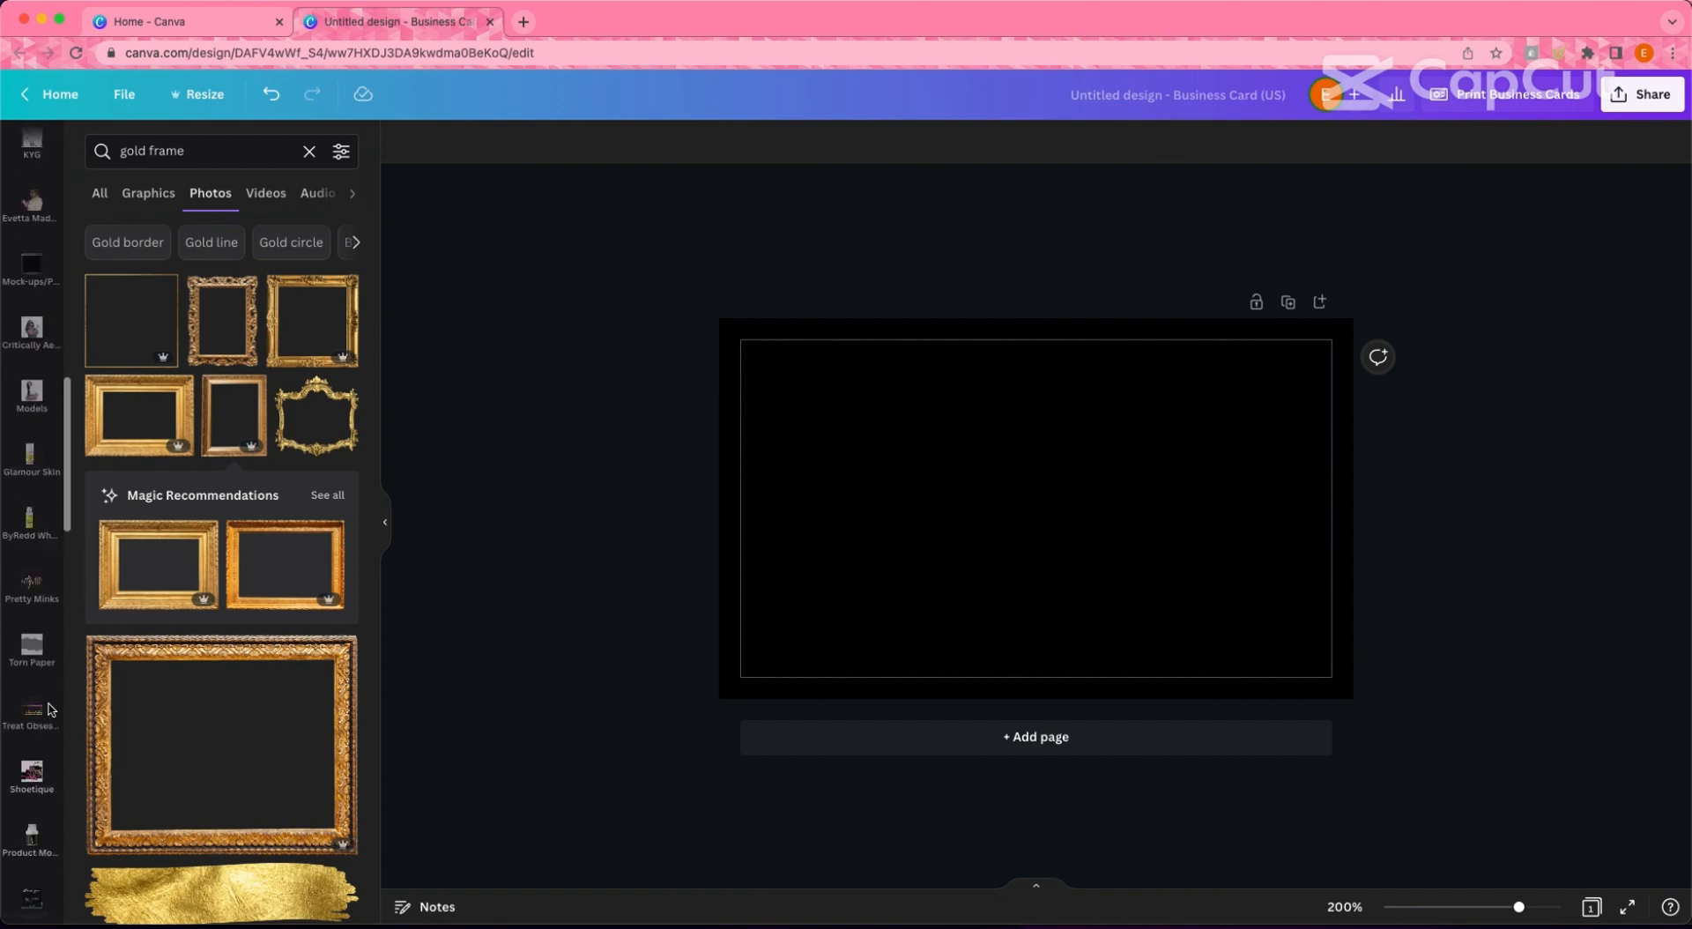
- Add the ornate gold frame from the Starred items to the black business card
scroll(50, 711, down, 15)
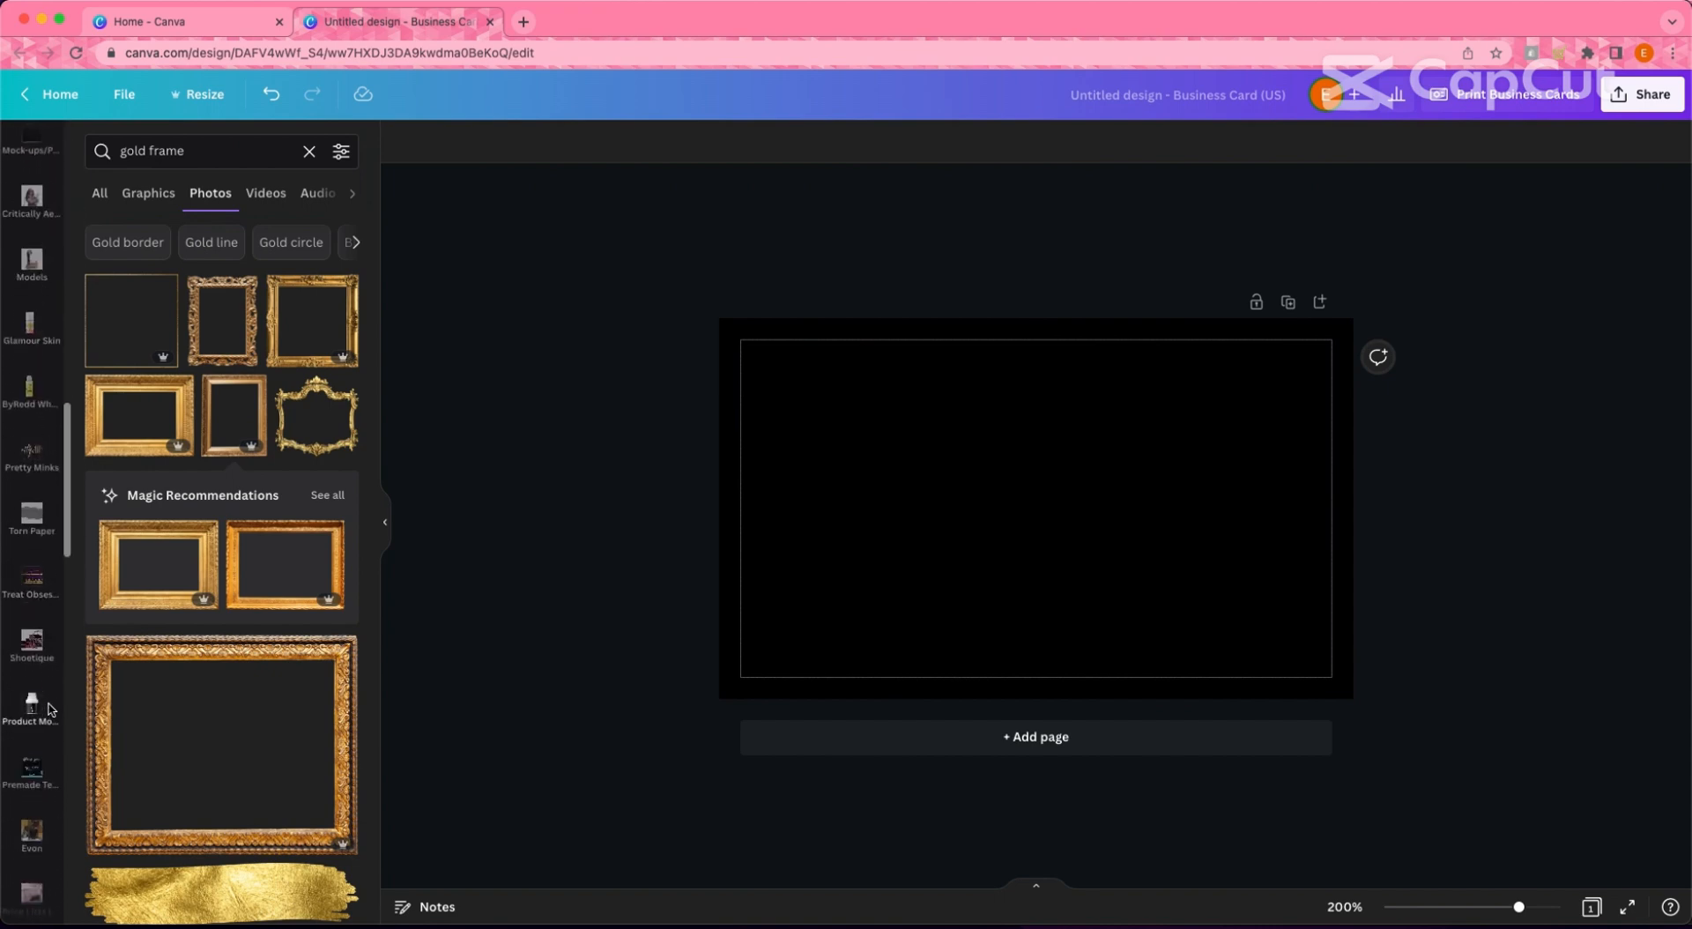
click(34, 661)
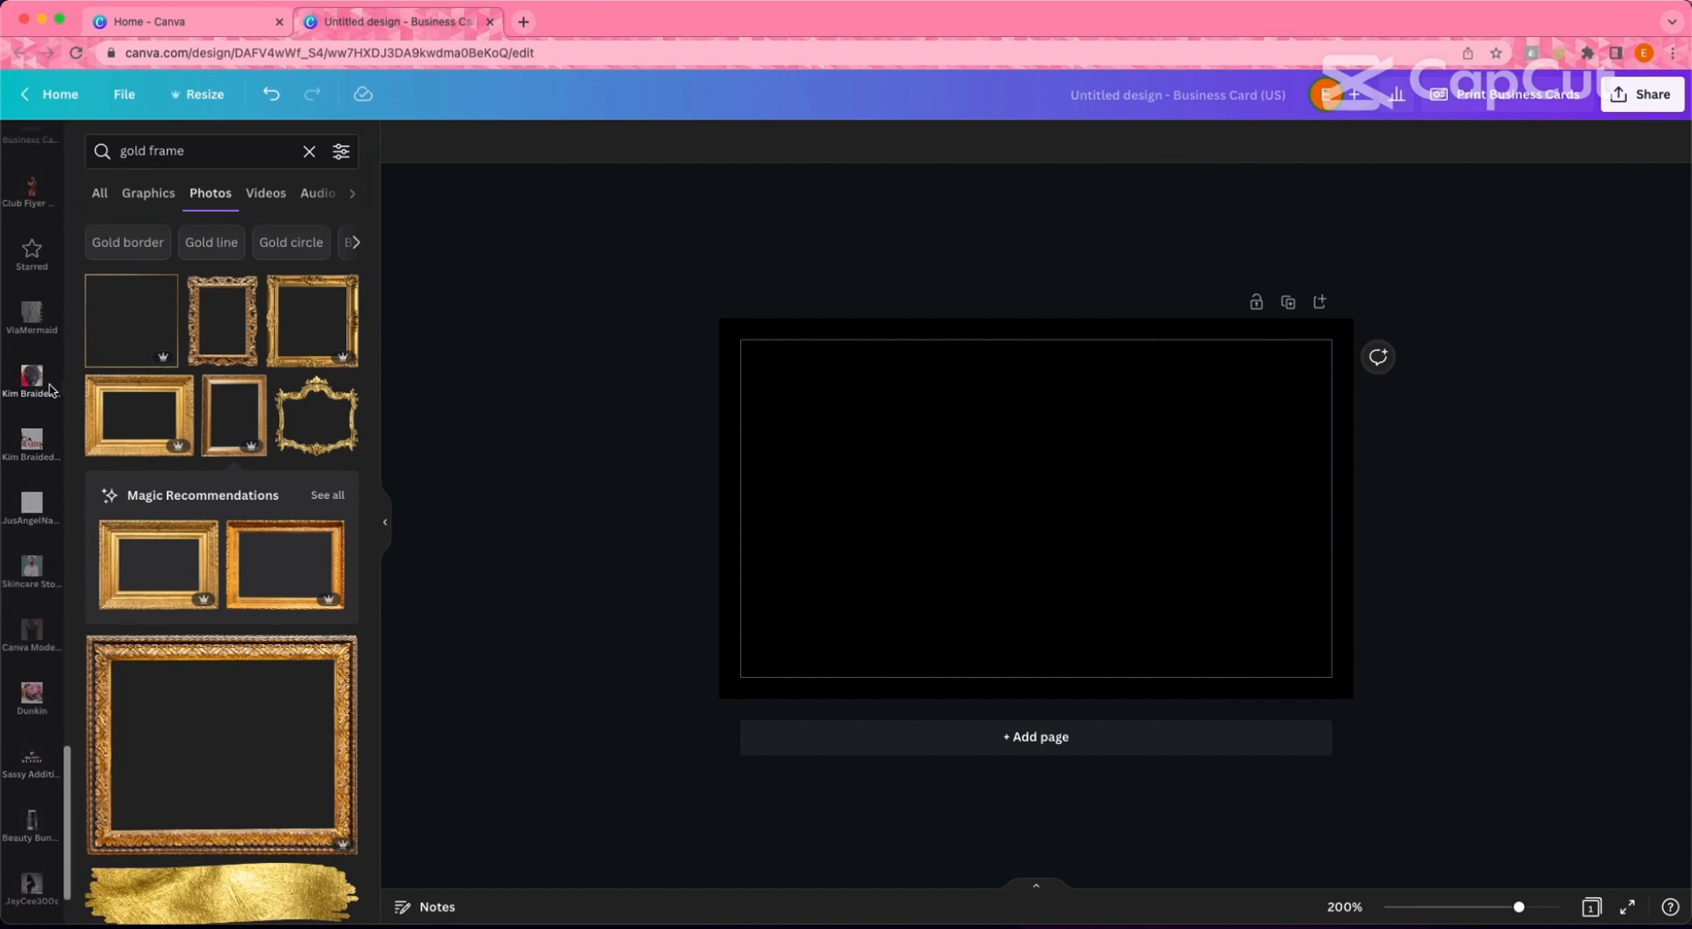
scroll(243, 567, down, 10)
scroll(245, 569, down, 6)
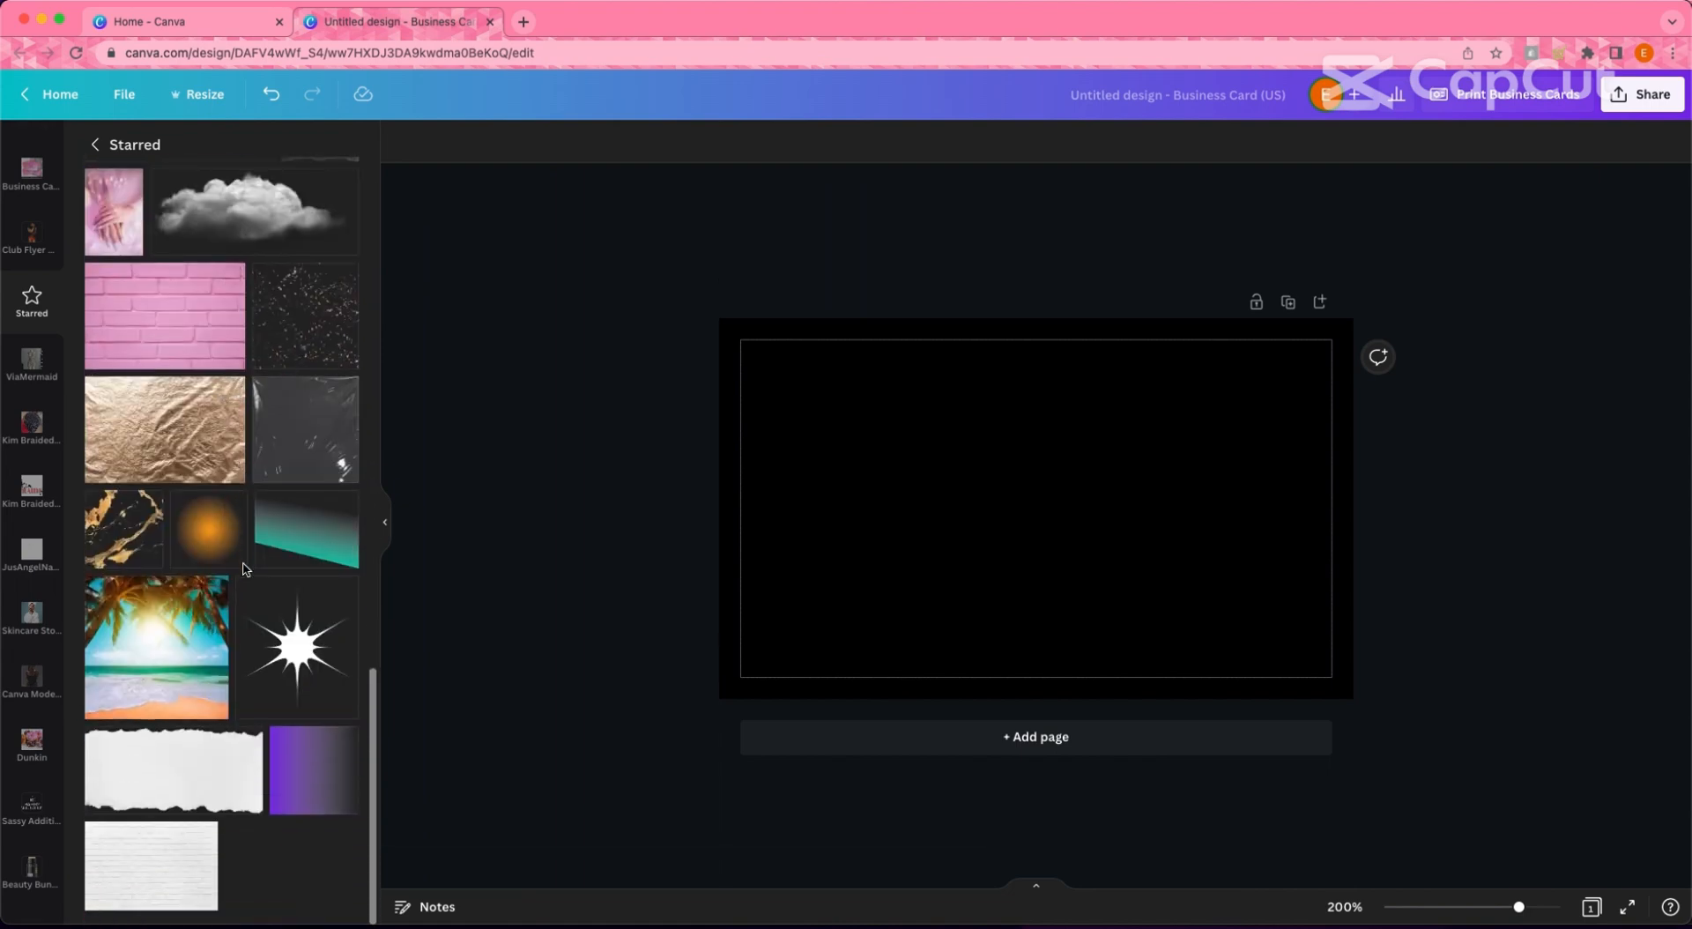
scroll(245, 569, up, 10)
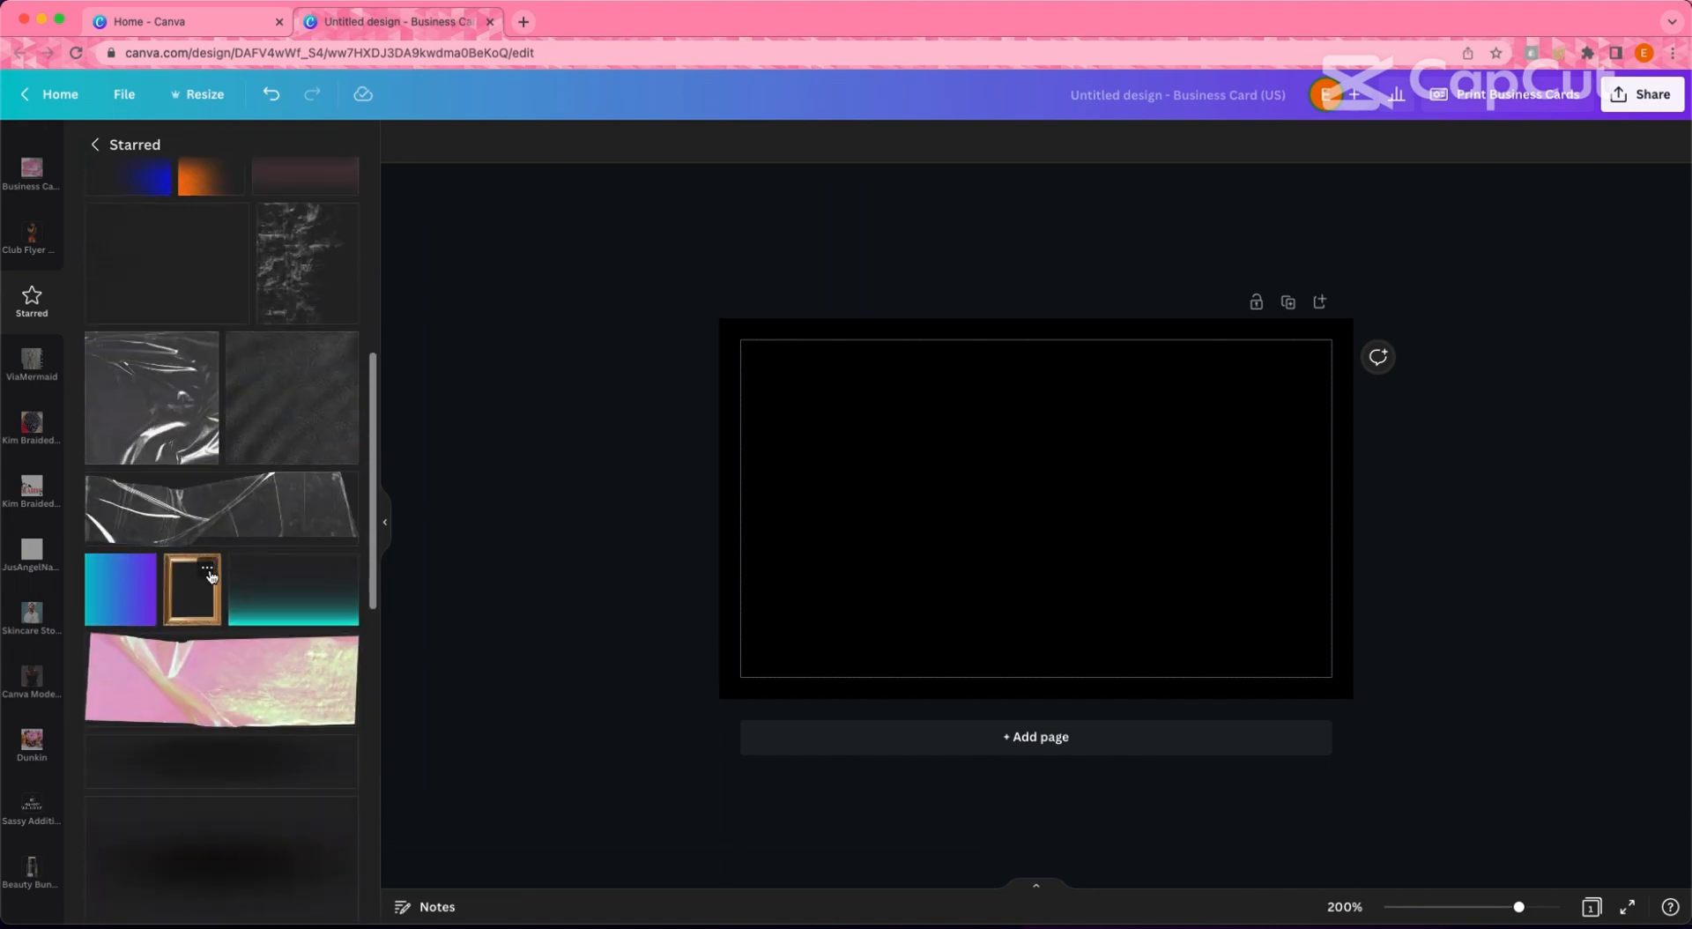
click(206, 568)
click(190, 595)
- Enlarge the gold frame and add three silver-dress model photos from the Projects folder
drag(1139, 609, 1047, 707)
scroll(40, 300, up, 10)
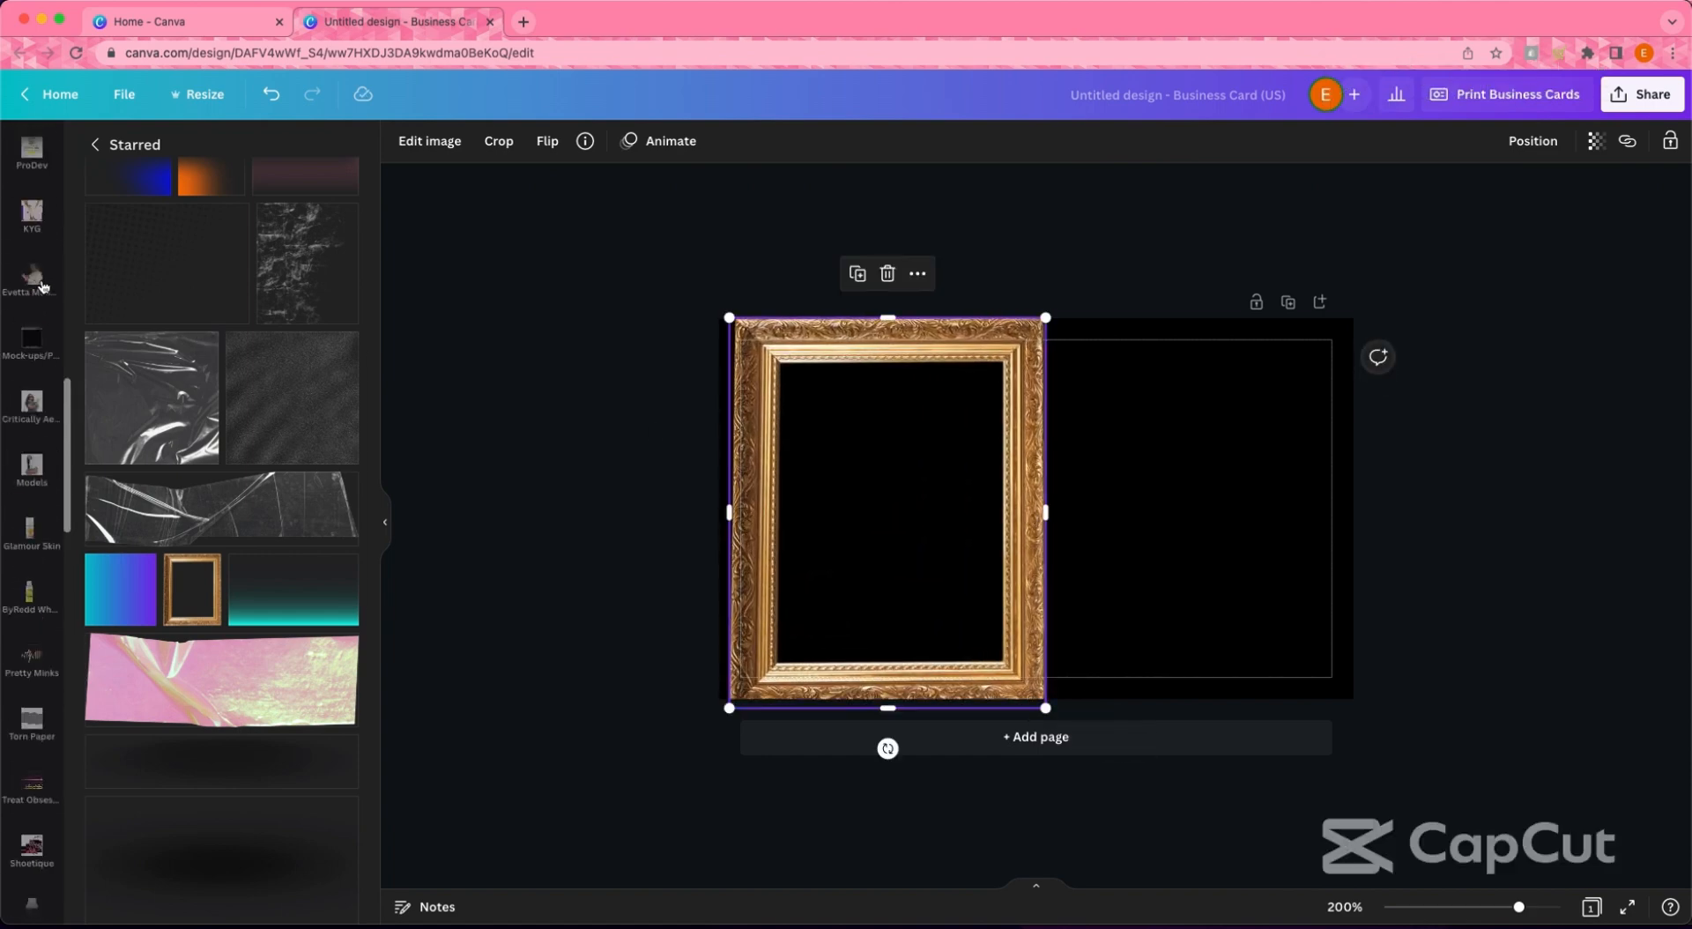
click(32, 216)
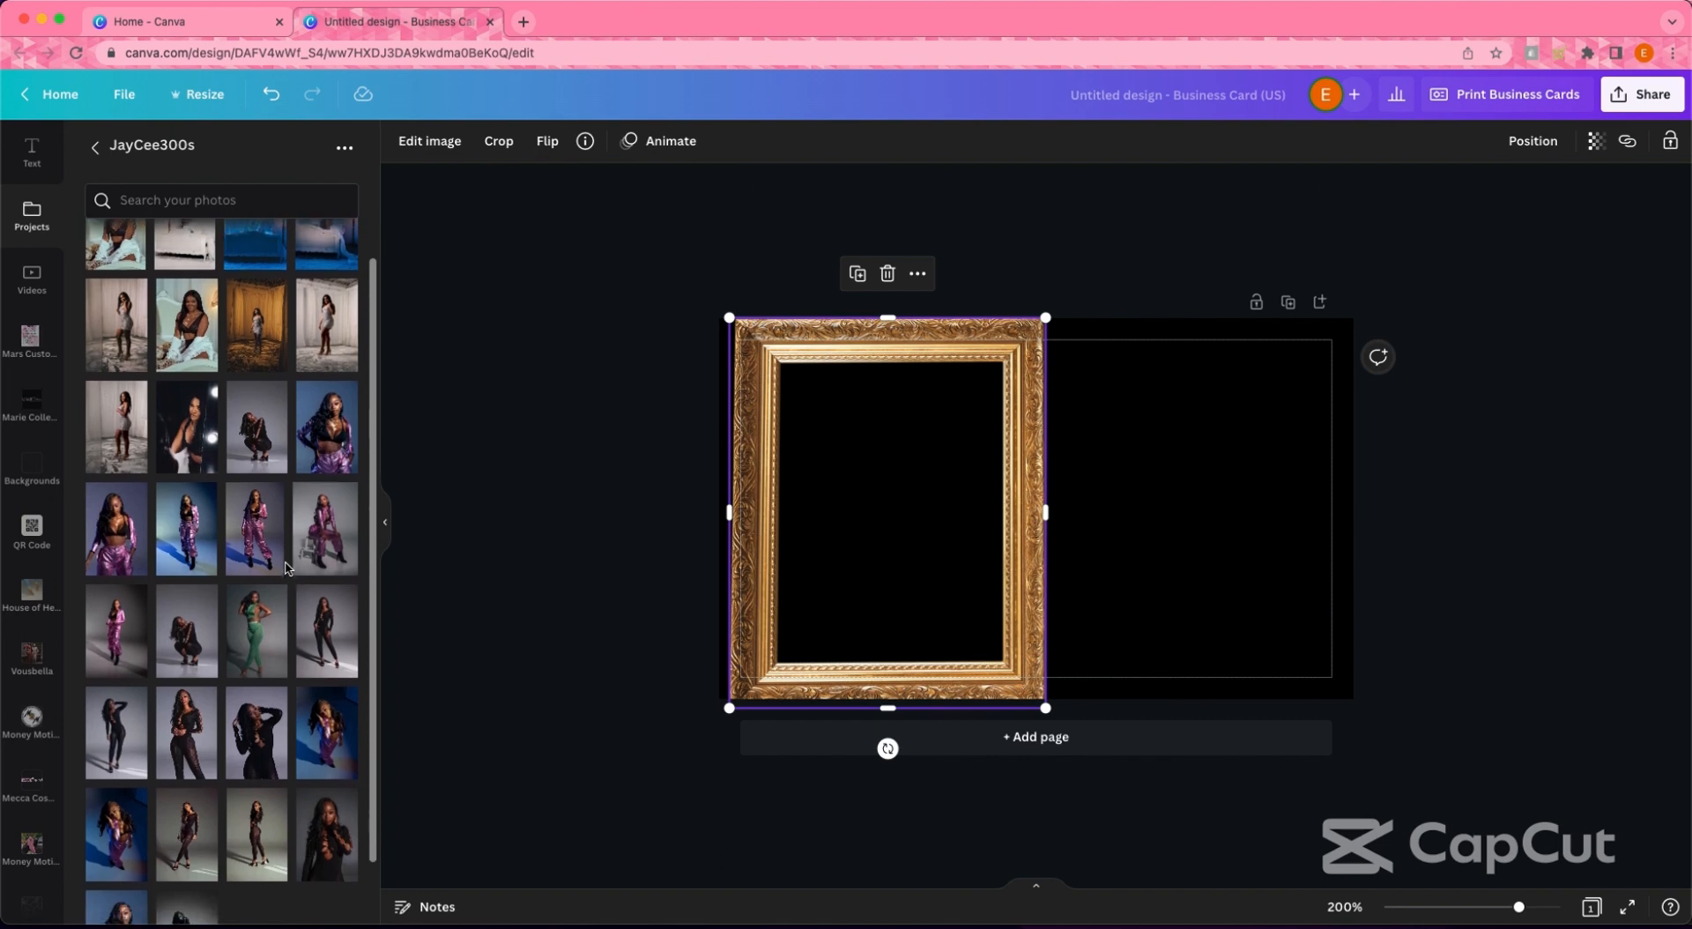
click(117, 370)
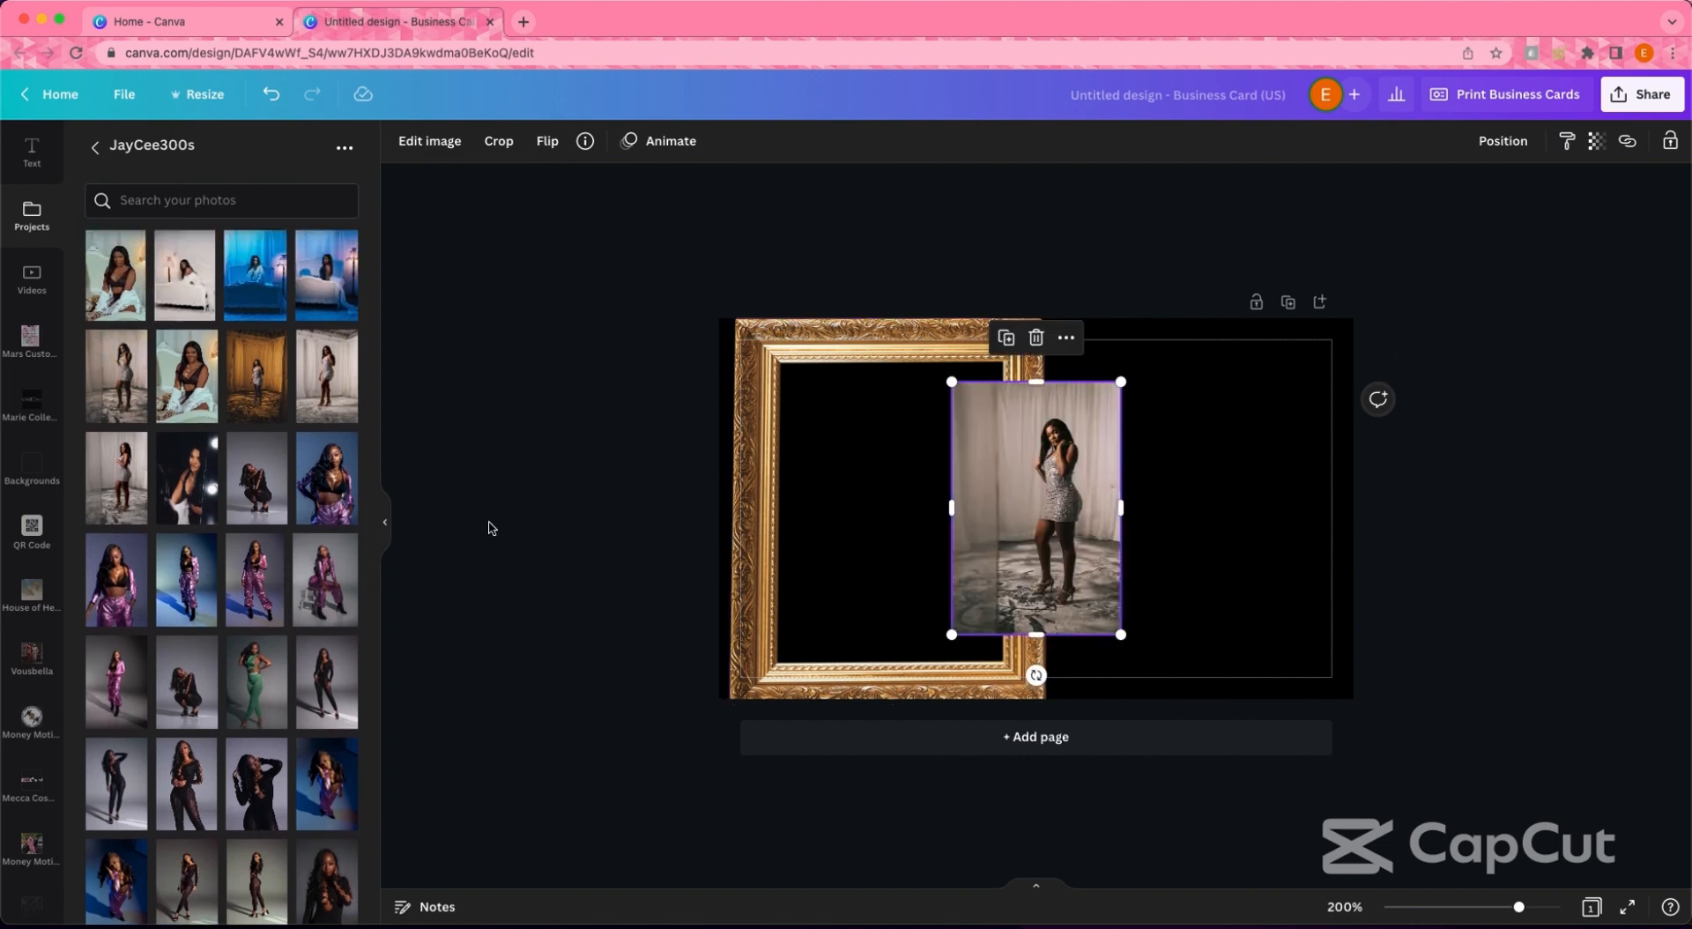
click(347, 401)
click(128, 504)
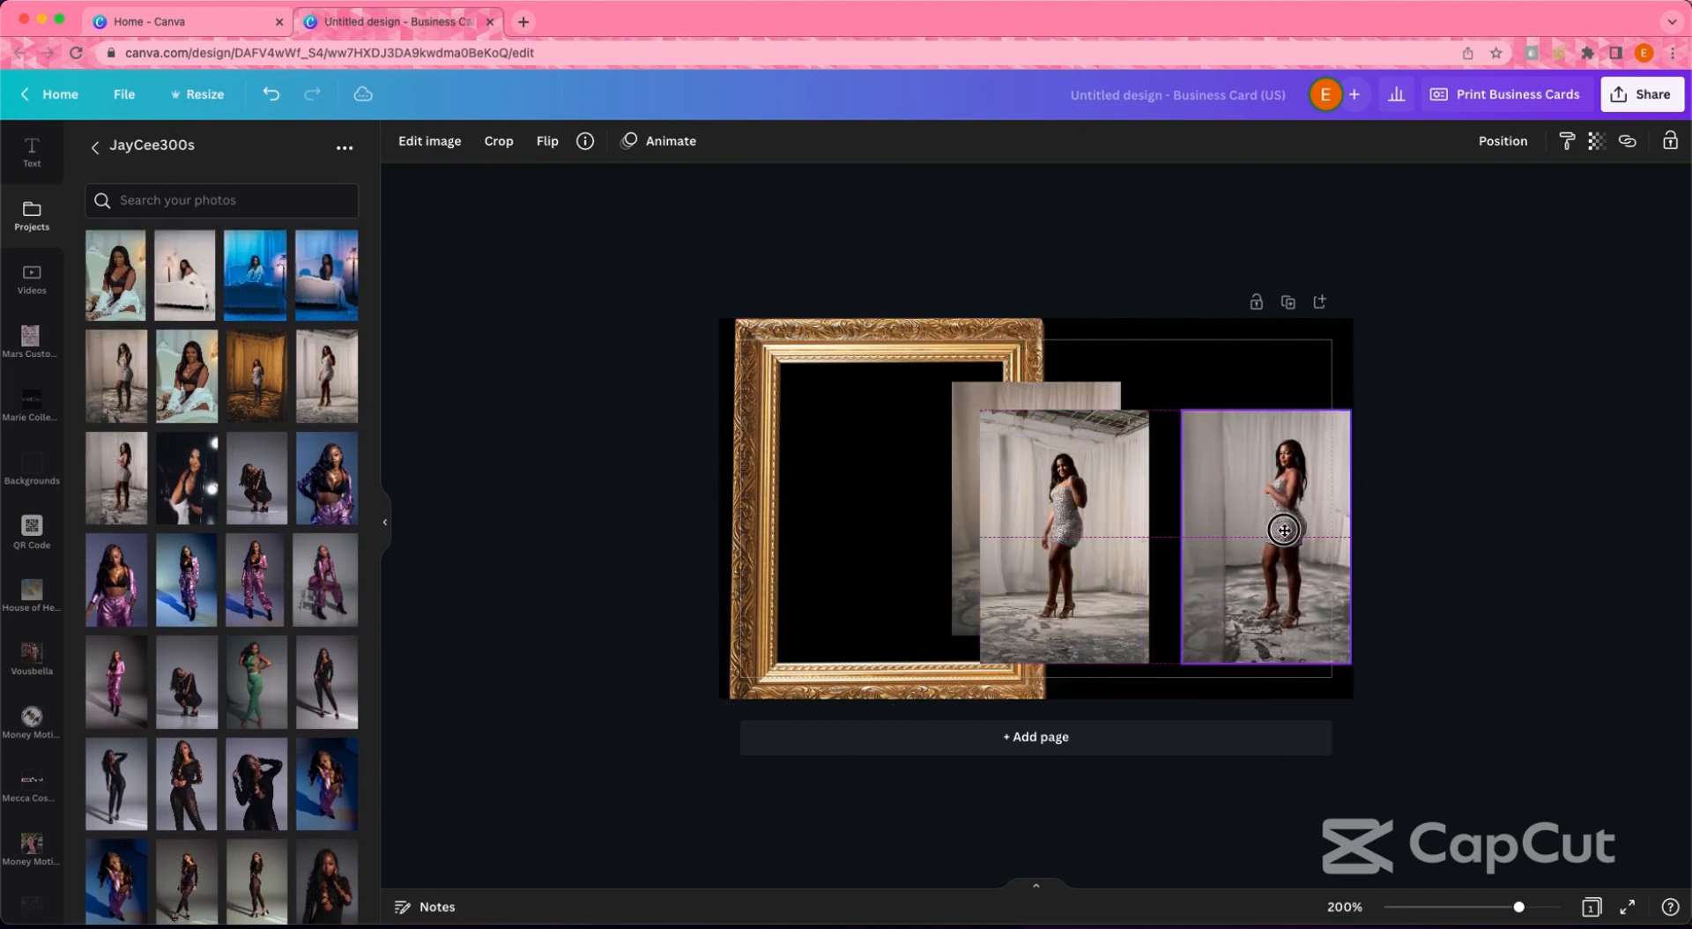
- Drop one silver-dress photo into the frame, cropping and enlarging it to fill the frame
scroll(228, 726, down, 3)
scroll(227, 726, up, 1)
drag(1053, 575, 847, 561)
click(1054, 568)
drag(840, 340, 839, 366)
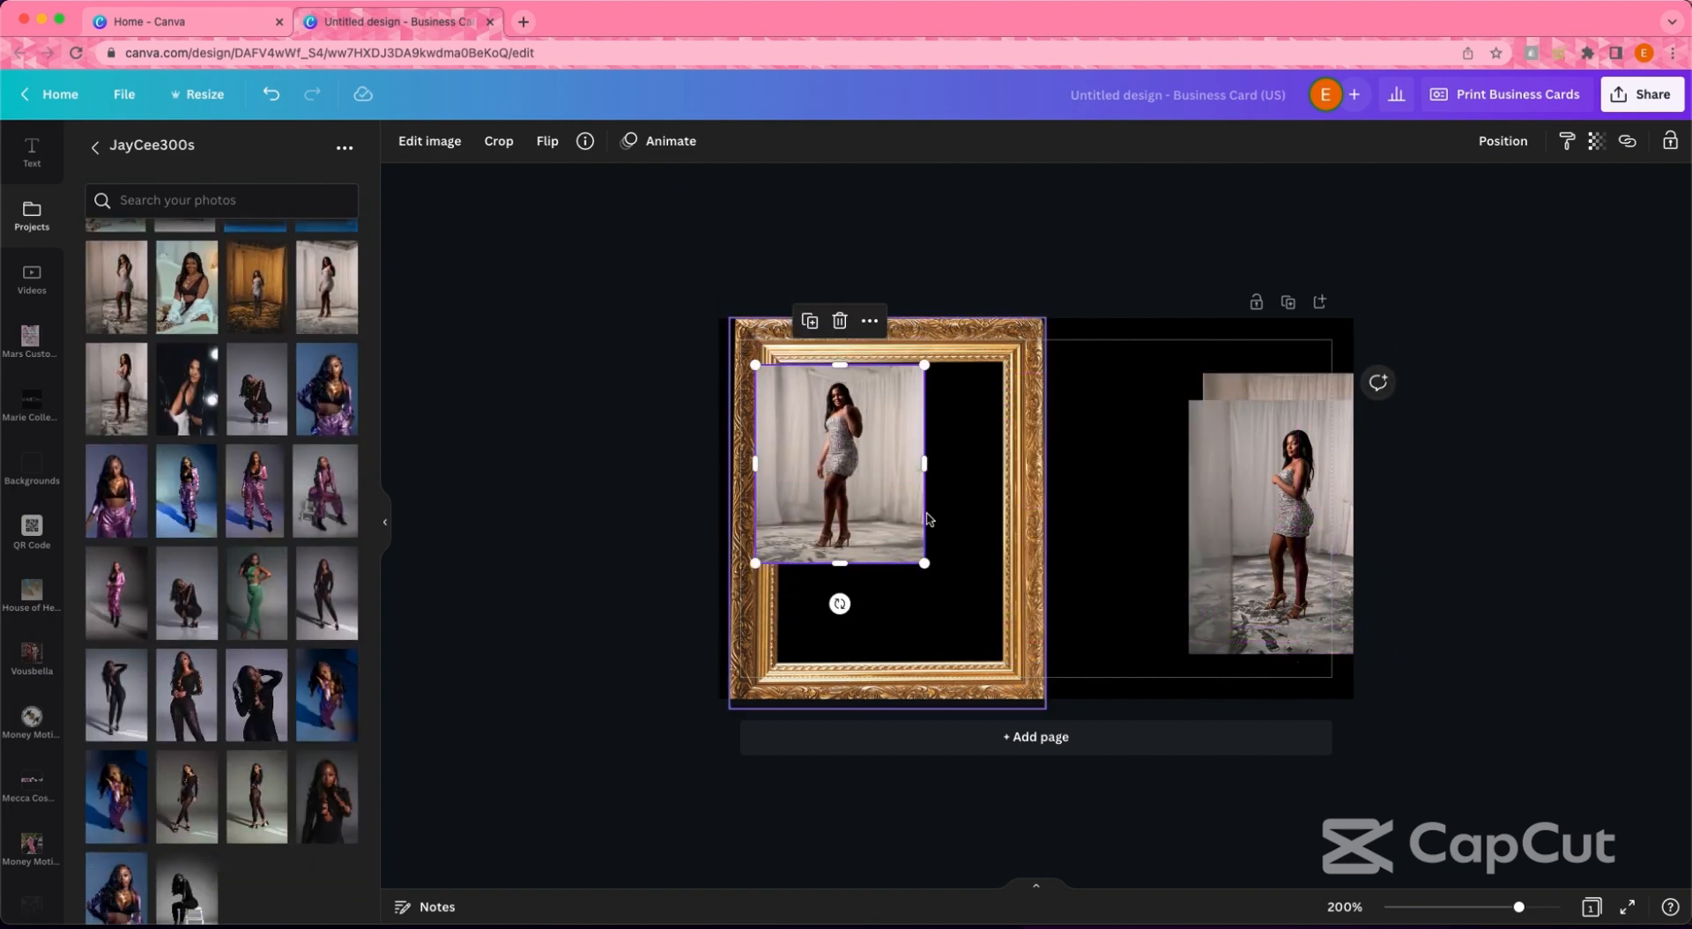
drag(924, 561, 1017, 677)
drag(908, 596, 897, 587)
click(1522, 139)
click(535, 422)
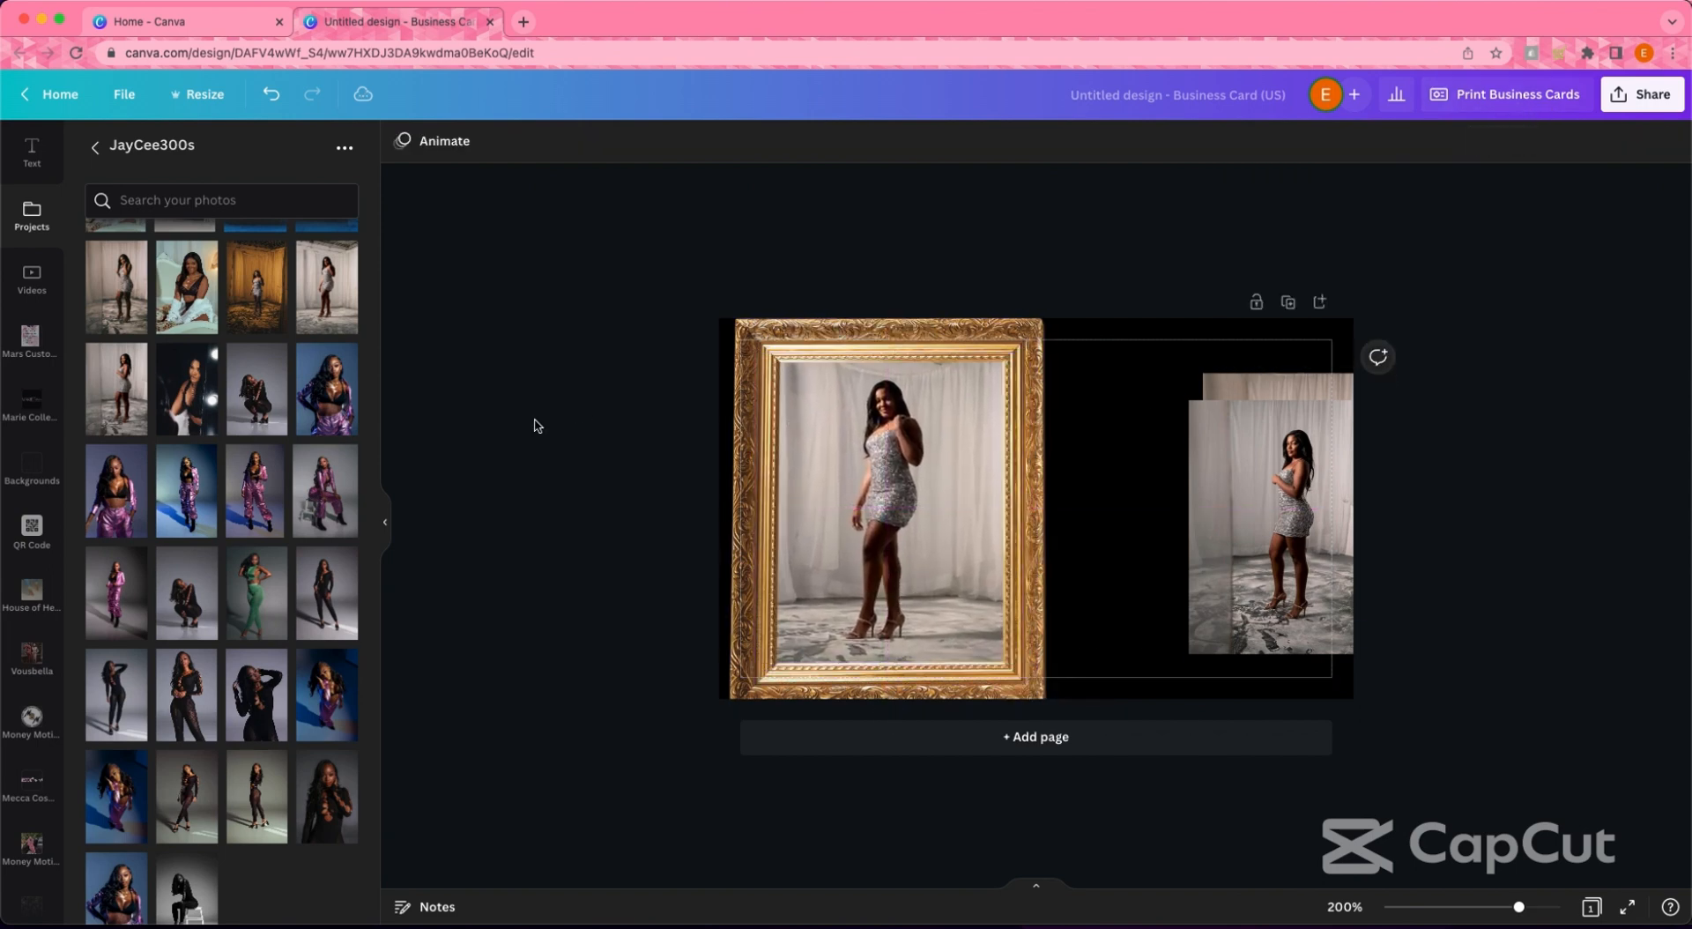
click(816, 509)
drag(751, 687, 695, 733)
- Enlarge the photo behind the frame and trim all four edges to fit it
click(785, 635)
drag(851, 524, 1039, 482)
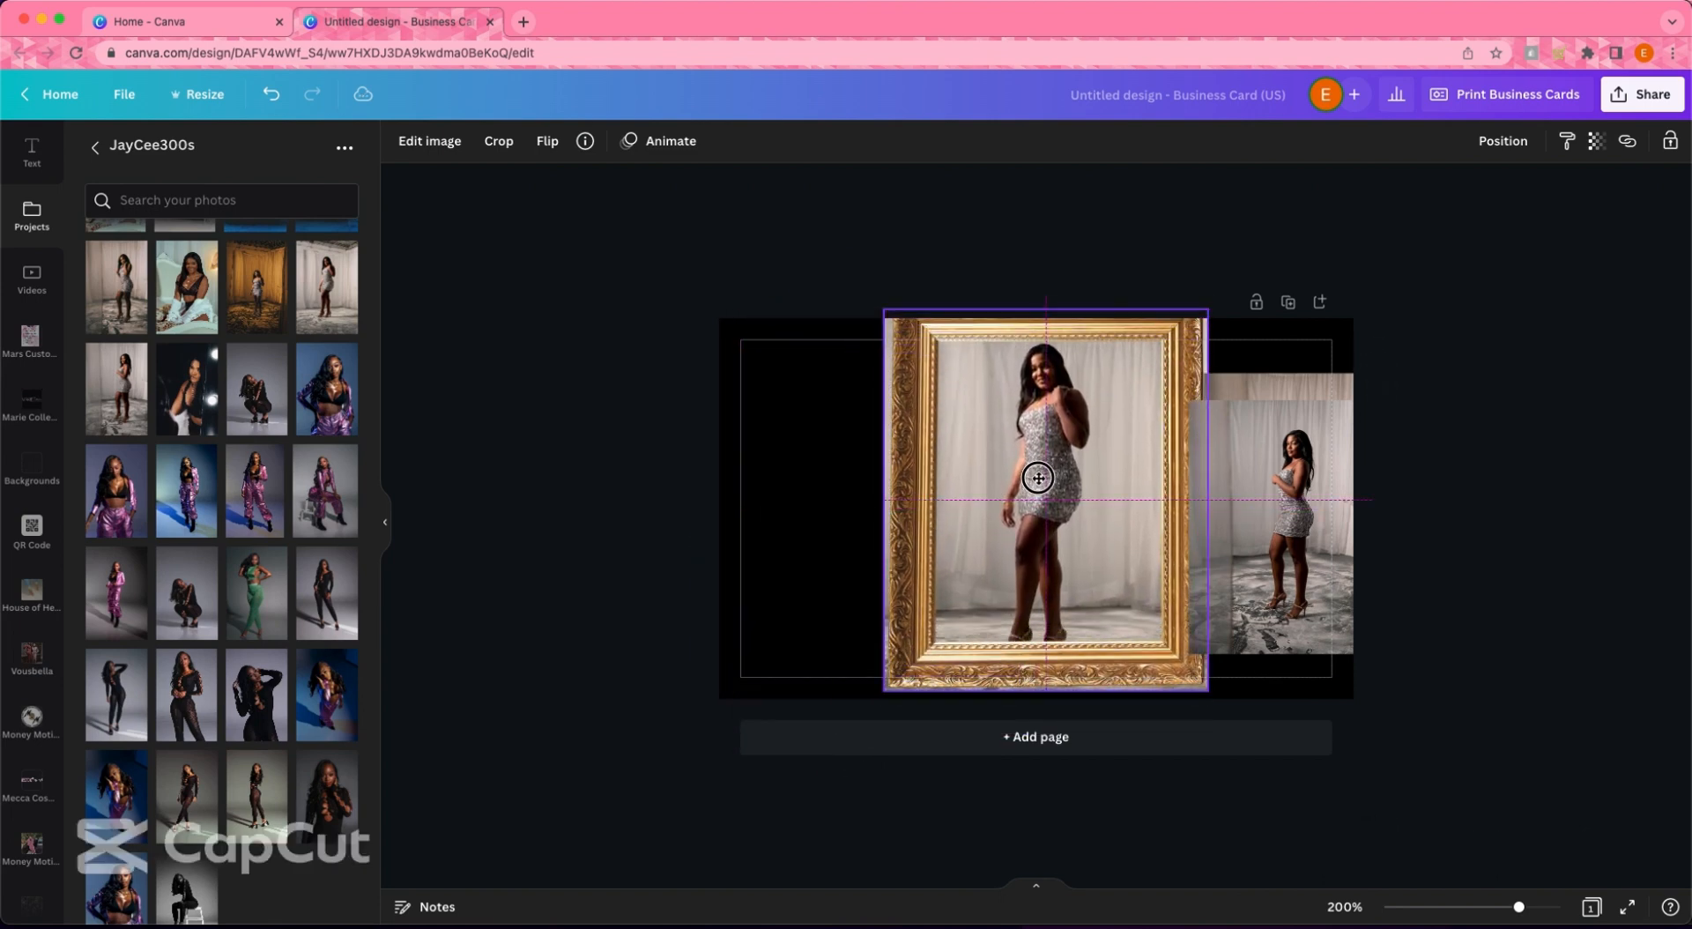
drag(888, 501, 909, 501)
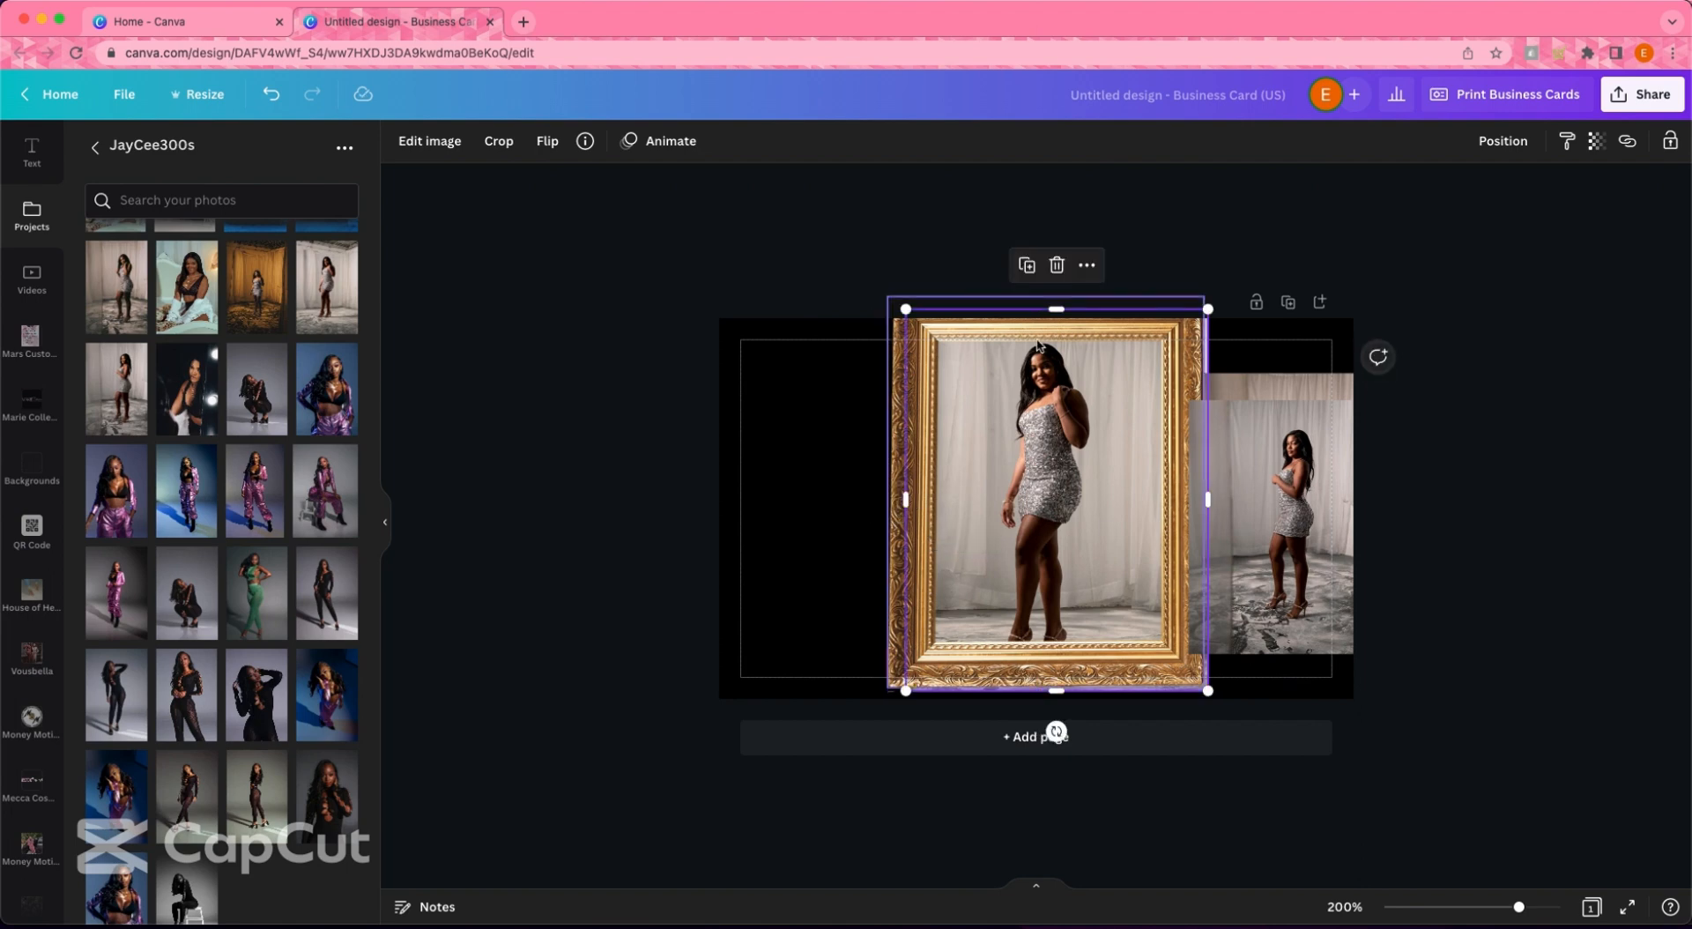
drag(1055, 308, 1055, 323)
drag(1200, 504, 1190, 504)
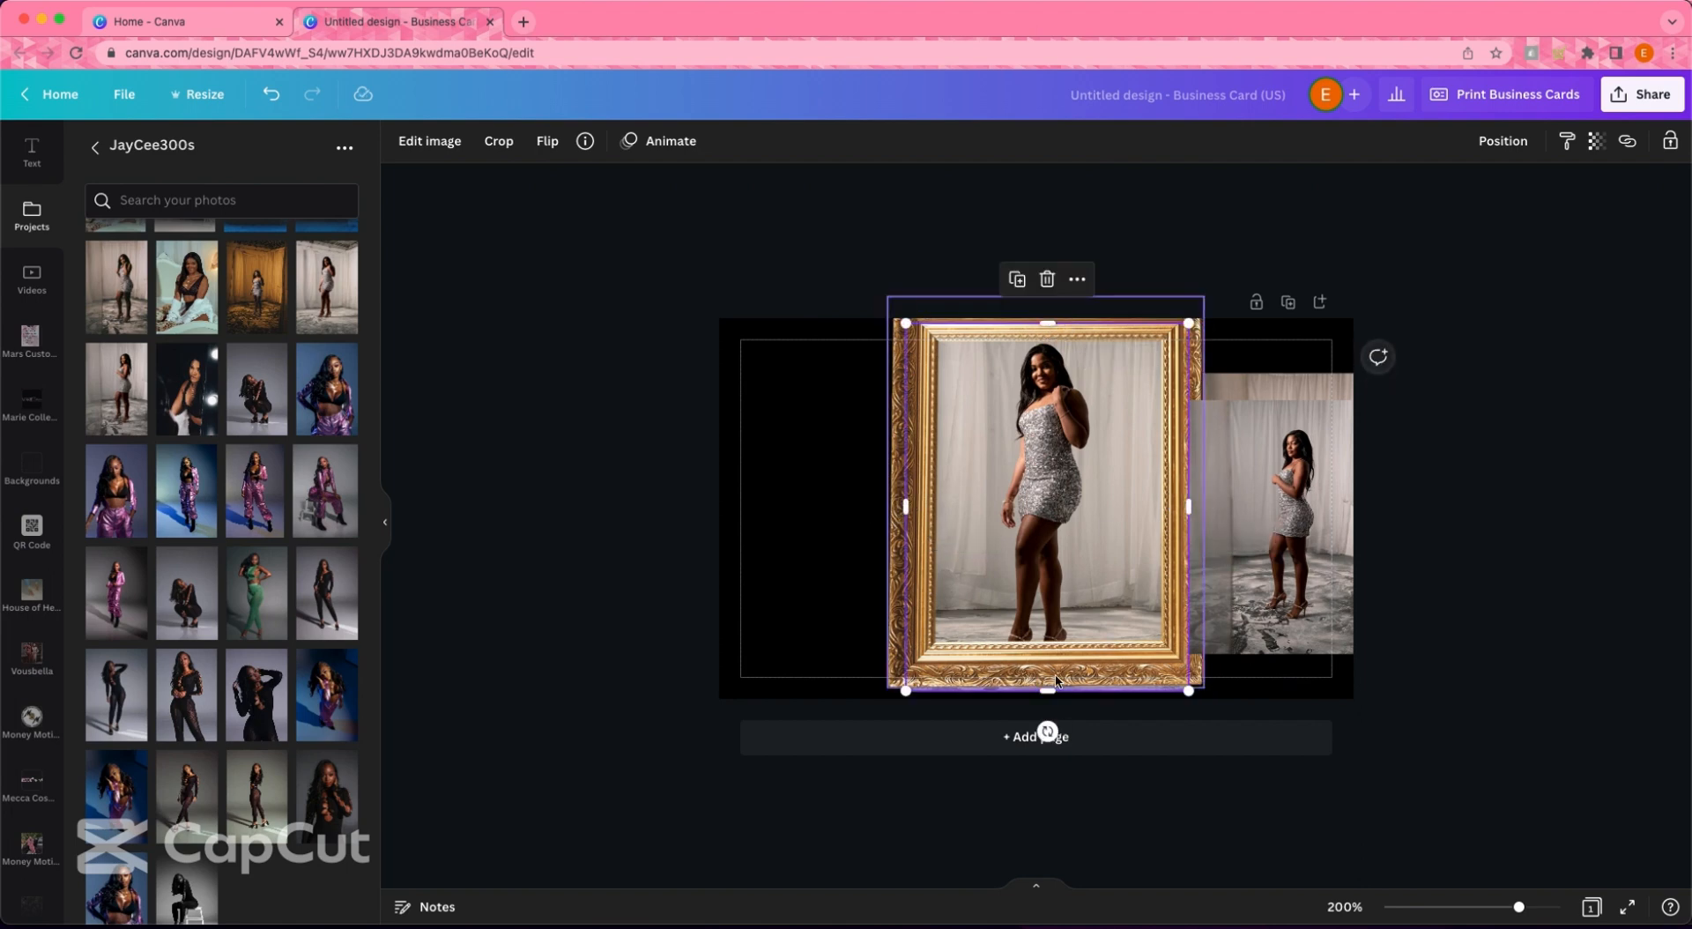
drag(1048, 690, 1045, 667)
click(615, 511)
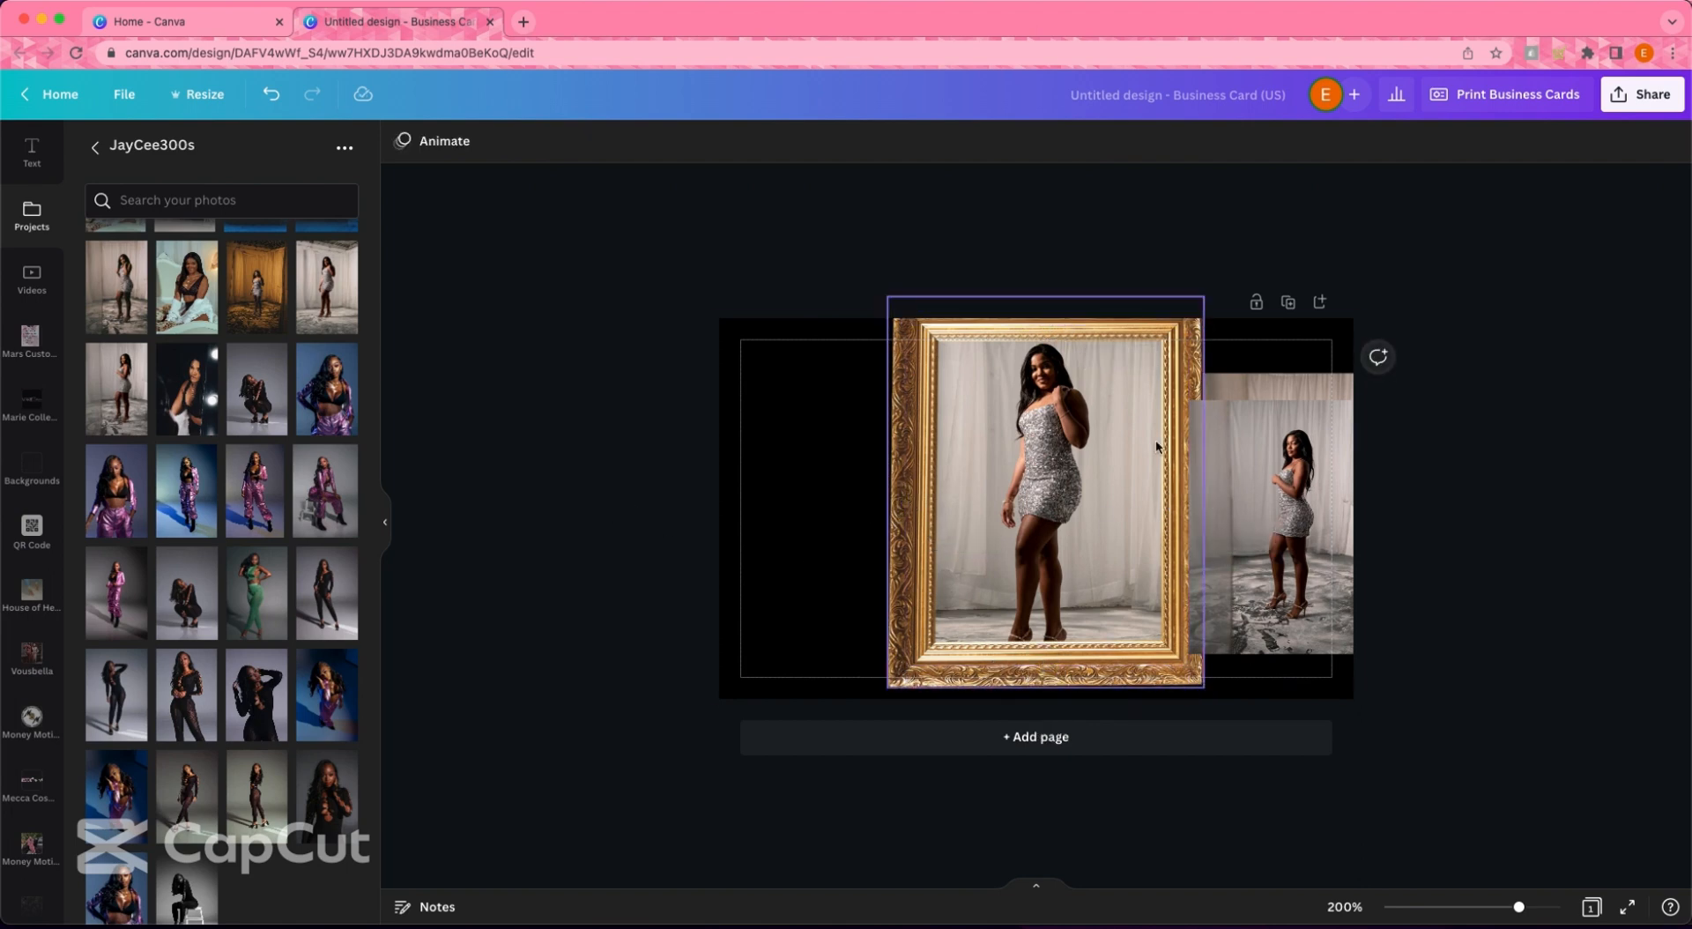
- Tilt the framed photo slightly clockwise and move it to the page's right side
drag(1111, 354, 1113, 370)
drag(1063, 670, 956, 707)
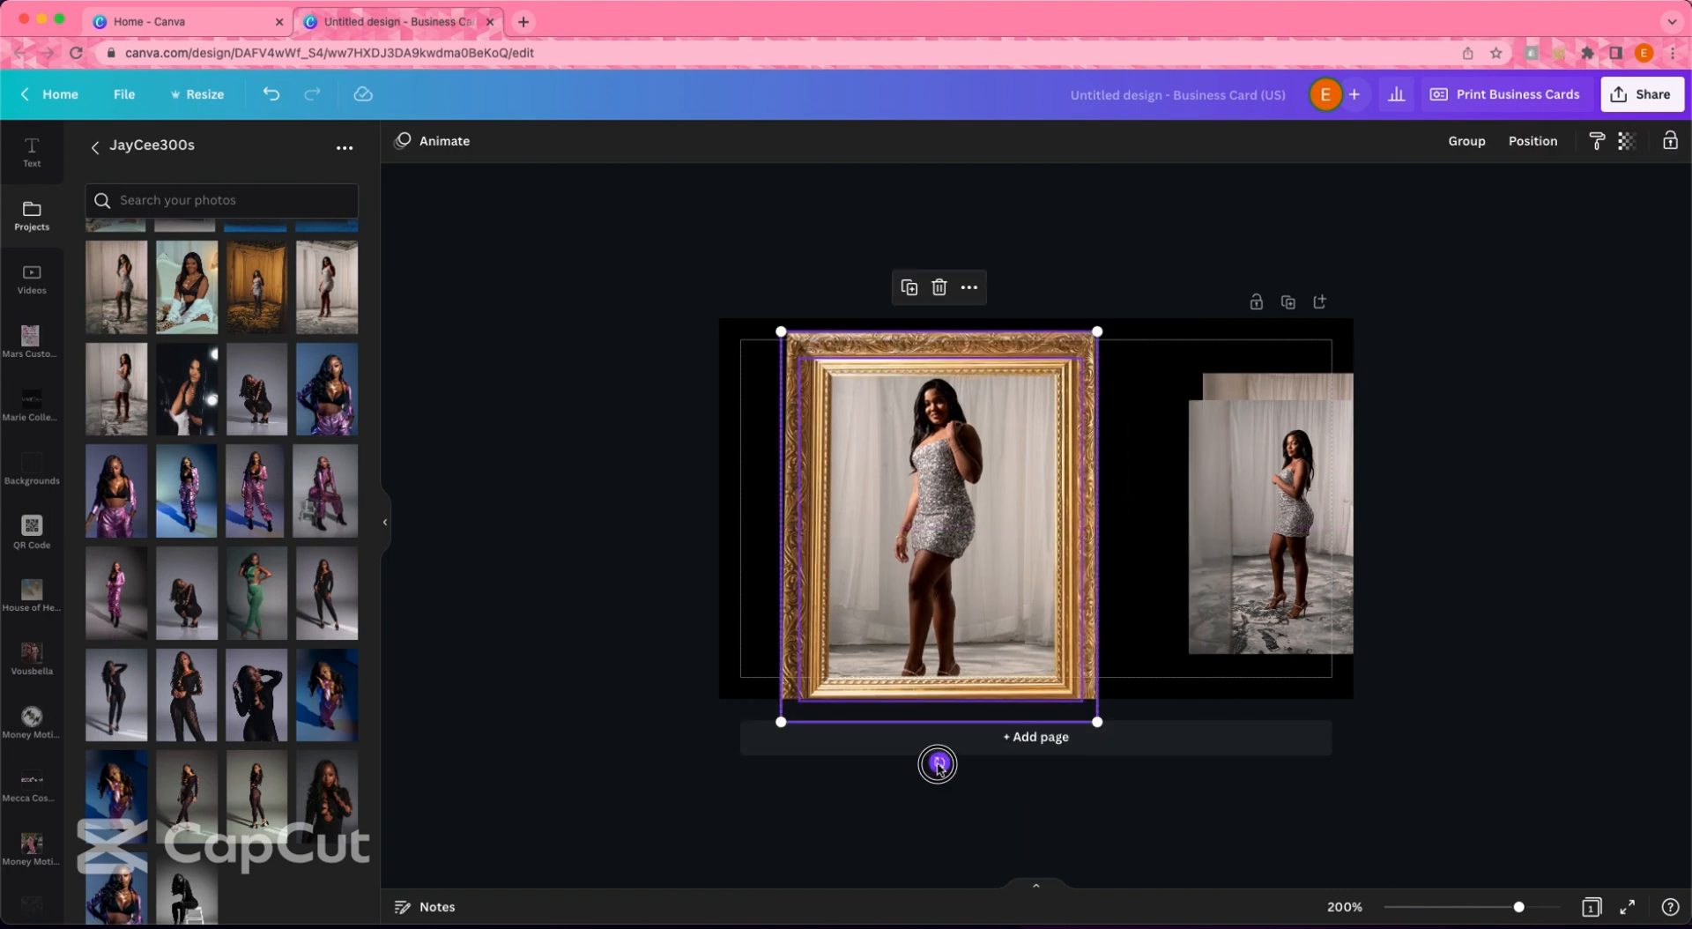
drag(938, 765, 922, 763)
drag(908, 600, 1169, 595)
click(1293, 399)
drag(1278, 450, 928, 452)
- Add a second page and move the two loose silver-dress photos onto it
click(941, 736)
drag(643, 238, 926, 256)
drag(891, 265, 996, 741)
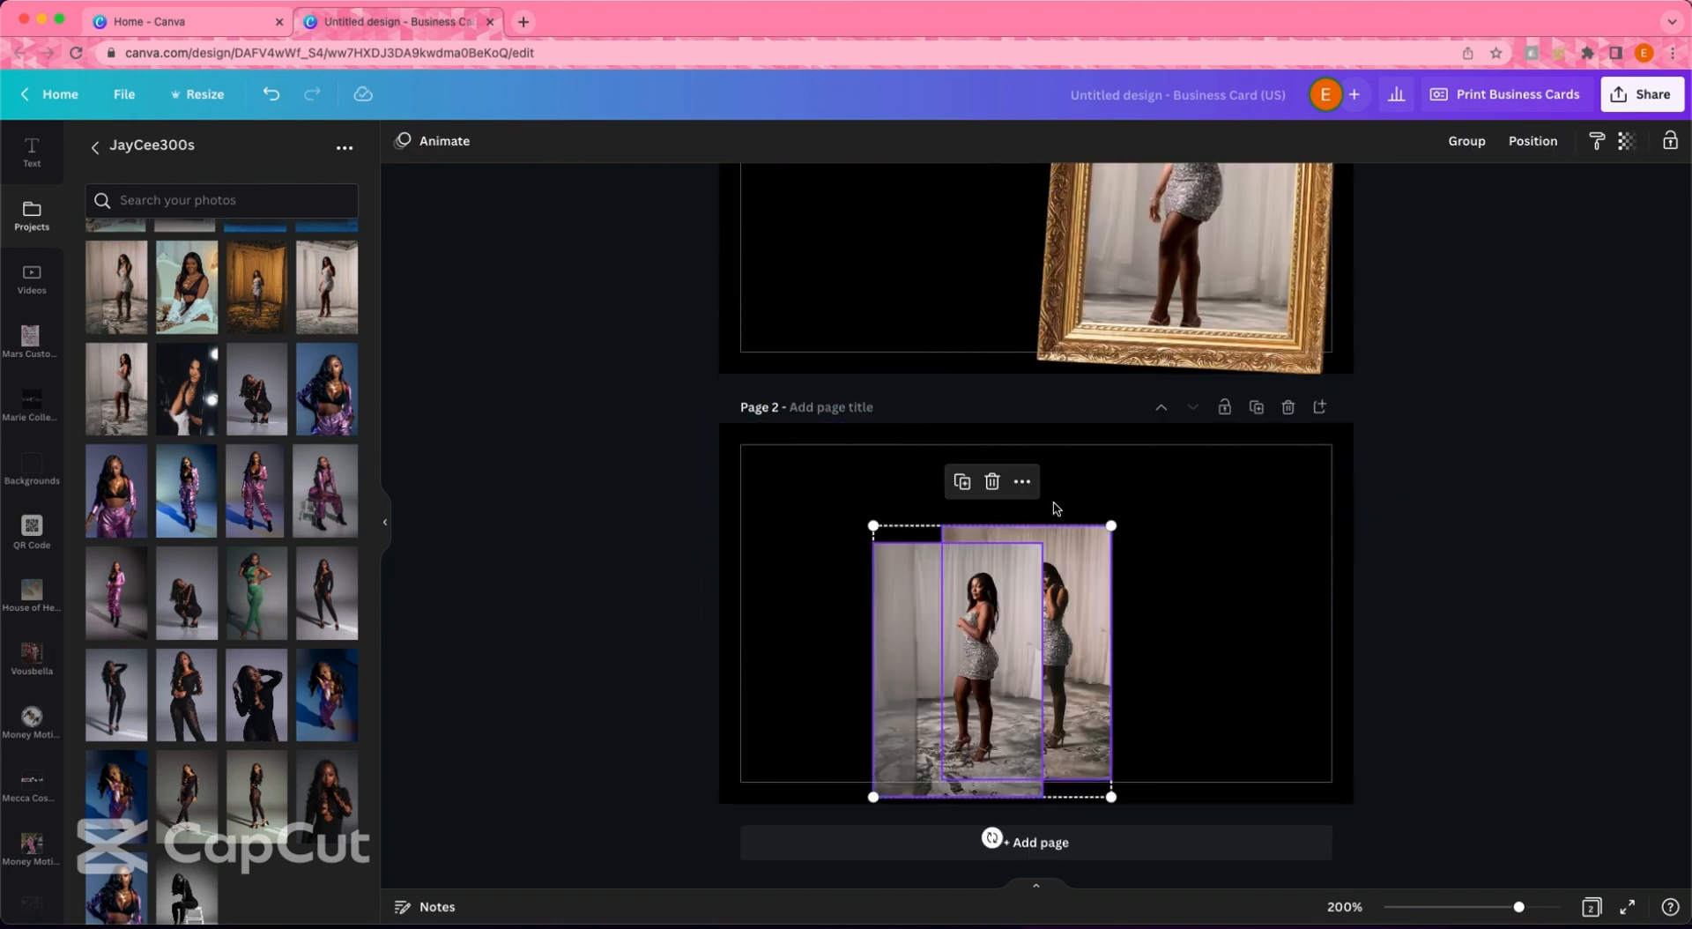
scroll(1058, 507, up, 3)
click(1422, 391)
- Enlarge and realign the framed photo on page 1, tilting it further clockwise
click(1312, 546)
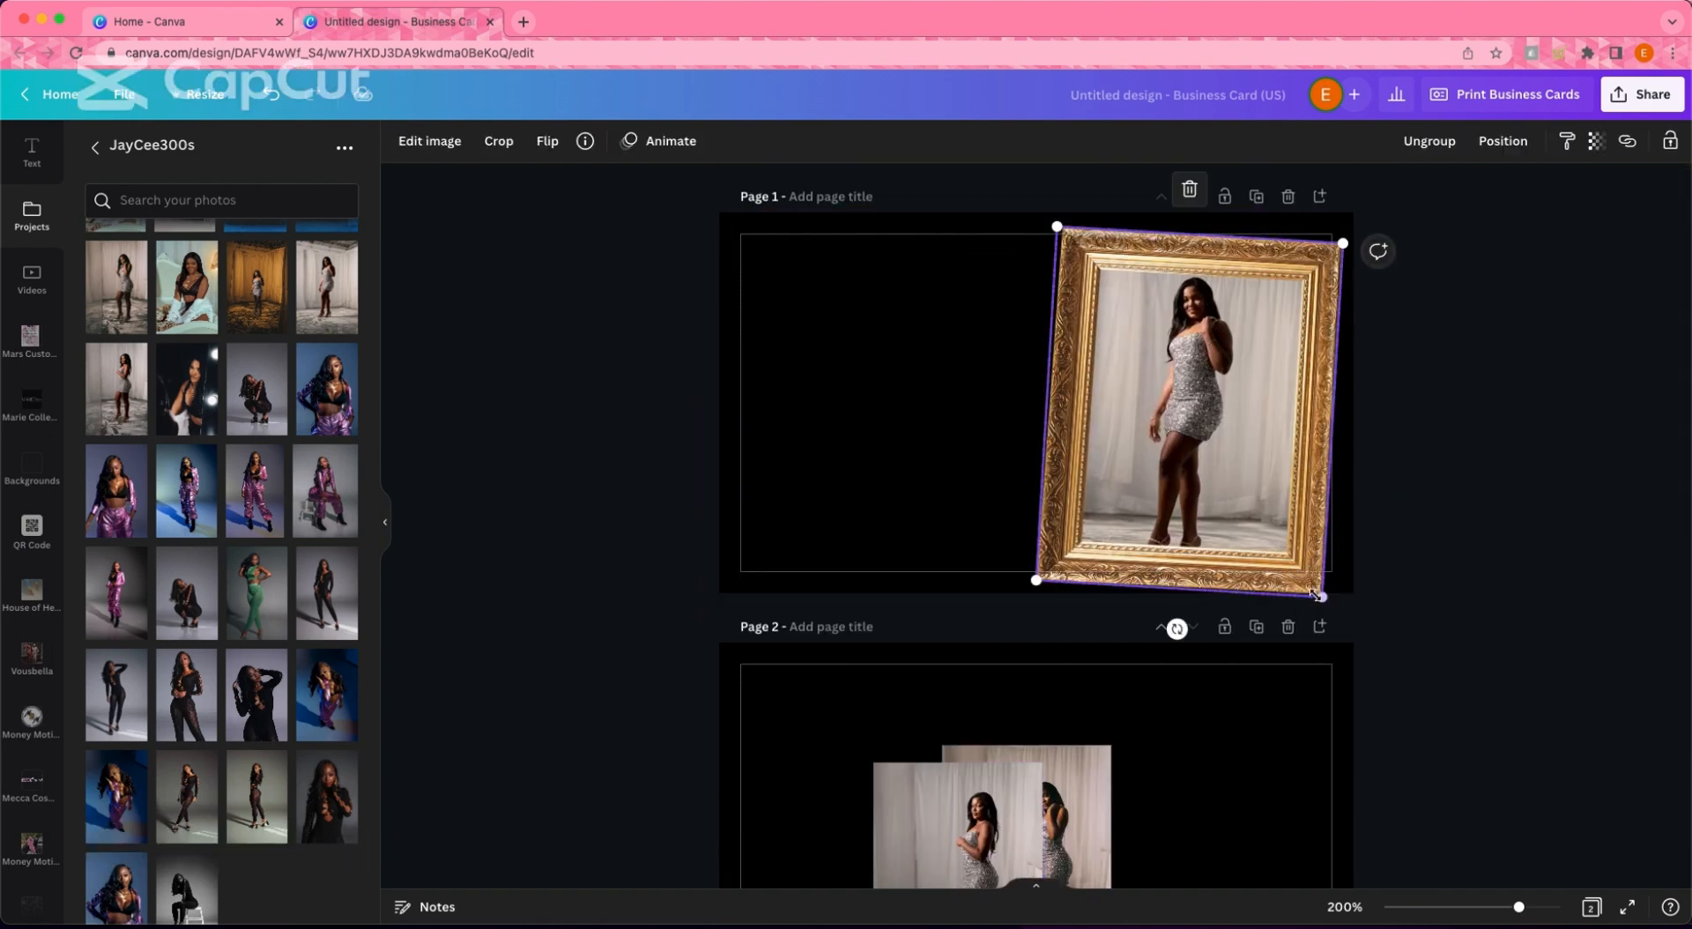
drag(1314, 585, 1342, 606)
drag(1320, 540, 1311, 530)
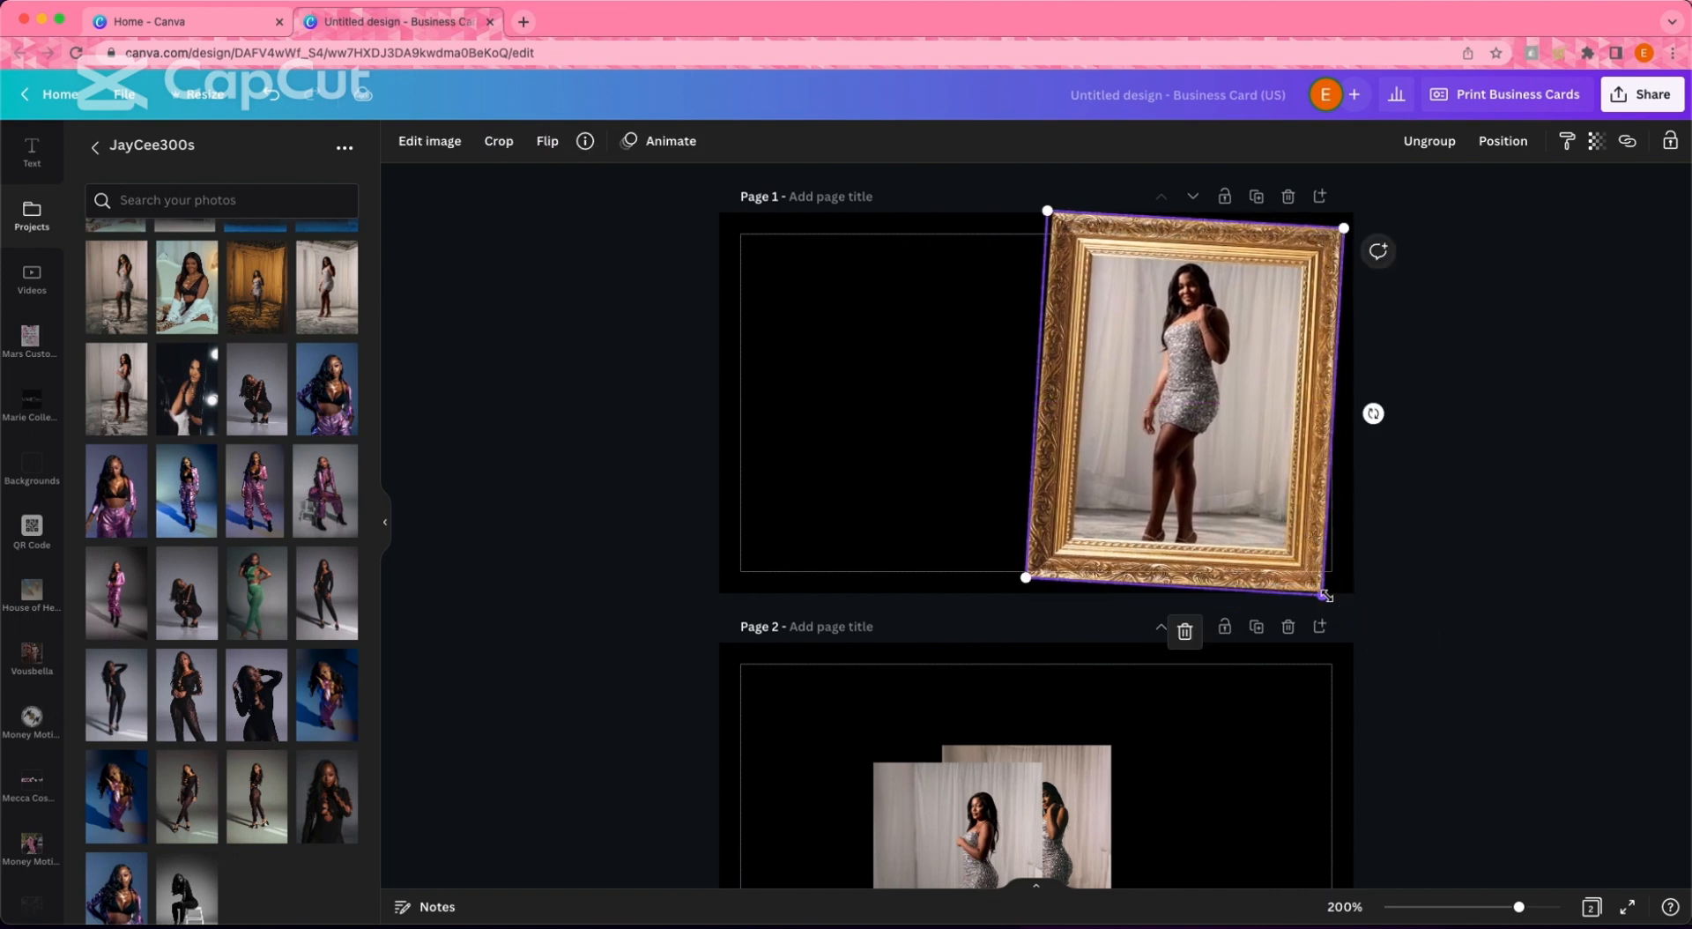
drag(1323, 595, 1333, 607)
mouse_move(1315, 527)
mouse_down()
mouse_move(1349, 529)
mouse_move(1339, 512)
mouse_up()
click(1487, 535)
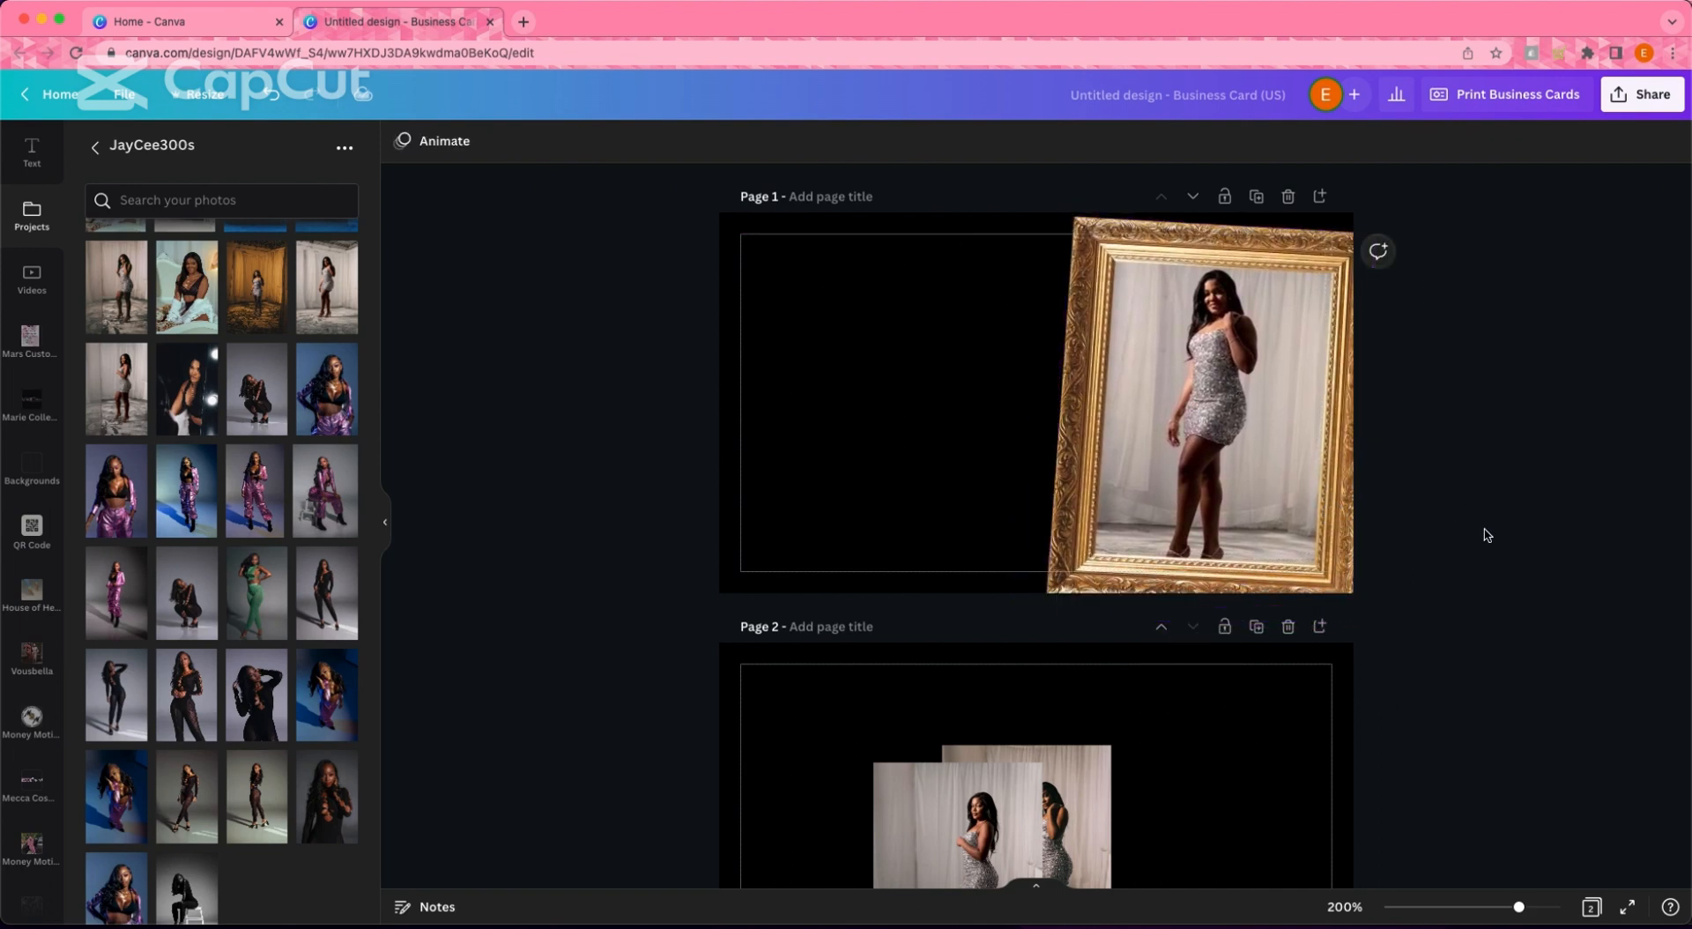
mouse_move(1344, 520)
mouse_down()
mouse_move(1328, 509)
mouse_move(1319, 544)
mouse_move(1341, 555)
mouse_move(1364, 531)
mouse_up()
click(1467, 554)
drag(1219, 652, 1281, 540)
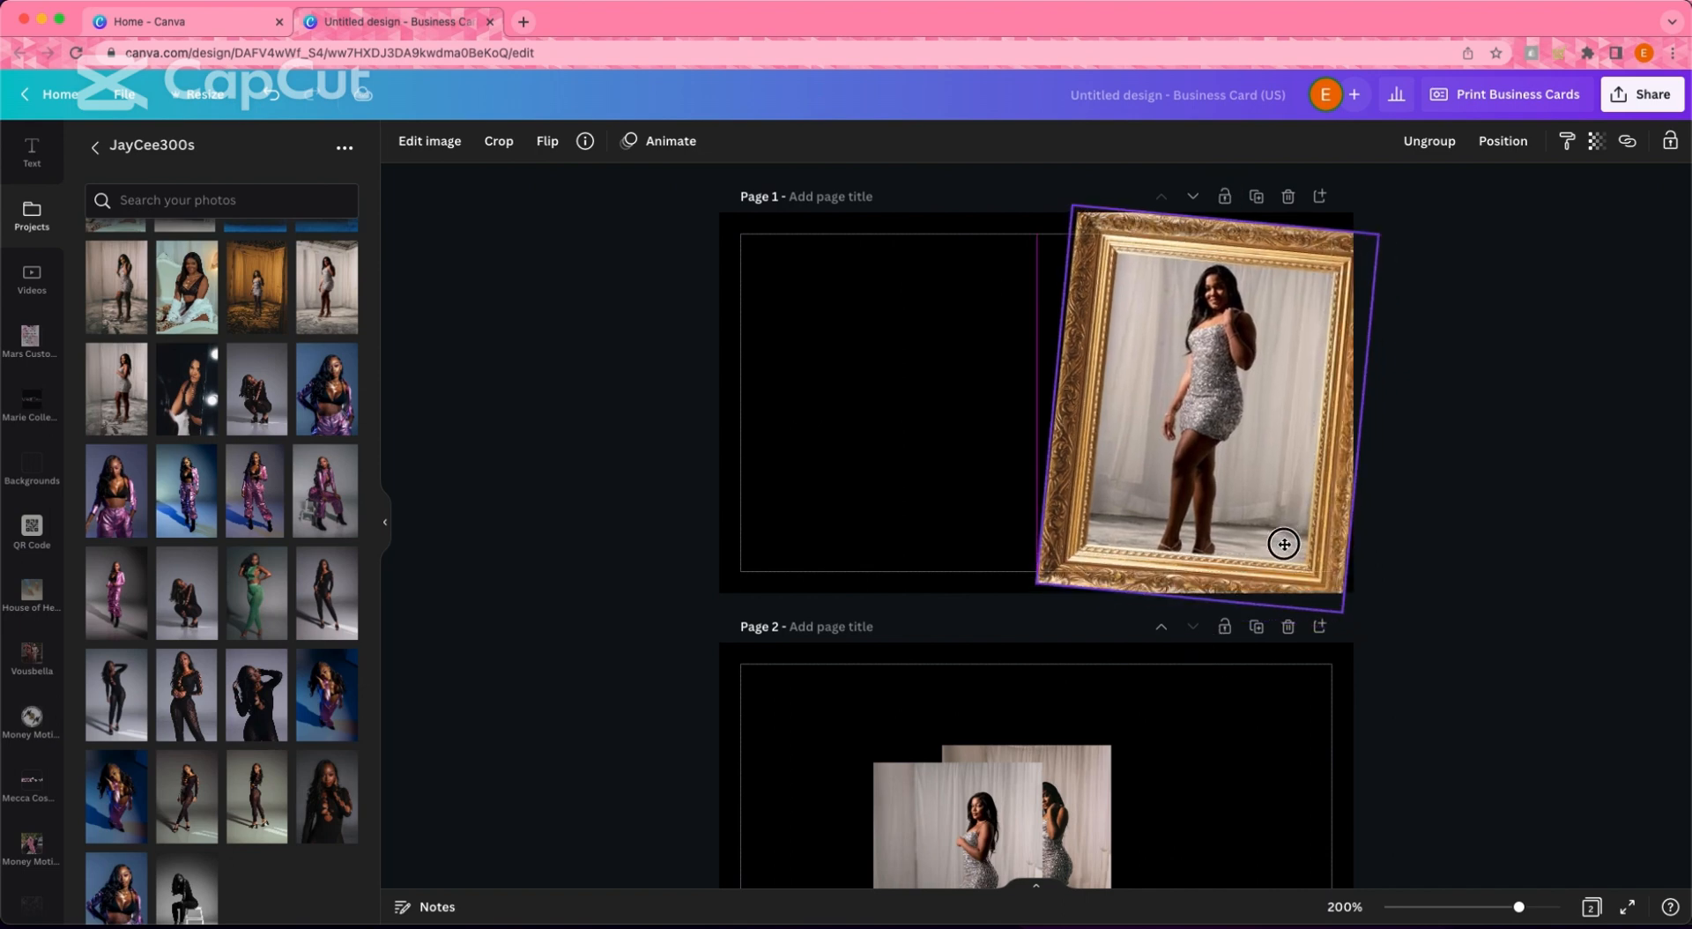
click(1479, 571)
scroll(32, 353, up, 3)
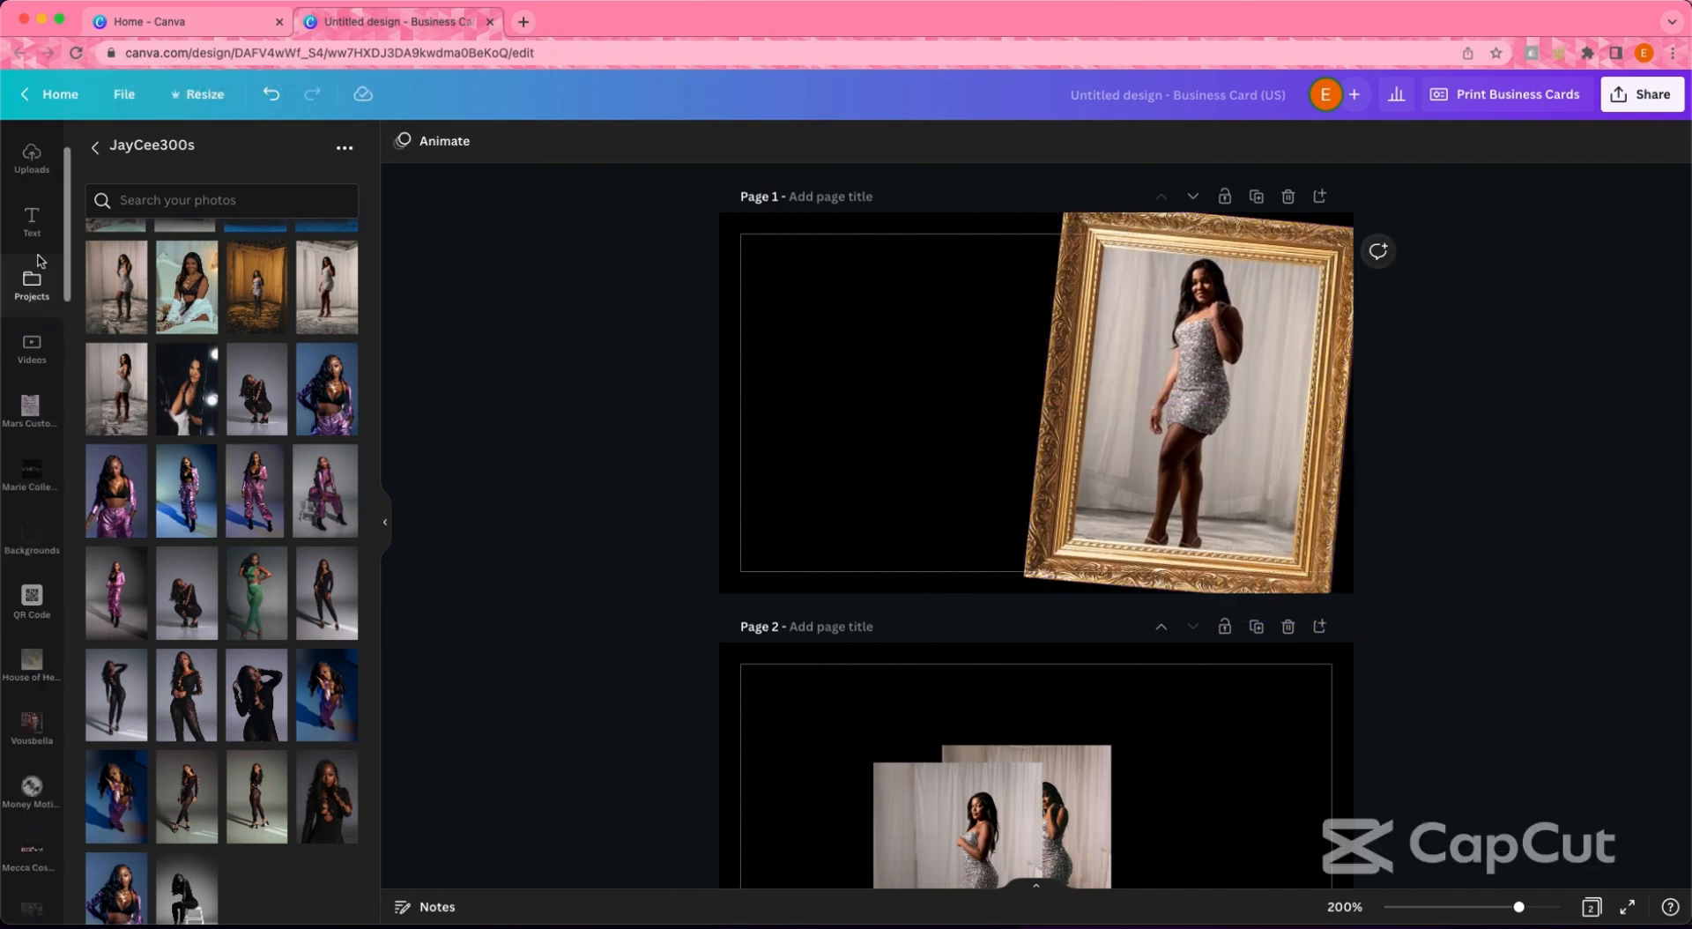
- Add the GB logo from Uploads, crop it, enlarge it and place it on the left
click(31, 277)
click(139, 308)
drag(1052, 388, 895, 371)
drag(882, 509, 884, 460)
drag(879, 260, 879, 267)
drag(753, 359, 781, 359)
drag(1004, 359, 975, 361)
drag(975, 460, 1090, 575)
drag(947, 425, 895, 412)
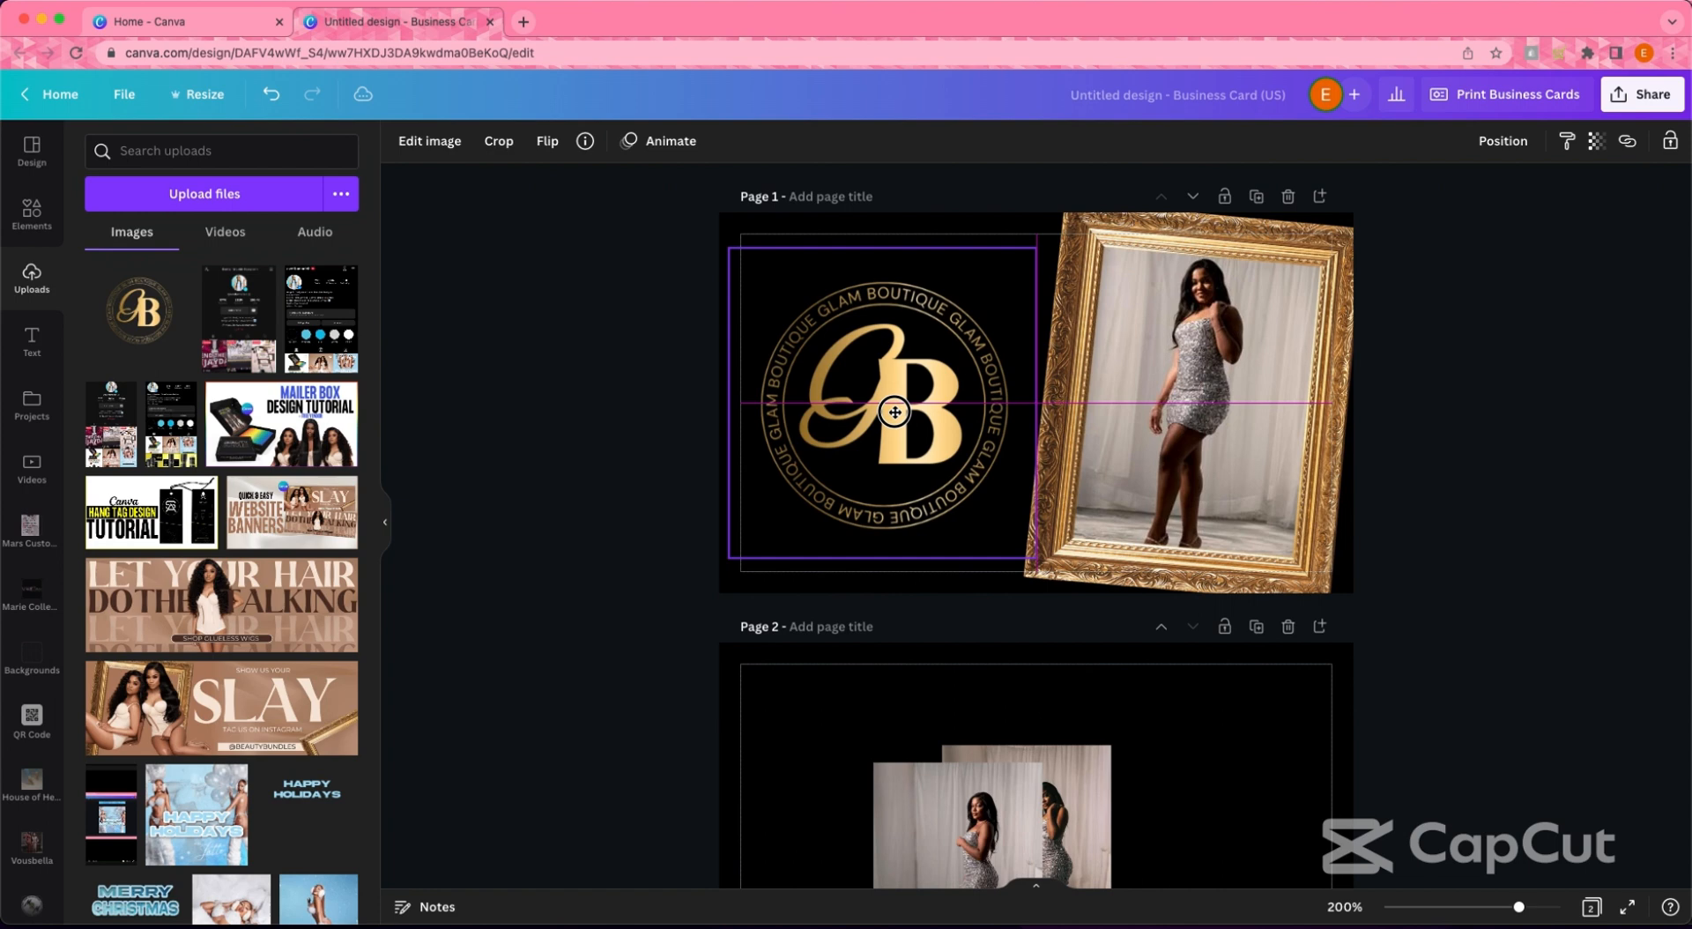
- Shift the framed photo slightly left, then shrink and re-centre the GB logo
click(637, 367)
drag(1310, 463, 1293, 462)
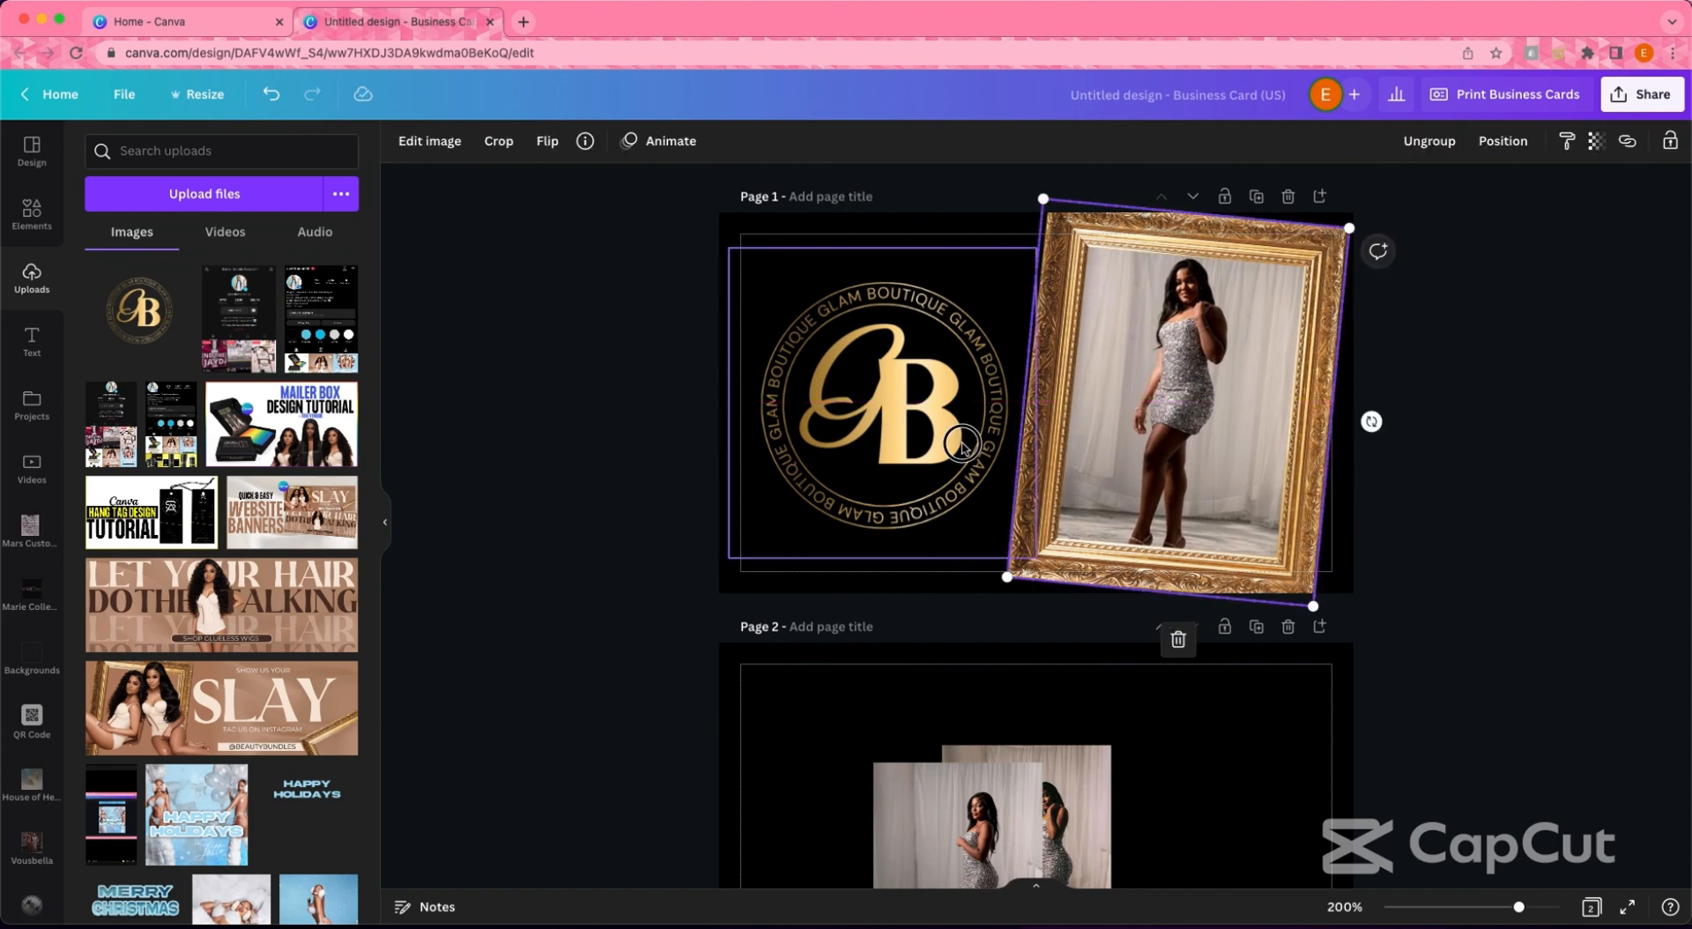
click(962, 445)
drag(1035, 557, 982, 506)
drag(943, 423, 965, 446)
click(1453, 464)
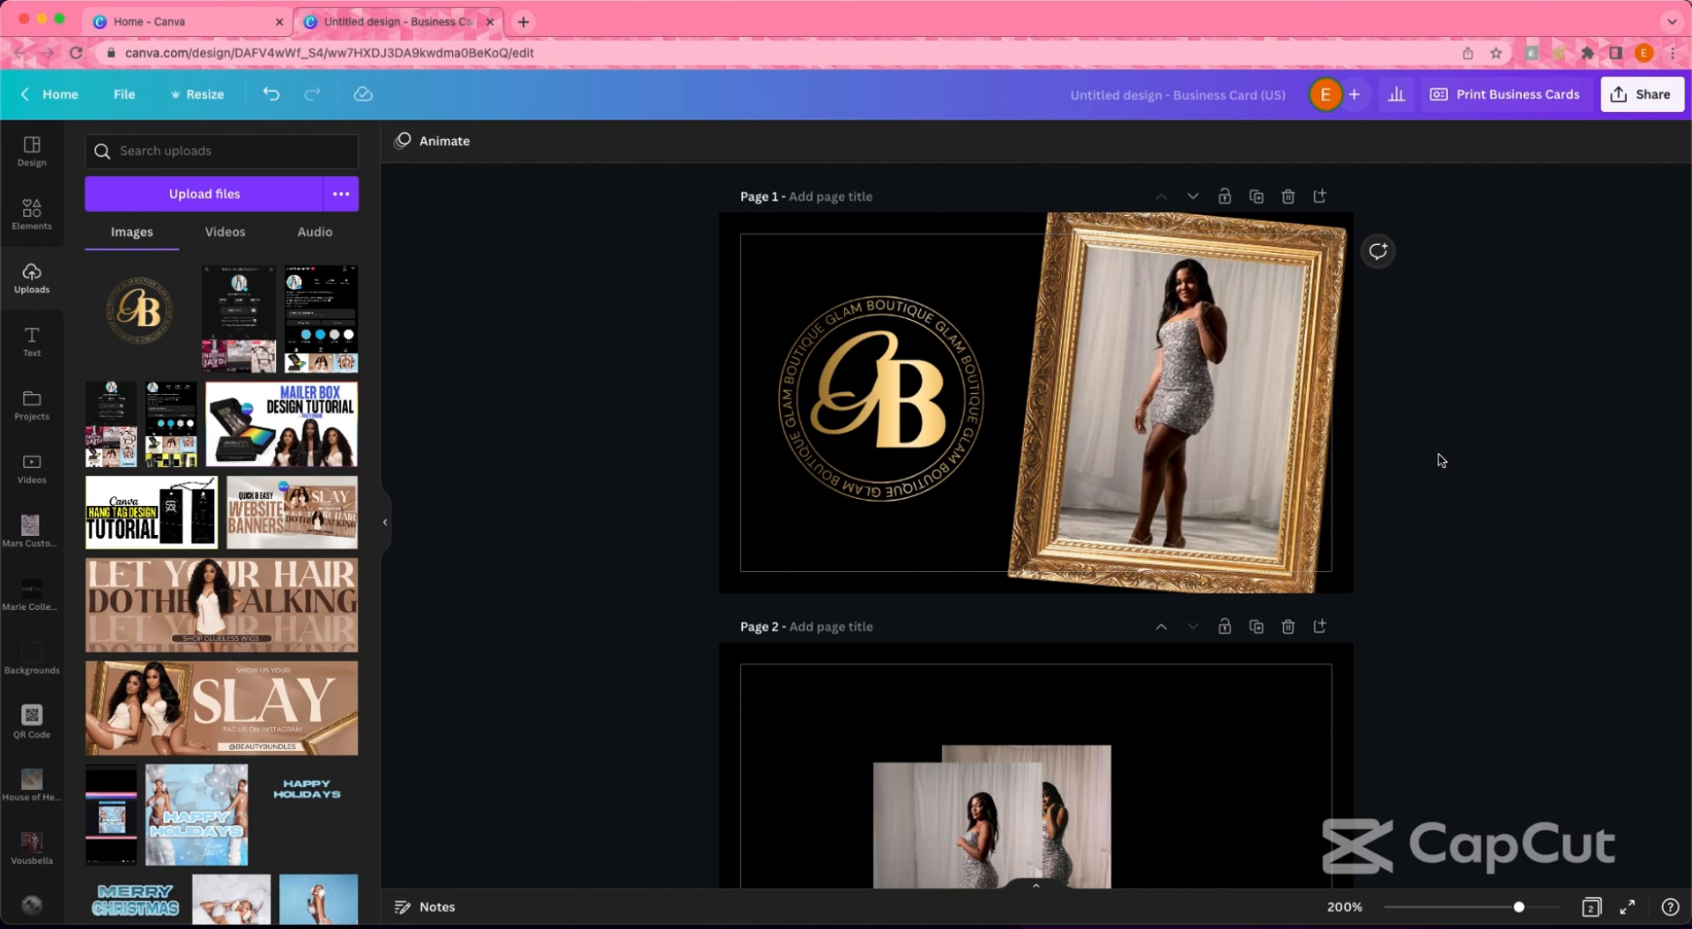
- Shrink the framed photo slightly by its corner handle
scroll(1442, 461, down, 1)
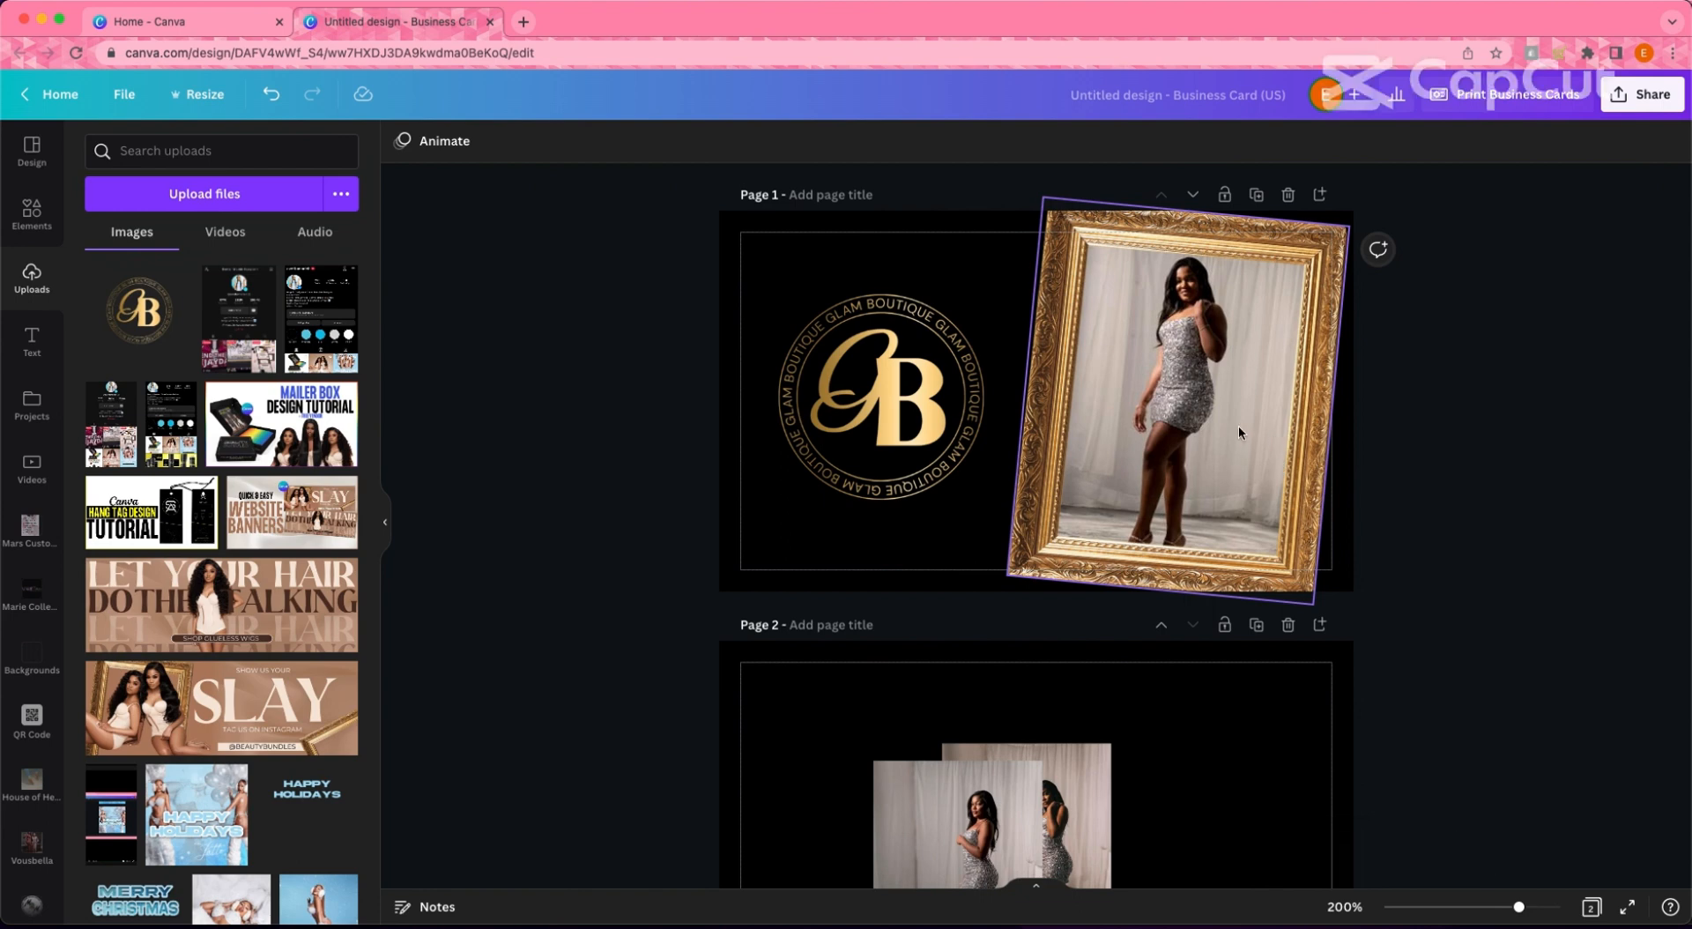
drag(1313, 601, 1320, 550)
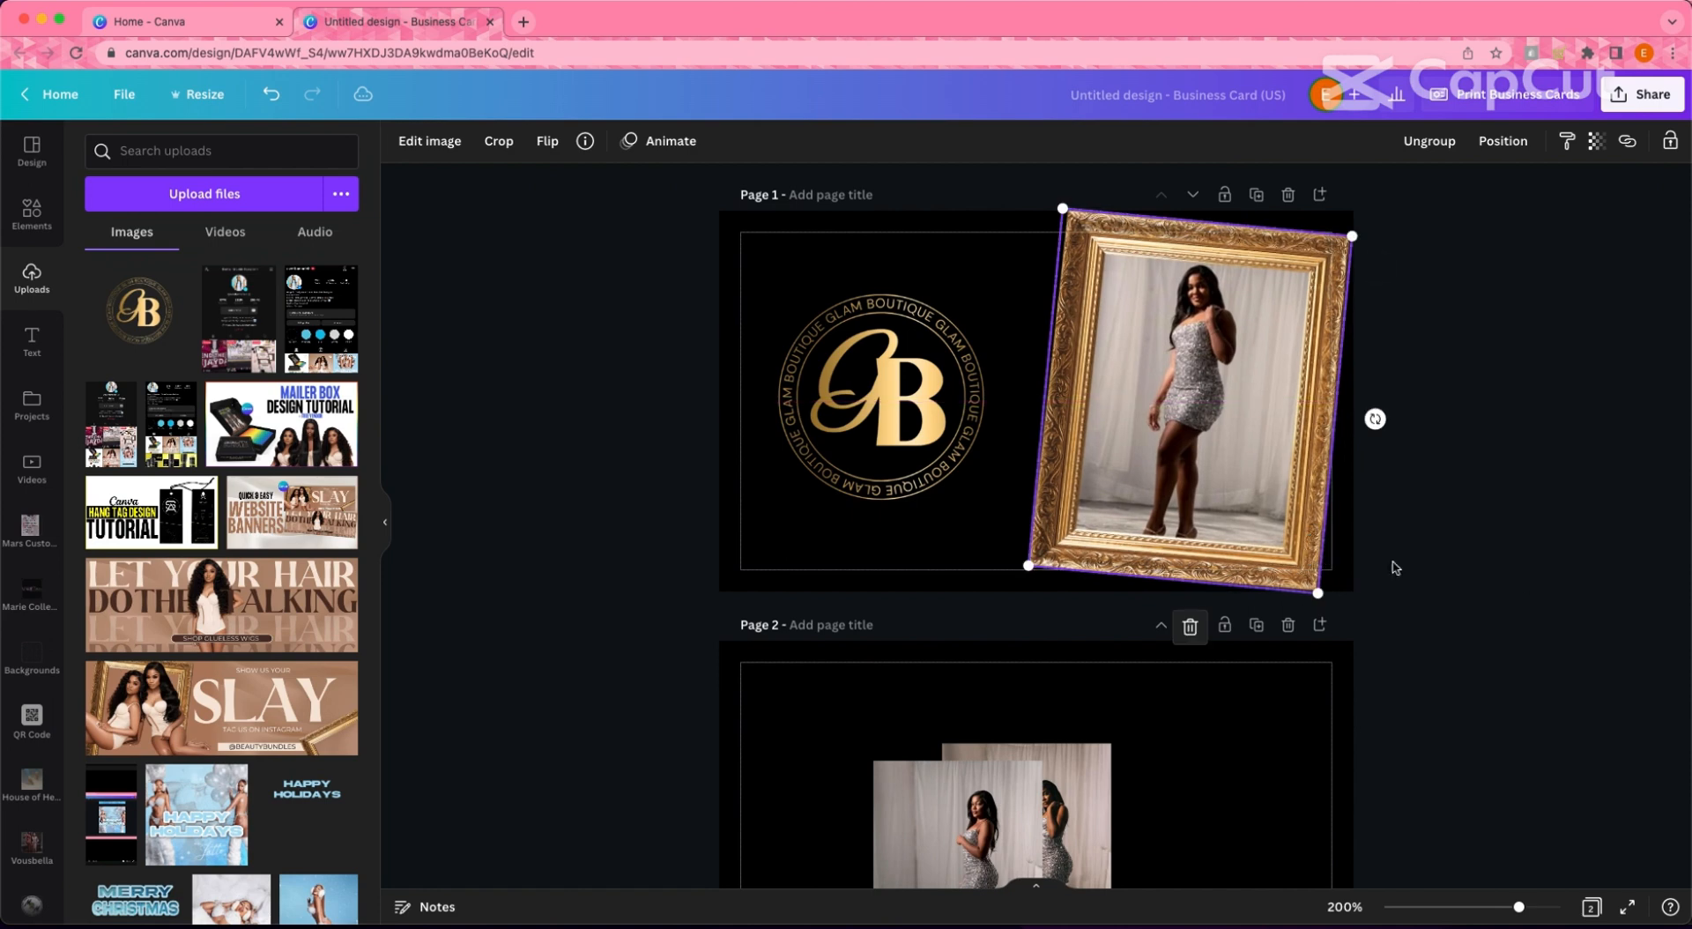
click(1390, 567)
scroll(1424, 619, down, 5)
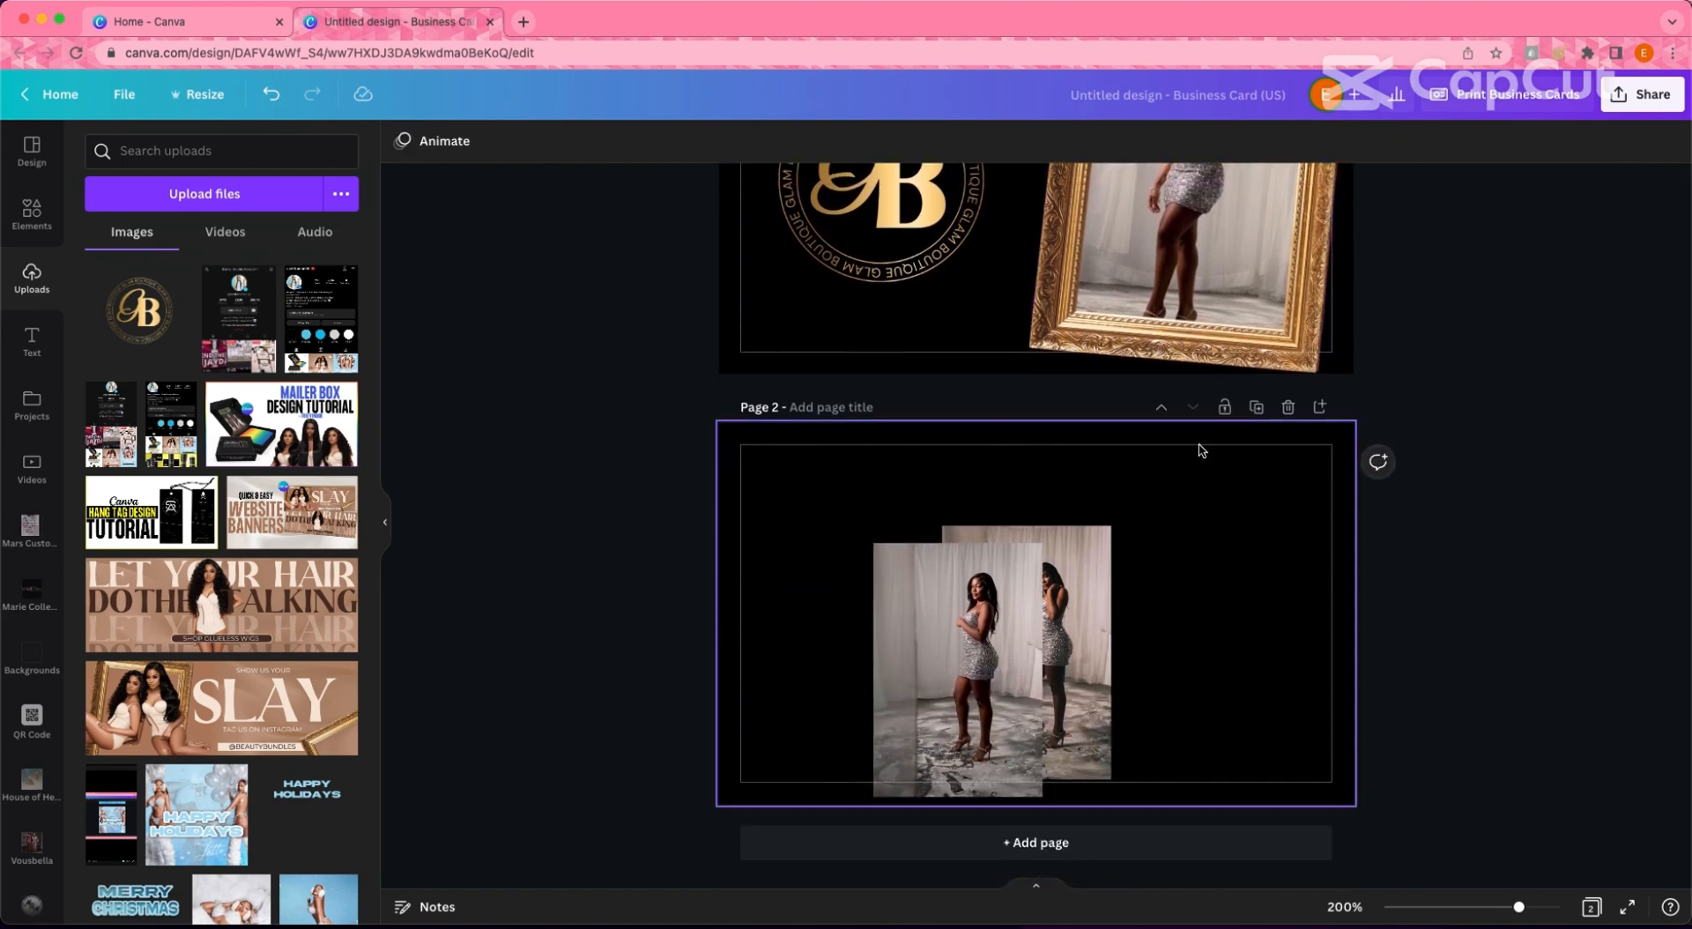
scroll(1201, 449, up, 3)
- Search Elements for 'transparent texture' and add a plastic texture photo over the left area
click(31, 213)
click(309, 150)
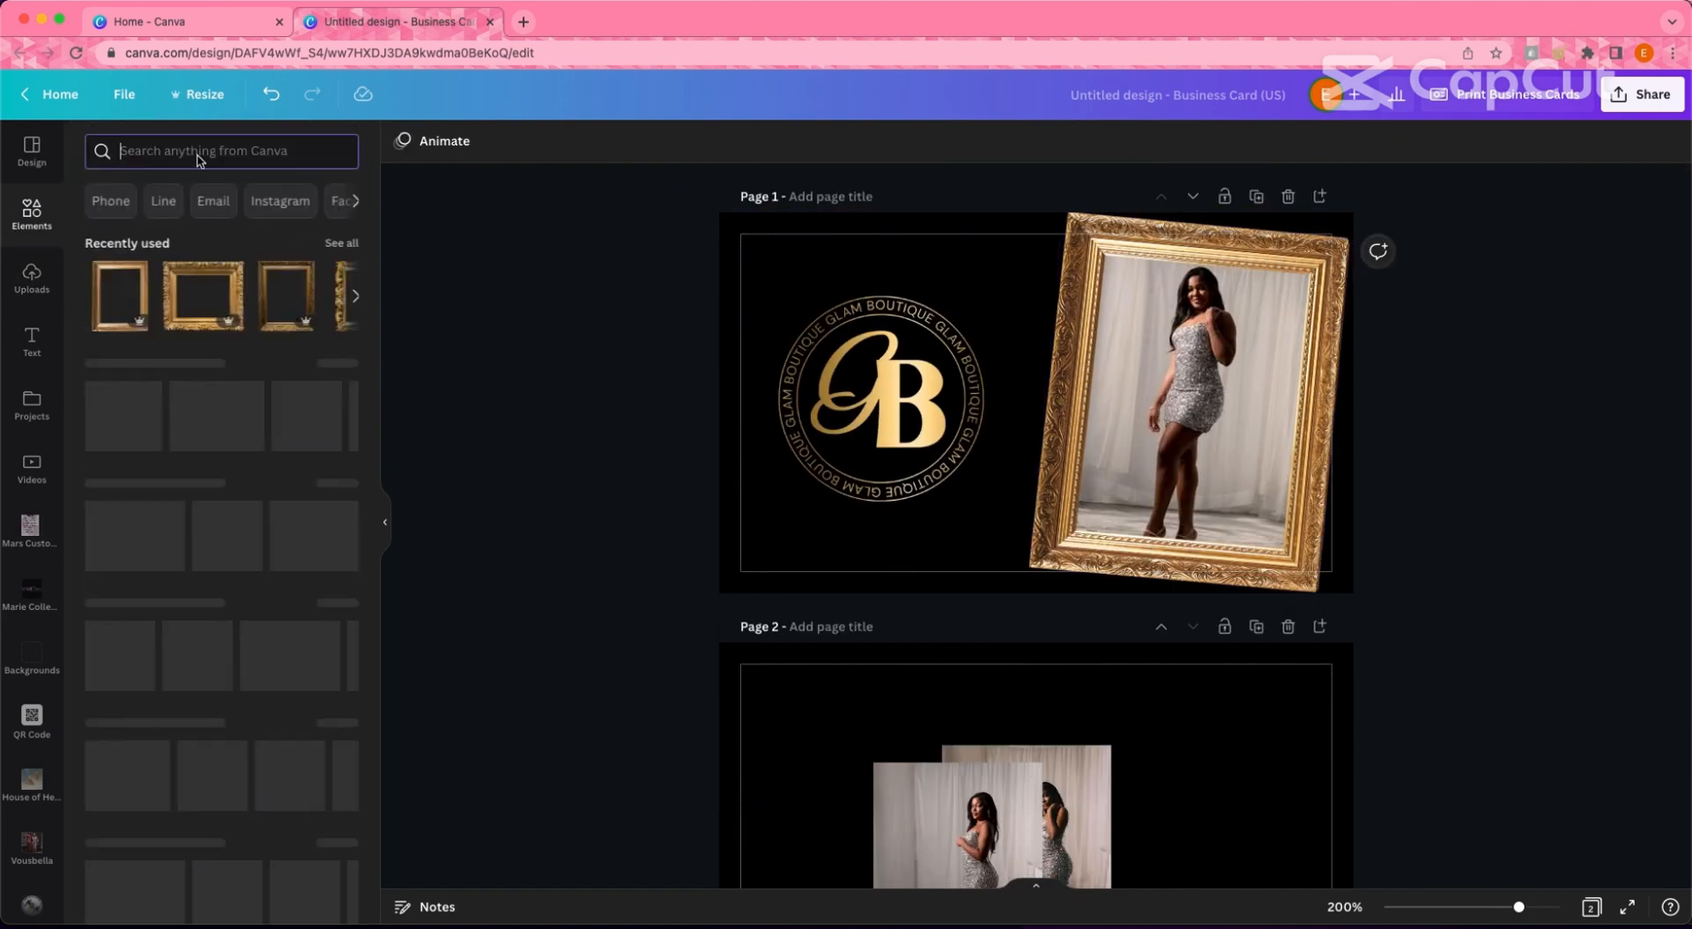
text(trans)
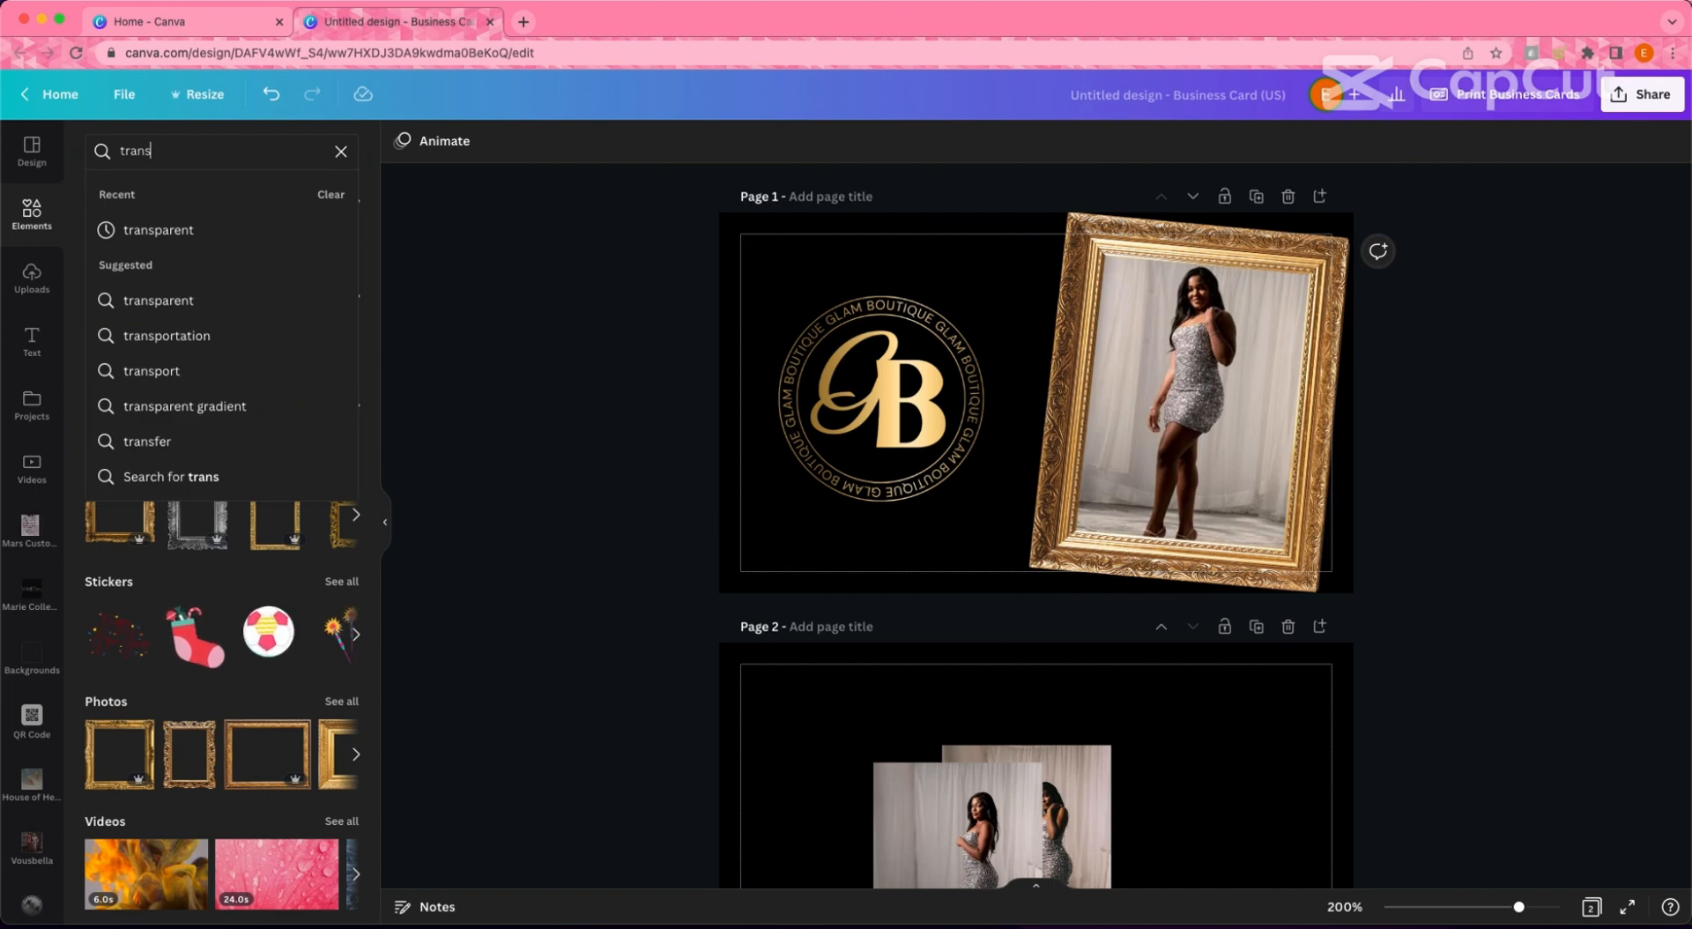
text(parent text)
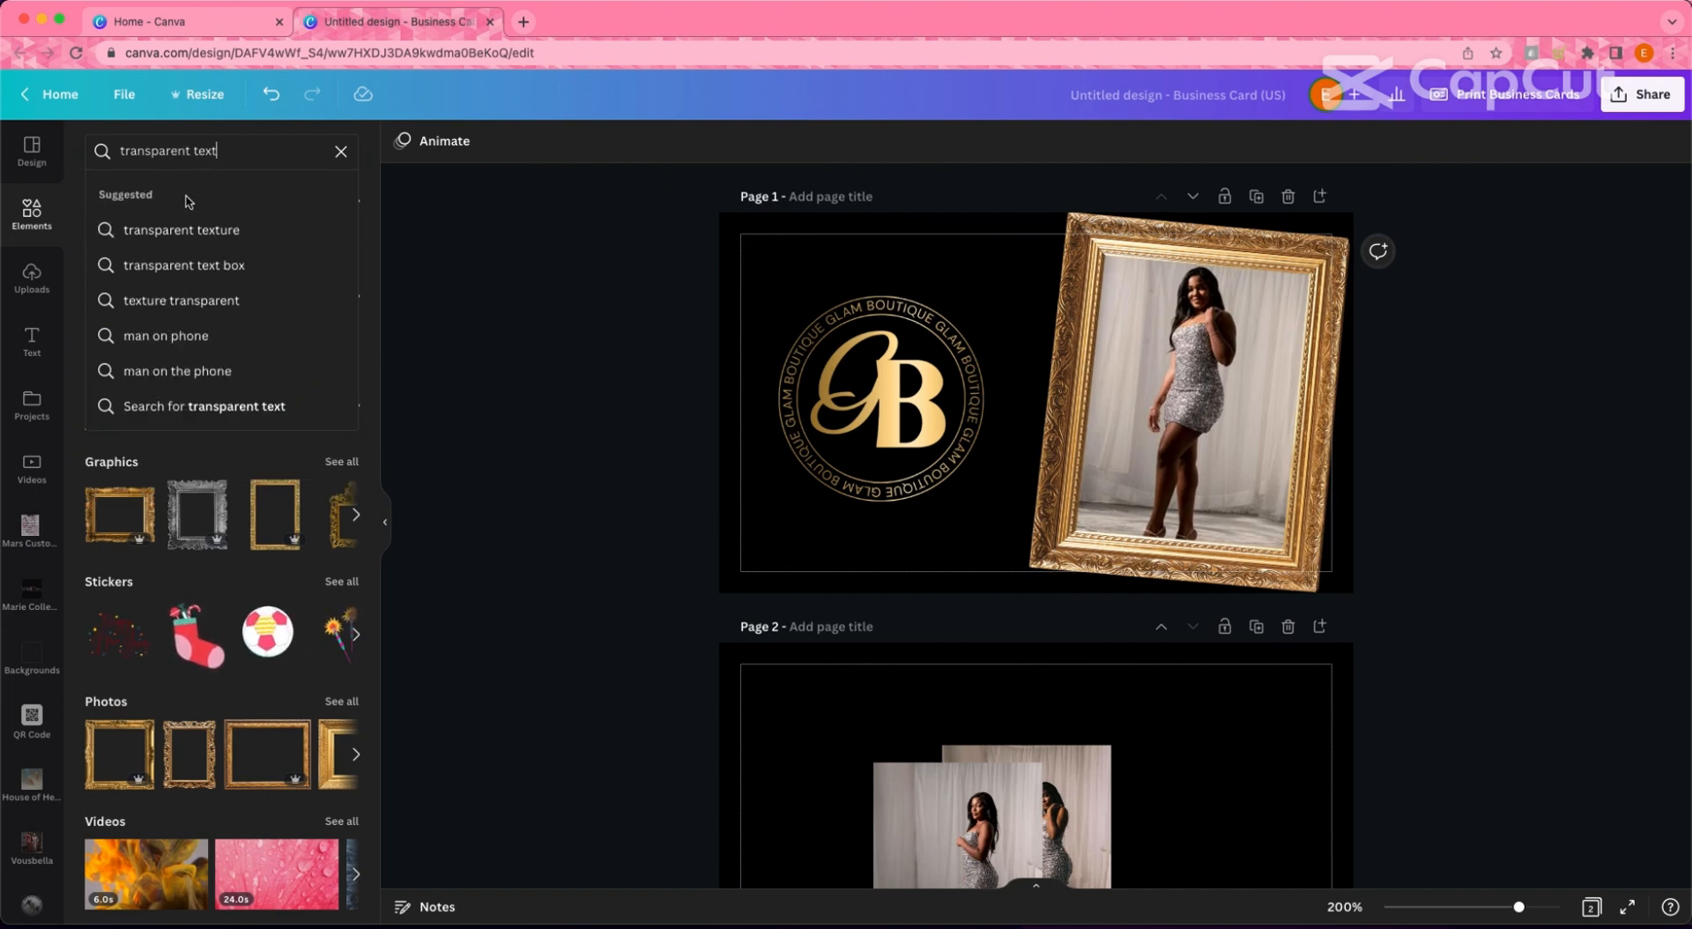
click(195, 231)
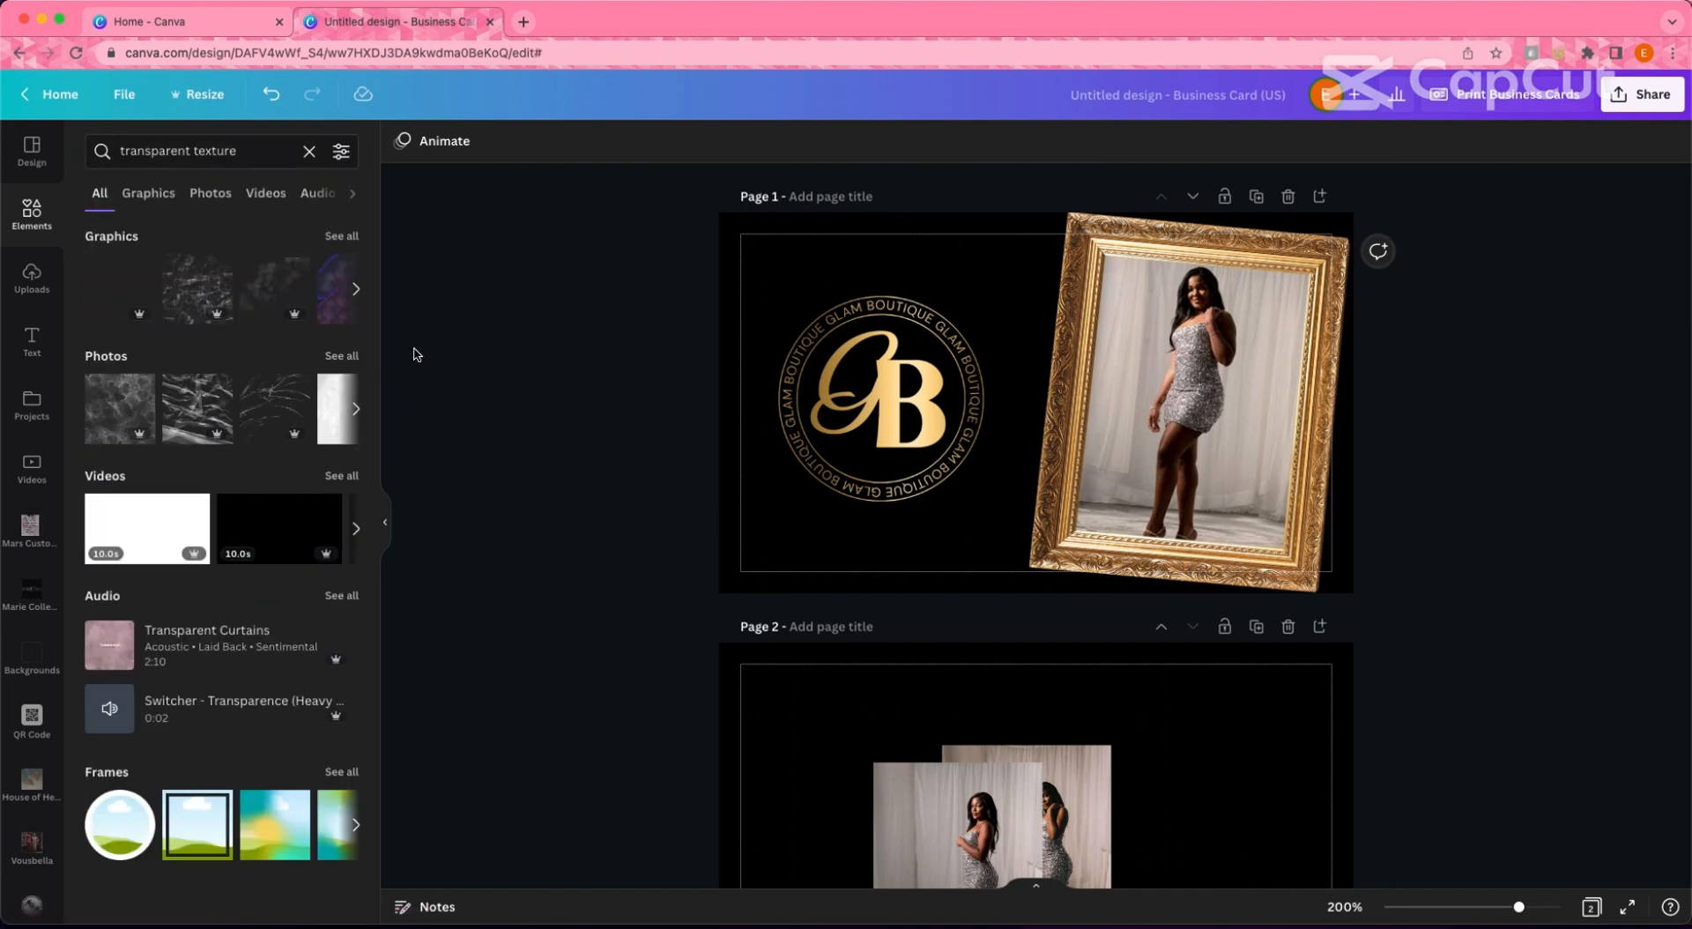
click(197, 423)
drag(1026, 460, 846, 405)
drag(991, 481, 1082, 573)
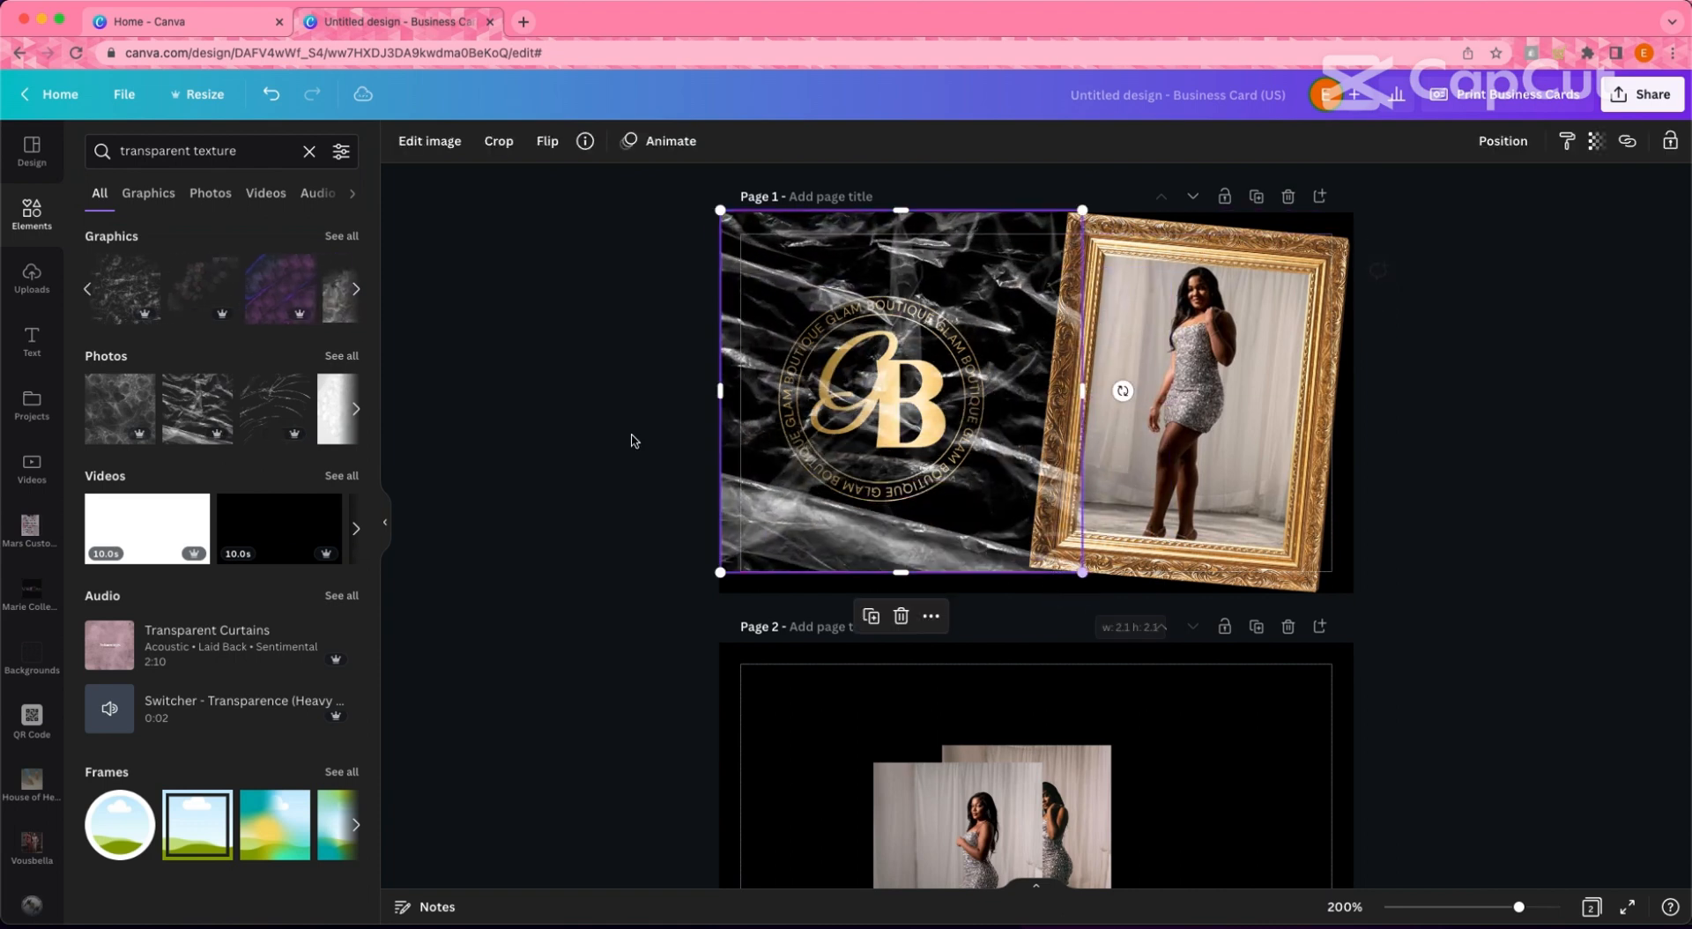
- Fade the plastic texture to about 30 transparency, then delete it
click(227, 389)
click(796, 284)
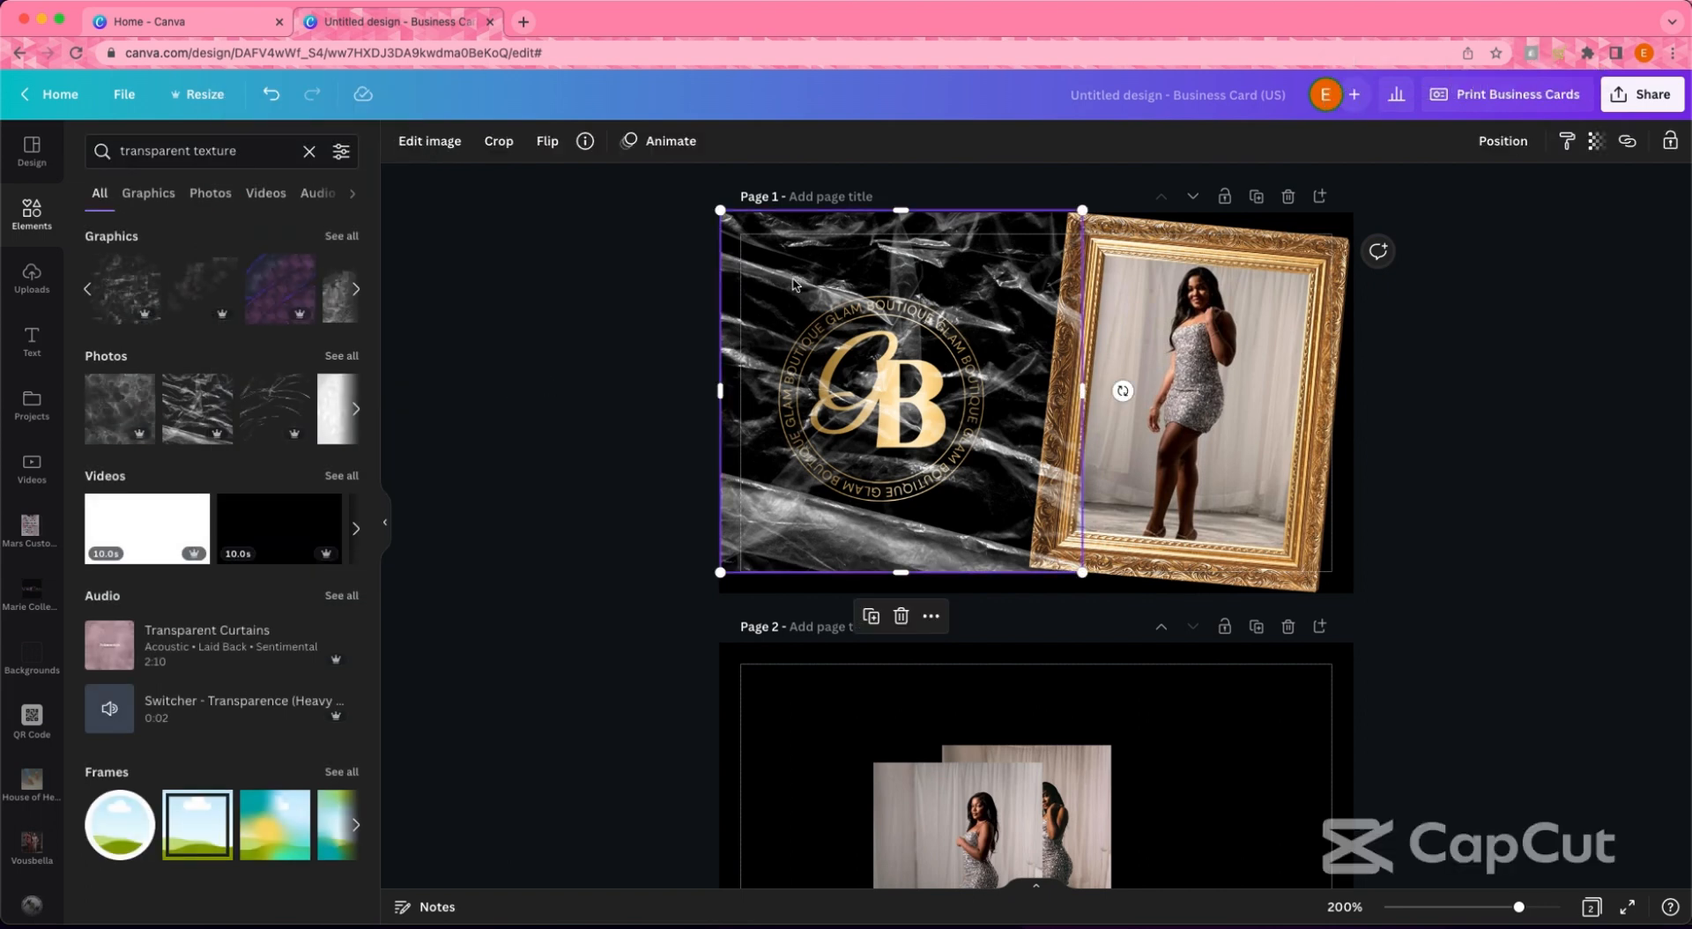
click(1596, 141)
drag(1590, 212, 1467, 213)
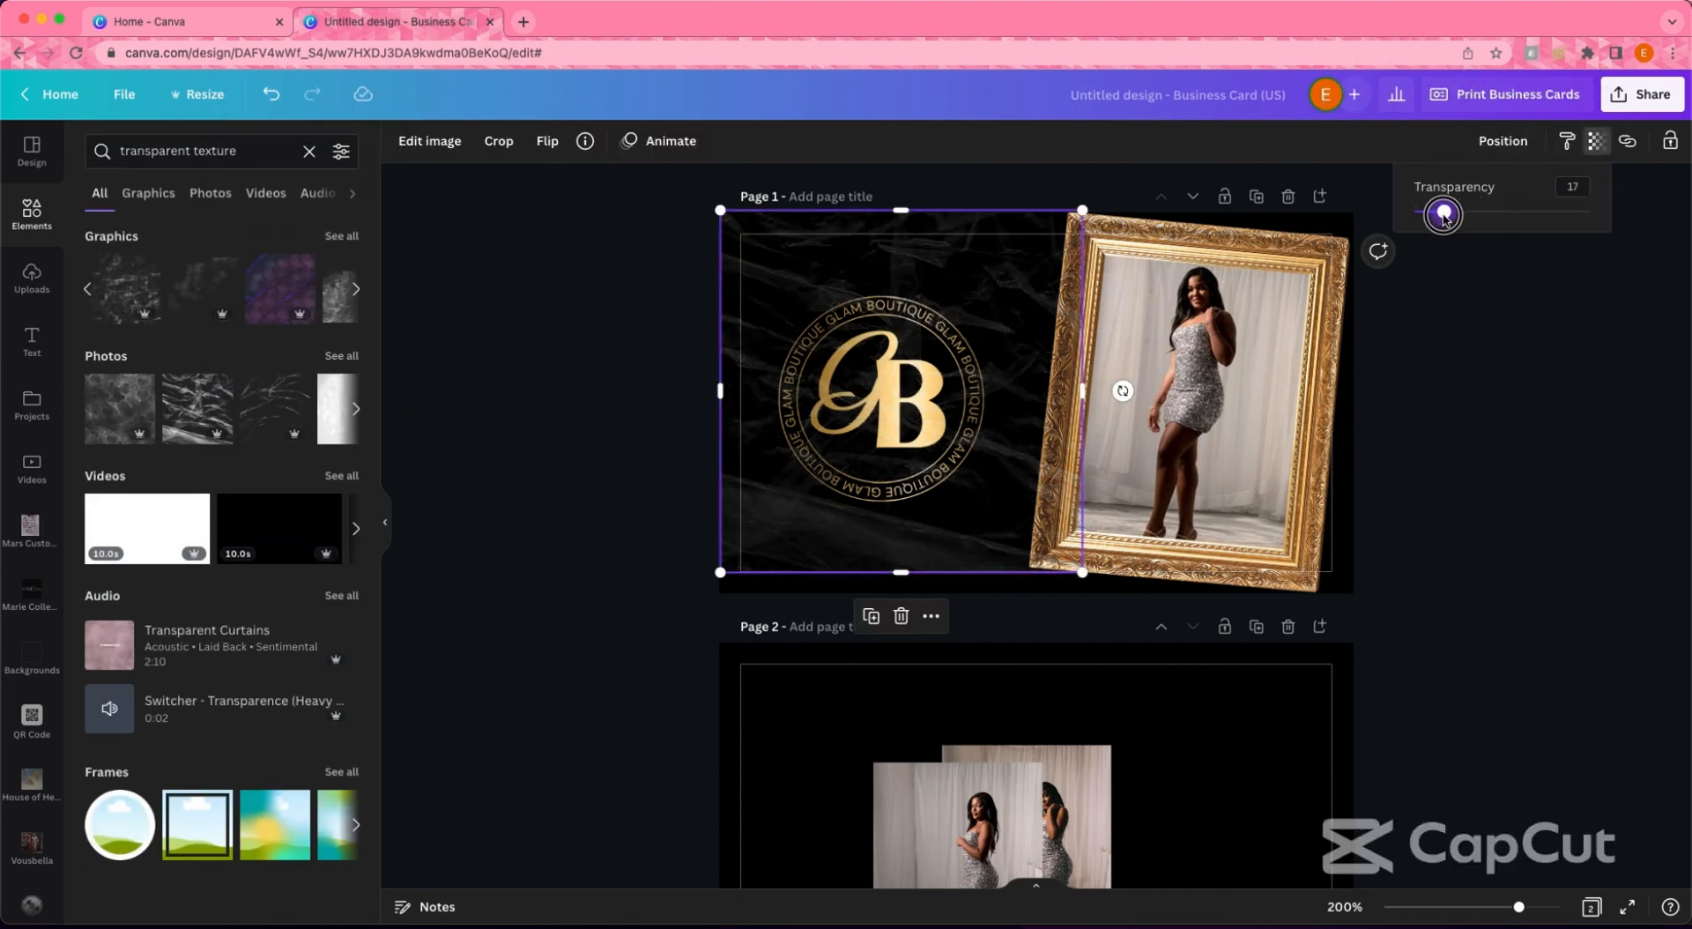
click(632, 461)
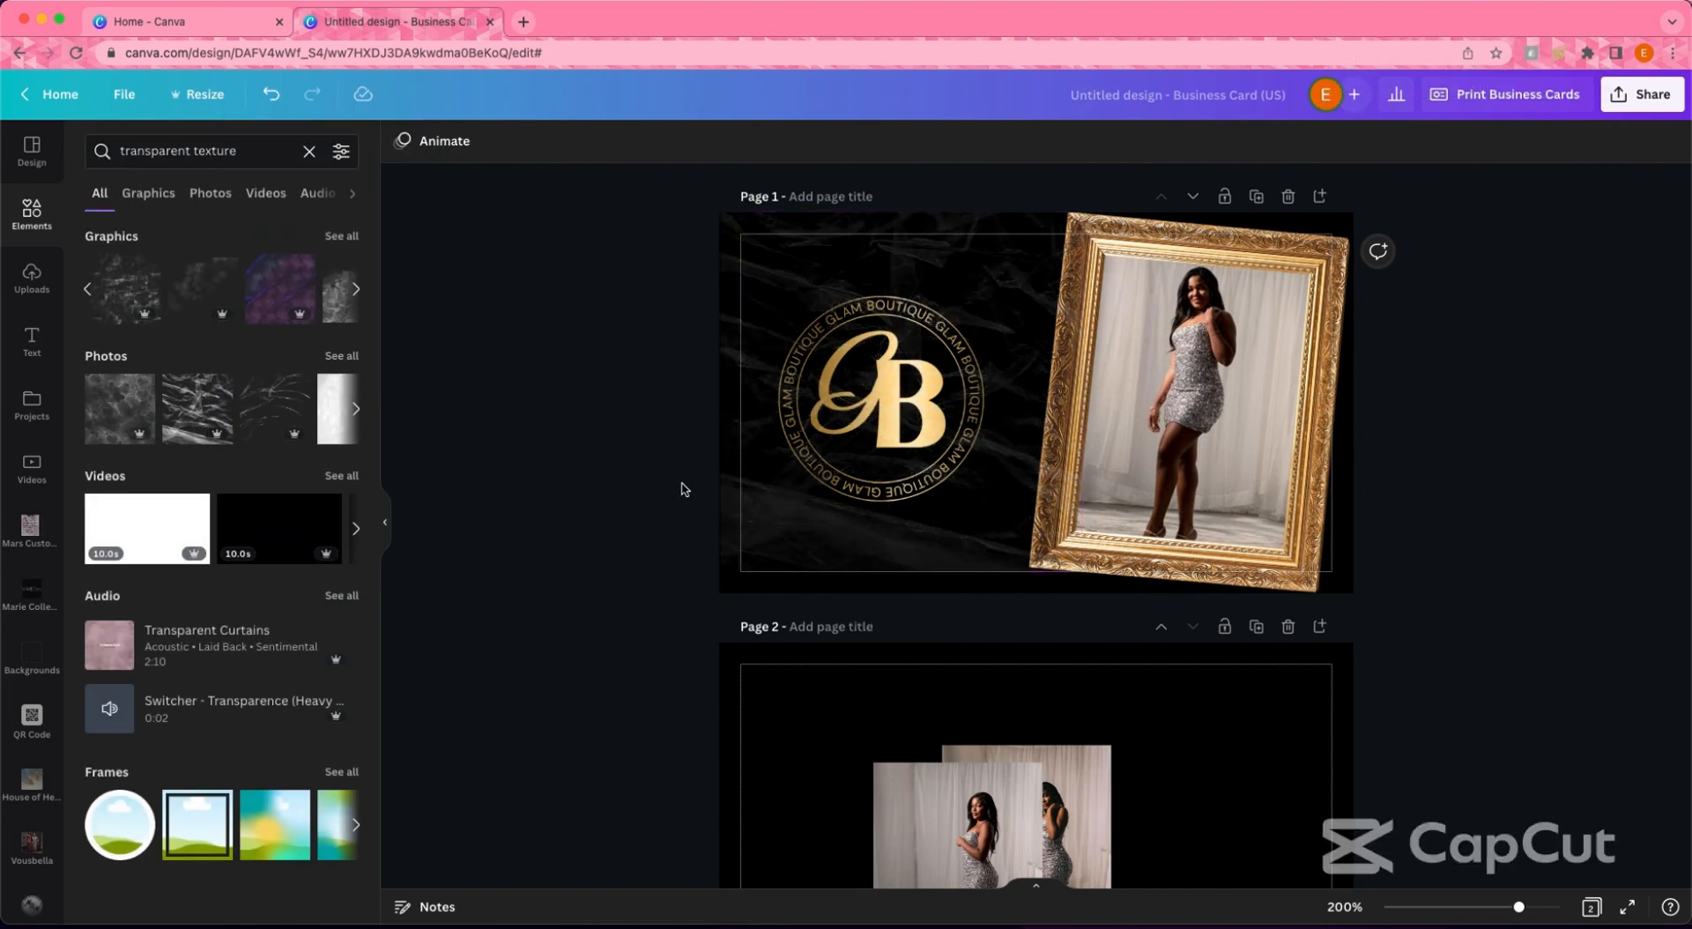
click(736, 493)
key(Delete)
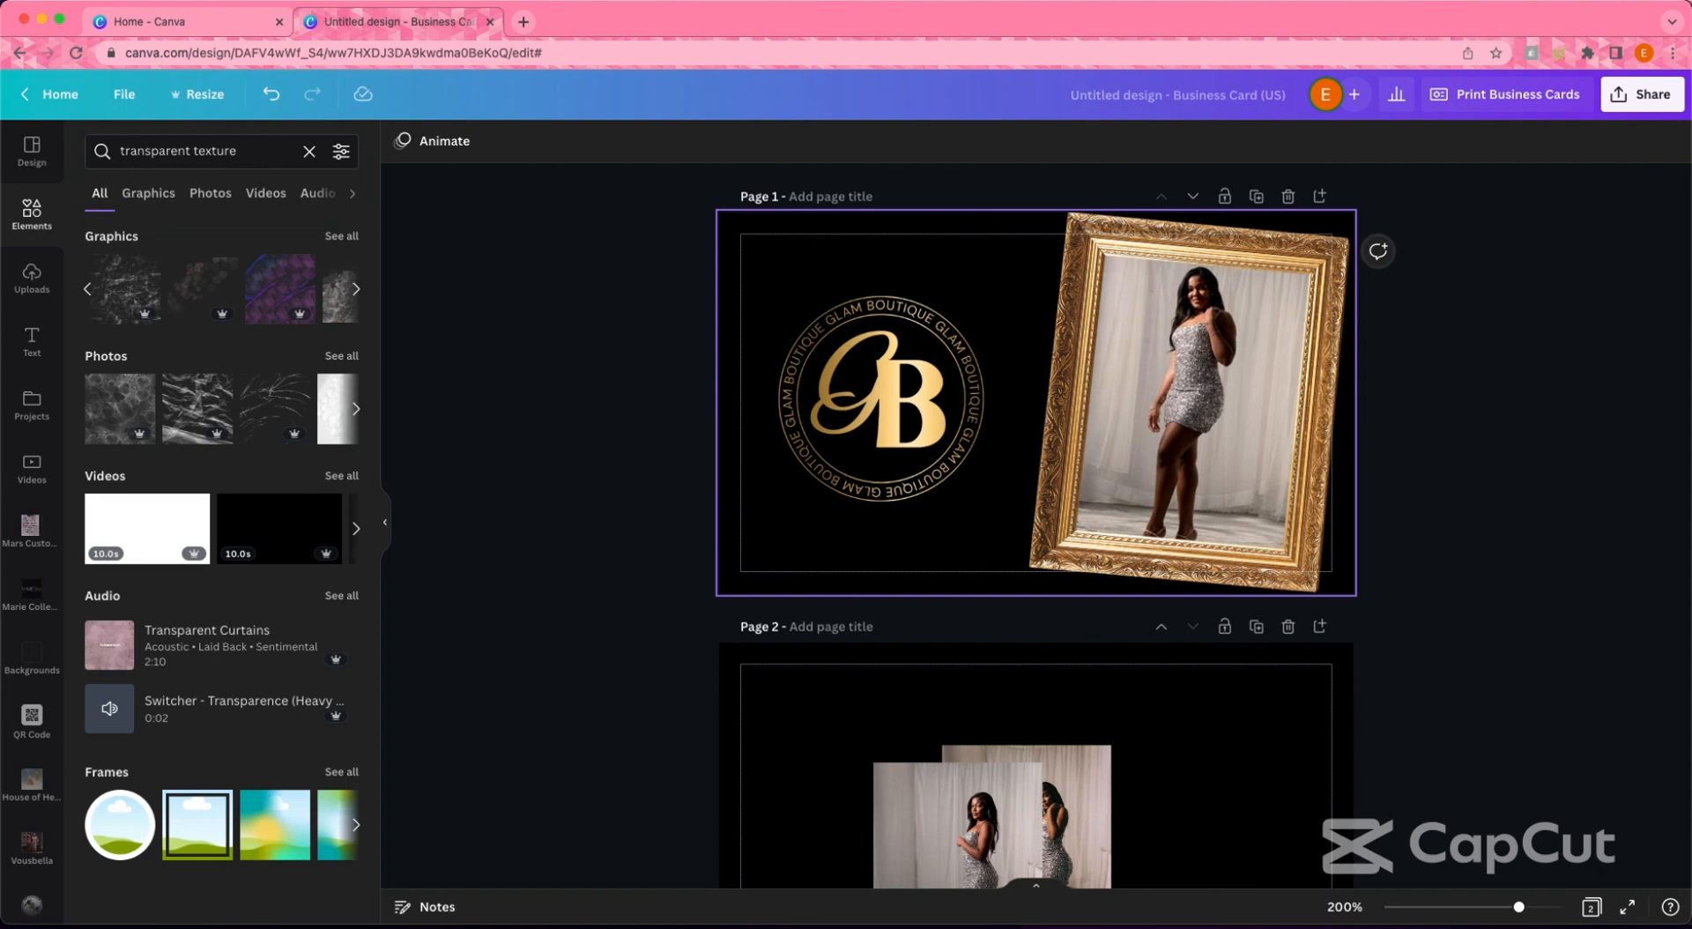
- Add a different texture photo from the full results and stretch it over the front page
click(348, 289)
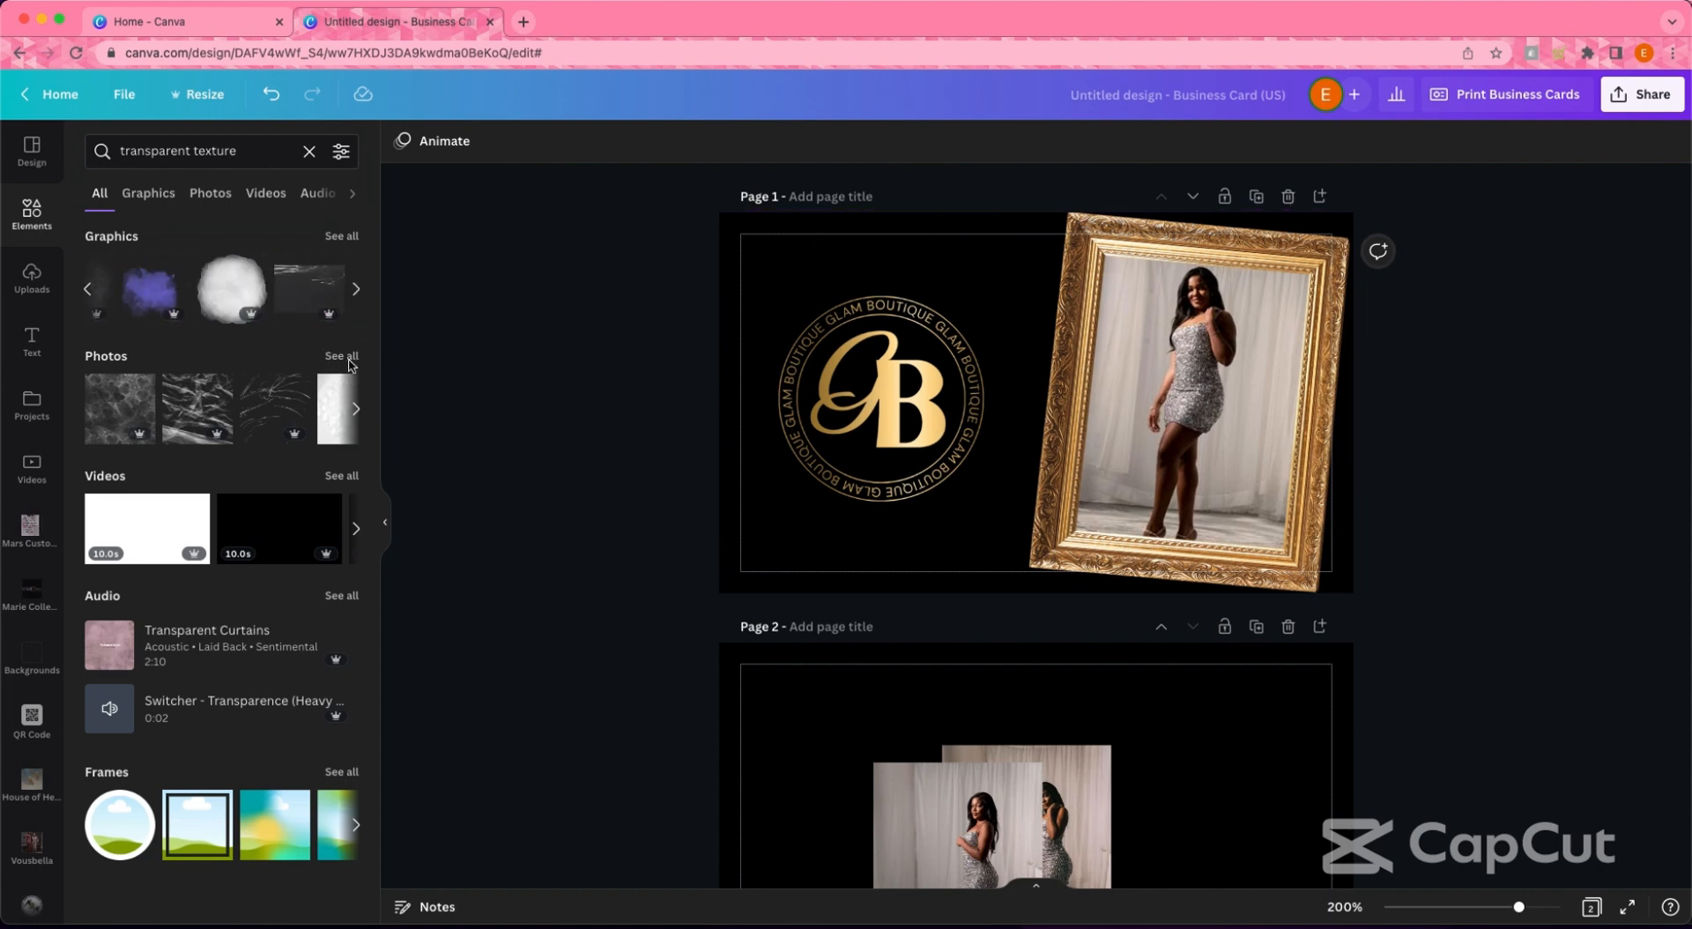
click(342, 356)
scroll(273, 599, down, 1)
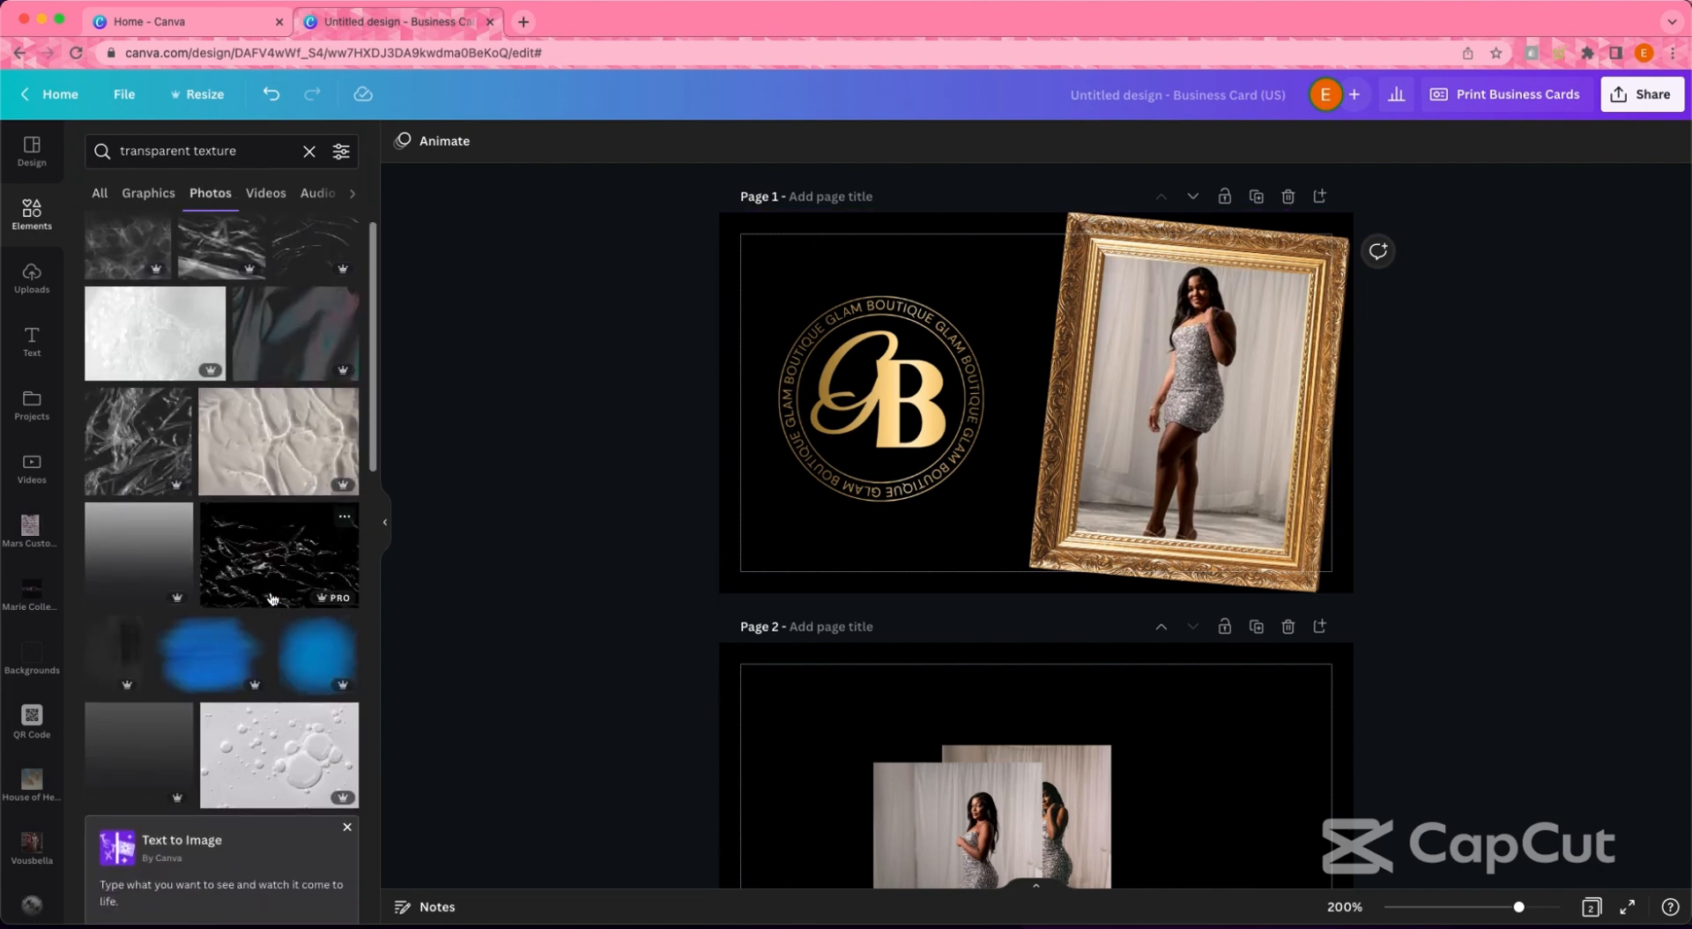
scroll(272, 600, down, 15)
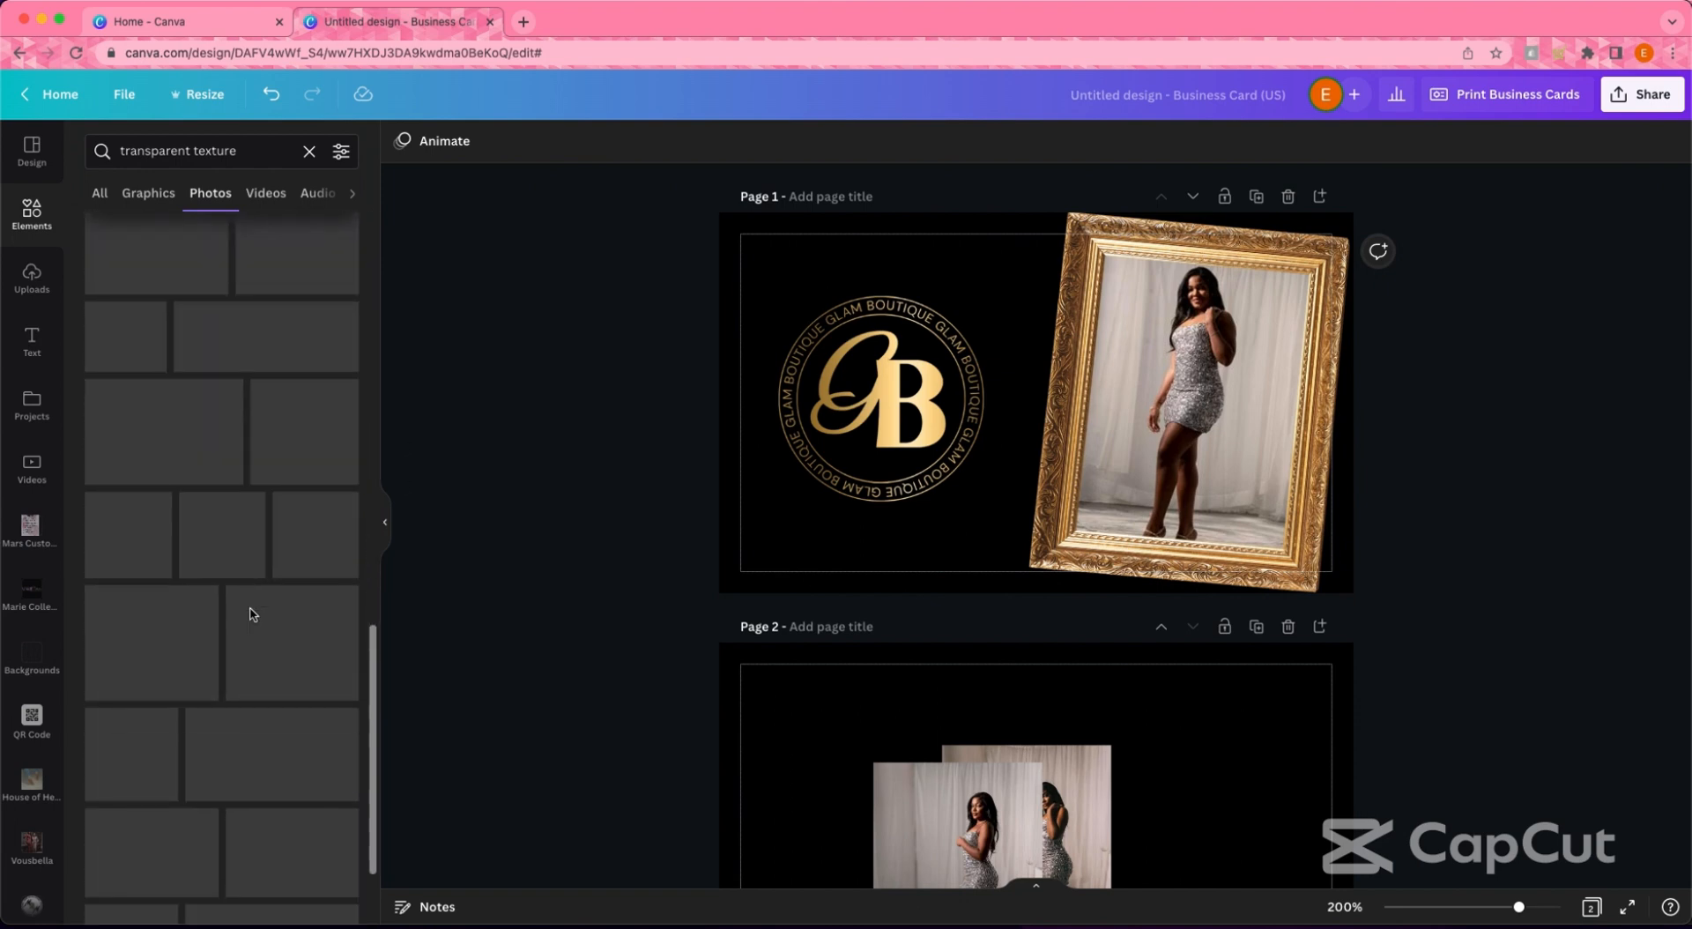
scroll(250, 614, down, 10)
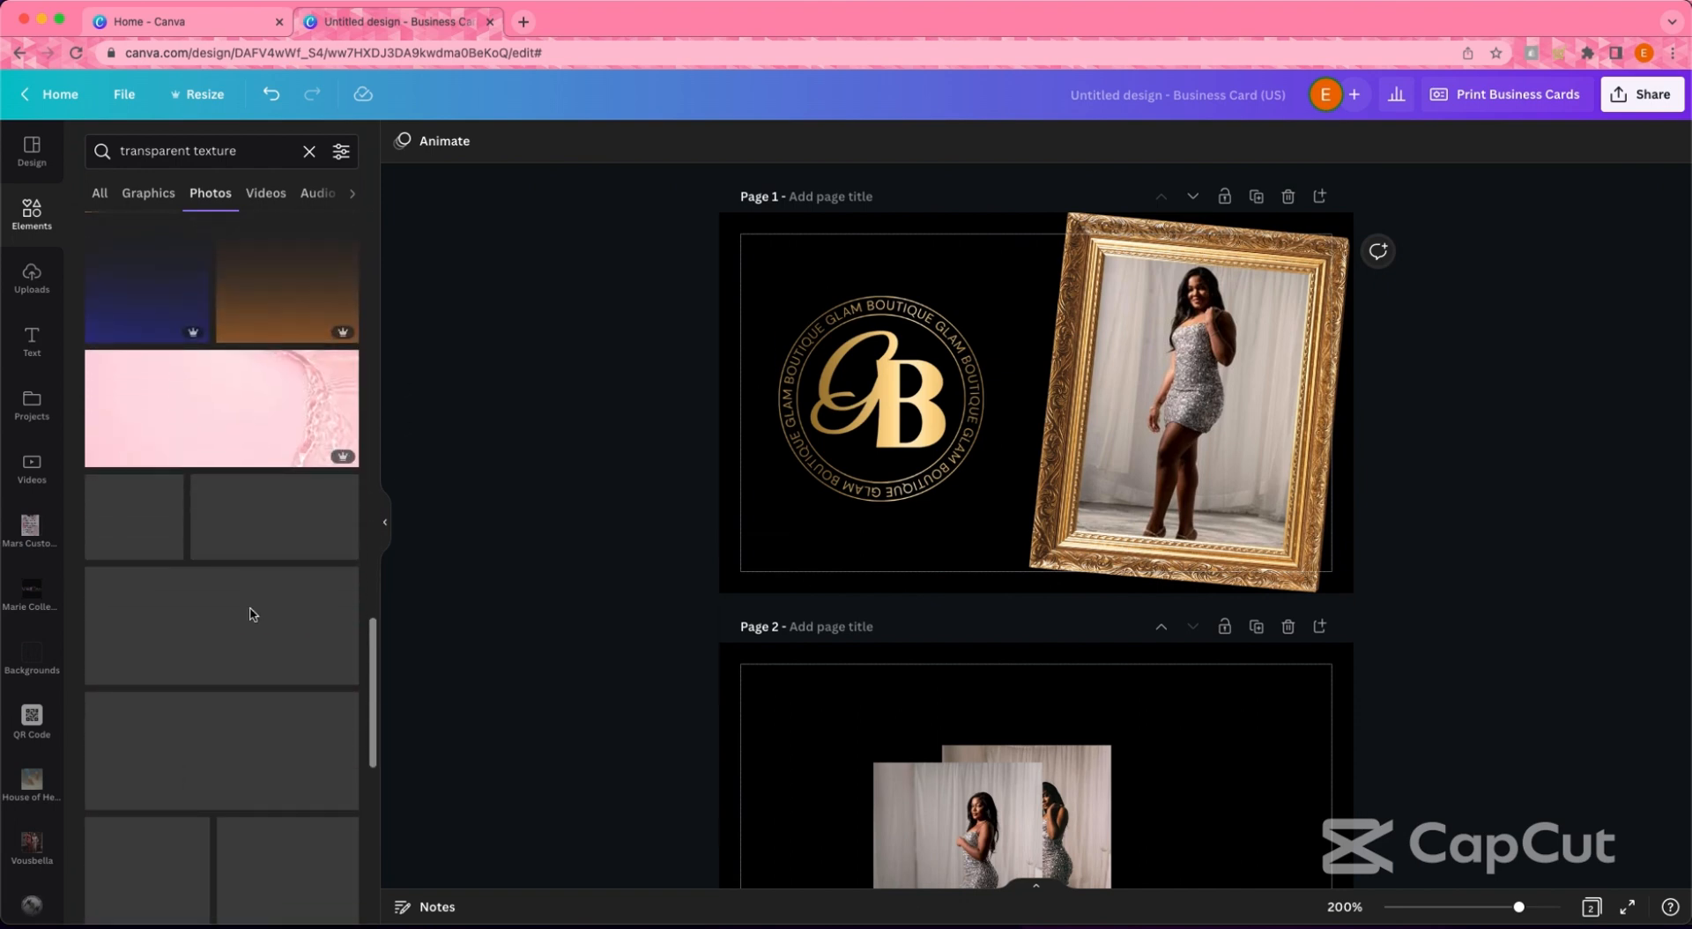
scroll(250, 615, down, 3)
click(180, 813)
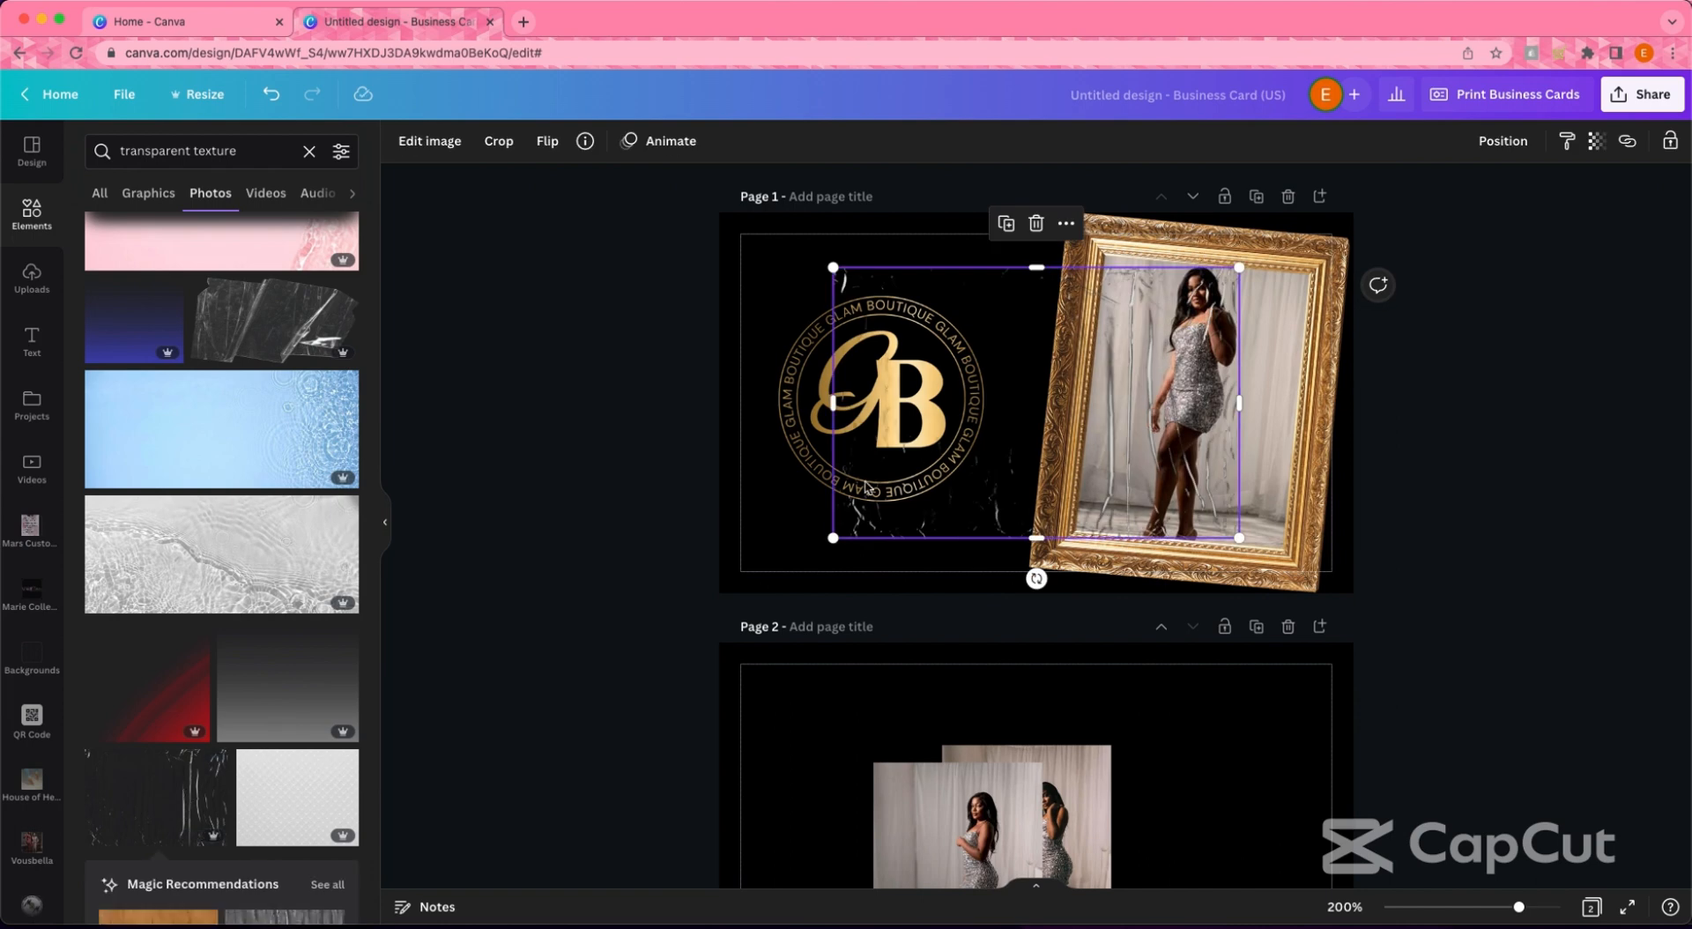
mouse_move(1104, 436)
mouse_down()
mouse_move(997, 528)
mouse_move(1134, 449)
mouse_up()
drag(1253, 489, 1095, 416)
drag(1112, 483, 1362, 623)
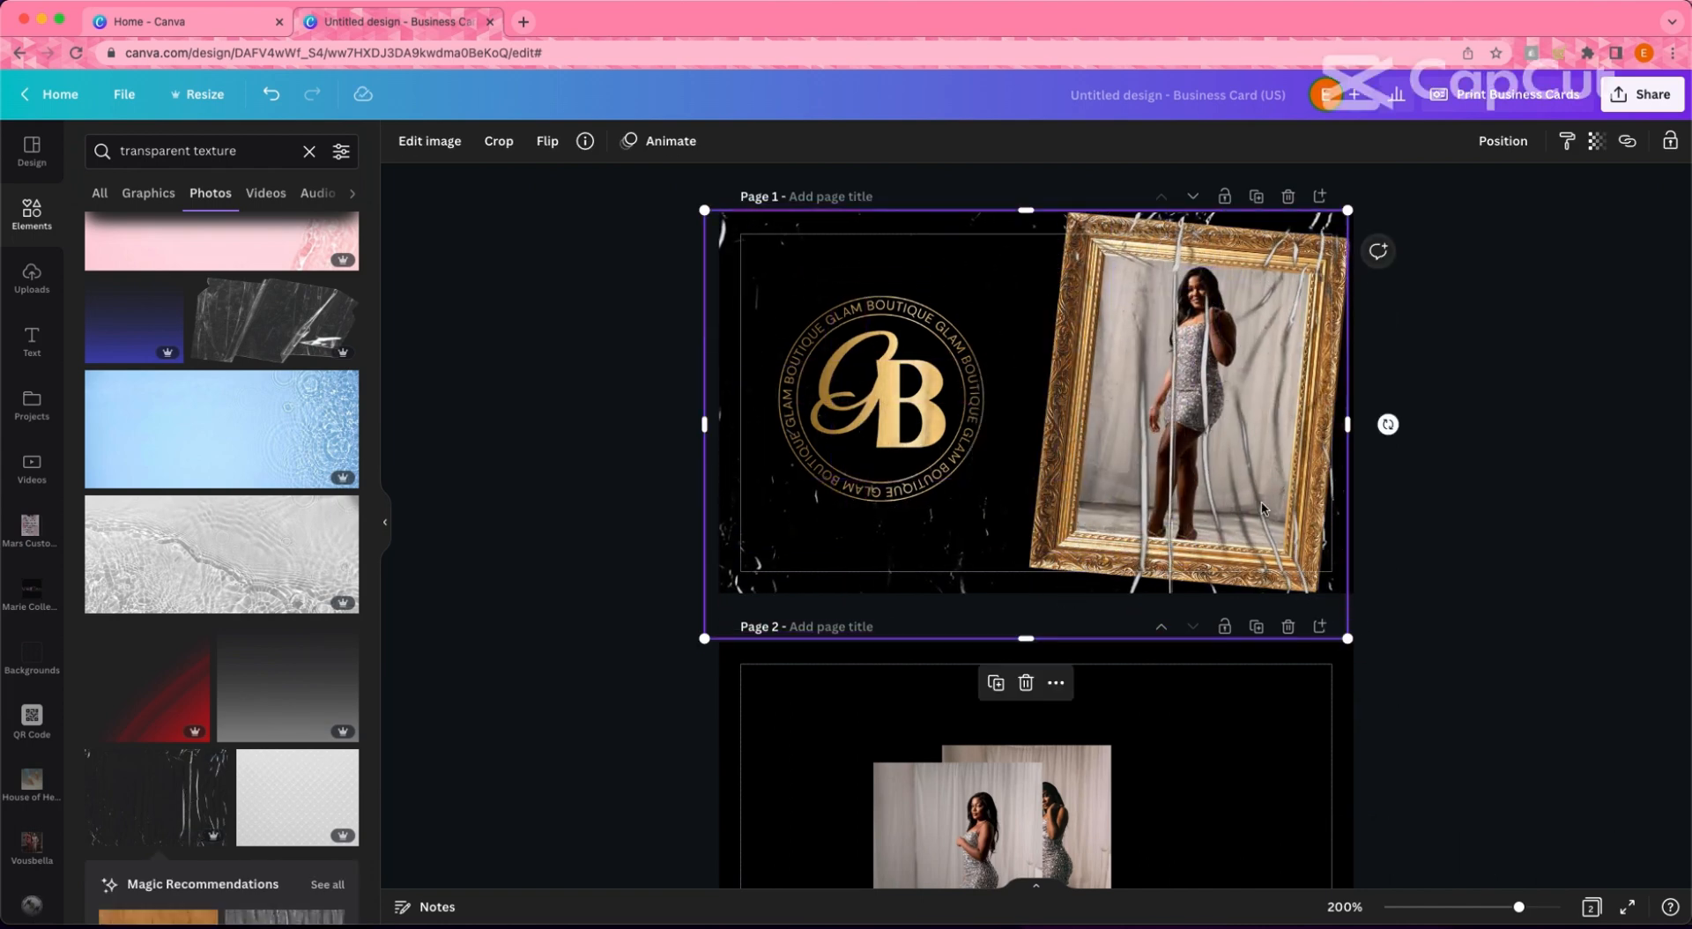
drag(1267, 508, 1272, 479)
- Send the new texture backward, then undo back to the smoky left-side texture
click(1529, 157)
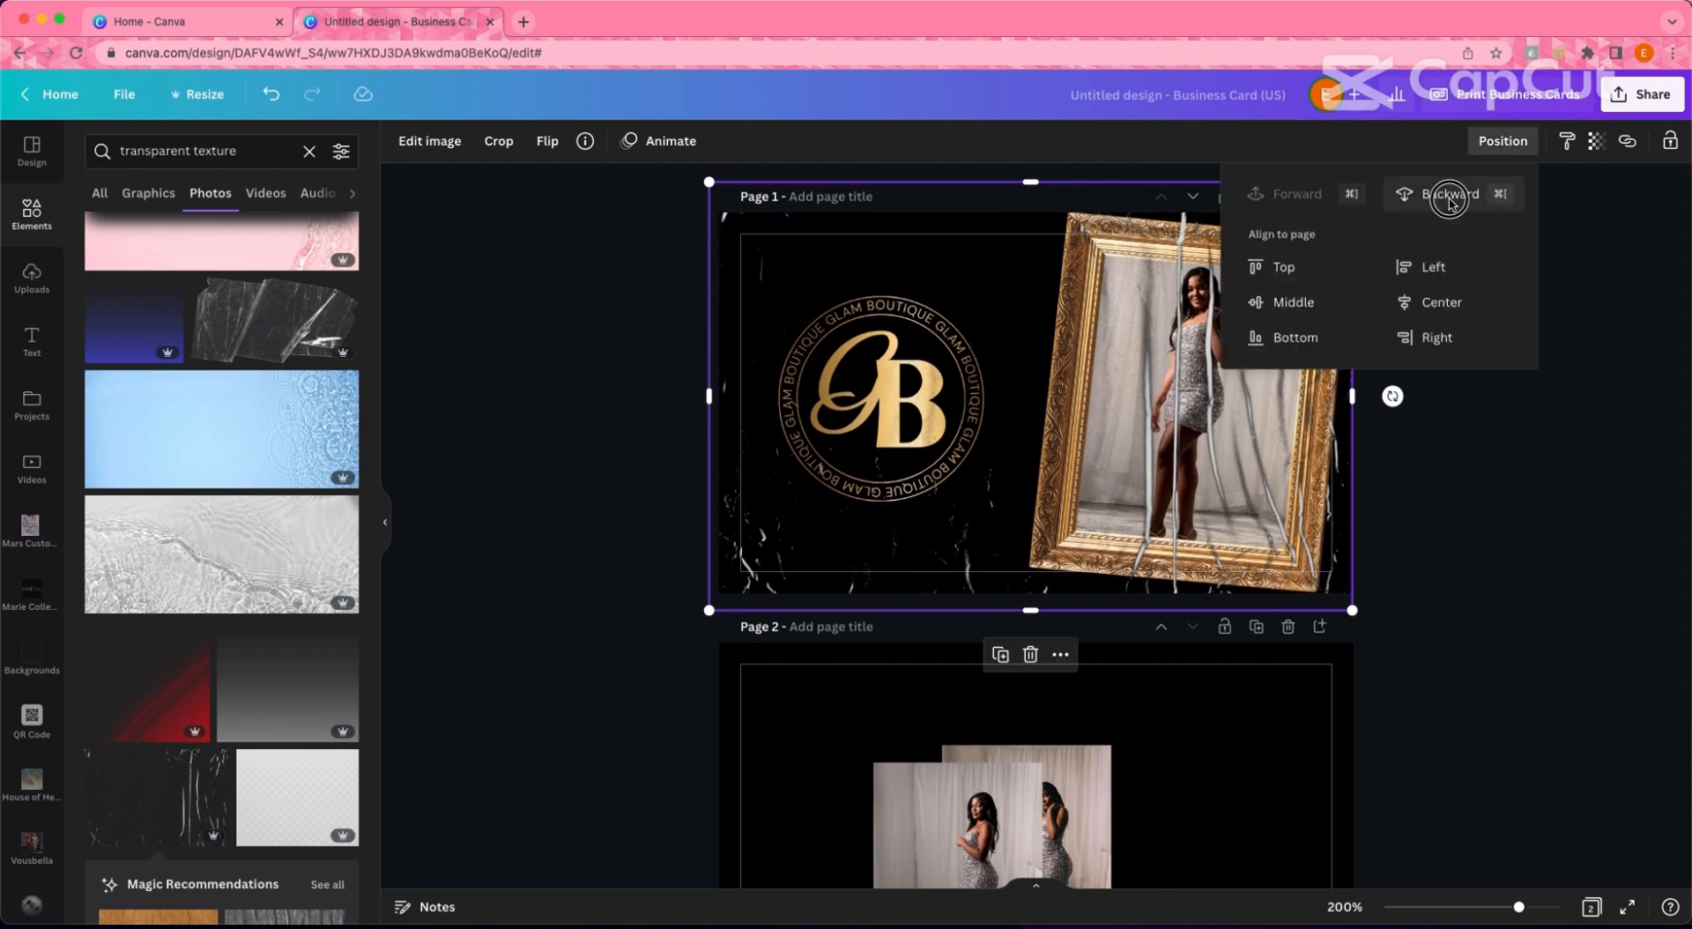
click(1416, 197)
click(1592, 146)
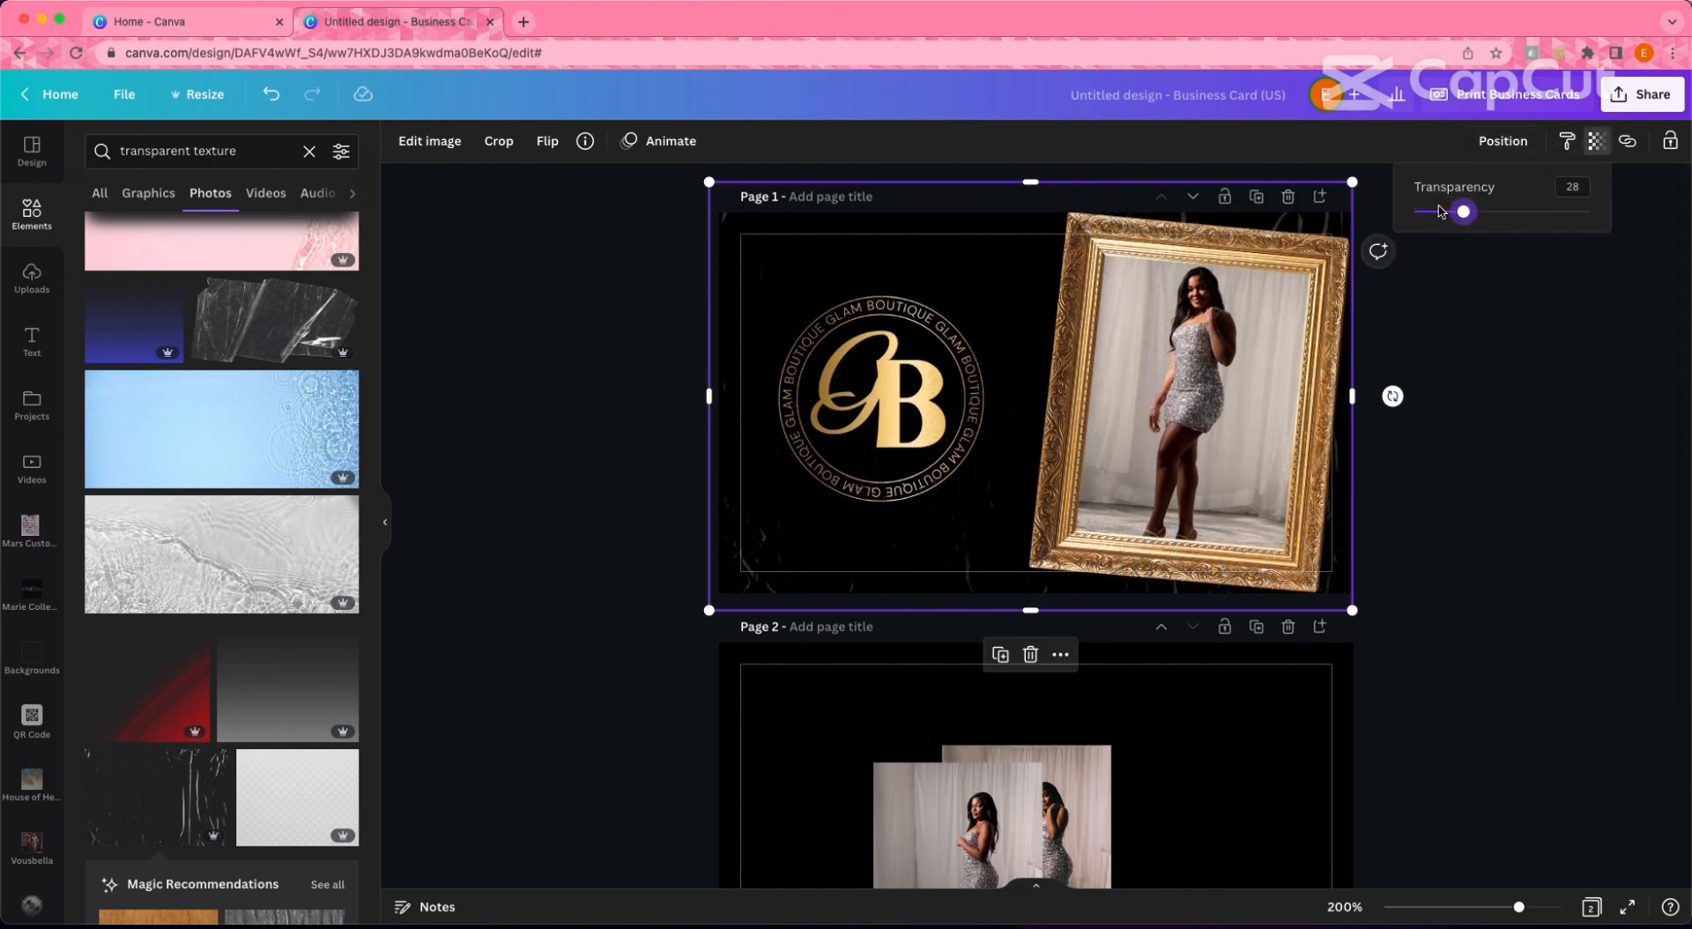
click(642, 374)
key(super+z)
key(super+z)
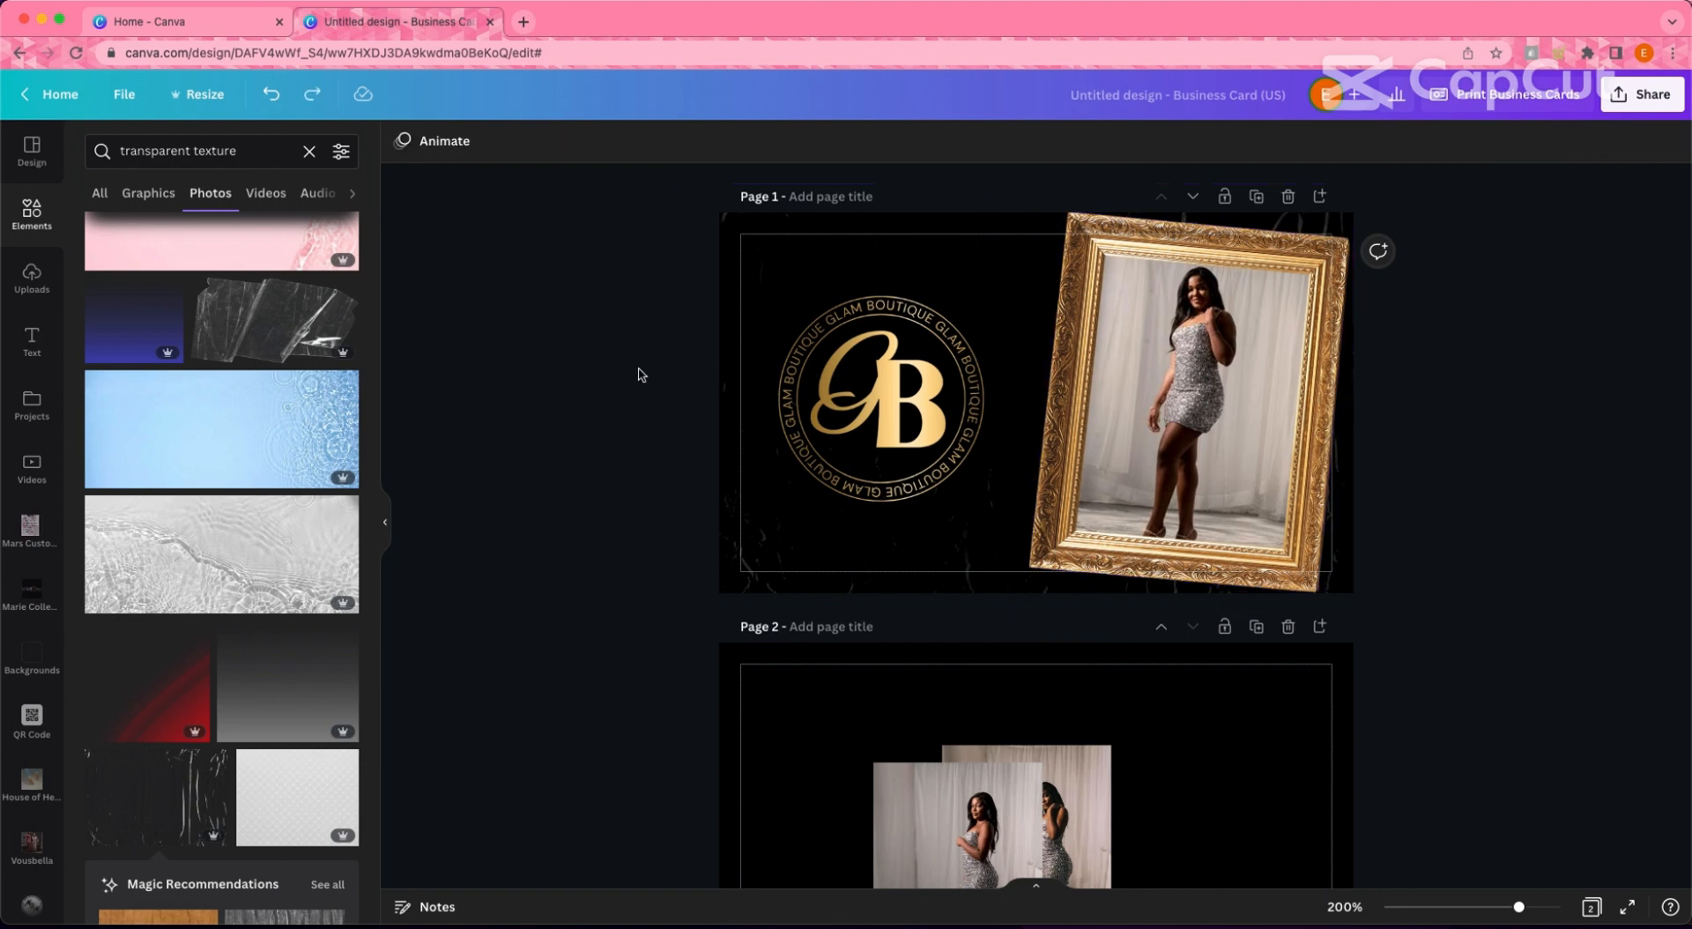
key(super+z)
key(super+z)
key(super+z)
key(super+z)
- Stretch the smoky texture down to the page bottom and across under the framed photo
click(811, 540)
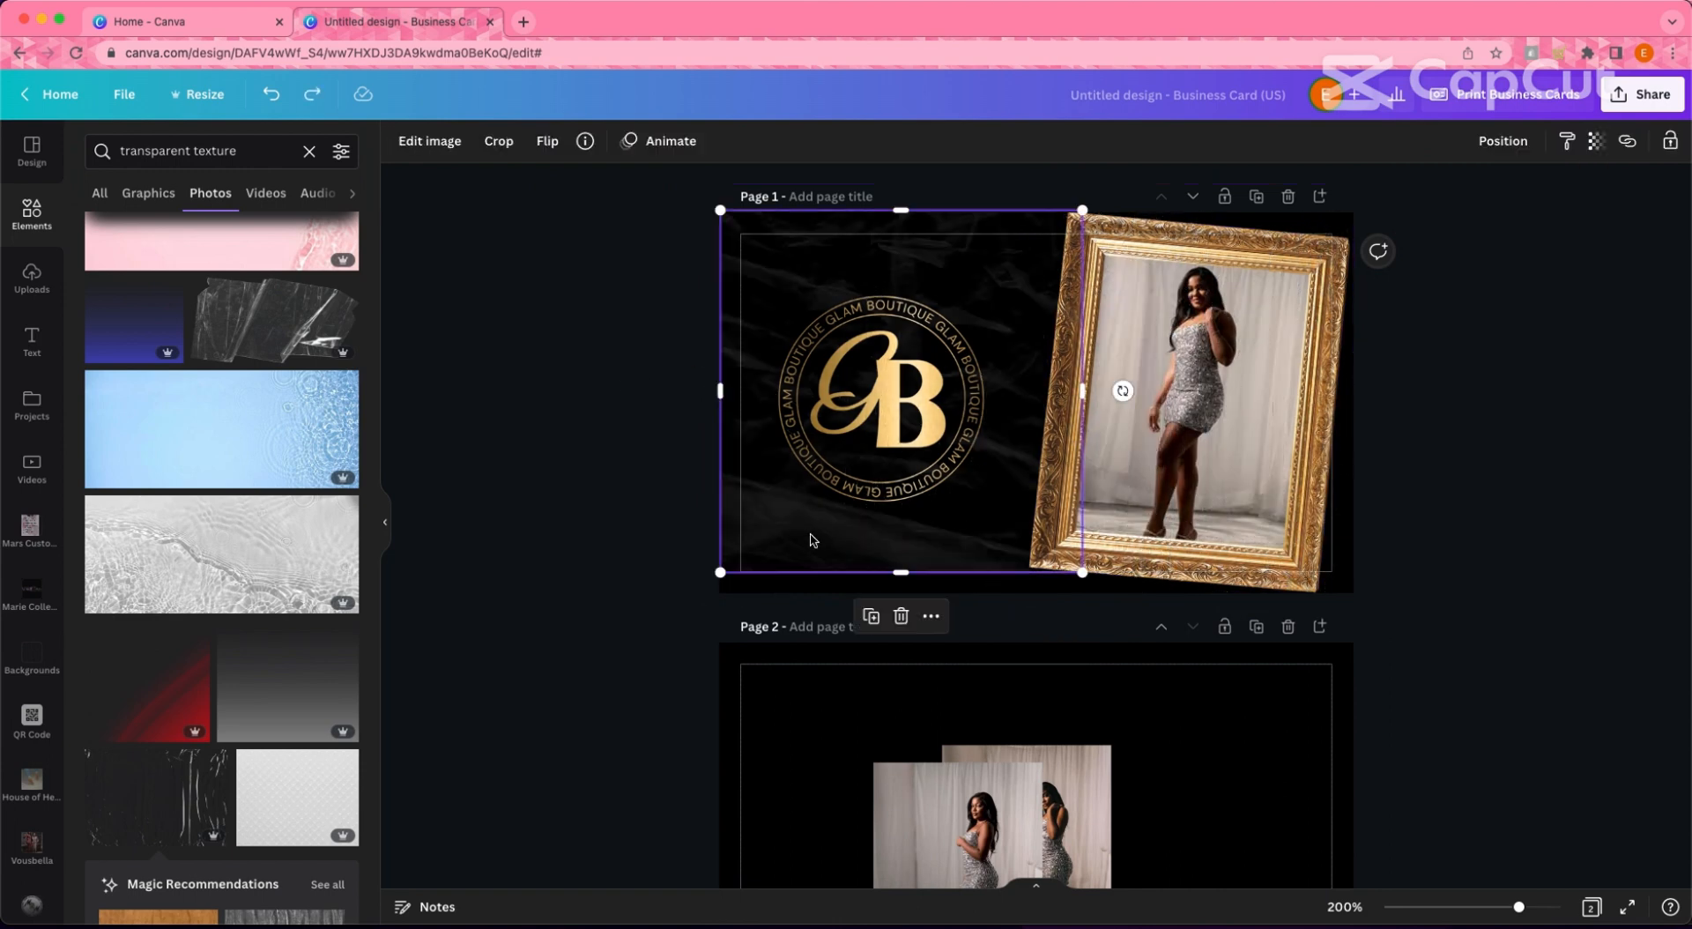
drag(897, 574, 892, 593)
drag(1084, 404, 1365, 405)
click(1503, 141)
click(1531, 434)
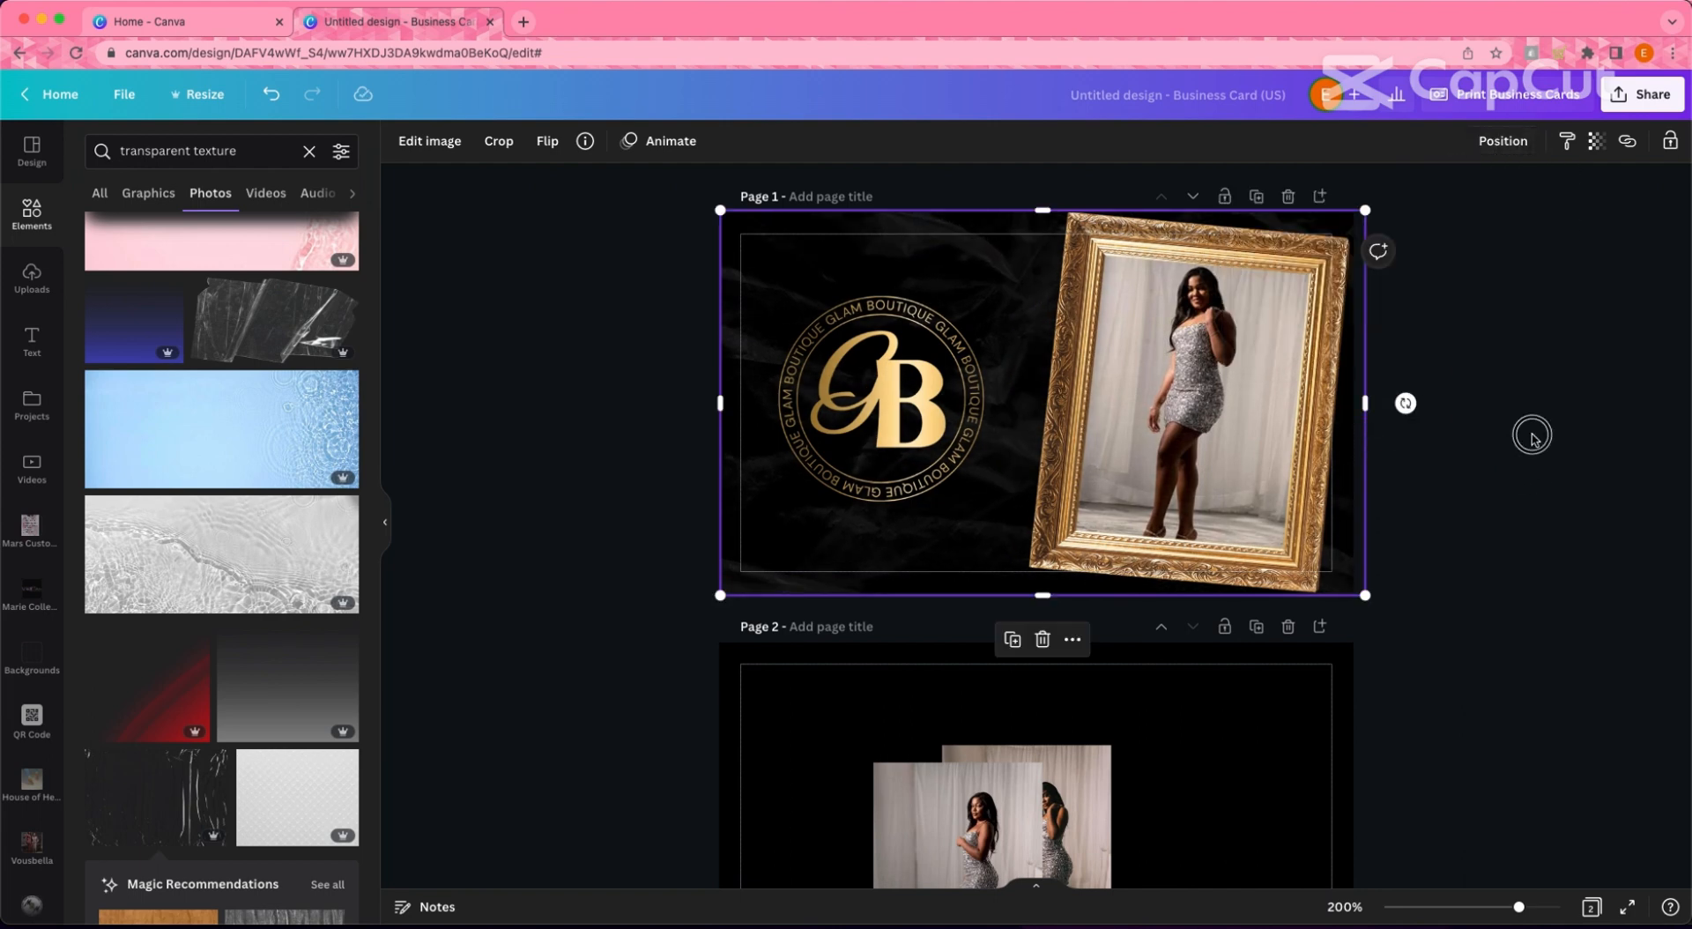
- Lower the front page's background texture transparency to 10
click(1007, 249)
click(1597, 141)
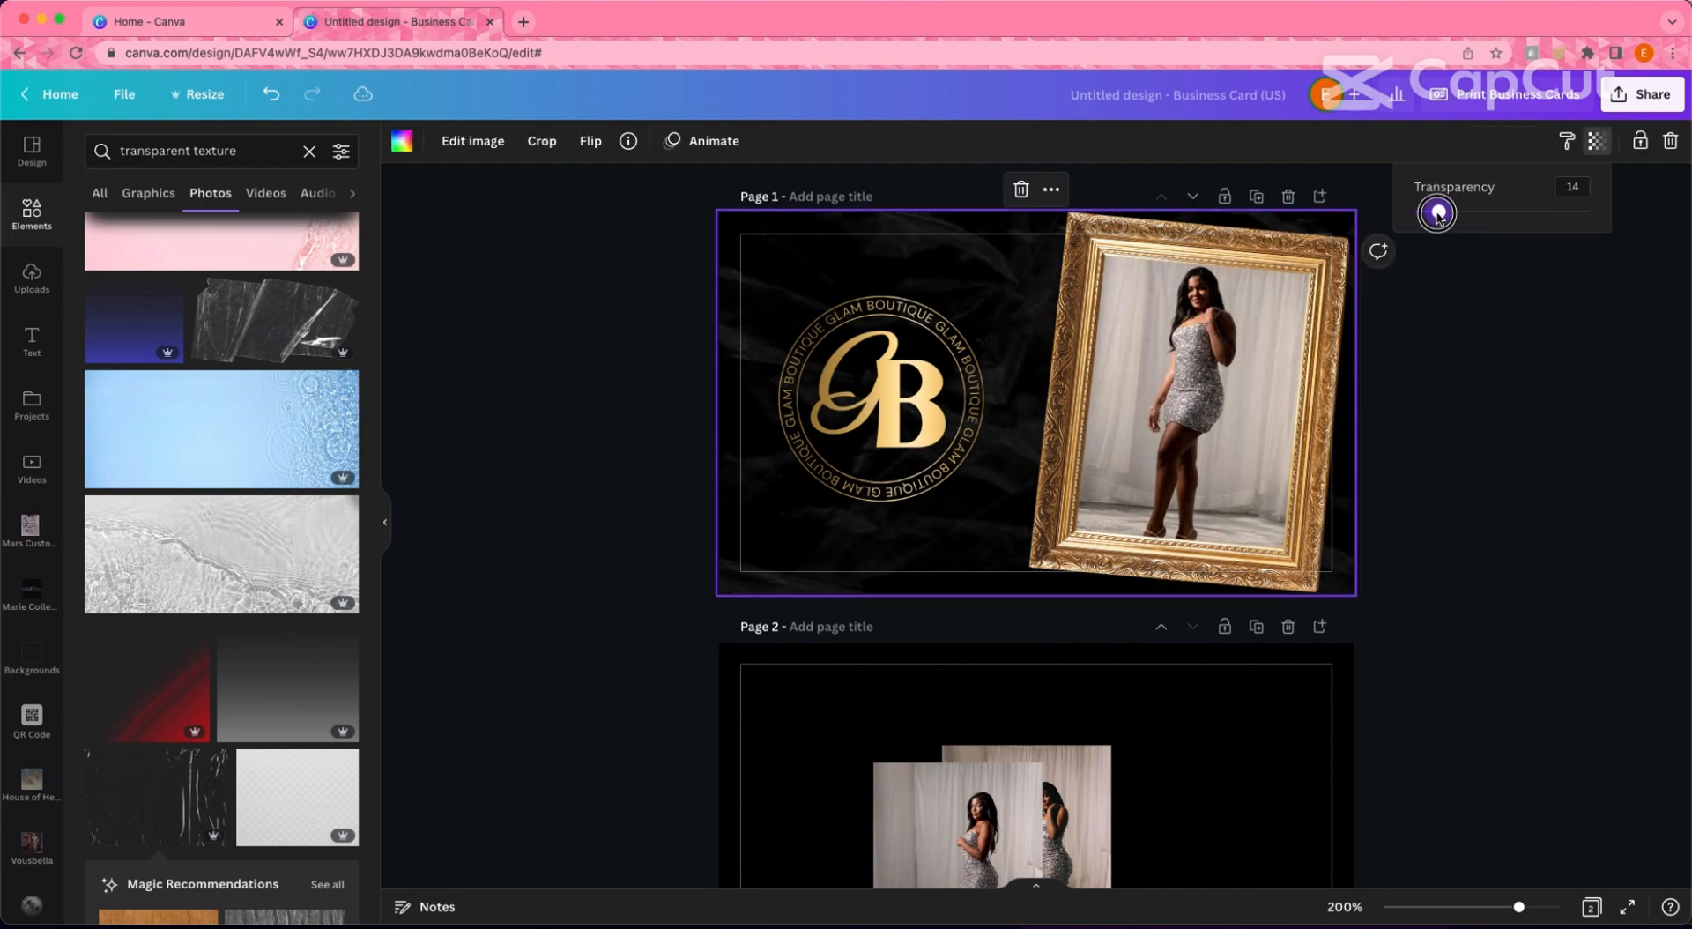
click(1454, 396)
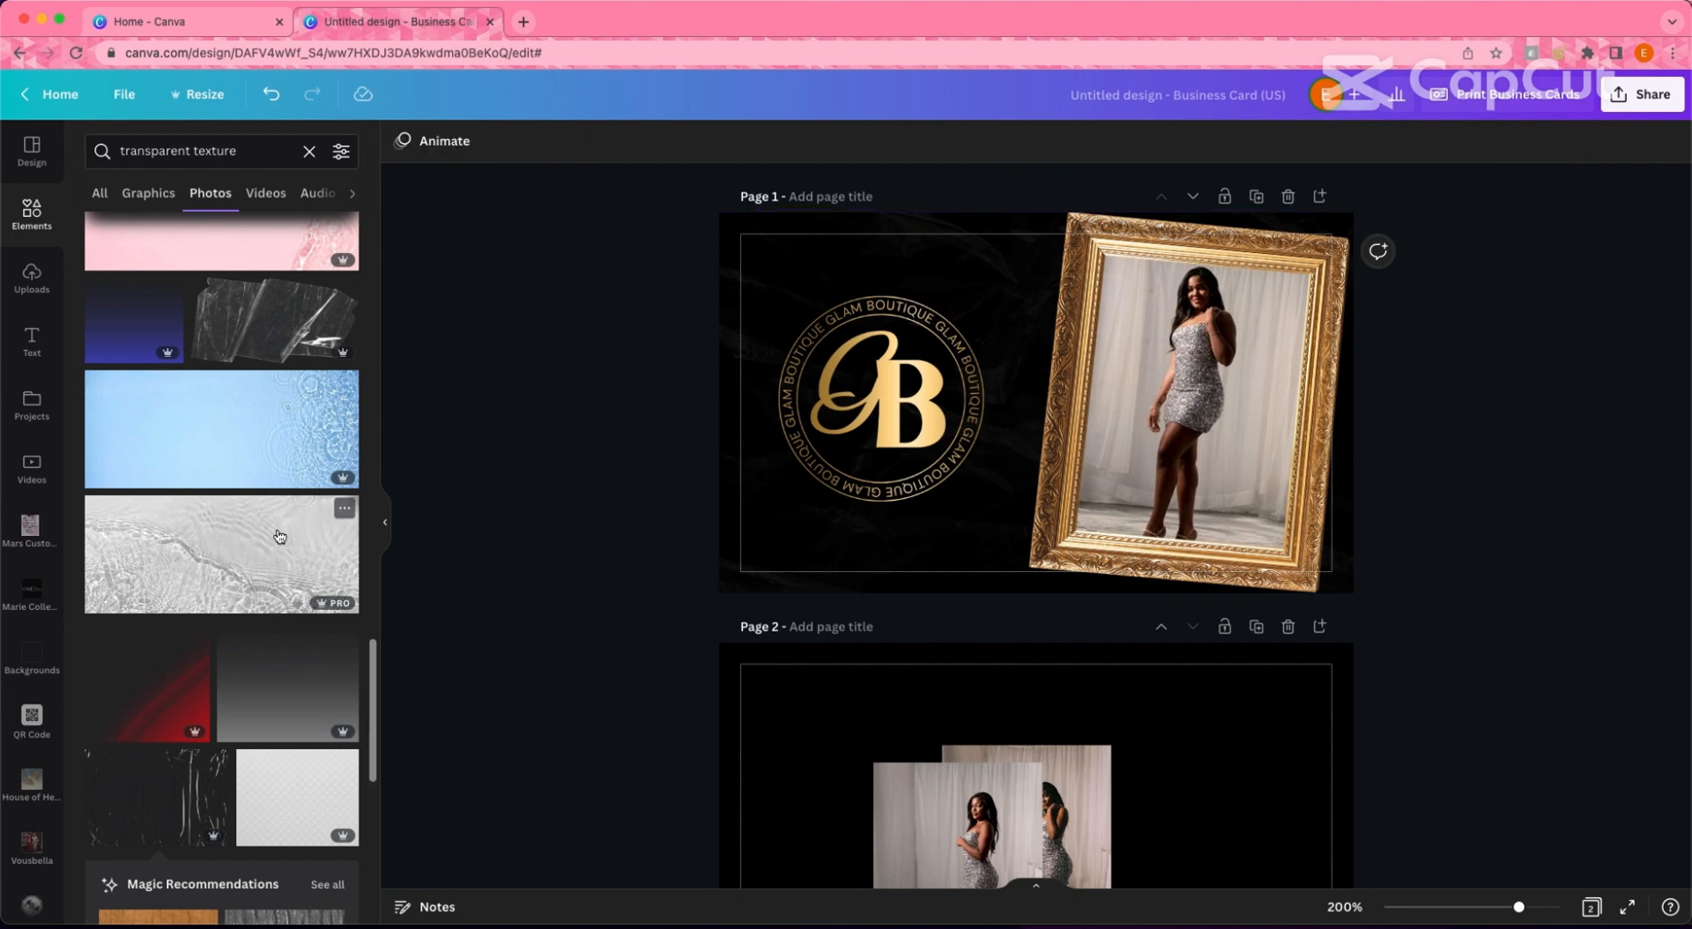
click(384, 522)
scroll(1414, 358, down, 1)
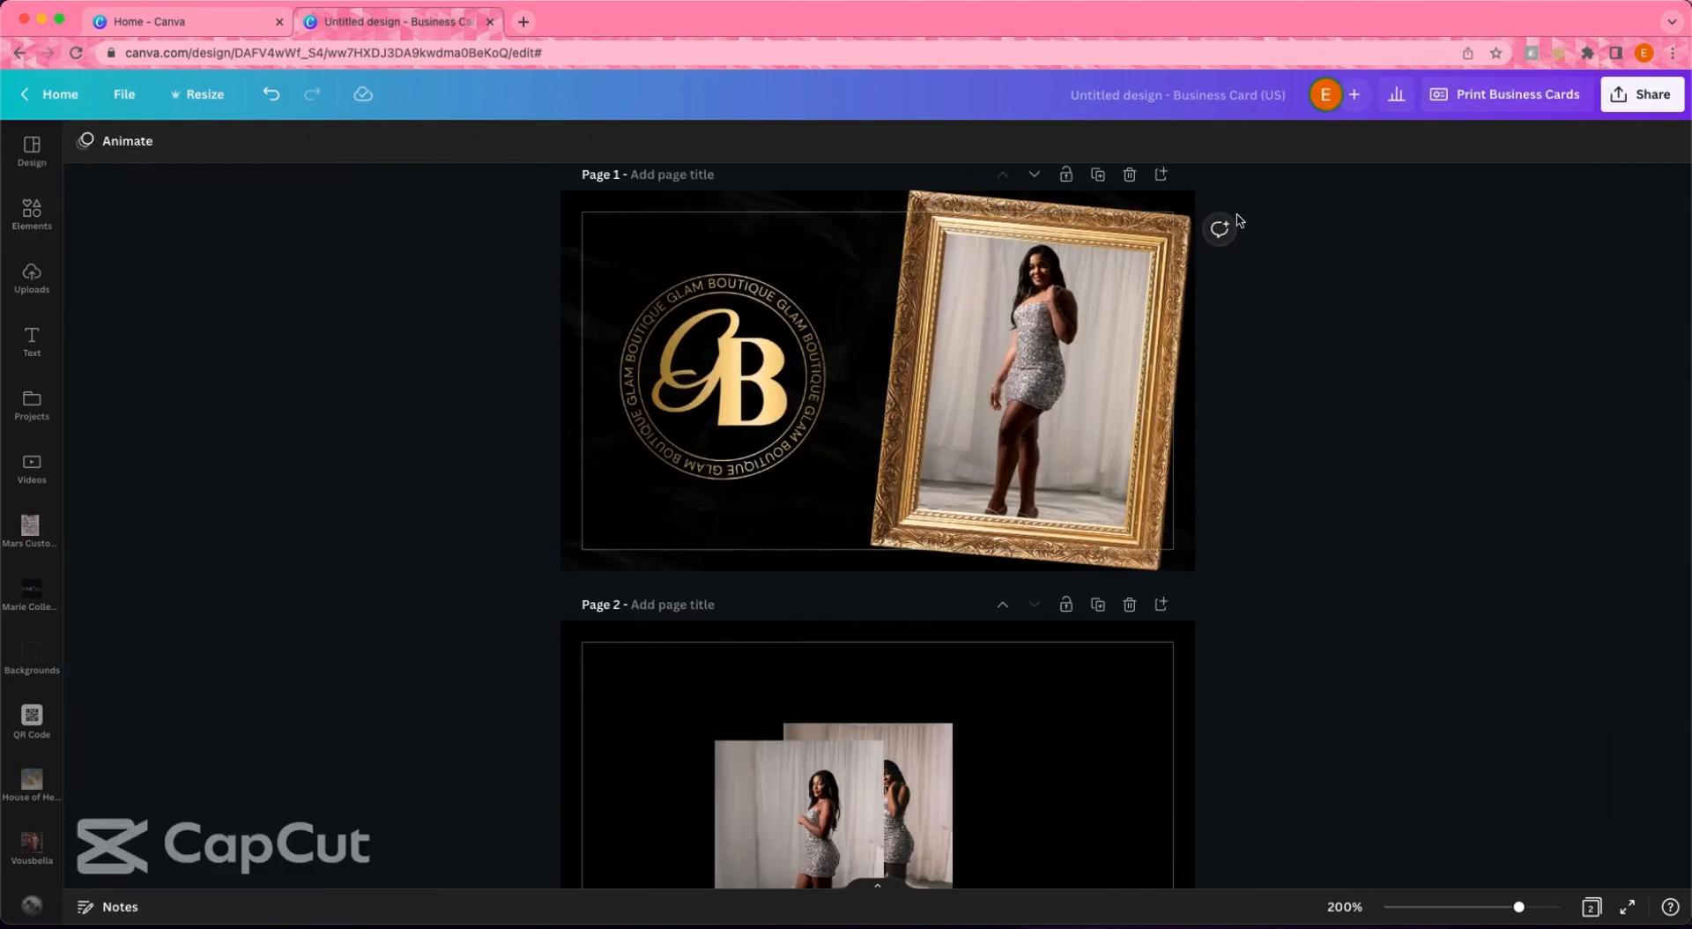
click(948, 198)
click(1596, 141)
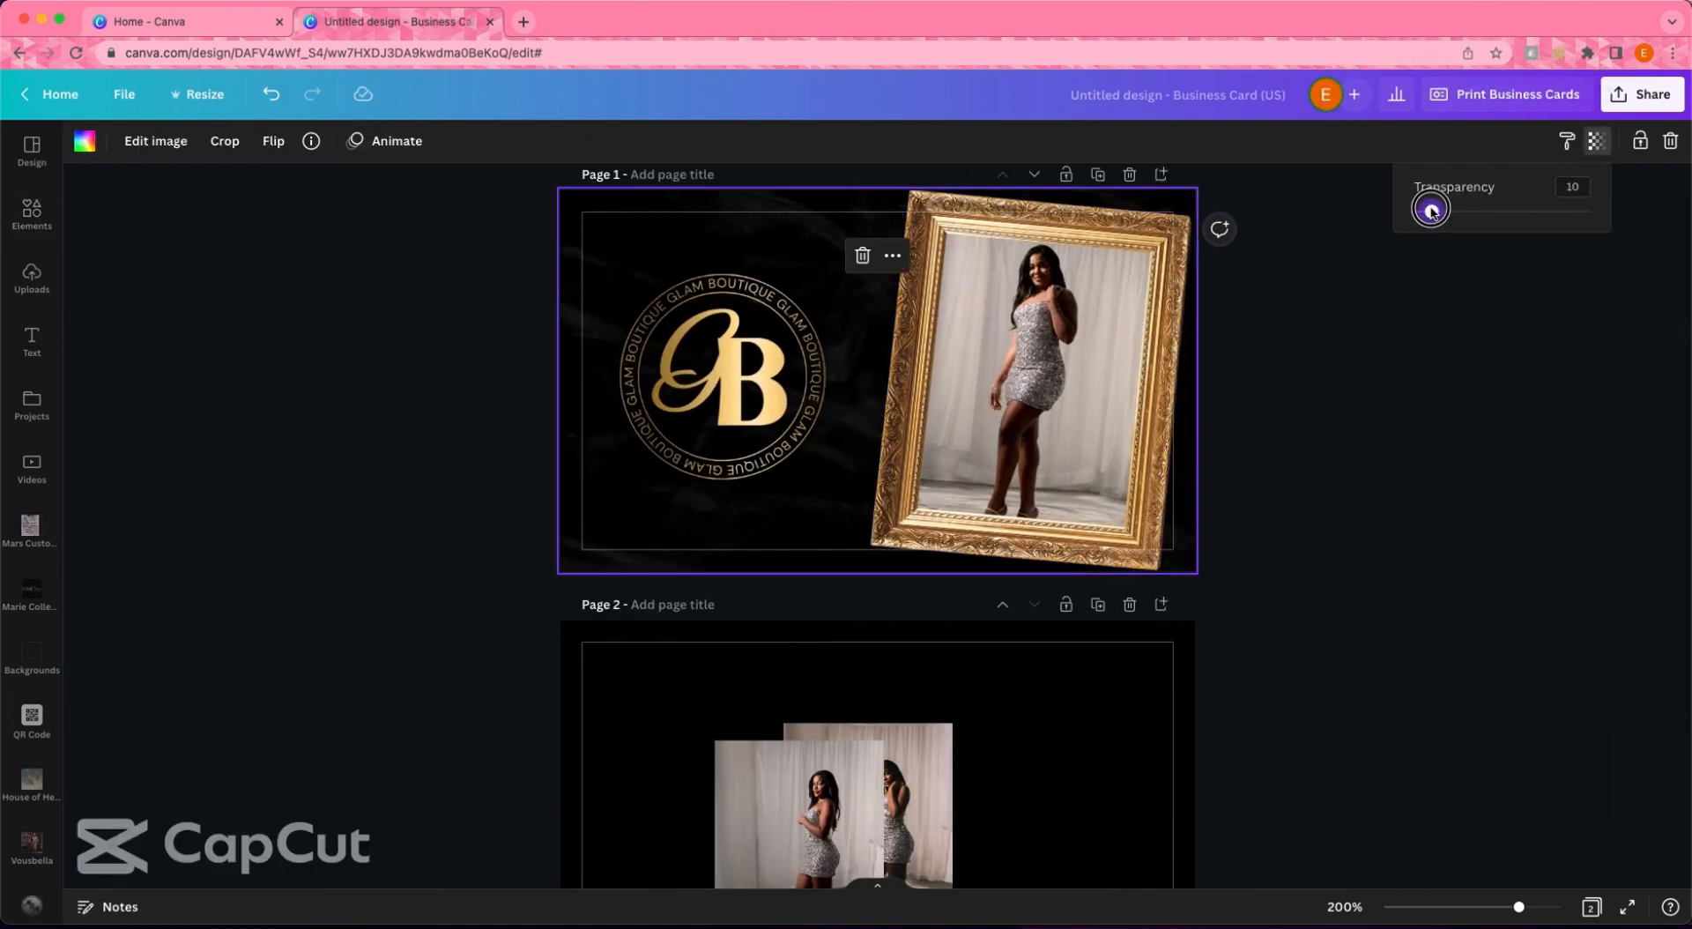
click(1355, 538)
drag(1520, 910, 1540, 908)
scroll(1439, 604, down, 1)
right_click(470, 602)
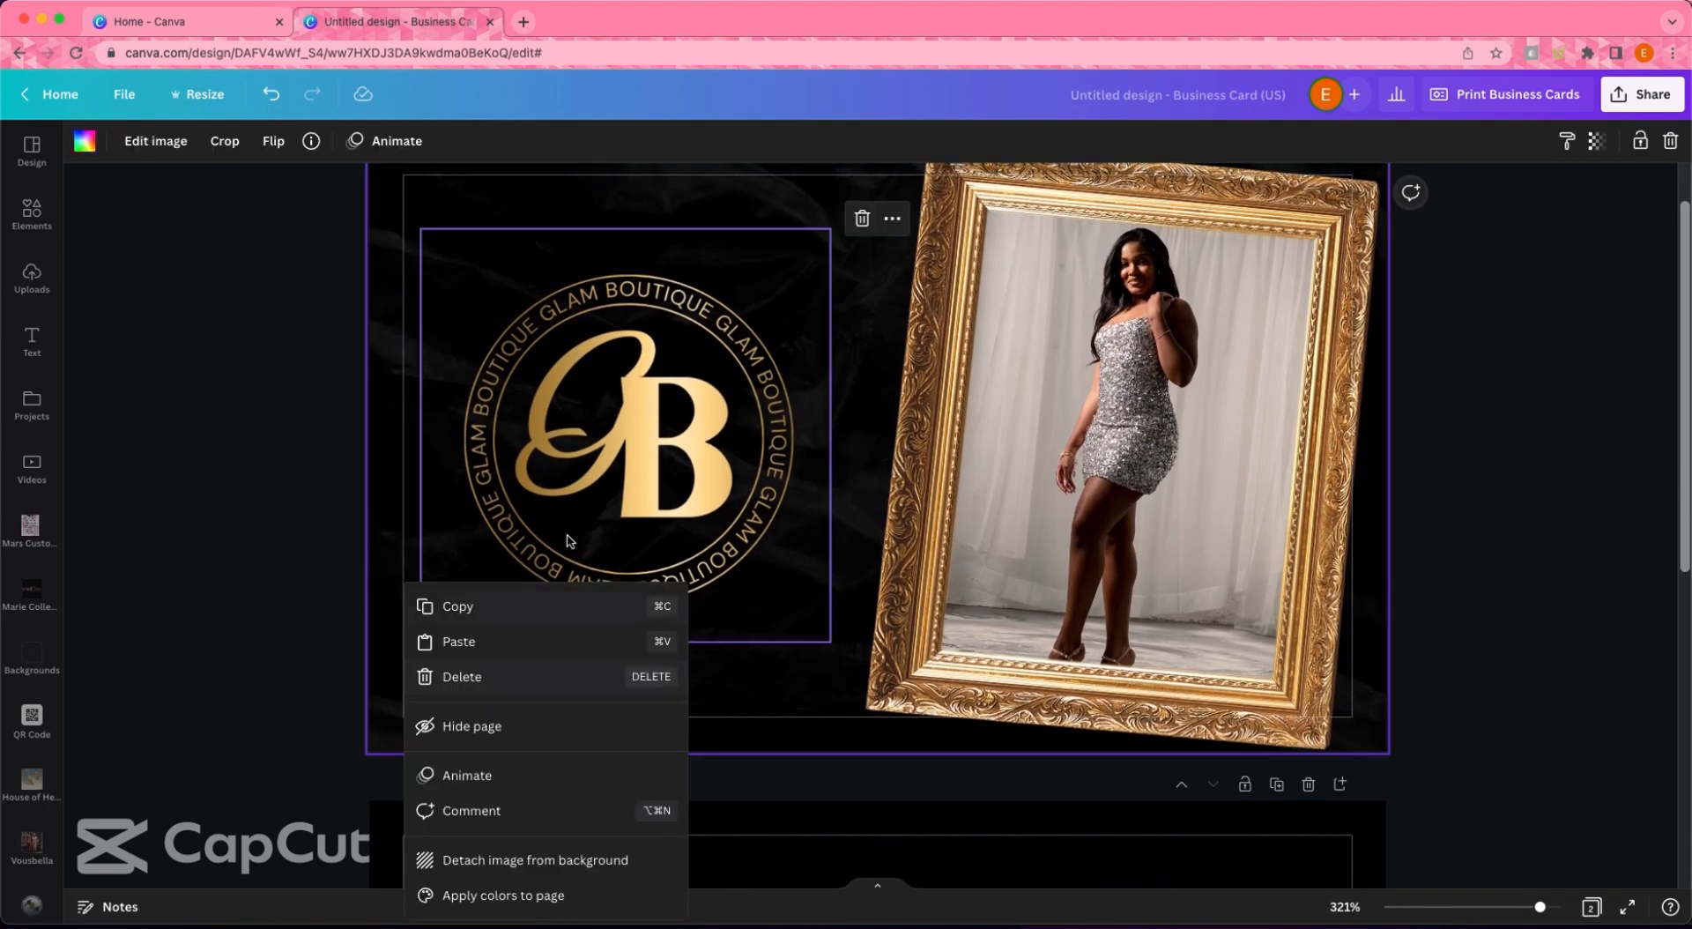
- Copy the front page's textured background and paste it onto page 2
click(391, 422)
scroll(687, 706, down, 1)
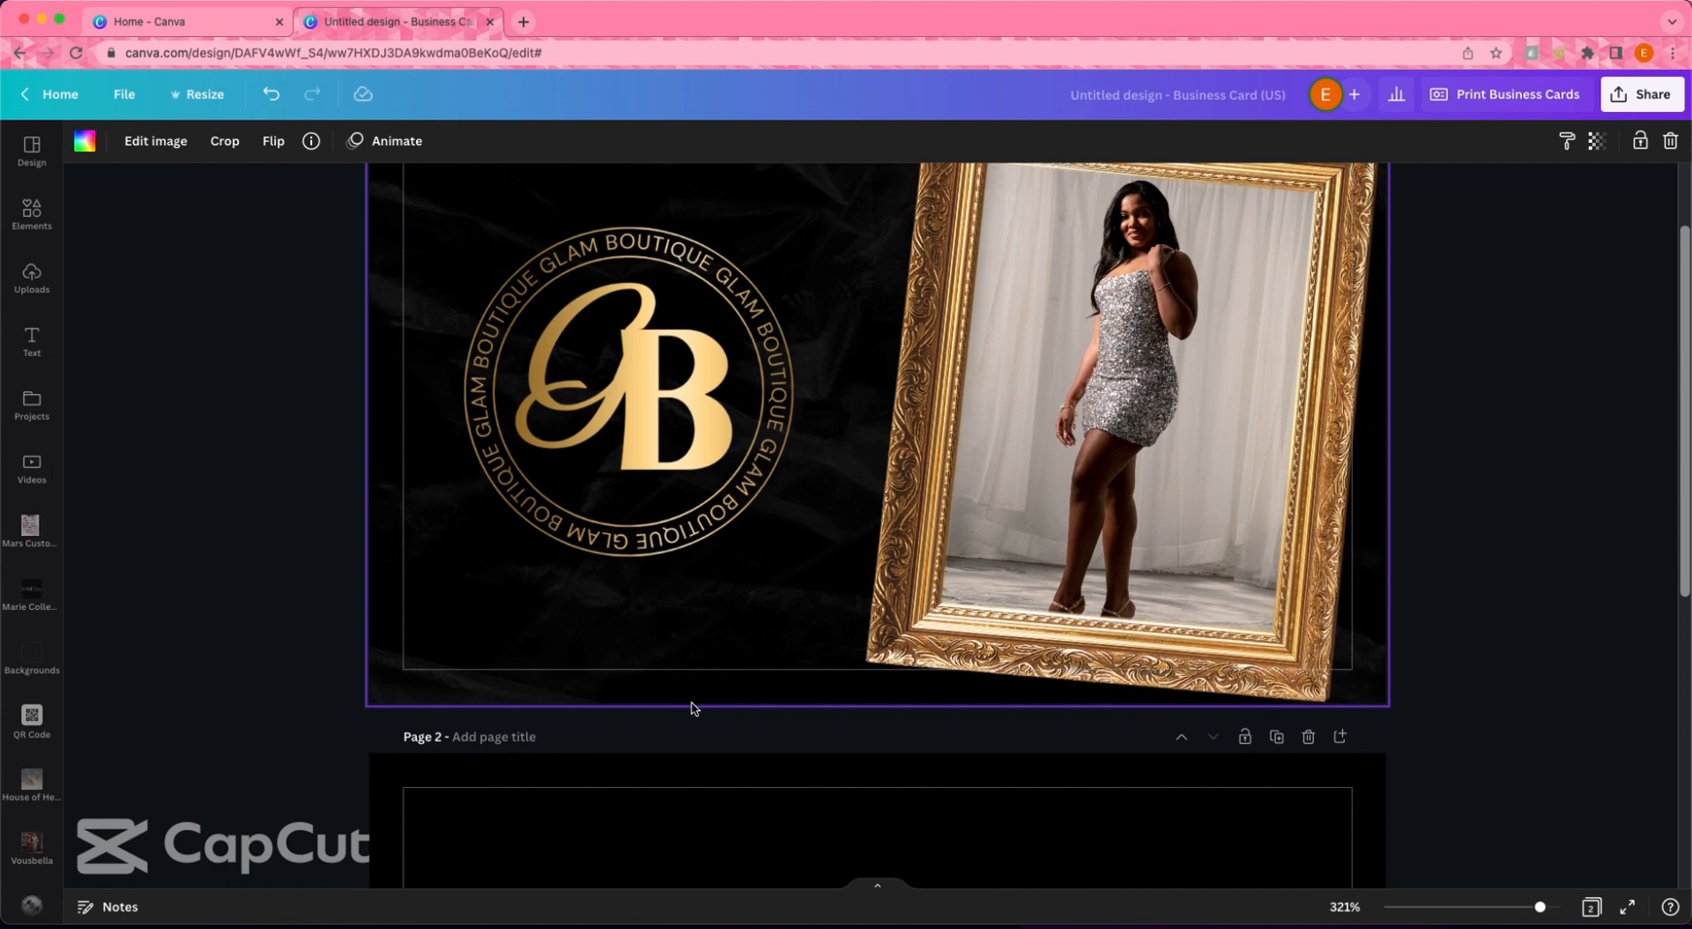
scroll(687, 706, down, 1)
click(748, 823)
key(super+v)
scroll(722, 793, down, 5)
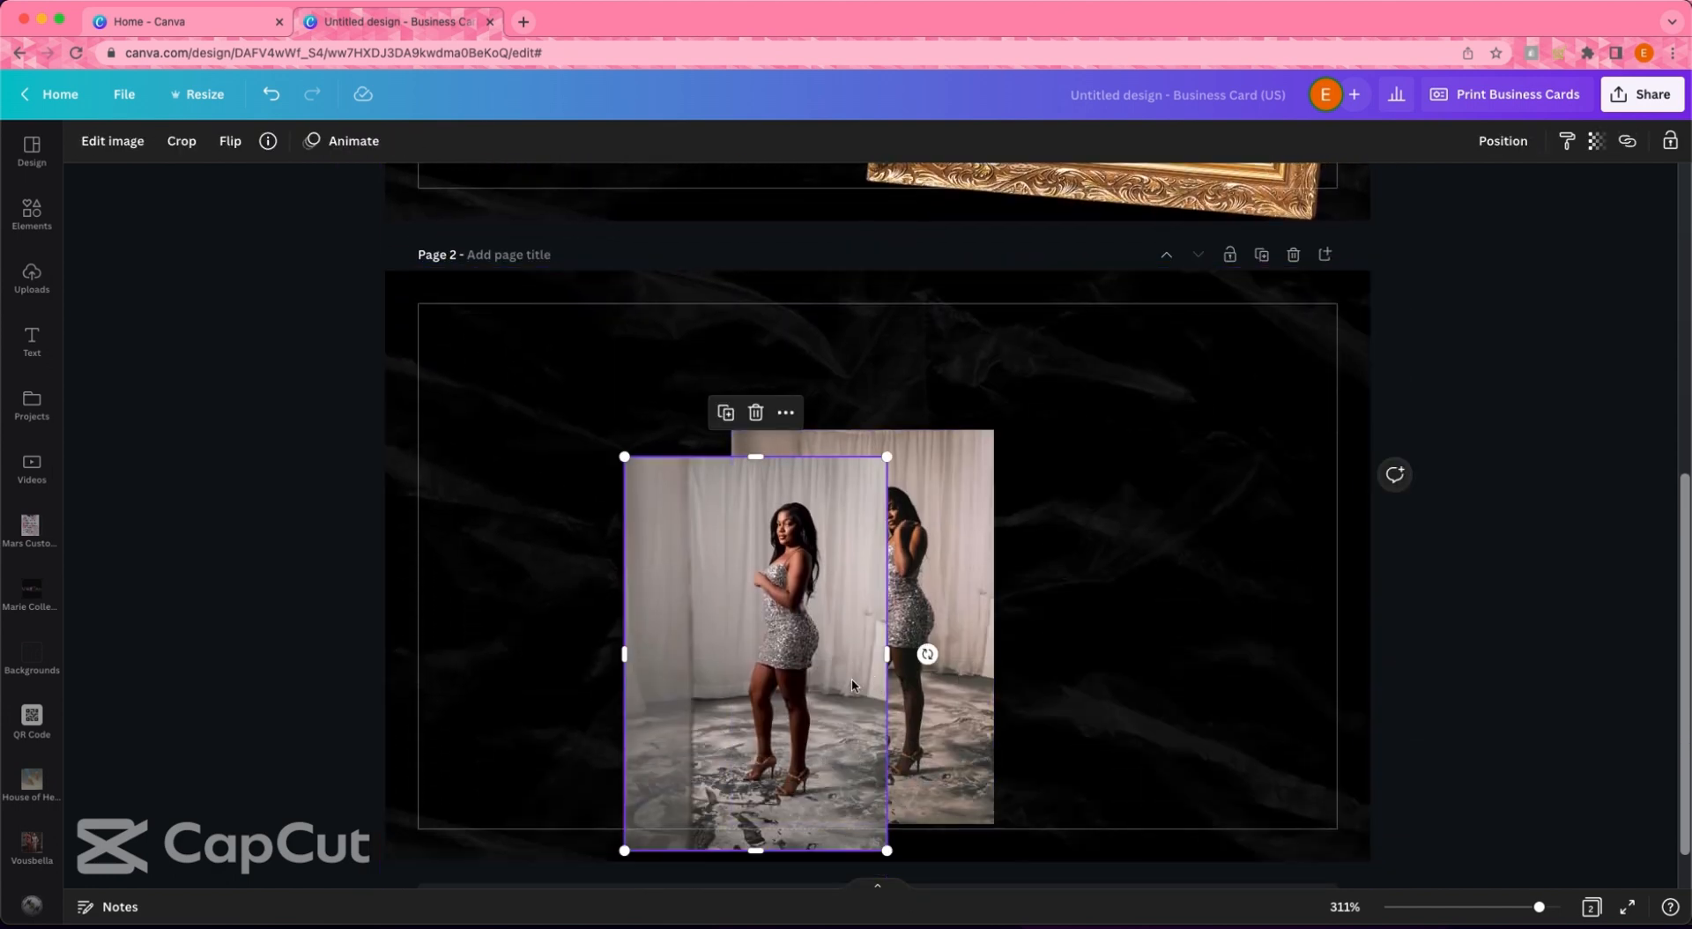
- Enlarge a silver-dress photo to full card height along page 2's left edge
drag(755, 661, 617, 451)
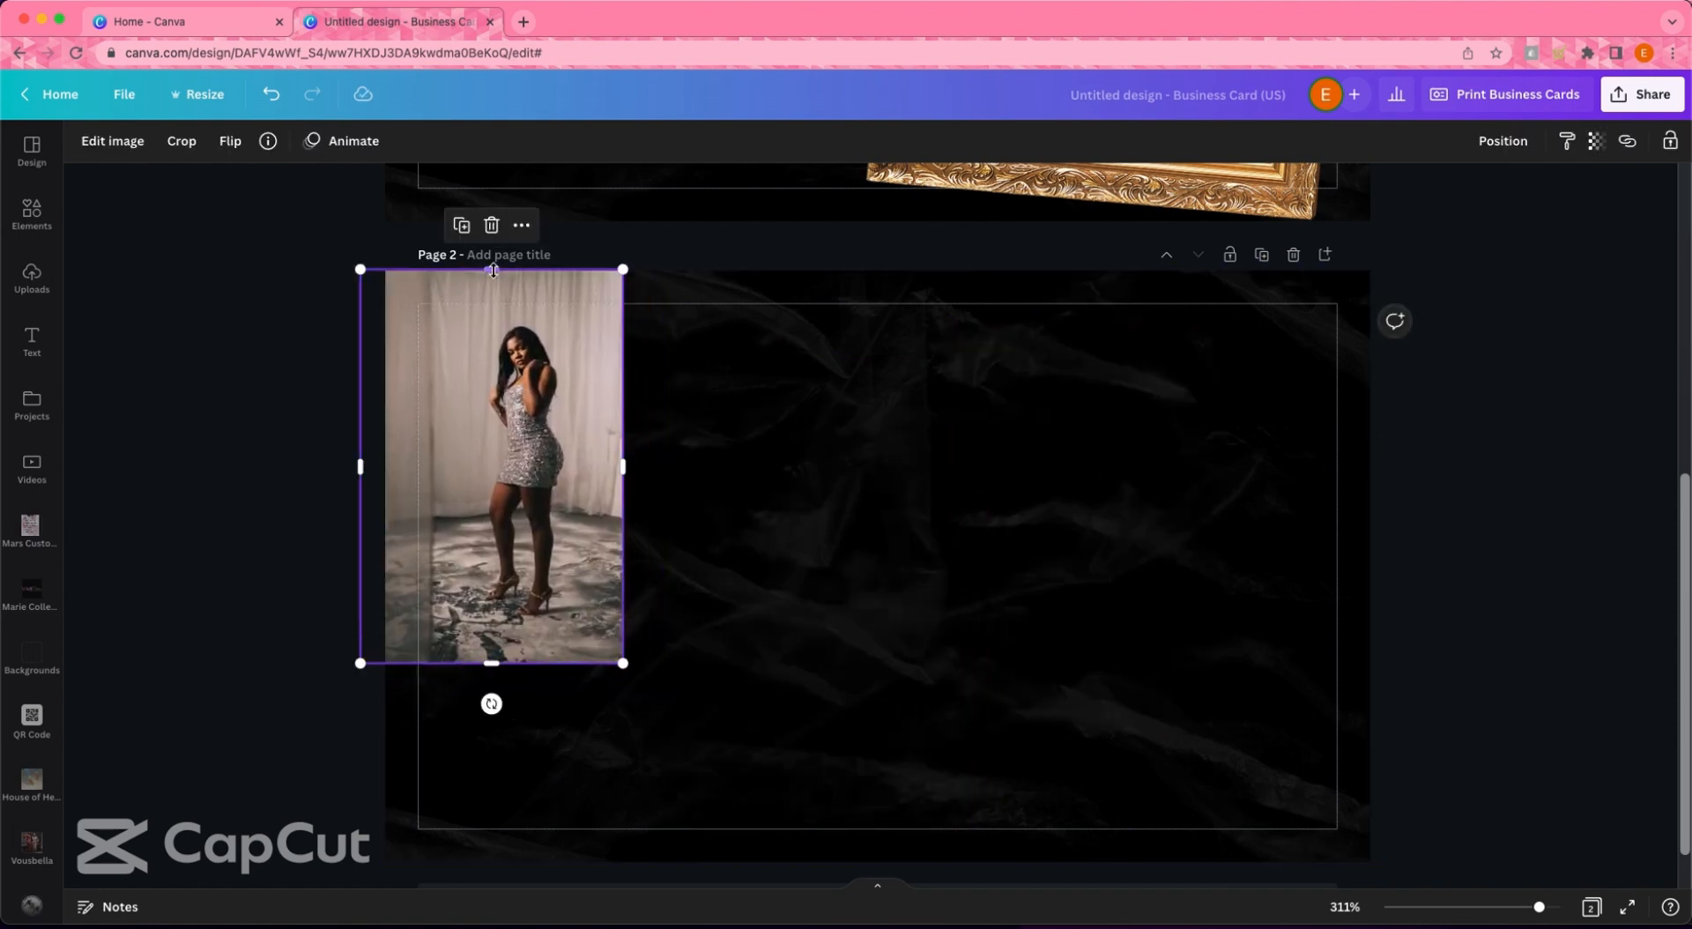
drag(623, 665, 770, 877)
drag(670, 708, 561, 699)
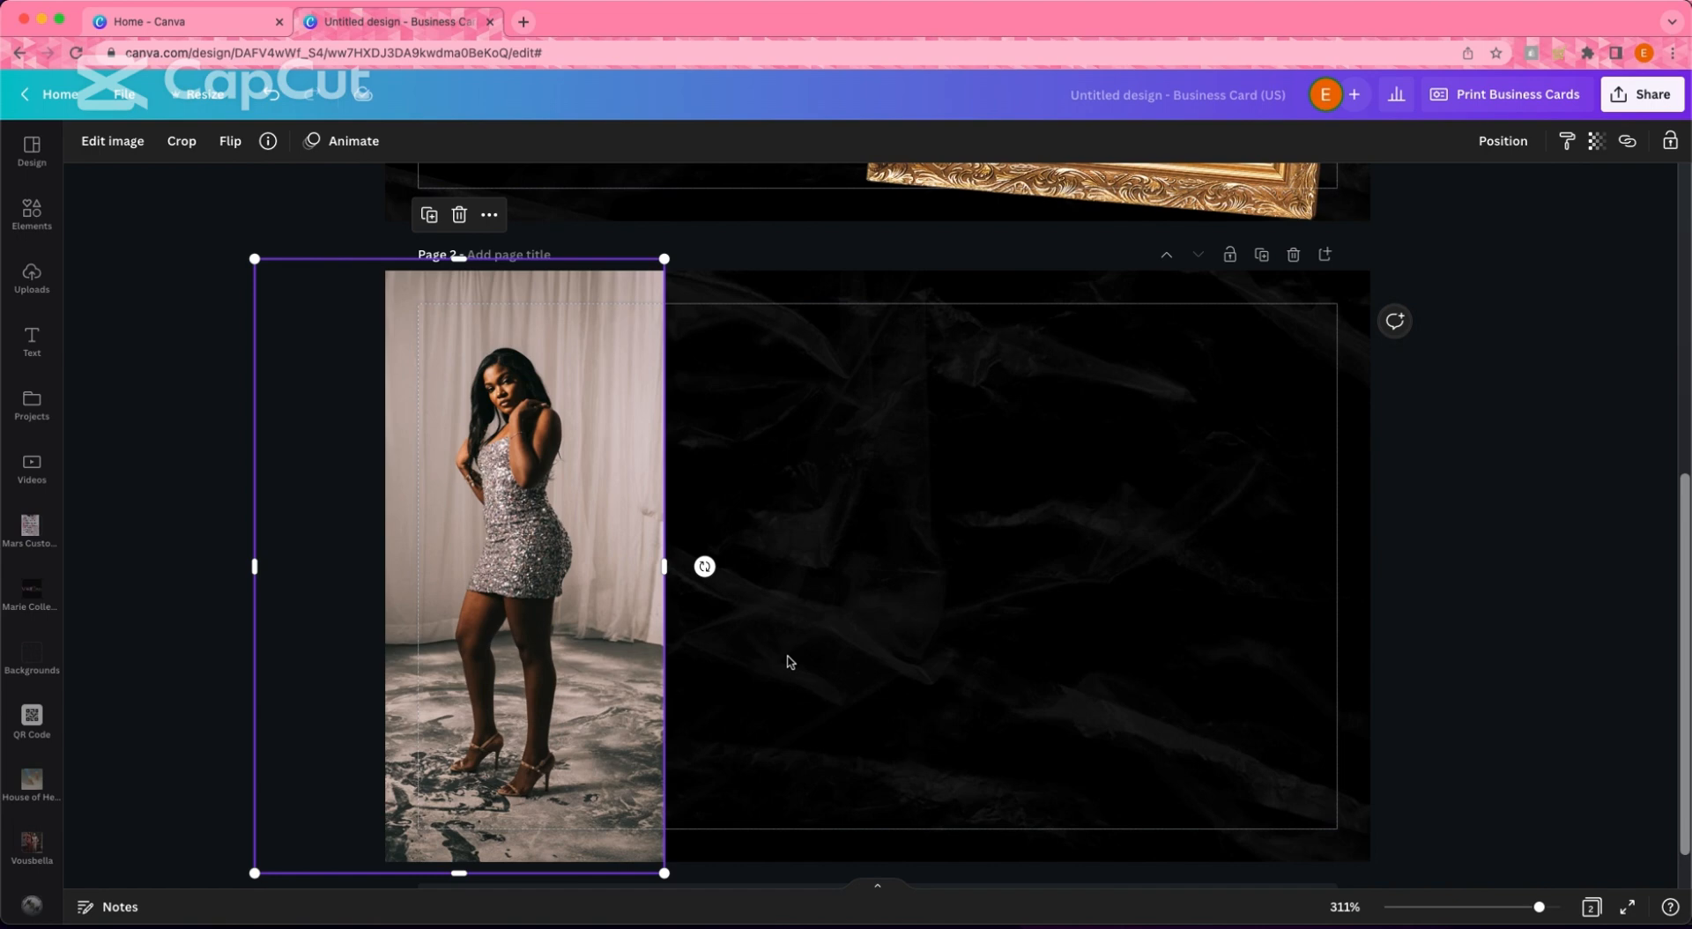
scroll(40, 556, down, 10)
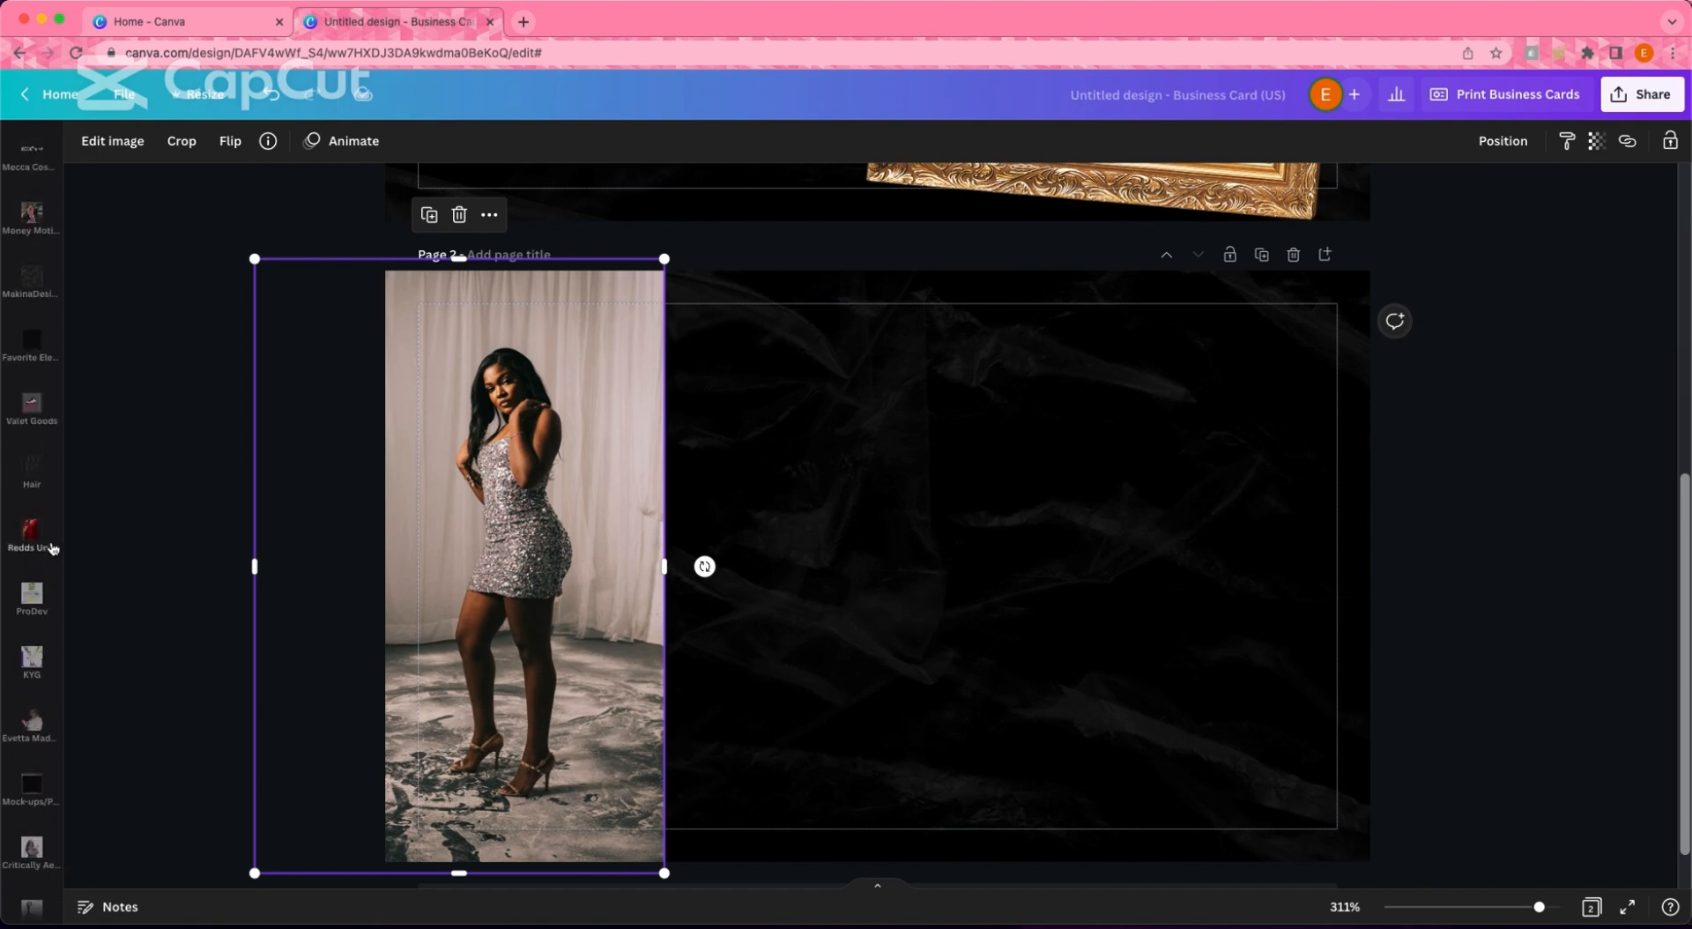
scroll(39, 546, down, 5)
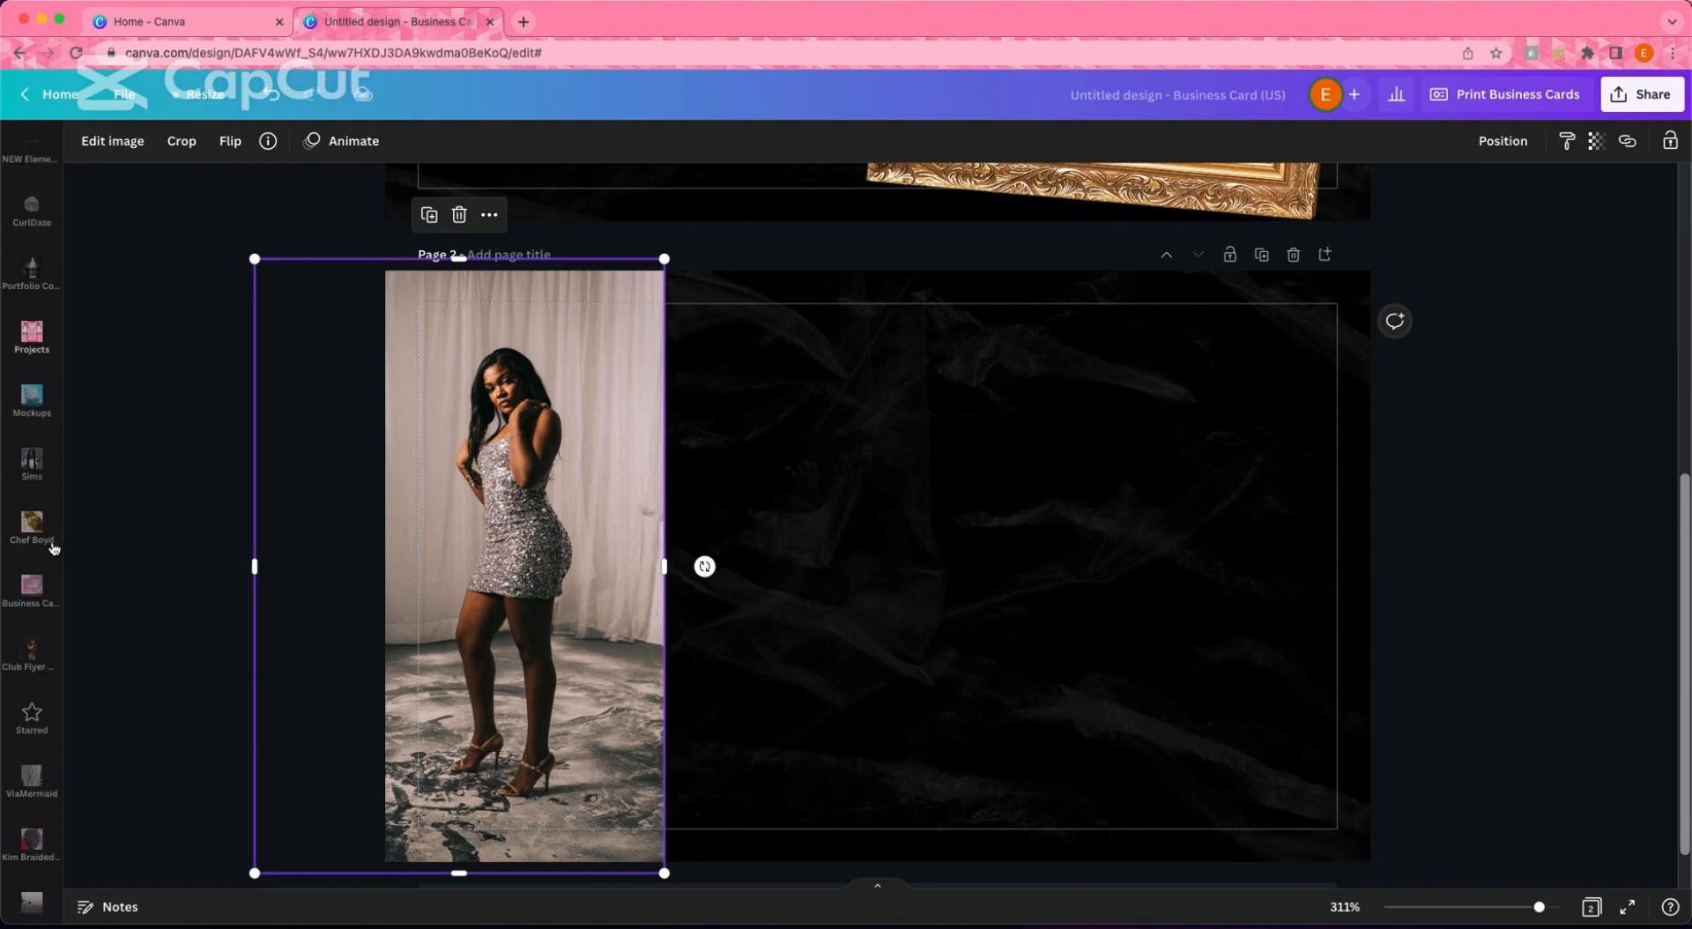
- Add the starred gradient, recolour it black, rotate it sideways and stretch it over the photo's right edge
click(32, 392)
click(293, 589)
click(402, 141)
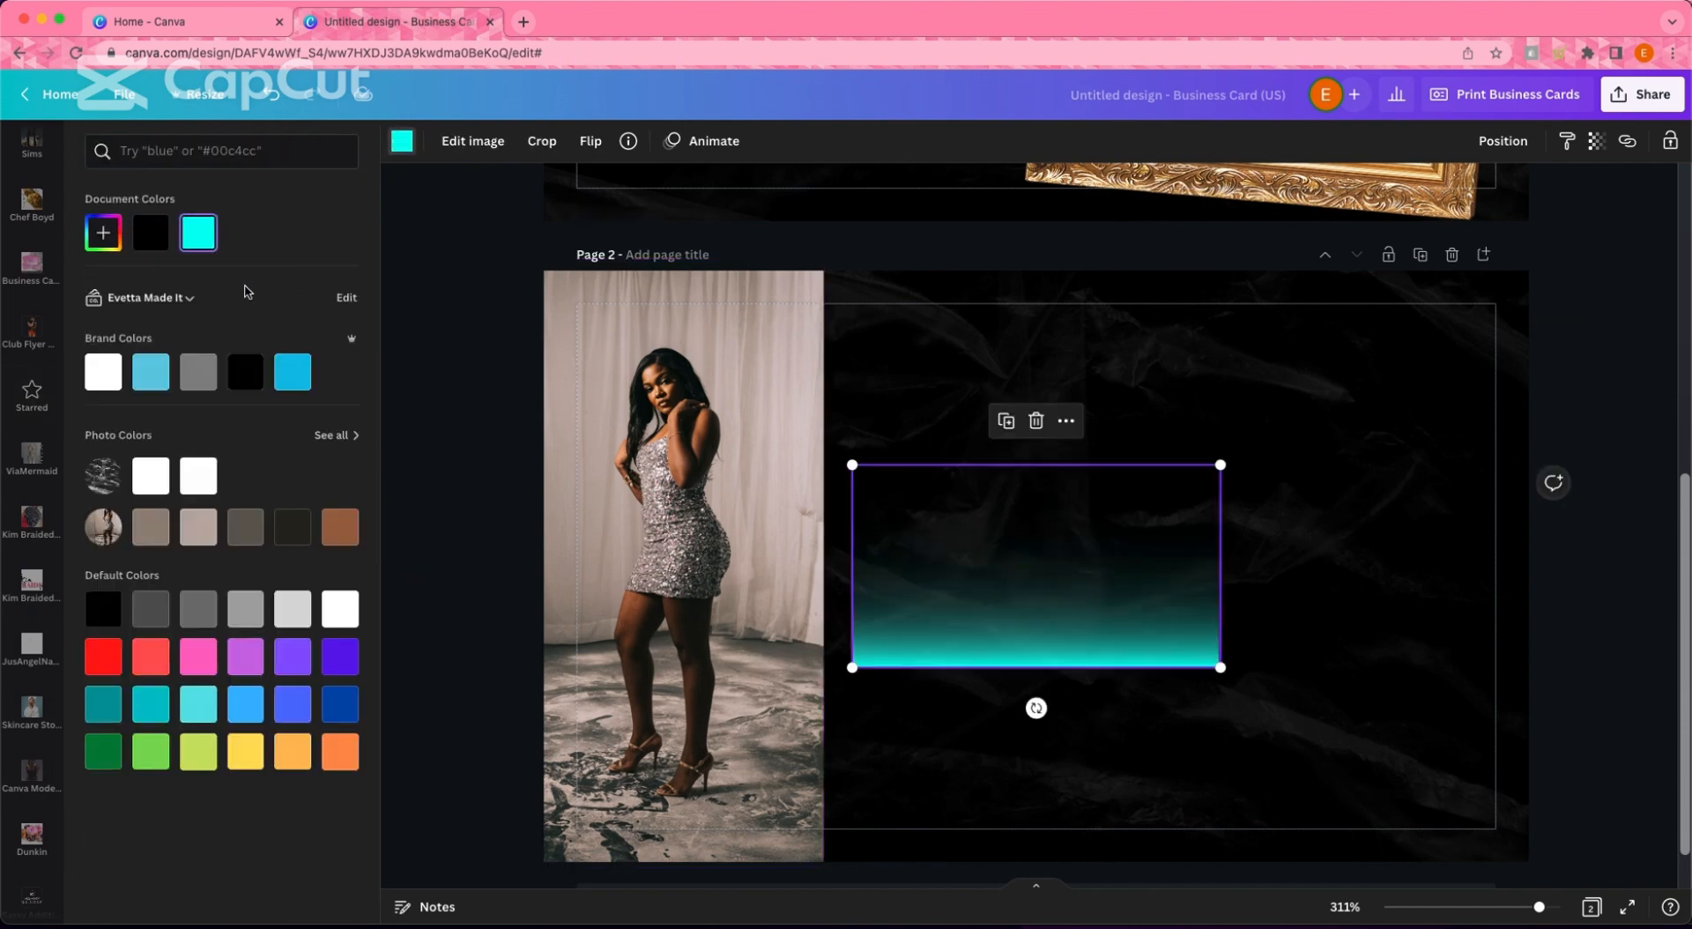
click(151, 233)
drag(1037, 707, 1186, 560)
drag(1115, 589, 823, 449)
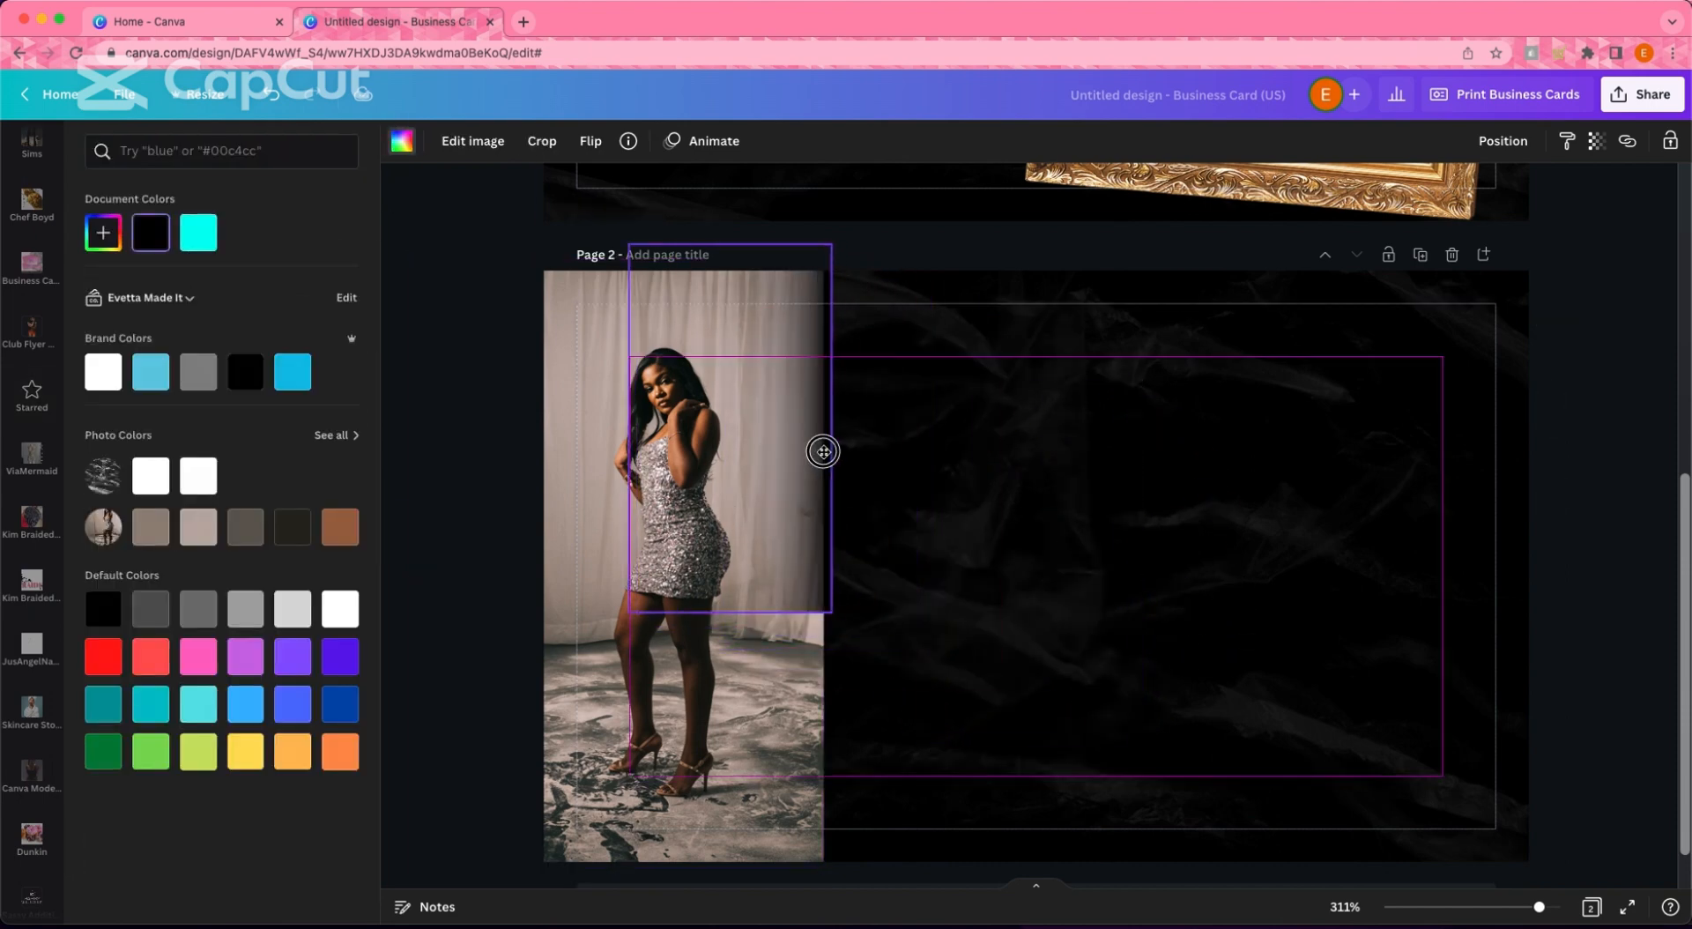
drag(831, 612, 1035, 890)
drag(1039, 579, 791, 556)
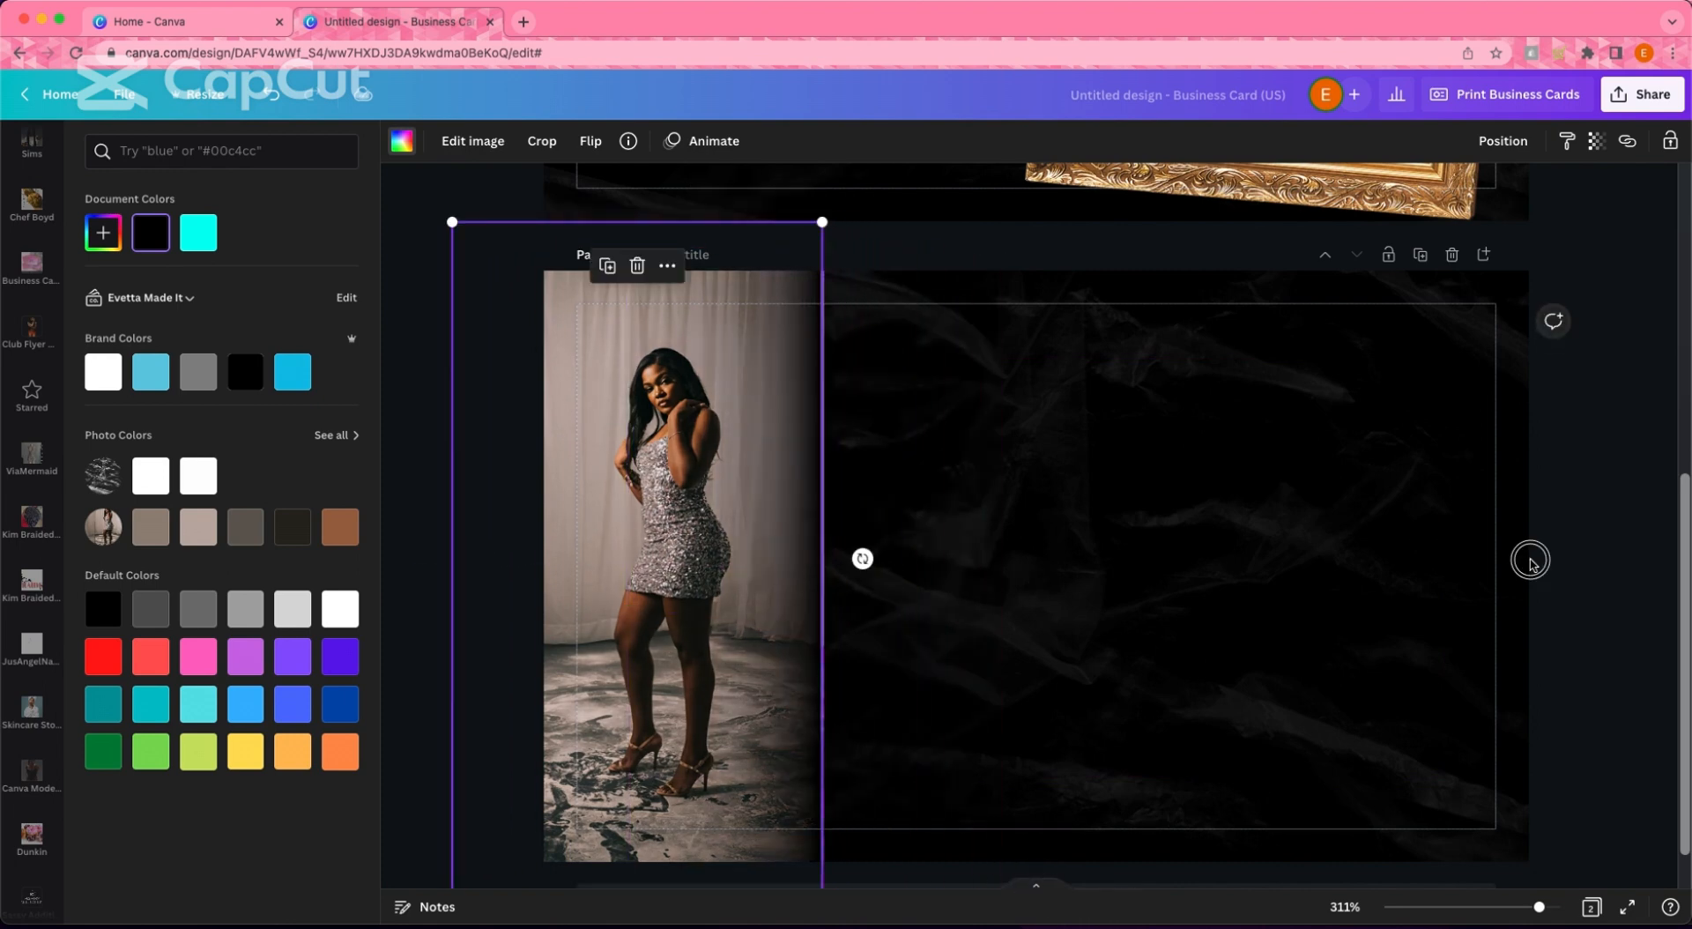
- Fine-tune the black gradient's horizontal position so it darkens the photo's right edge
click(1530, 561)
click(816, 569)
key(Right)
key(Right)
key(Right)
key(Right)
key(Right)
key(Right)
key(Right)
key(Right)
key(Right)
key(Right)
key(Right)
key(Right)
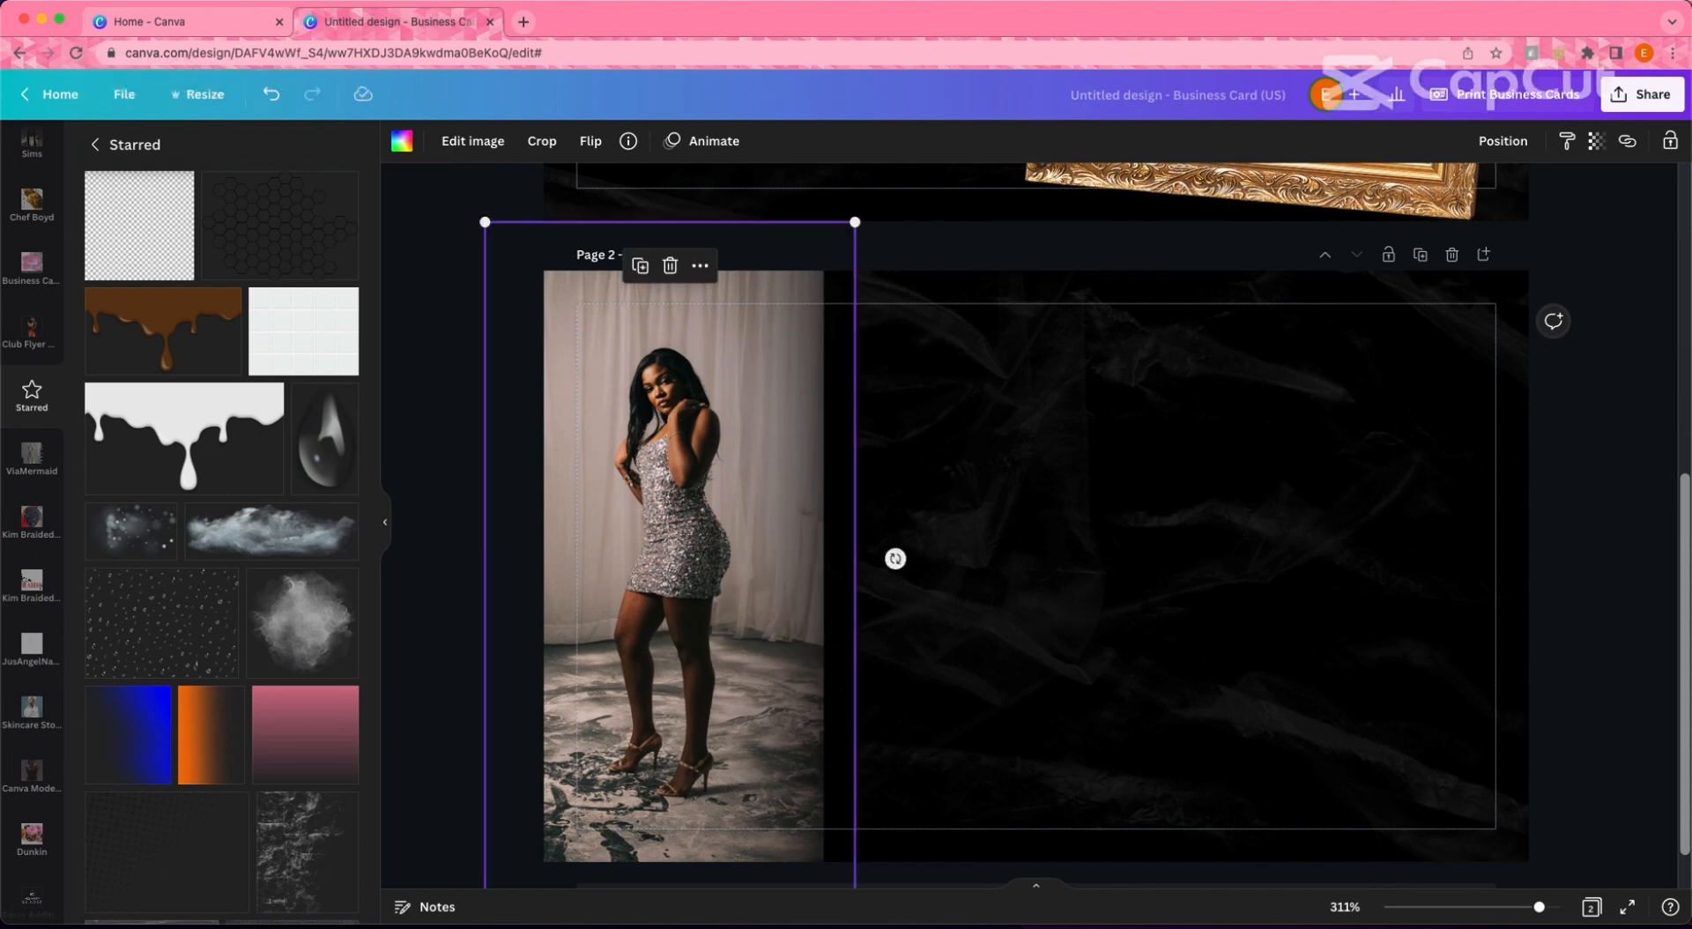
key(Left)
key(Left)
key(Left)
key(Left)
key(Left)
key(Left)
key(Left)
key(Left)
key(Left)
key(Left)
key(Left)
key(Left)
click(425, 503)
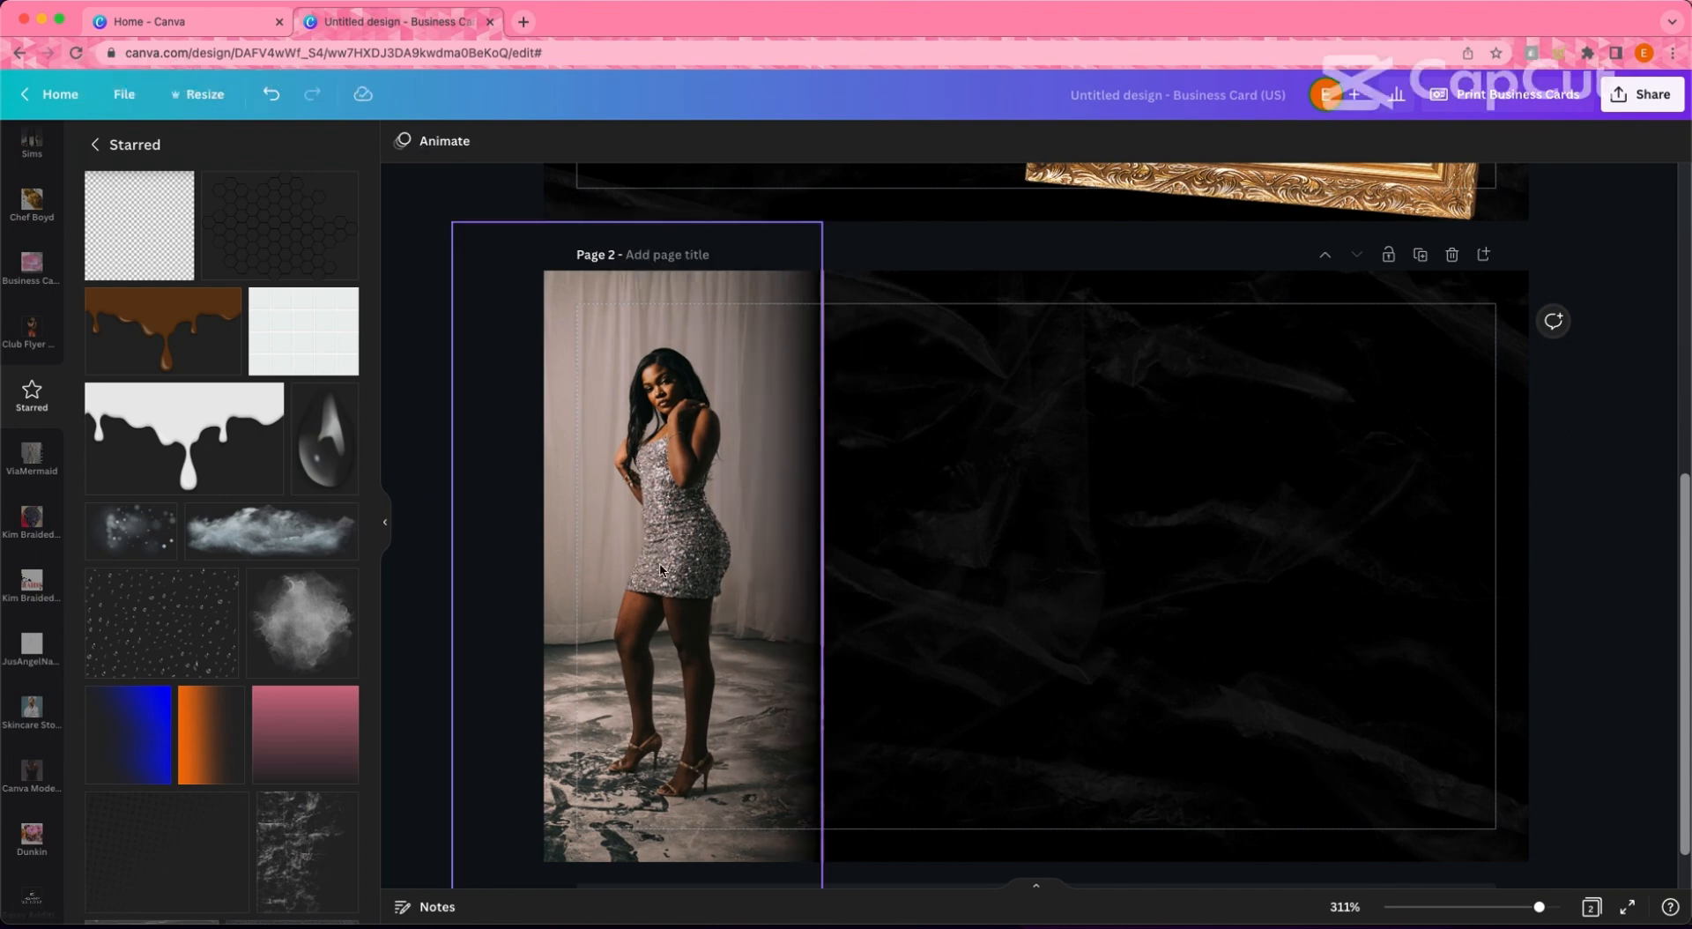
key(super+plus)
click(999, 551)
click(729, 604)
drag(729, 604, 737, 604)
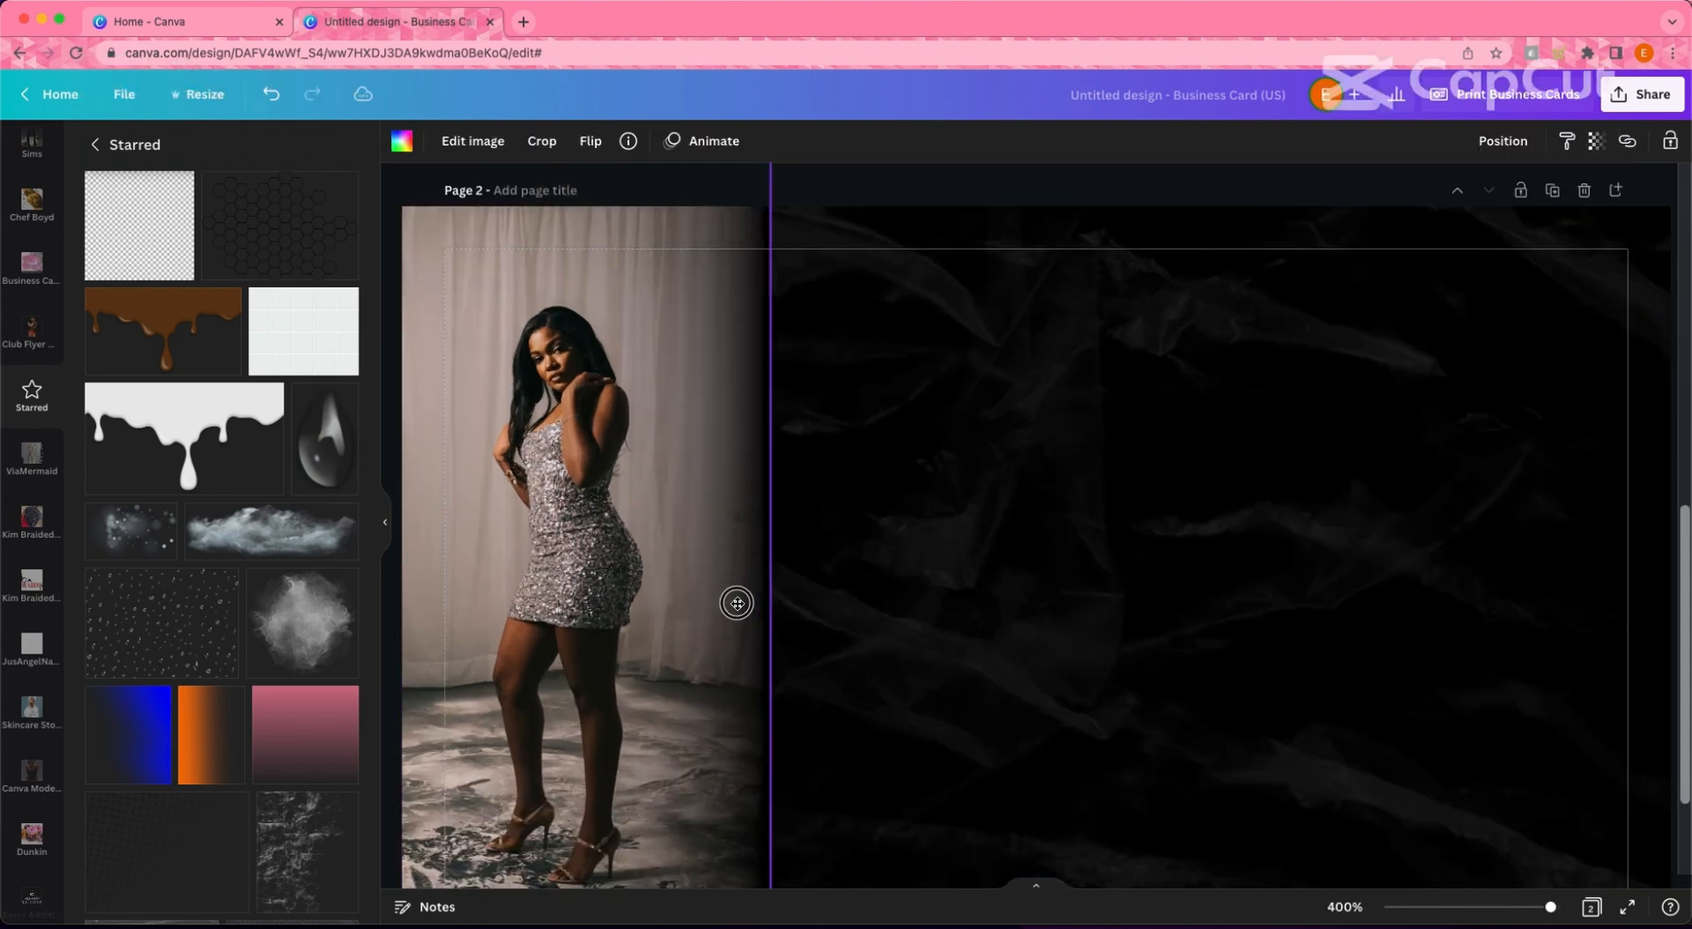
click(957, 622)
click(690, 562)
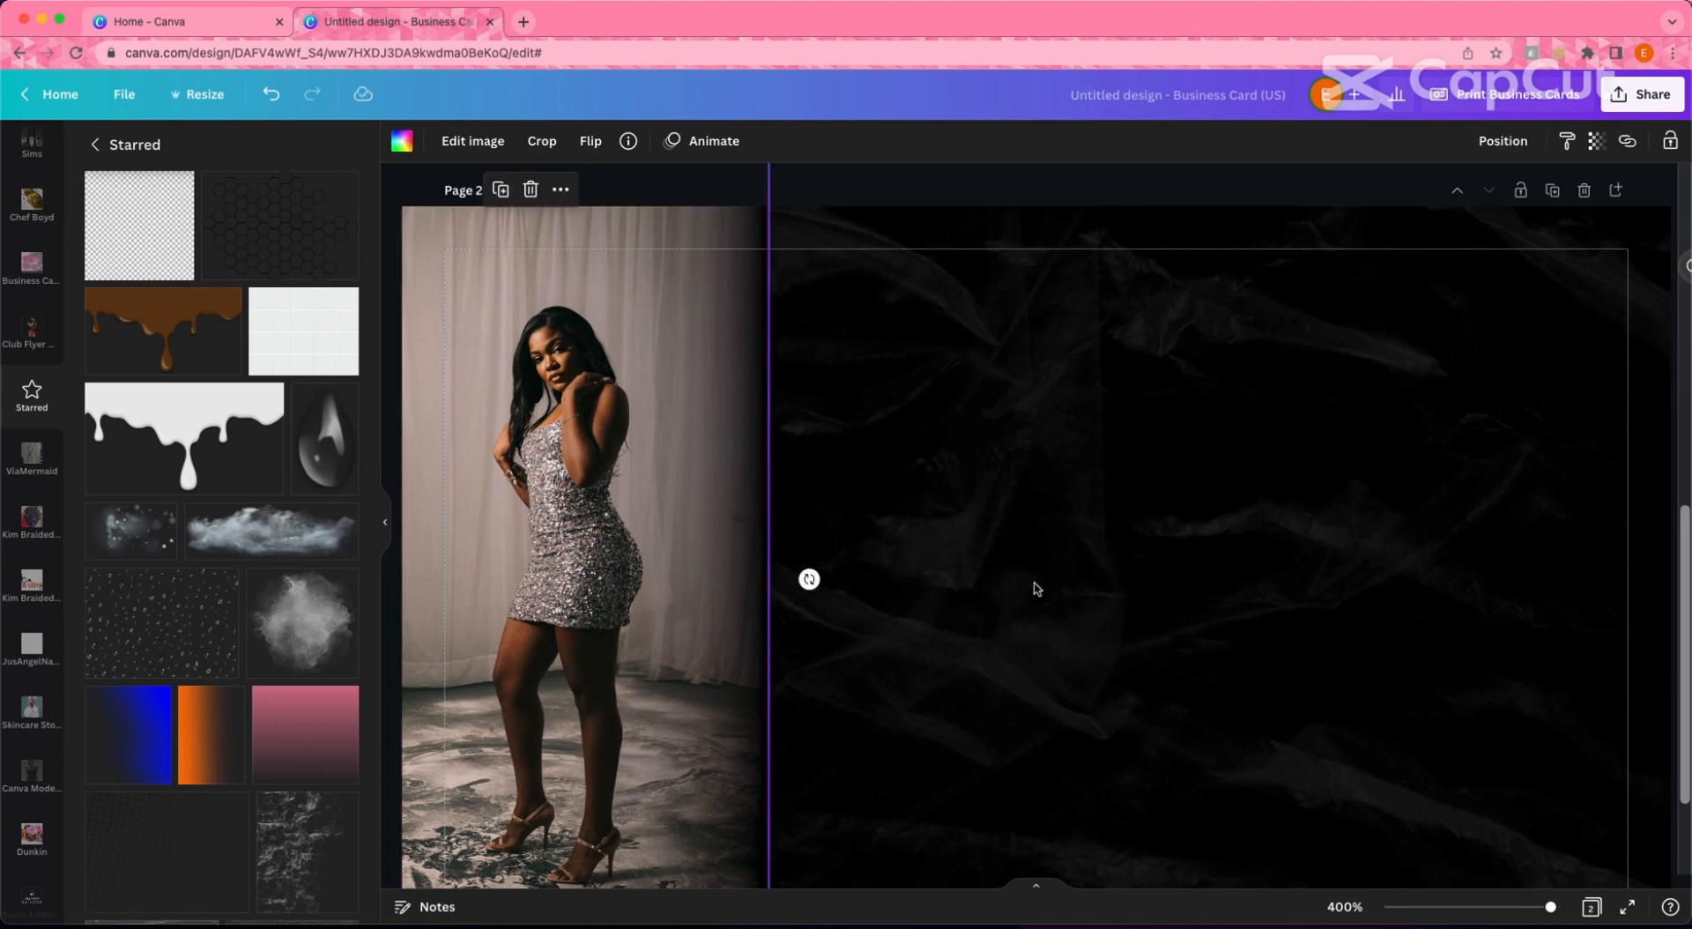
key(Left)
key(Left)
key(Left)
key(Left)
key(Left)
key(Left)
key(Right)
key(Right)
key(Right)
key(Right)
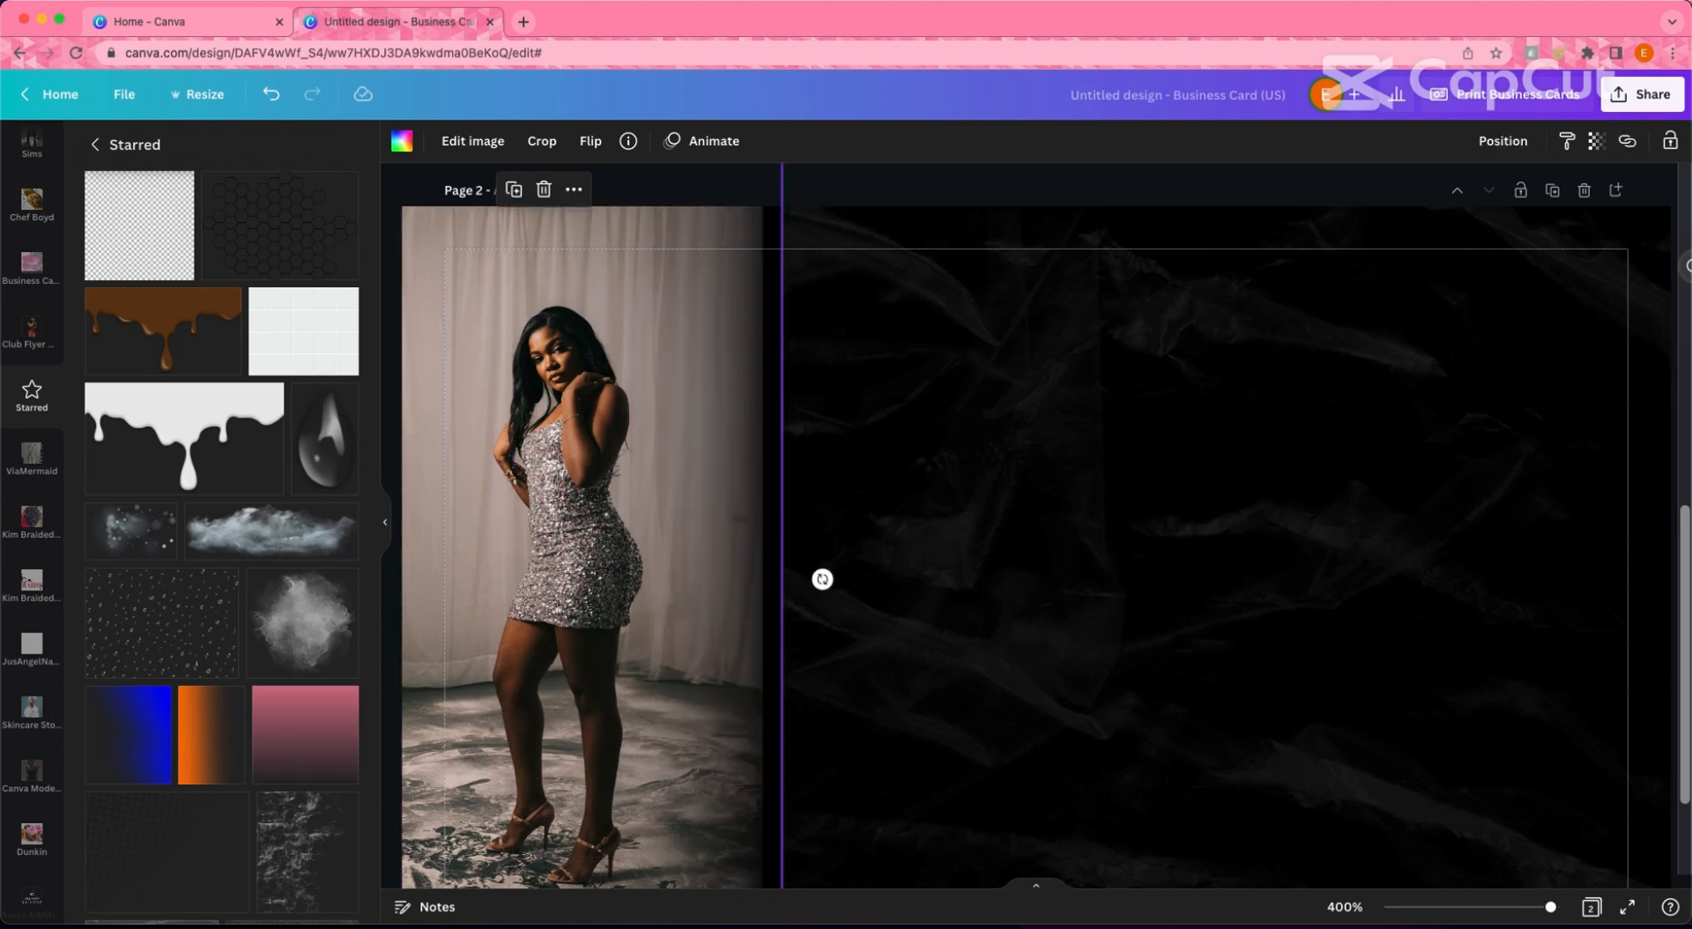
drag(752, 592, 737, 590)
click(916, 604)
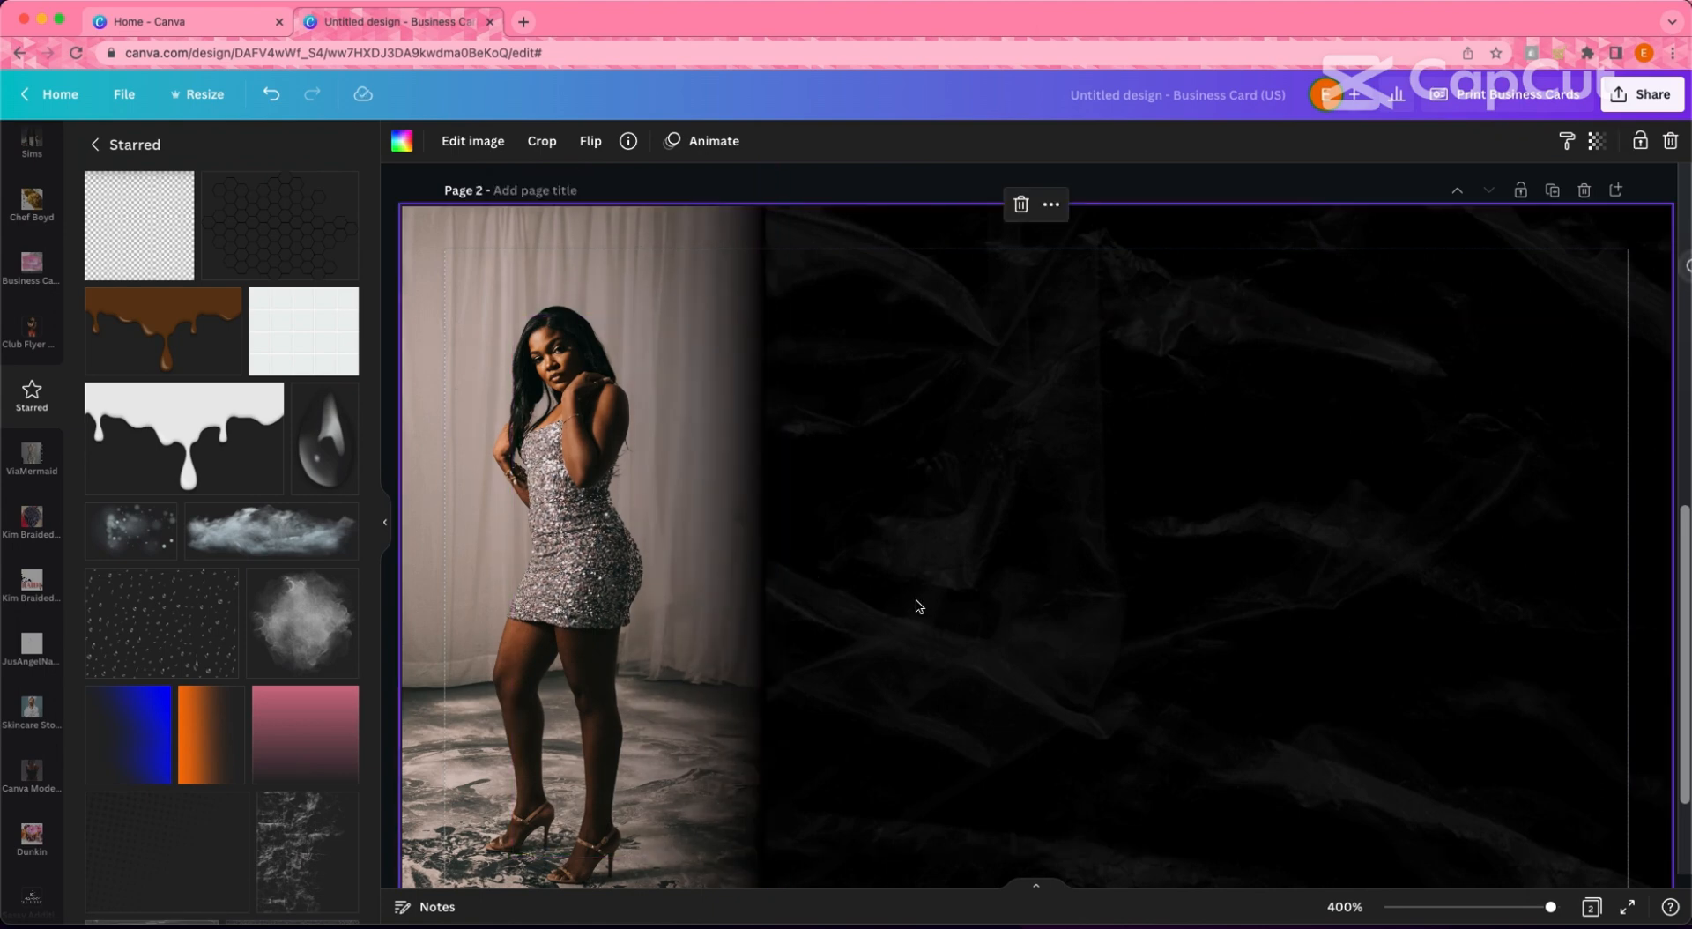
- Try shifting the silver-dress photo further left, then put it back
scroll(921, 608, up, 1)
scroll(871, 624, down, 5)
click(871, 623)
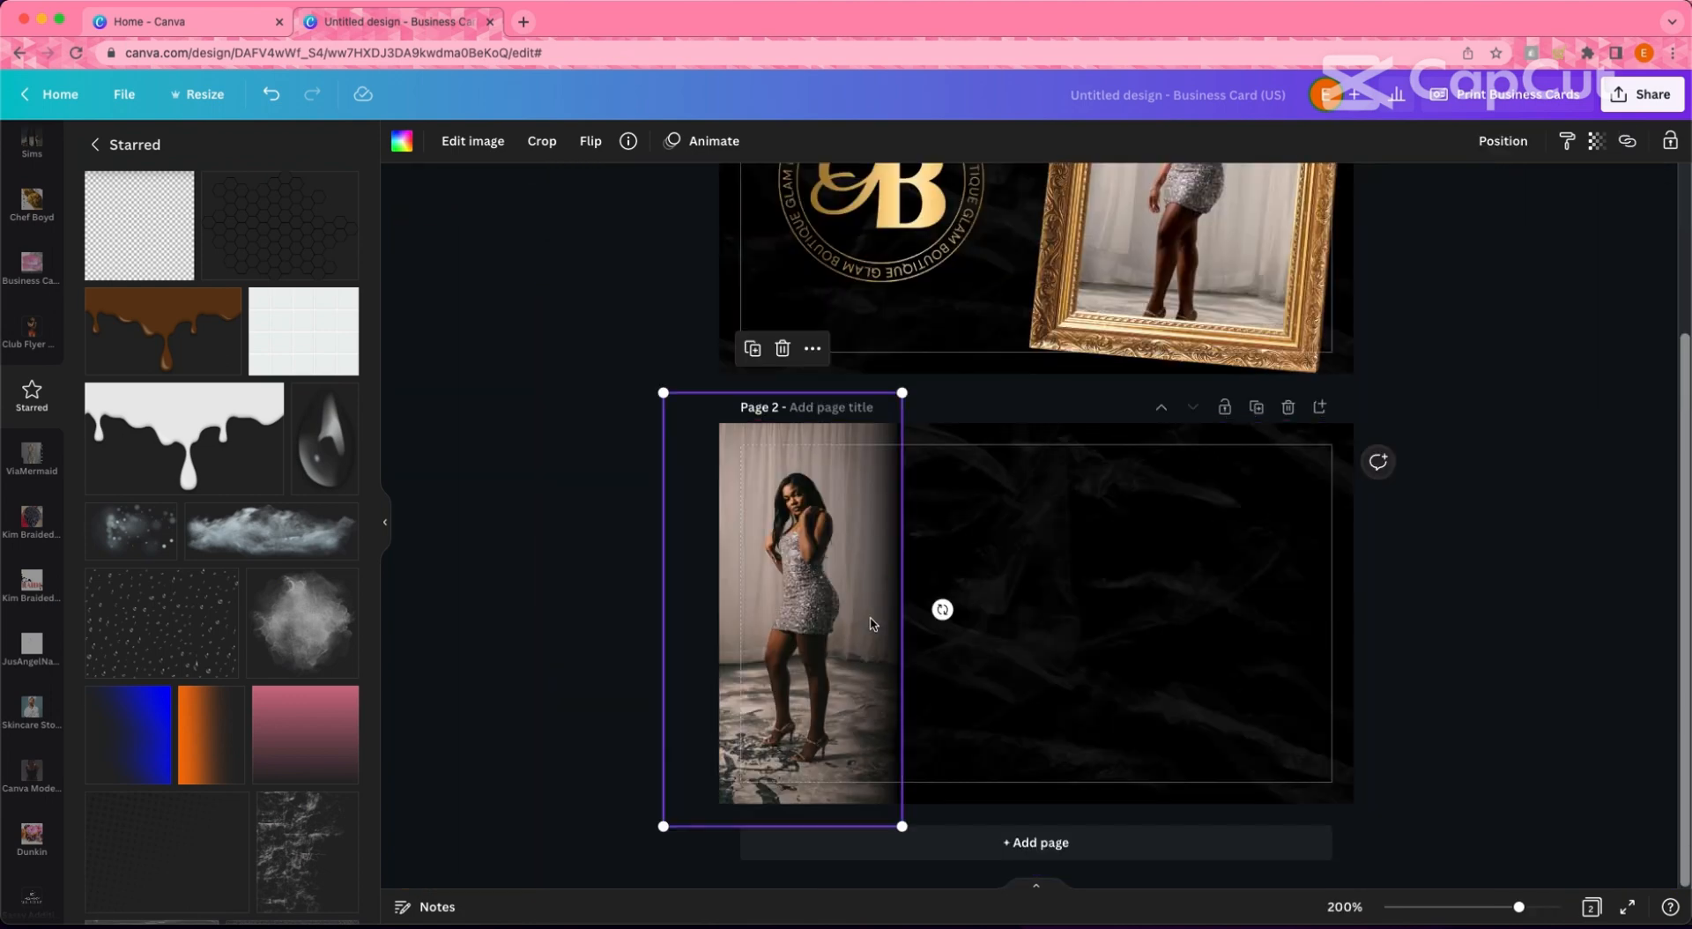
mouse_move(873, 607)
mouse_down()
mouse_move(826, 604)
mouse_move(862, 600)
mouse_up()
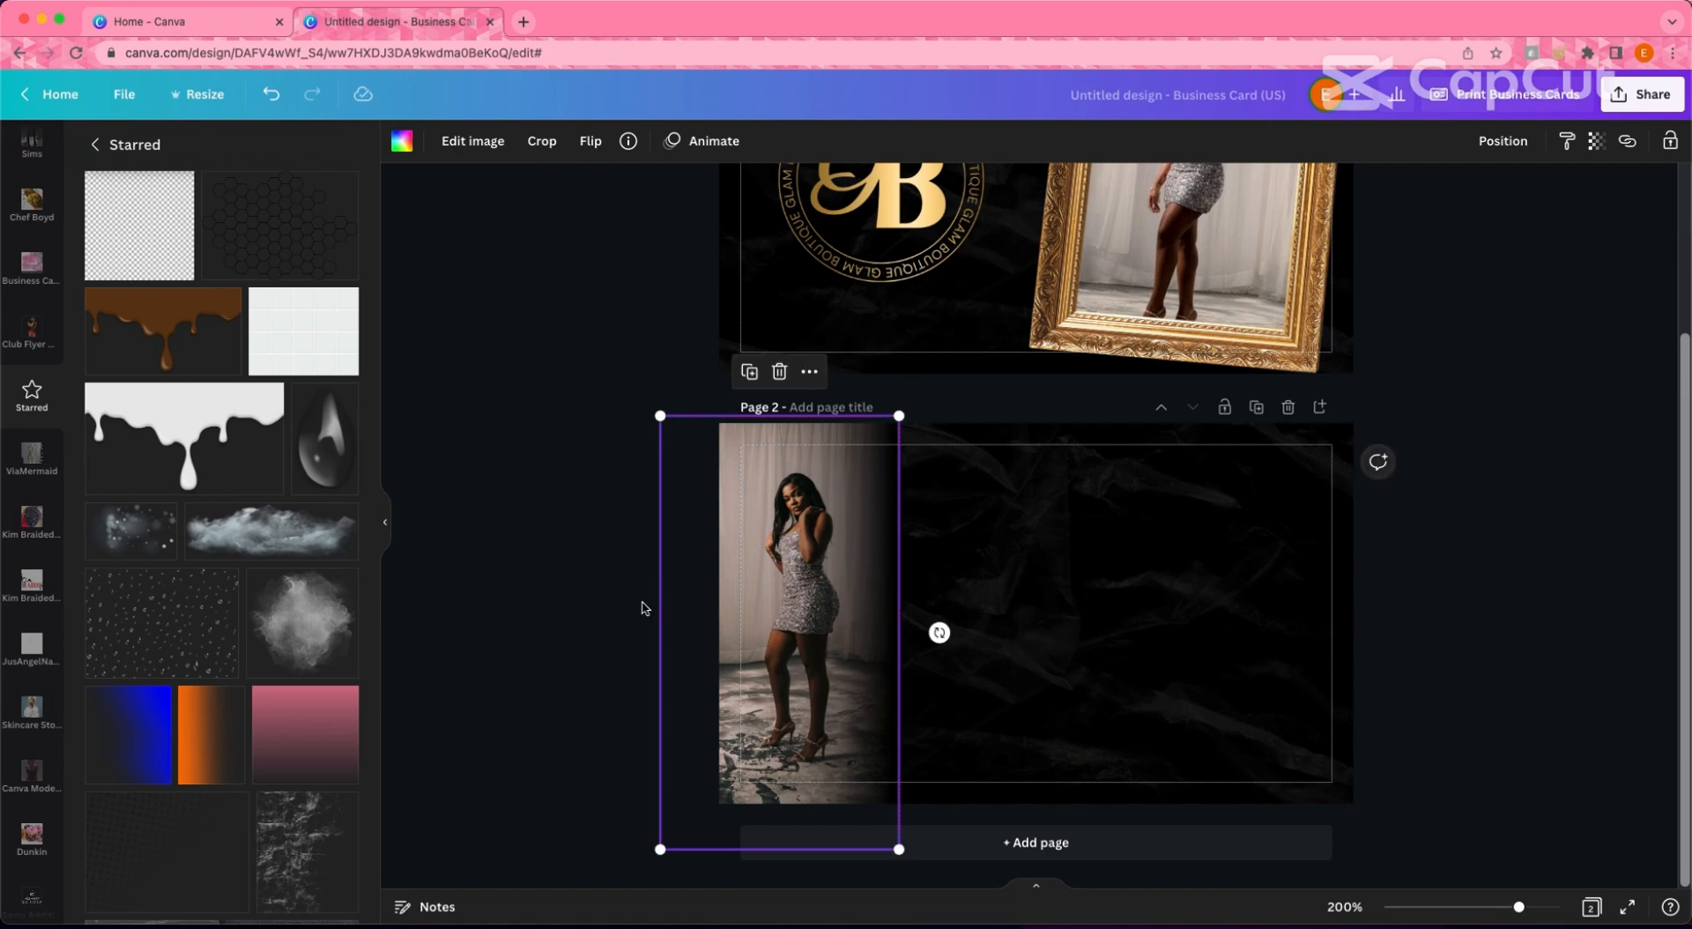
click(614, 615)
click(857, 610)
click(602, 611)
- Inspect the overlay elements sitting along the photo's right edge
scroll(1520, 642, up, 1)
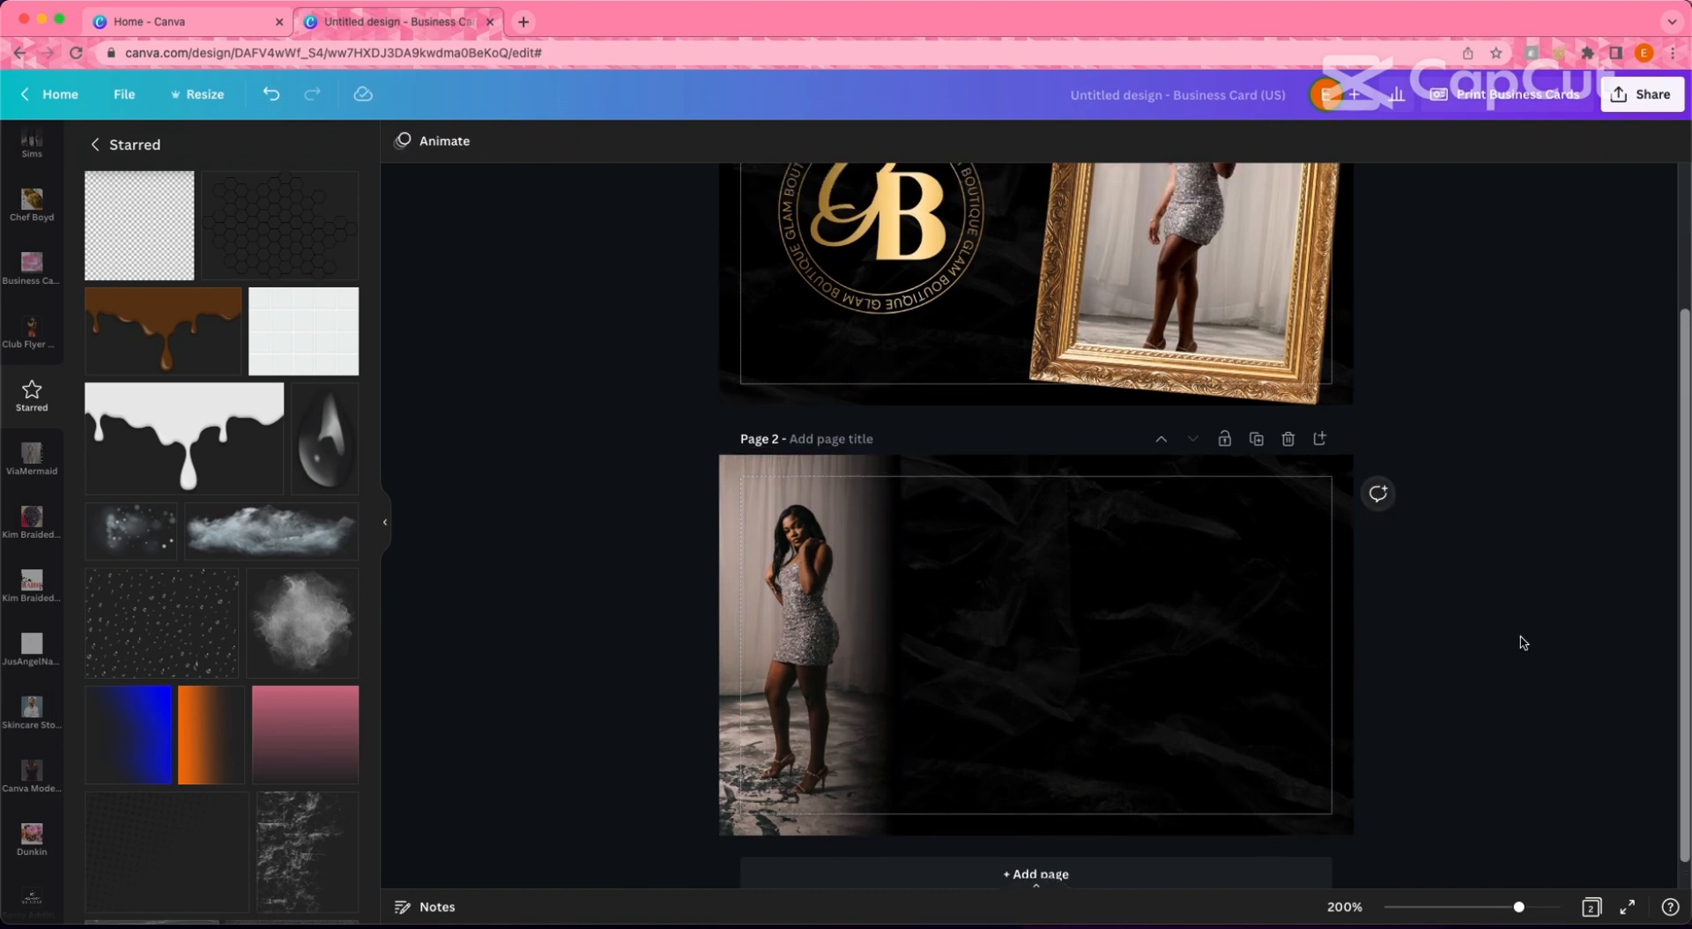
scroll(1520, 642, down, 1)
scroll(1516, 643, up, 5)
click(756, 537)
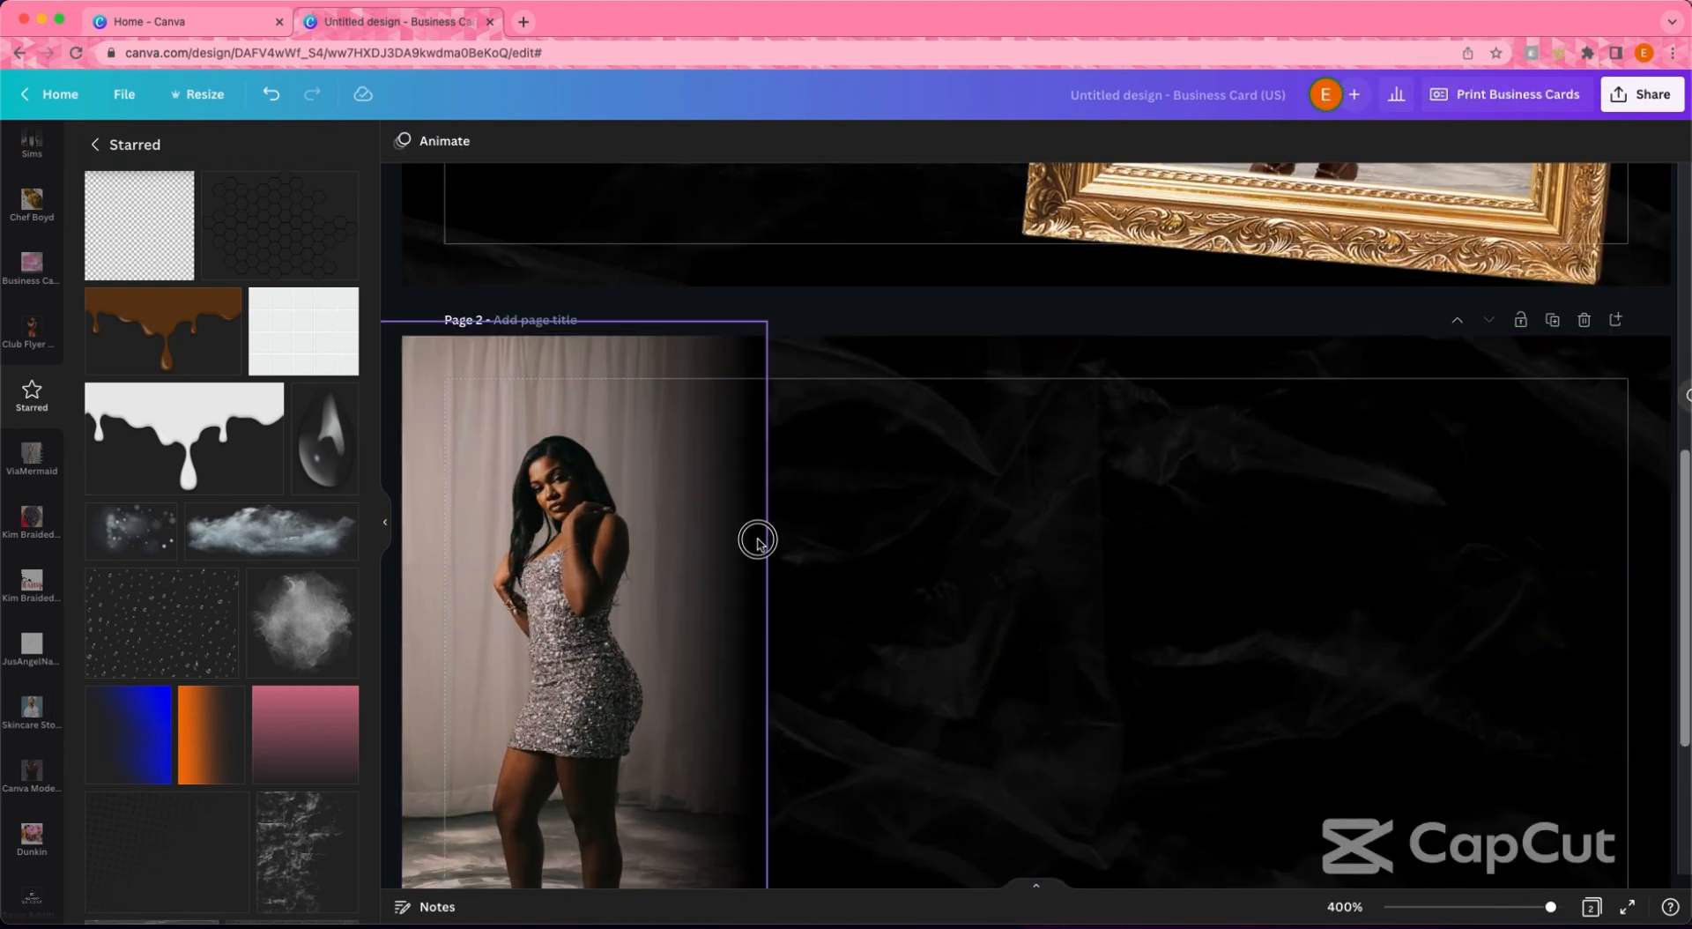
click(832, 532)
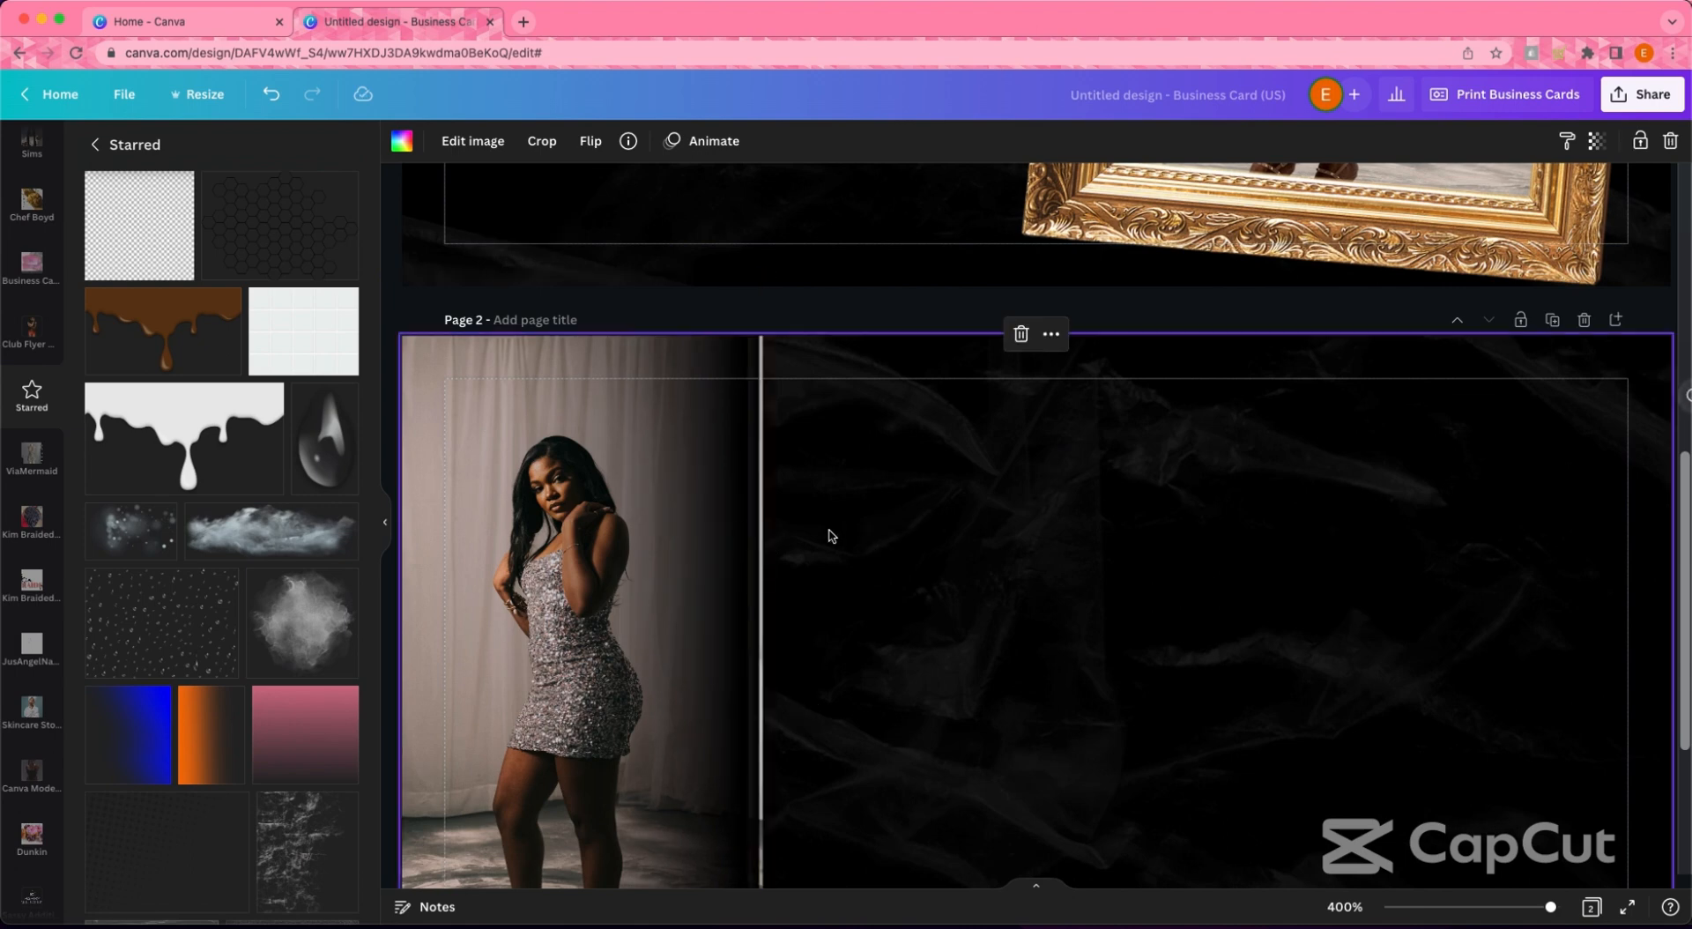
click(756, 537)
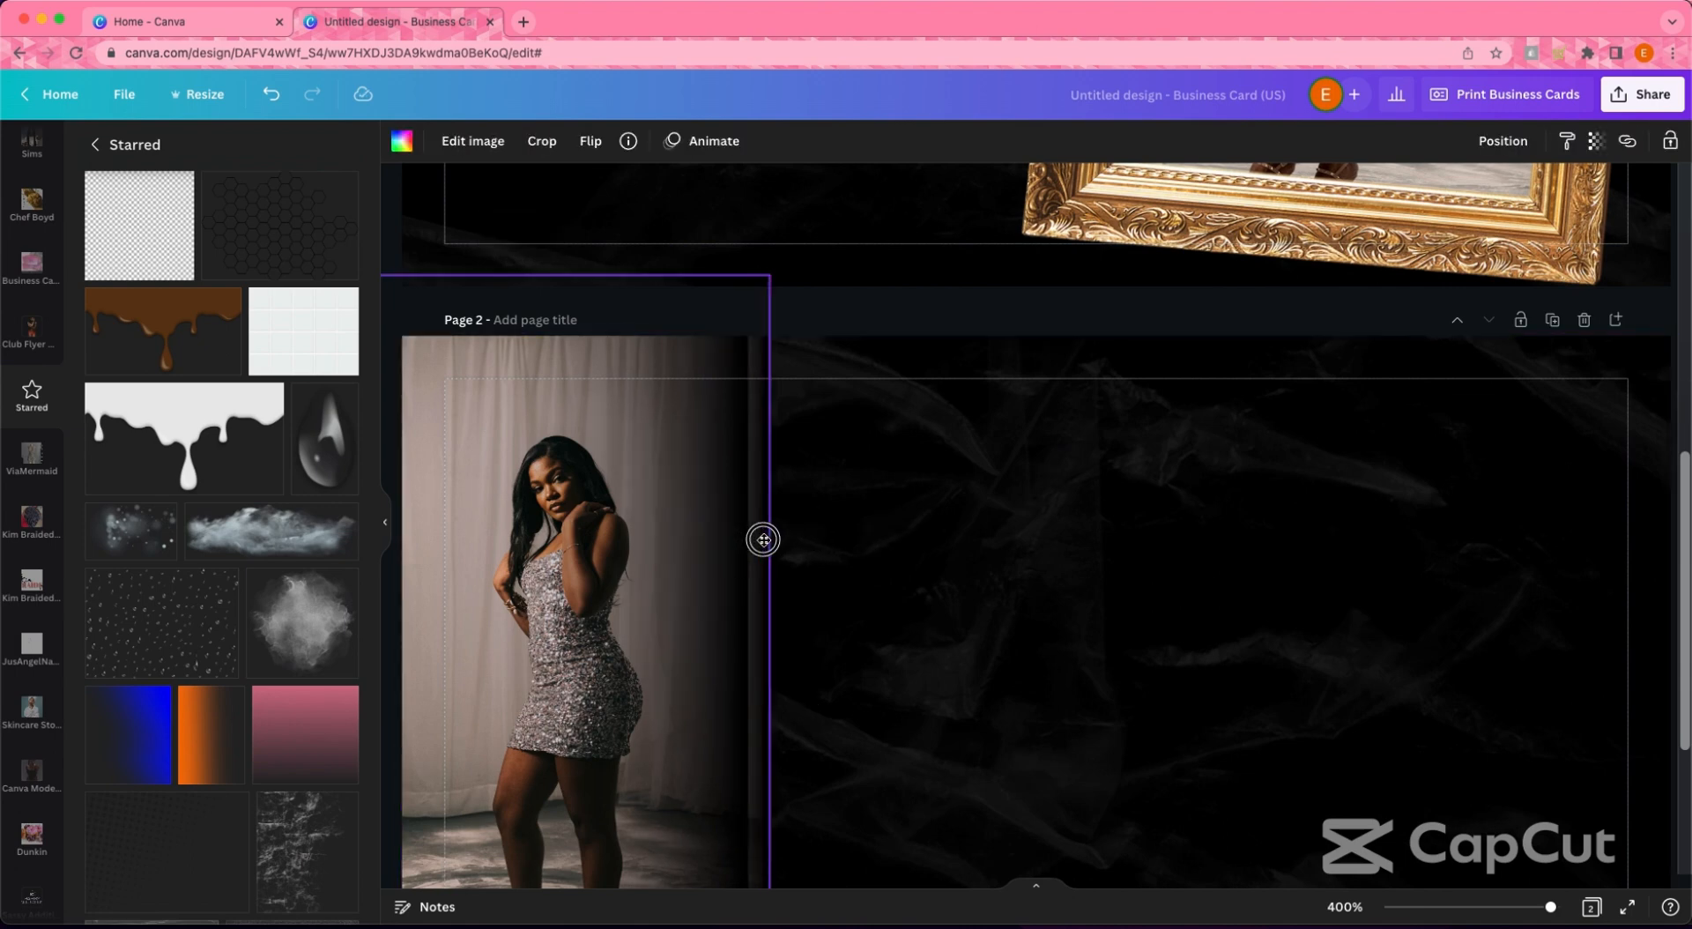
scroll(776, 539, down, 3)
click(811, 544)
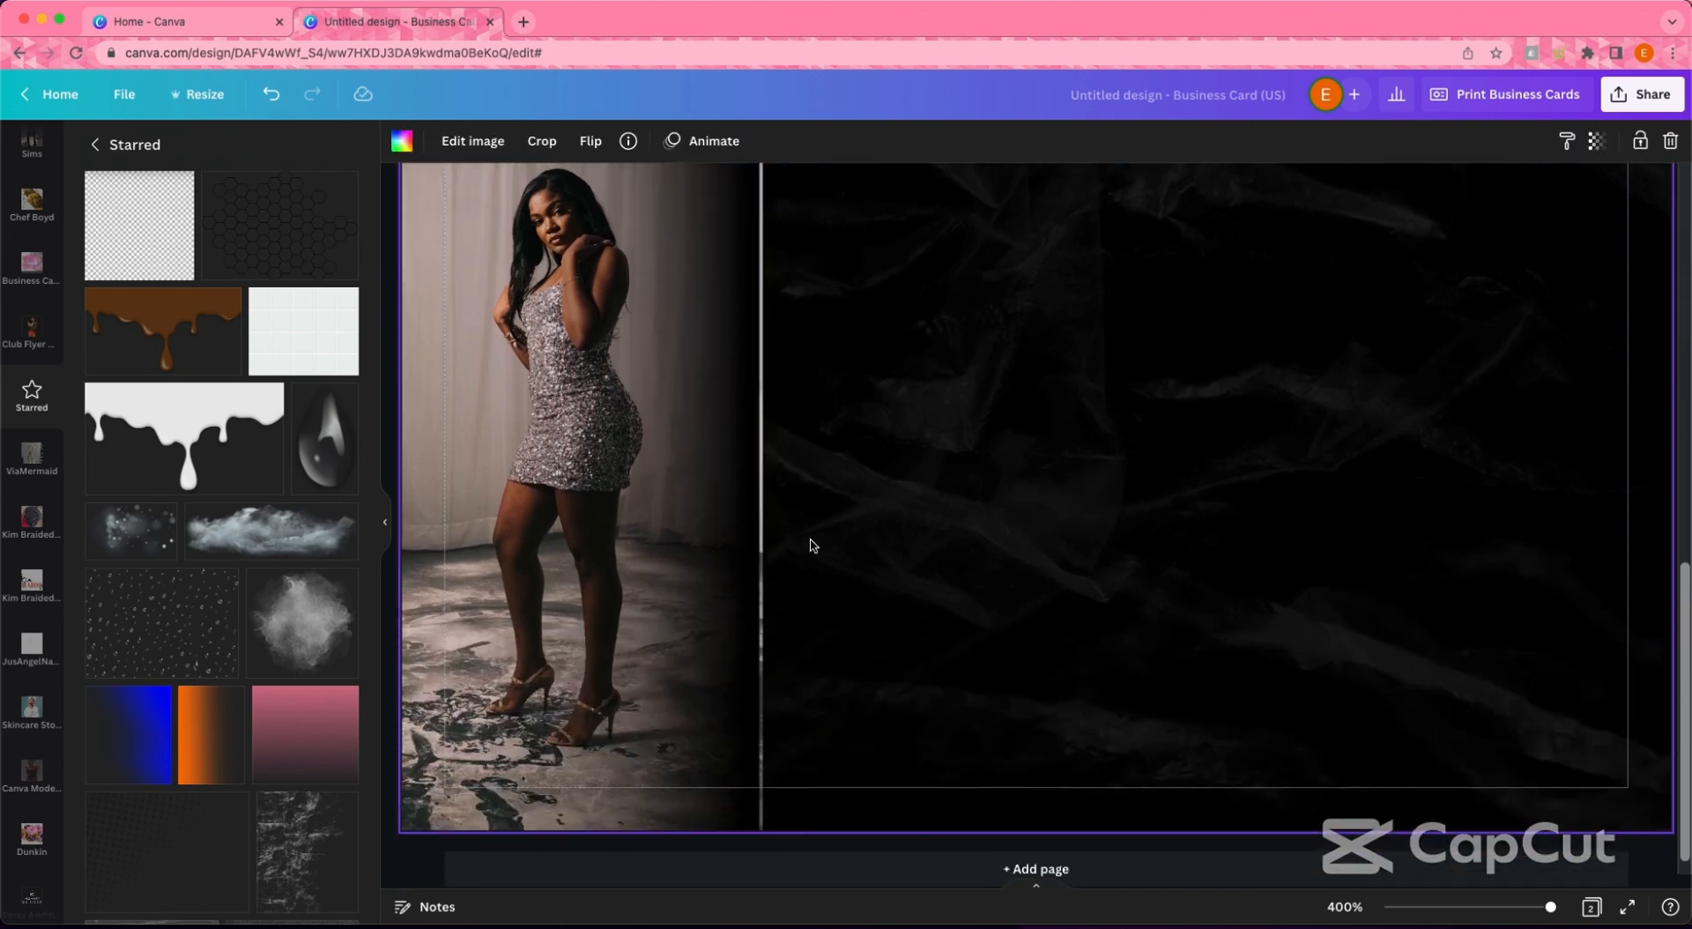
click(395, 738)
click(385, 522)
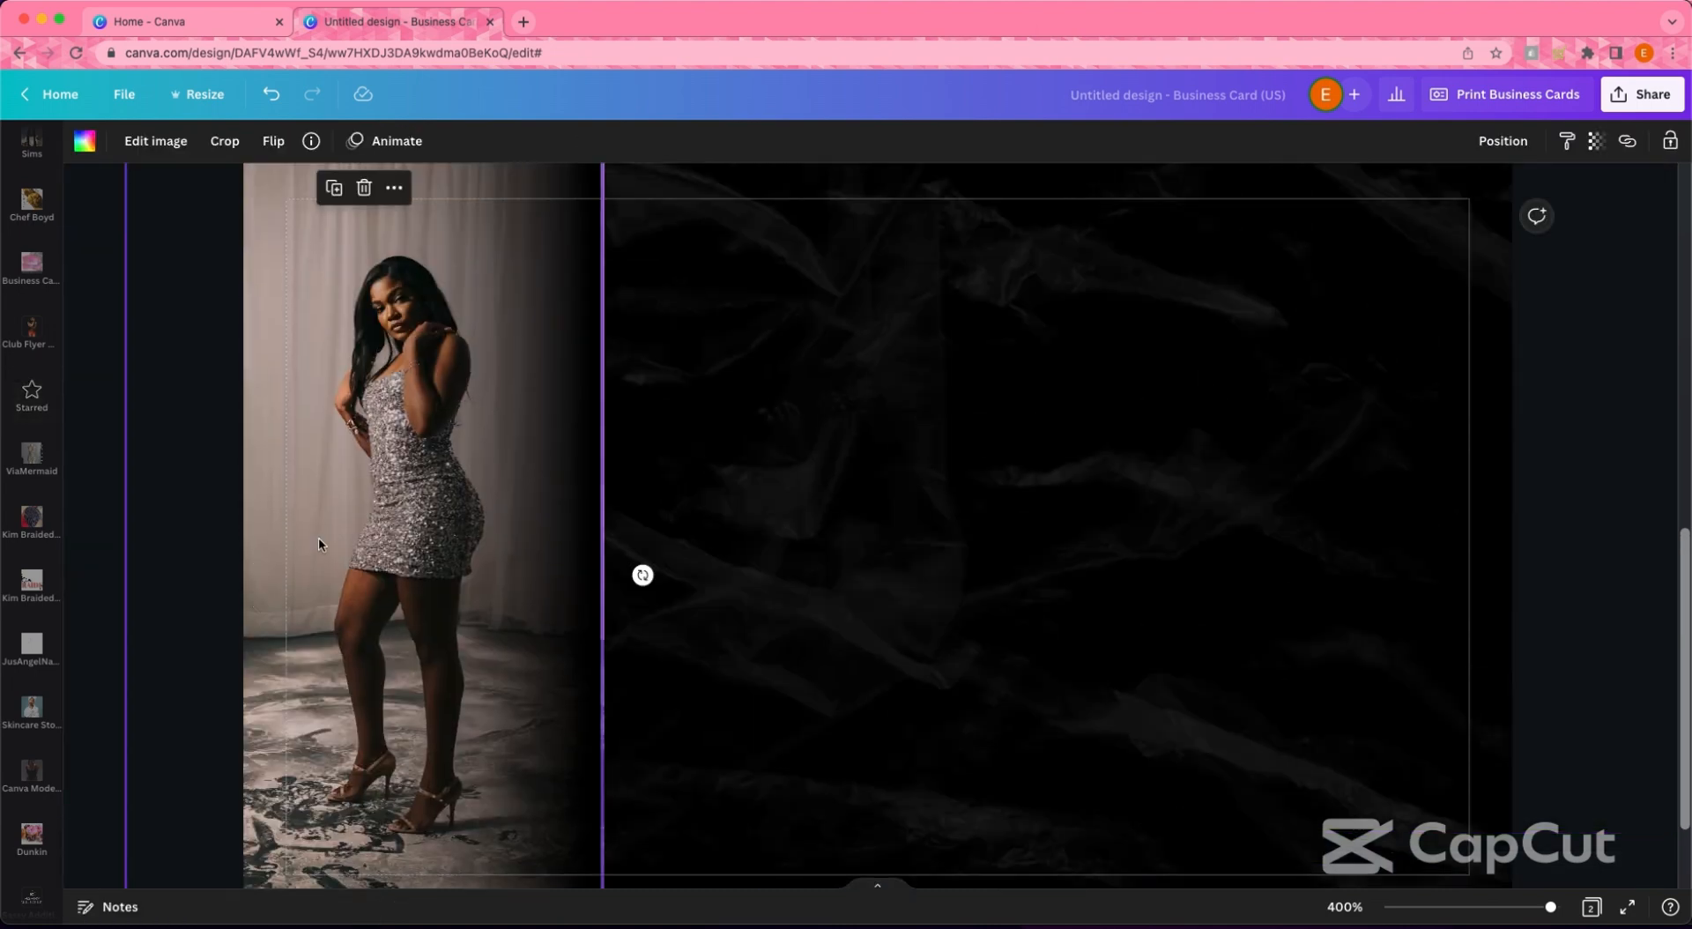
scroll(338, 542, down, 3)
scroll(338, 542, down, 3)
click(31, 394)
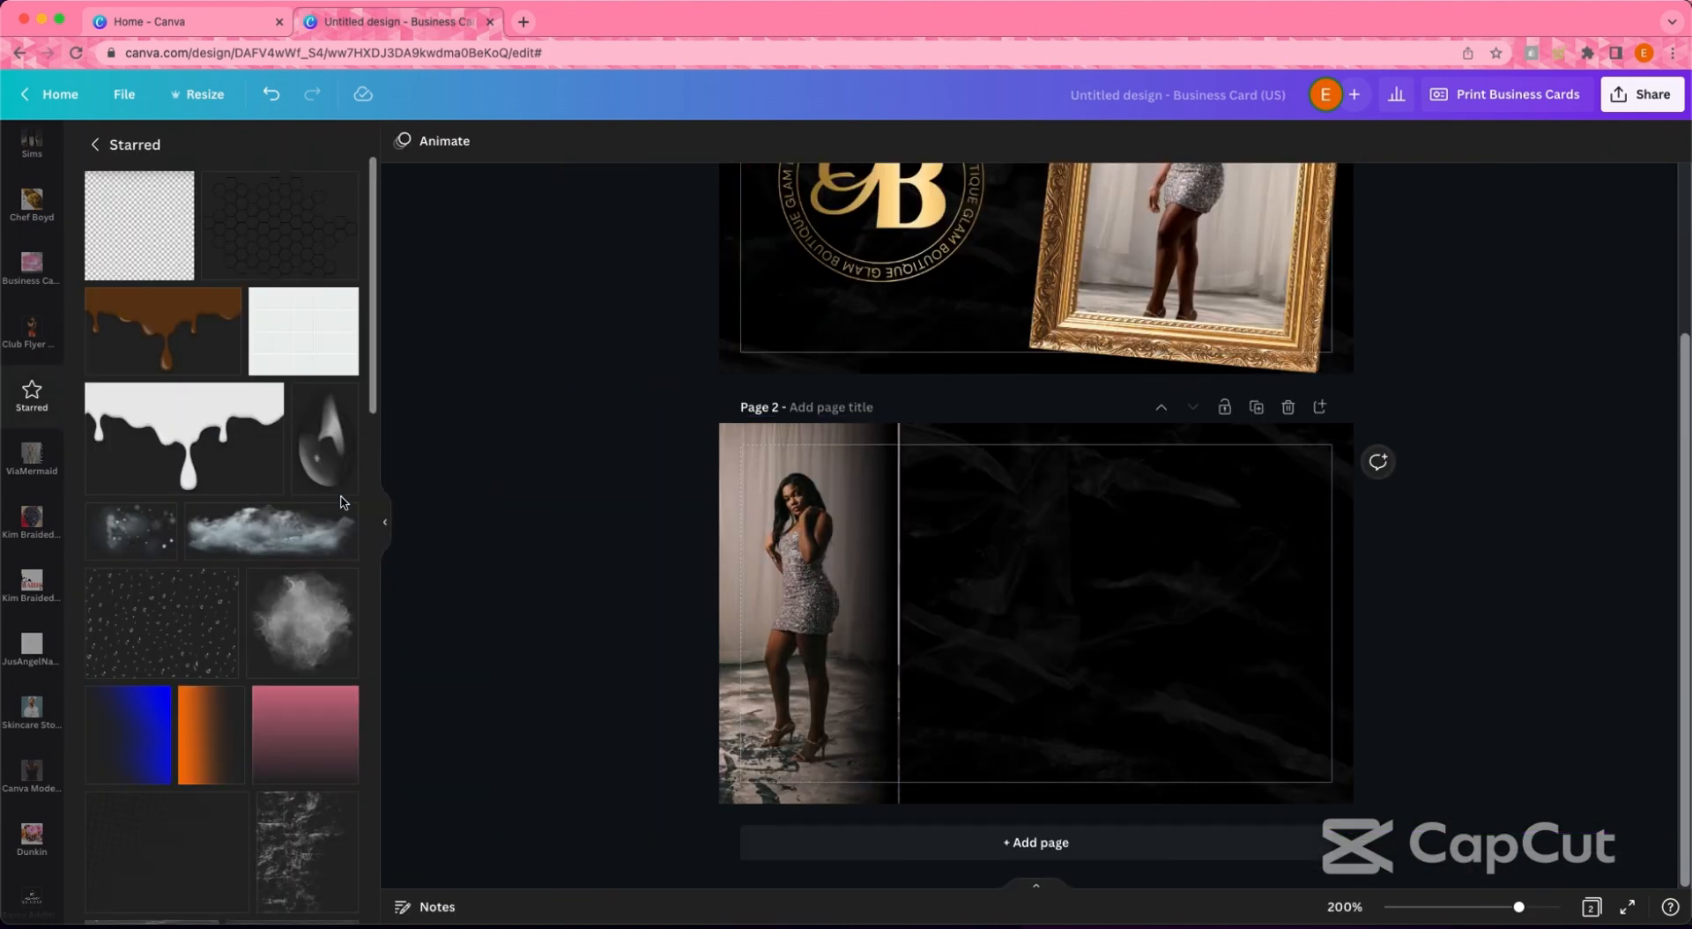
scroll(264, 520, down, 10)
- Add the starred orange glow, recolour it black, and enlarge it over the photo
click(221, 536)
click(402, 141)
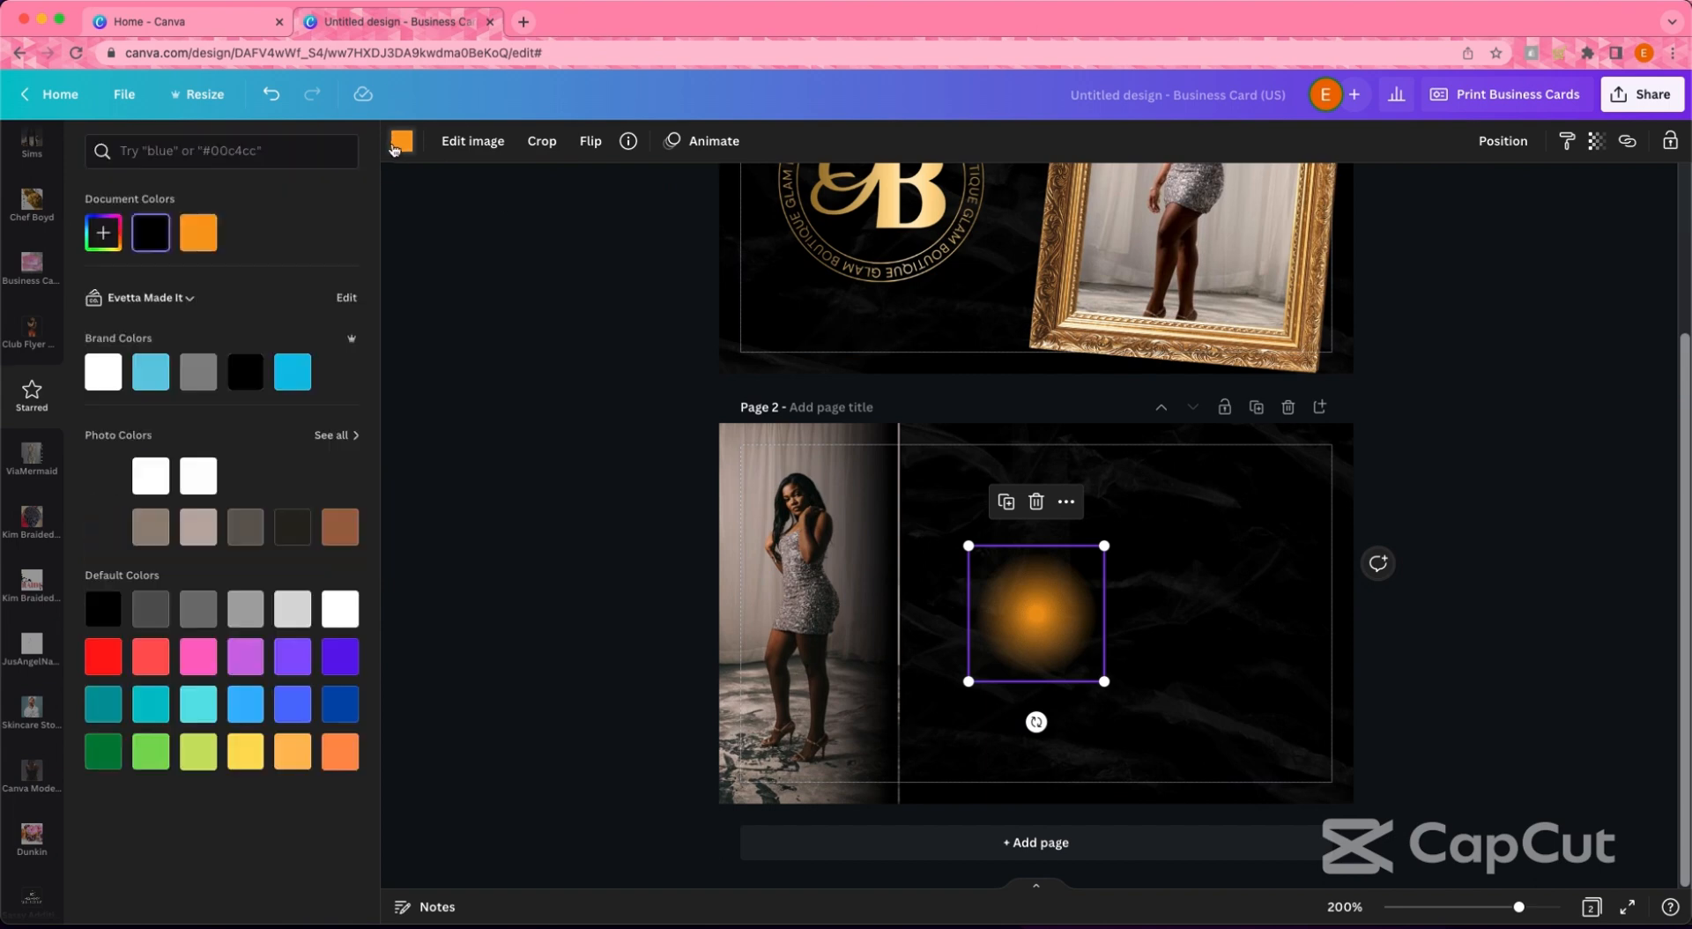
click(148, 231)
drag(1032, 610, 888, 447)
drag(968, 516, 1052, 599)
drag(891, 511, 850, 453)
drag(811, 348, 1088, 559)
click(640, 548)
drag(806, 561, 791, 564)
drag(859, 613, 1210, 635)
- Arrange the tall dark overlays so they sit over the photo's right edge
click(863, 687)
mouse_move(863, 688)
mouse_down()
mouse_move(823, 679)
mouse_move(852, 690)
mouse_up()
key(Escape)
drag(873, 458, 1241, 617)
drag(1076, 625, 850, 606)
click(618, 605)
scroll(1058, 605, up, 5)
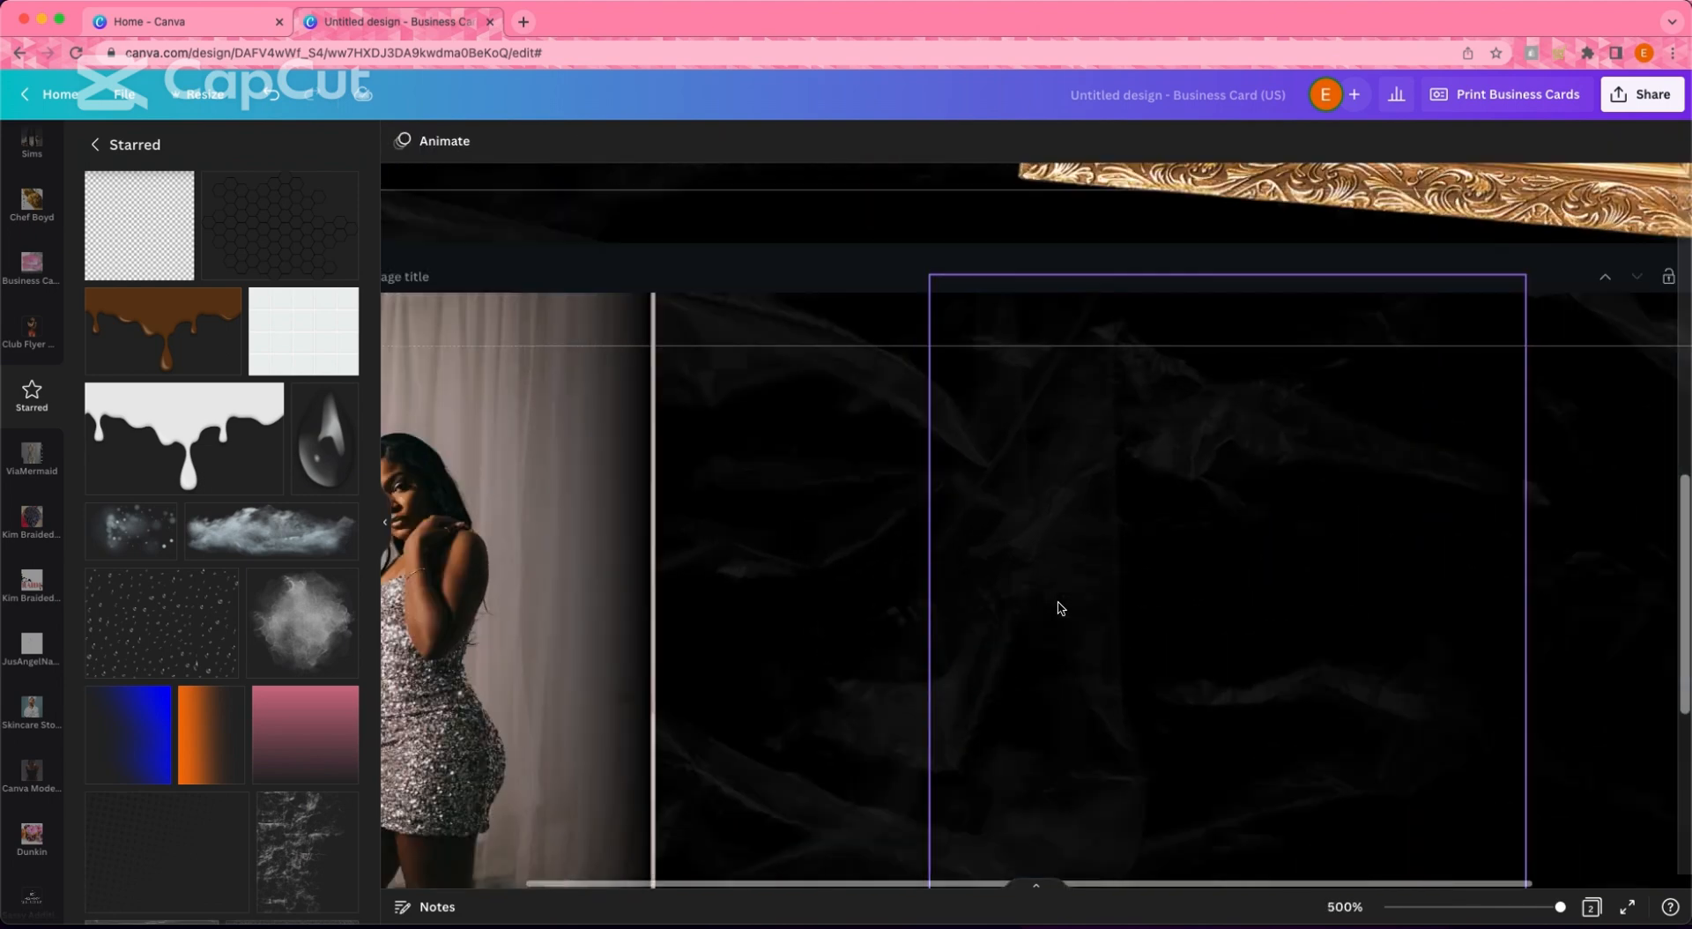
click(659, 542)
drag(661, 541, 647, 537)
click(1160, 567)
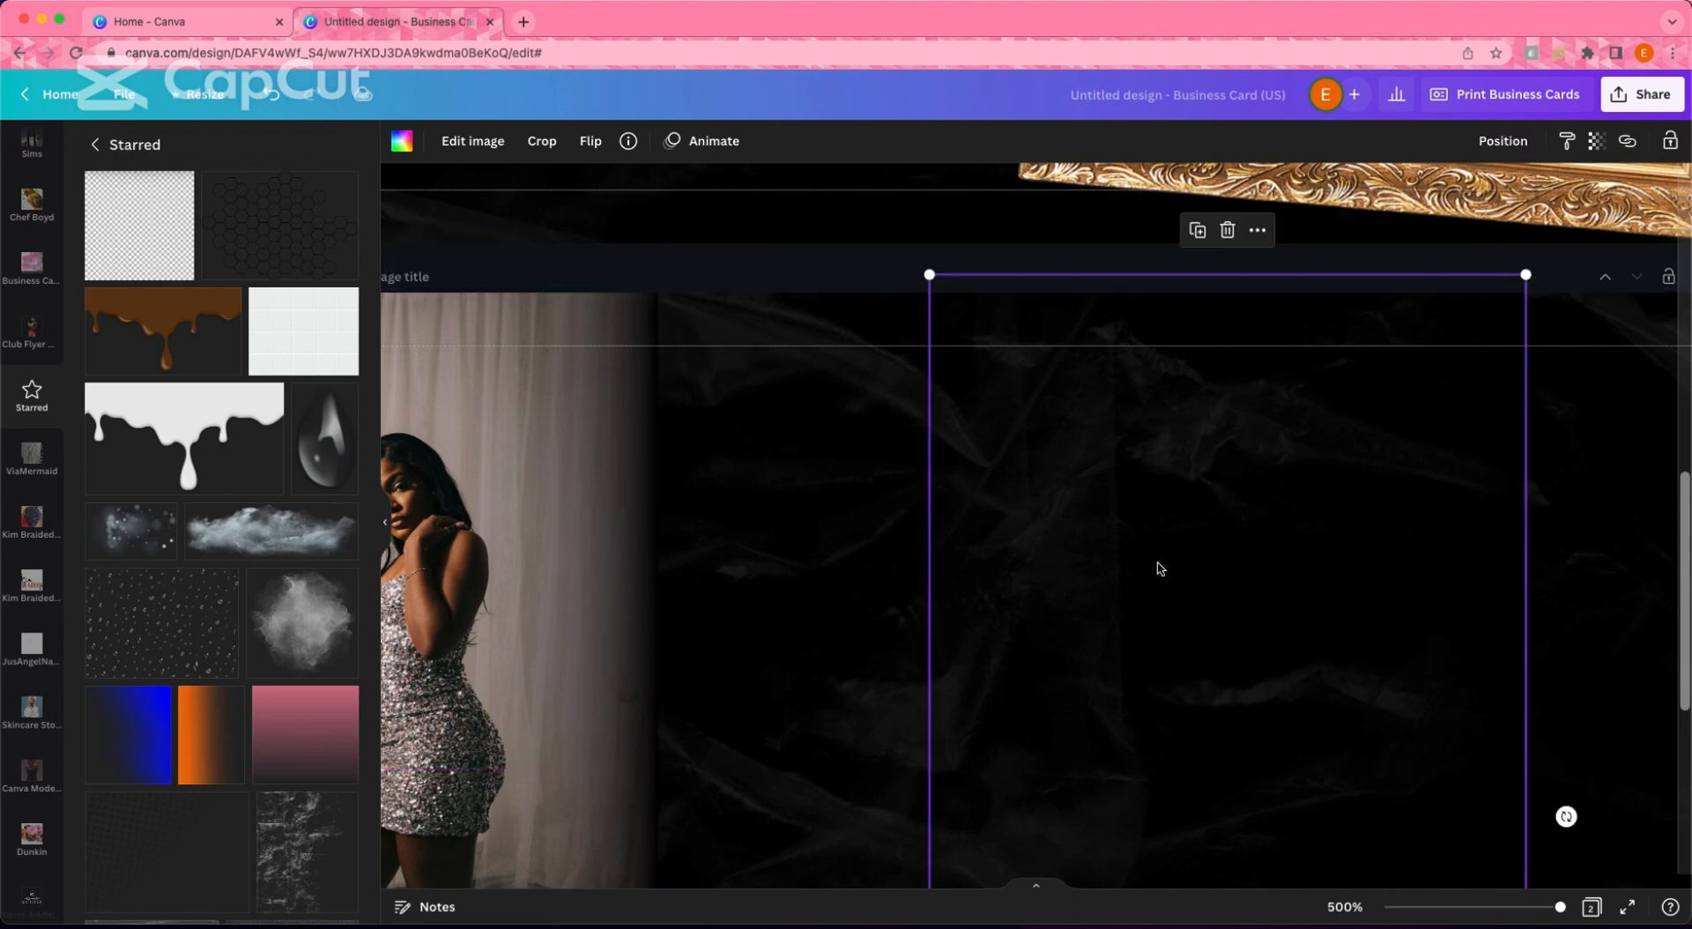
drag(1160, 566, 661, 586)
- Delete the leftover dark square overlay and the crumpled background texture image
click(1387, 669)
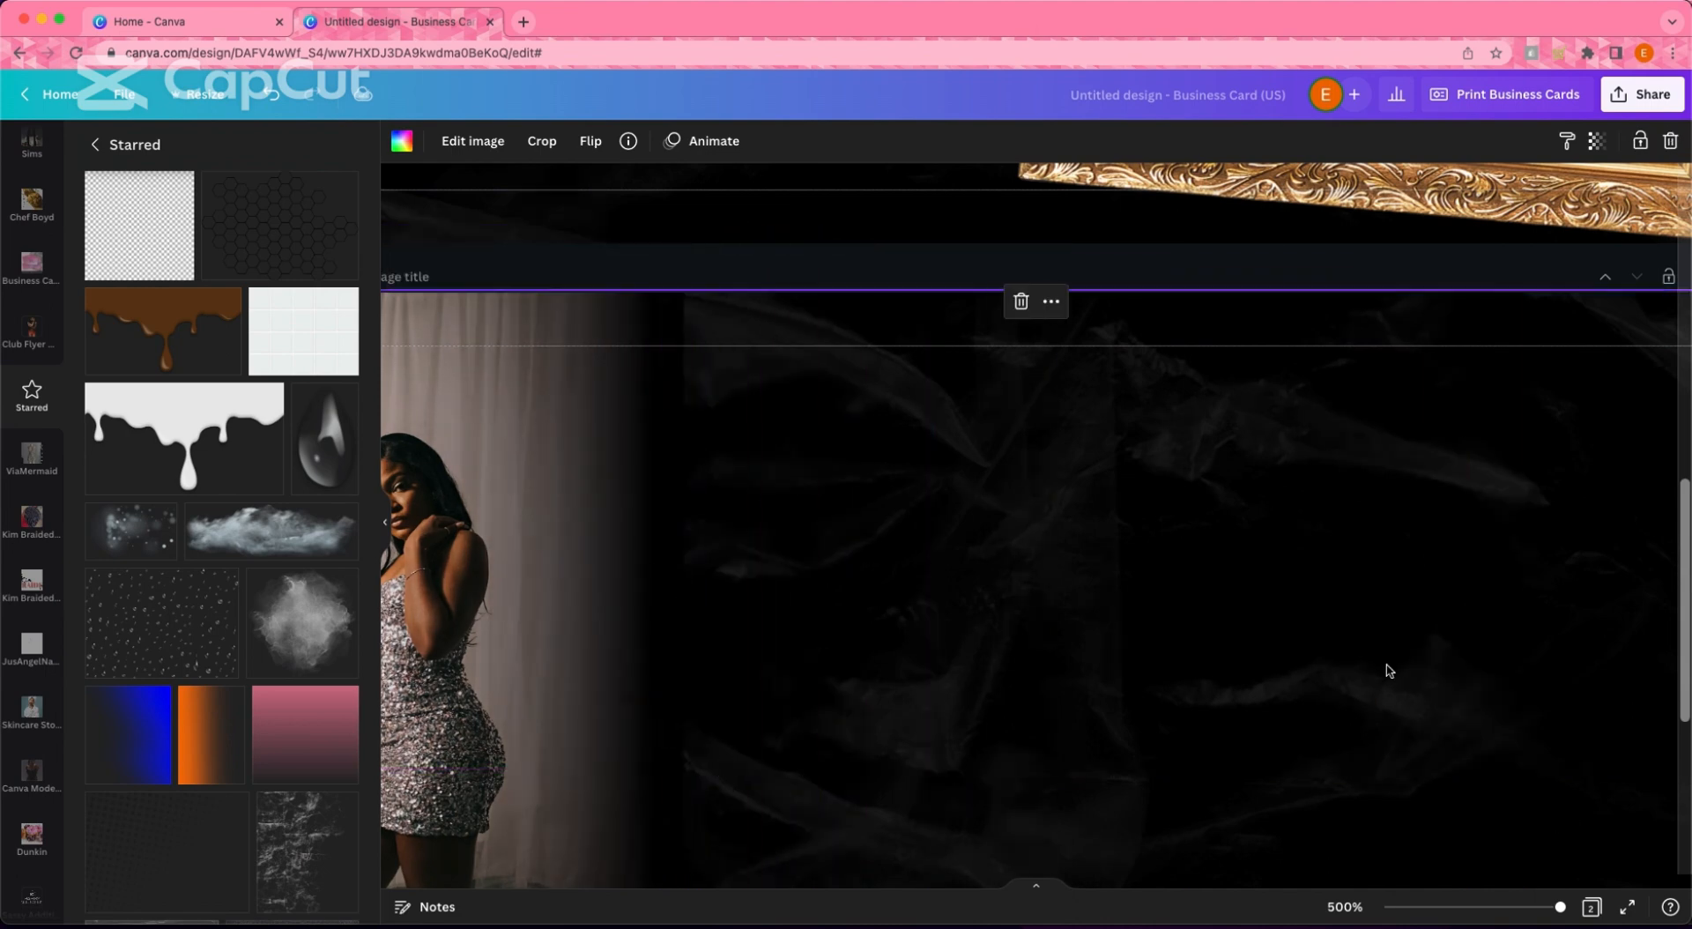
scroll(1367, 667, down, 4)
click(1352, 605)
key(BackSpace)
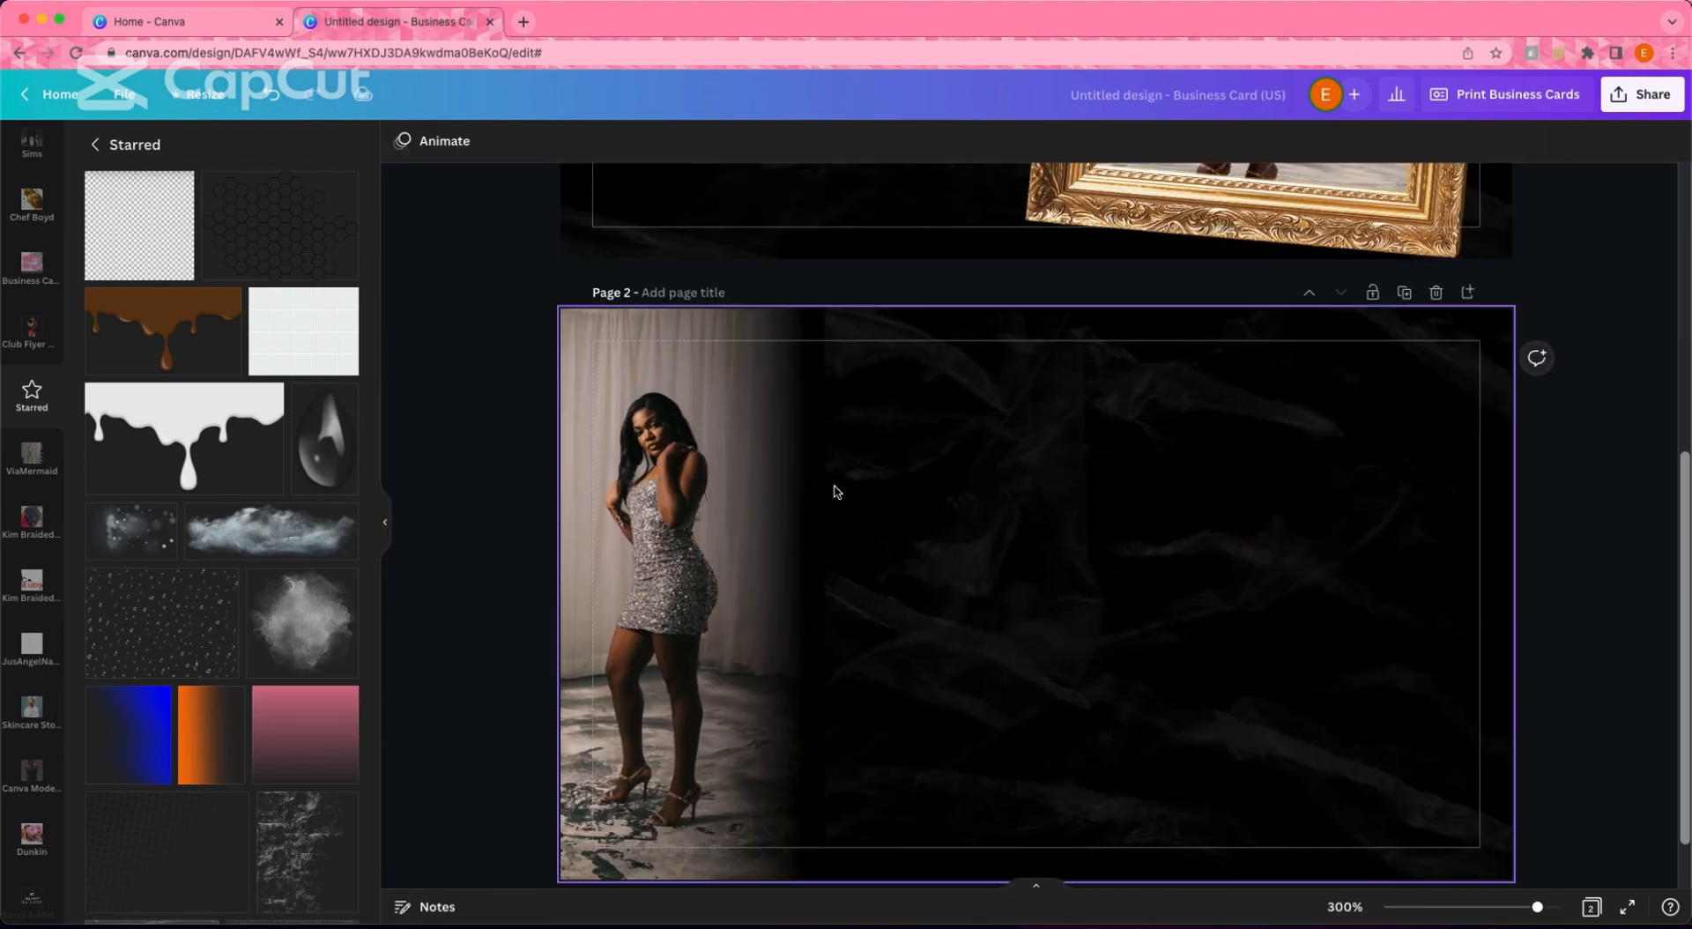
click(1380, 521)
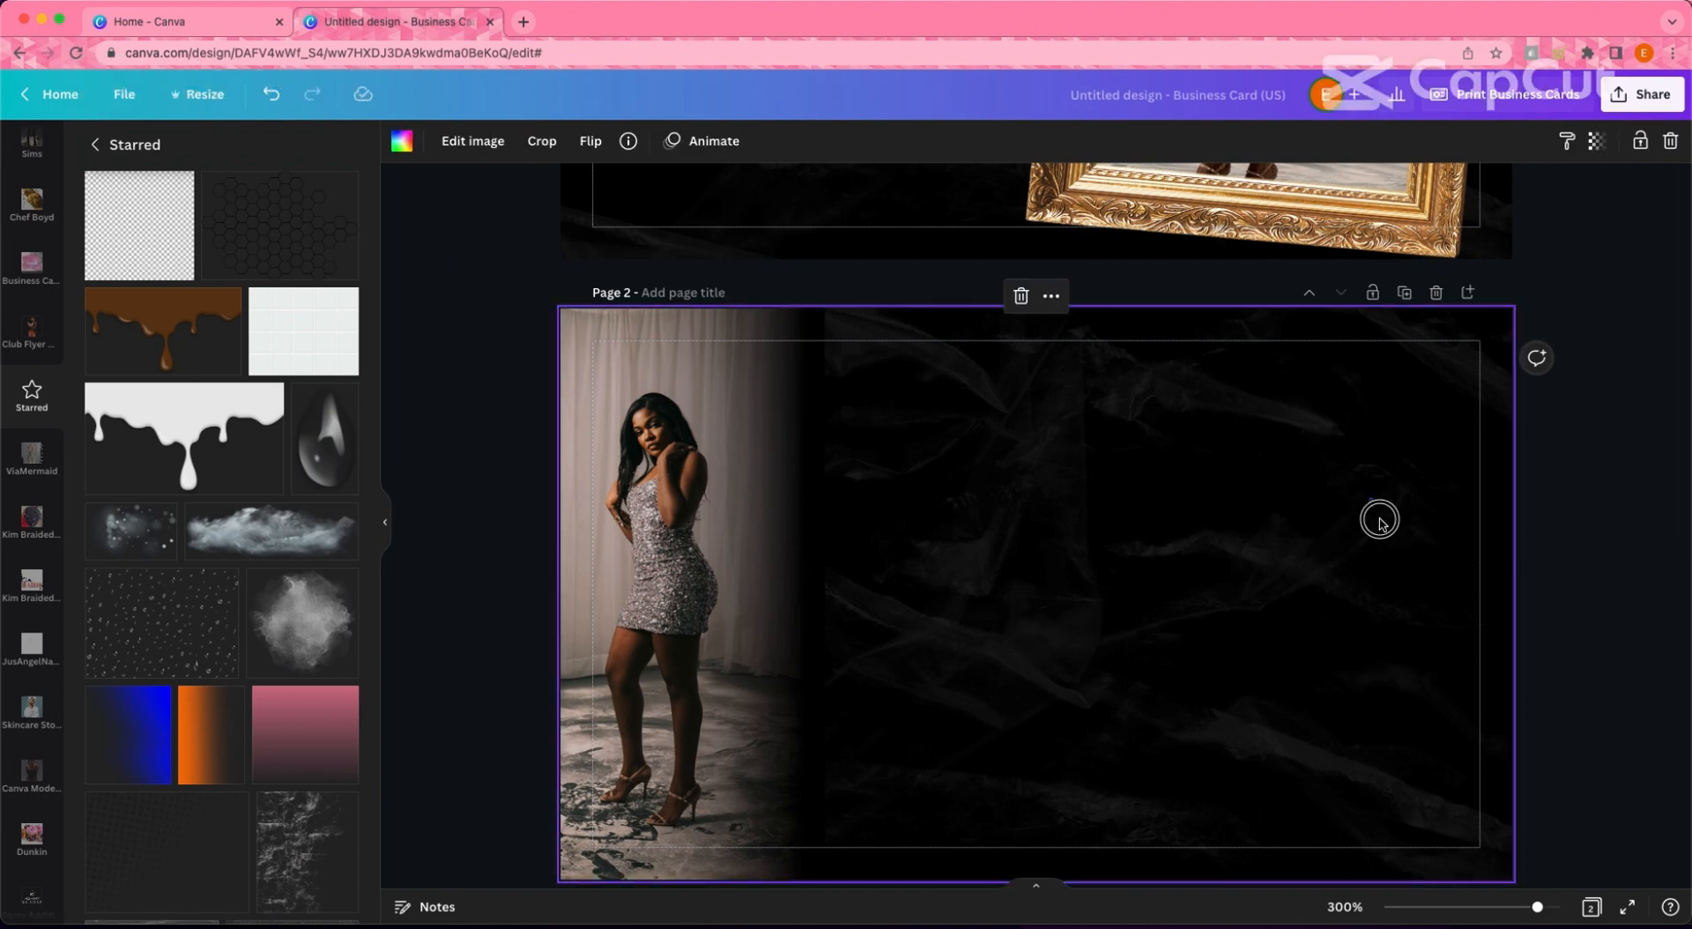
key(BackSpace)
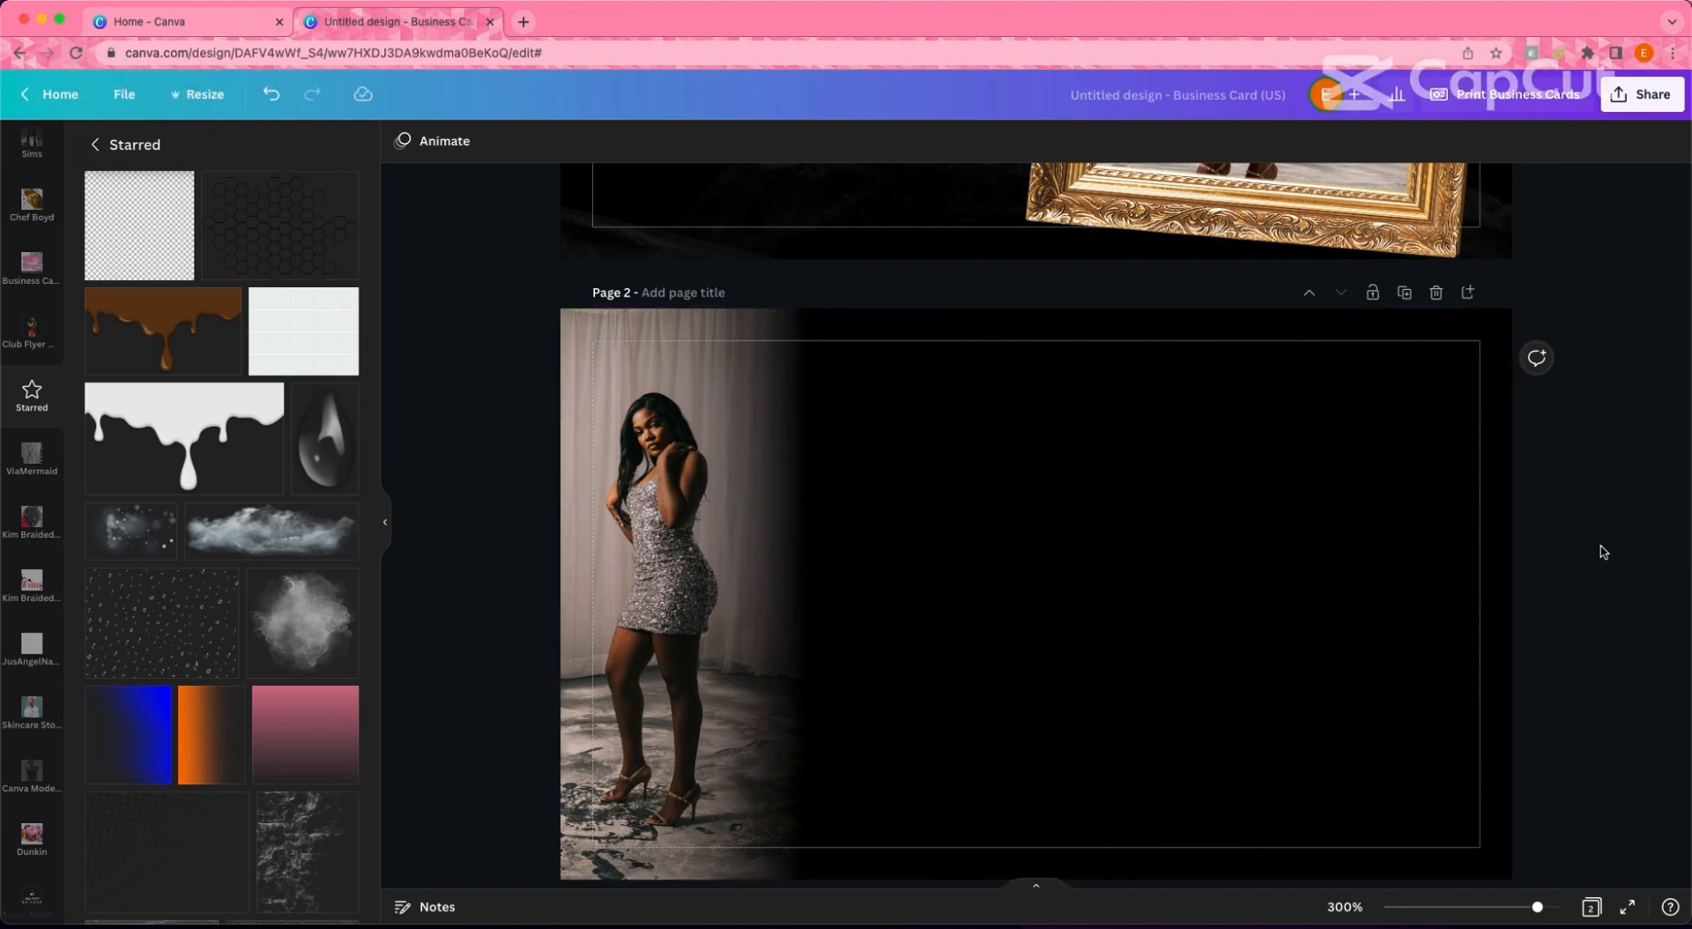
scroll(1173, 530, down, 1)
click(1397, 529)
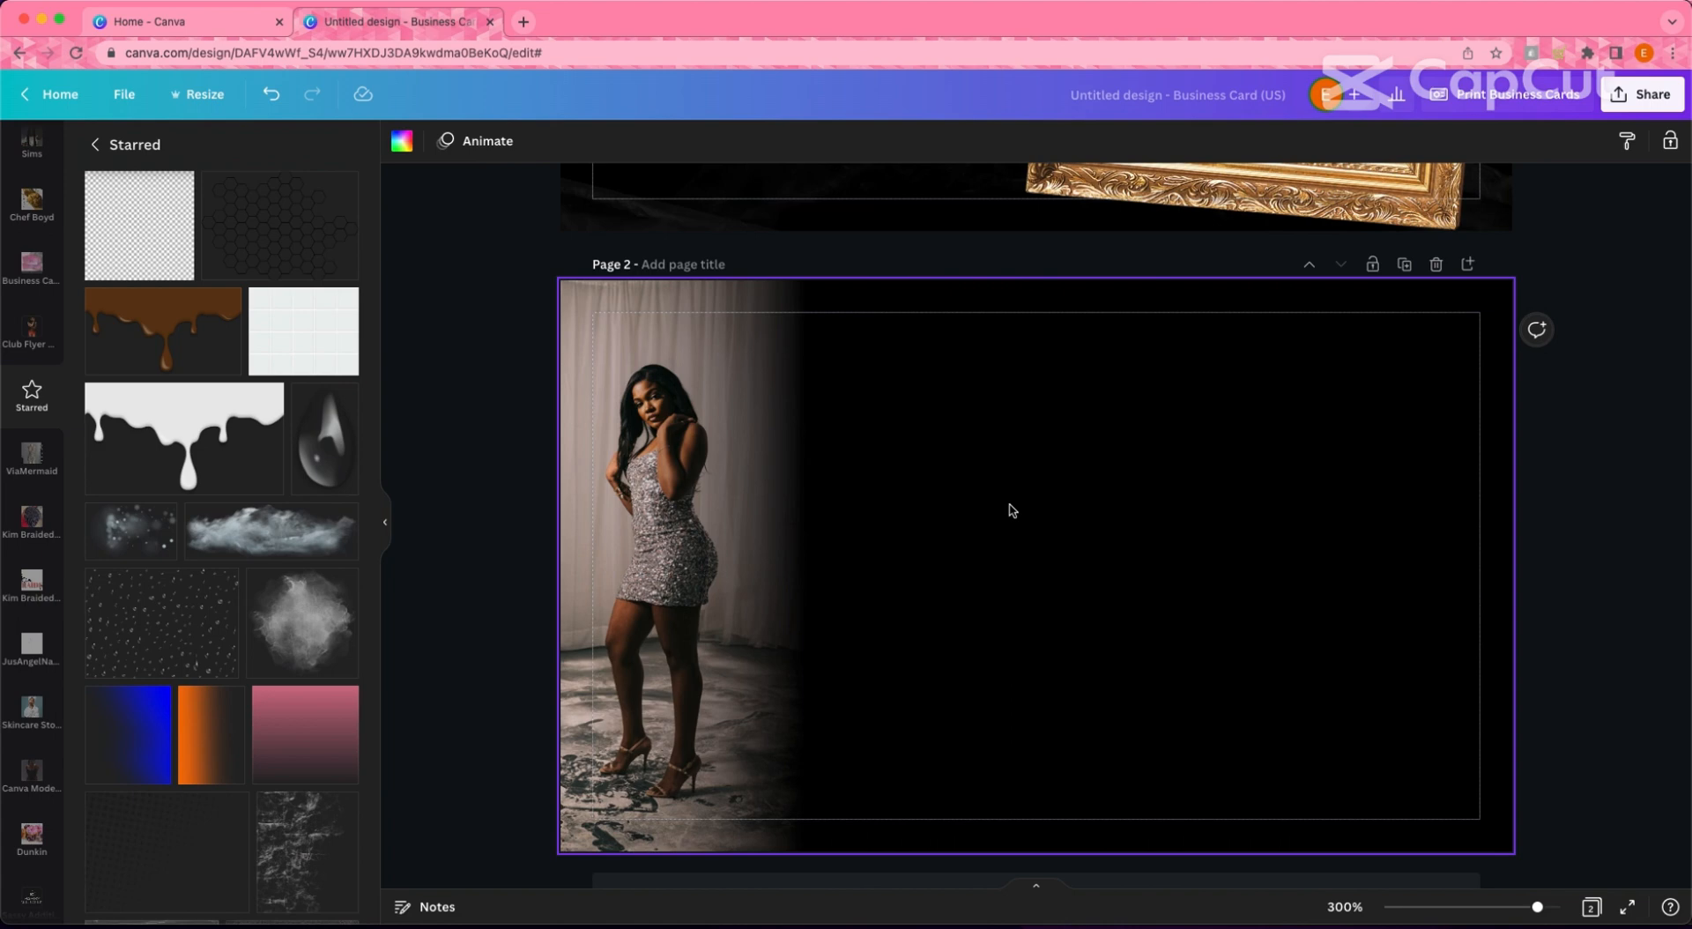
- Draw a square with R, flatten it into a thin grey bar and round its corners
key(r)
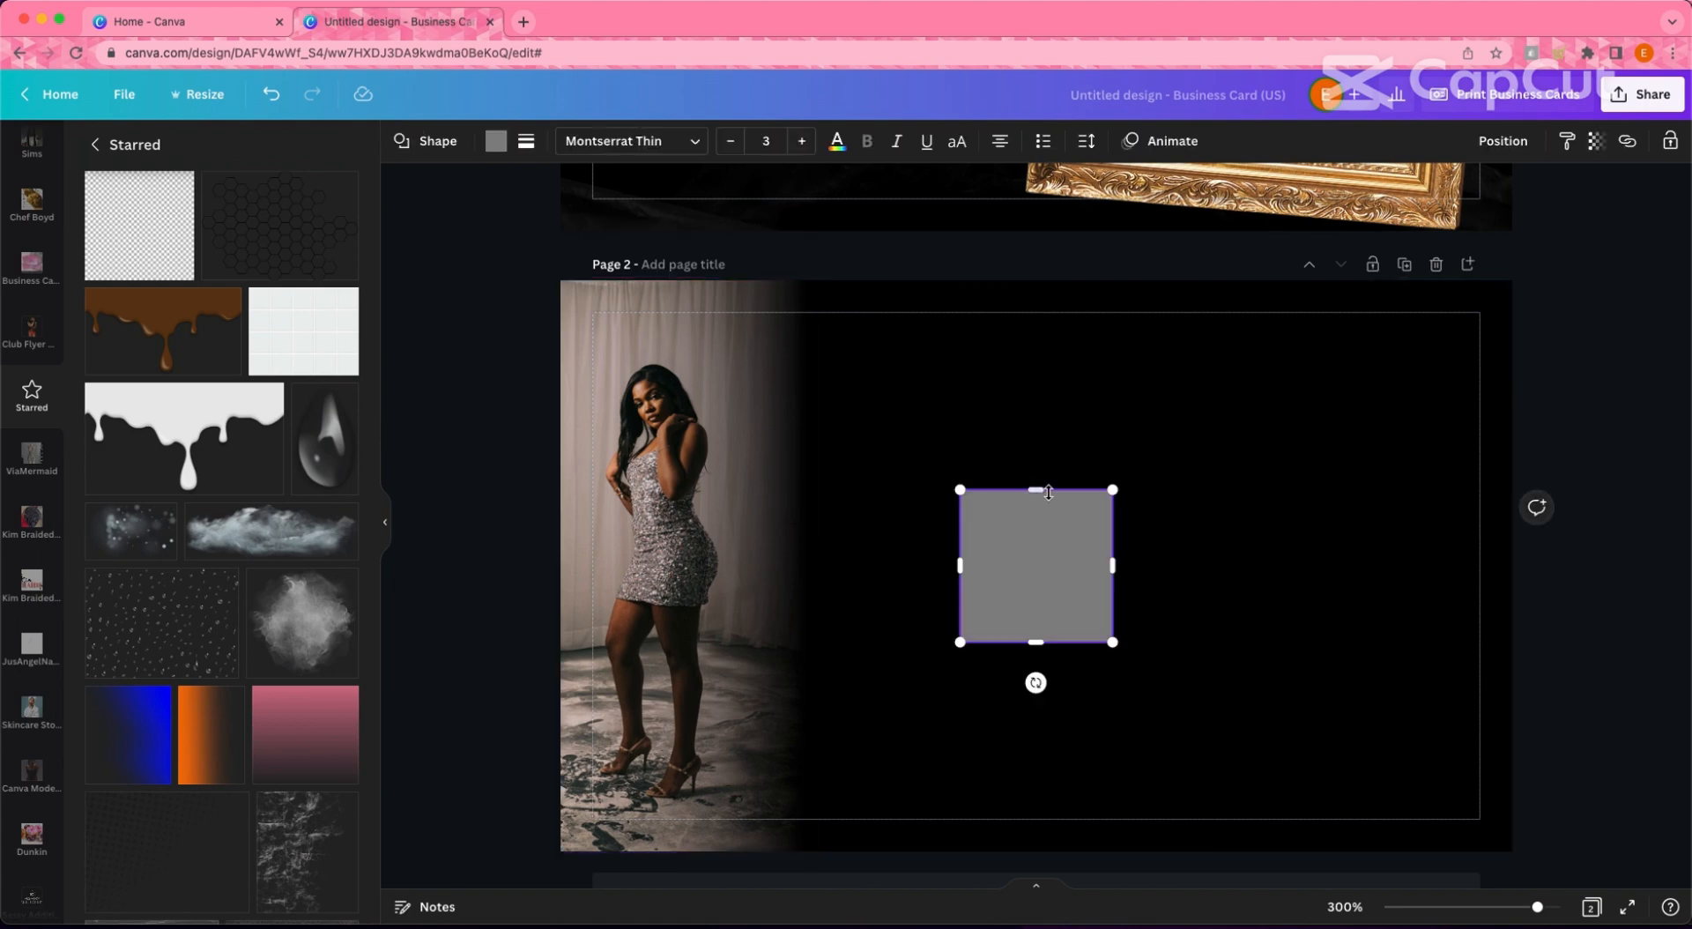
drag(1037, 485, 1410, 631)
drag(1185, 646, 1184, 640)
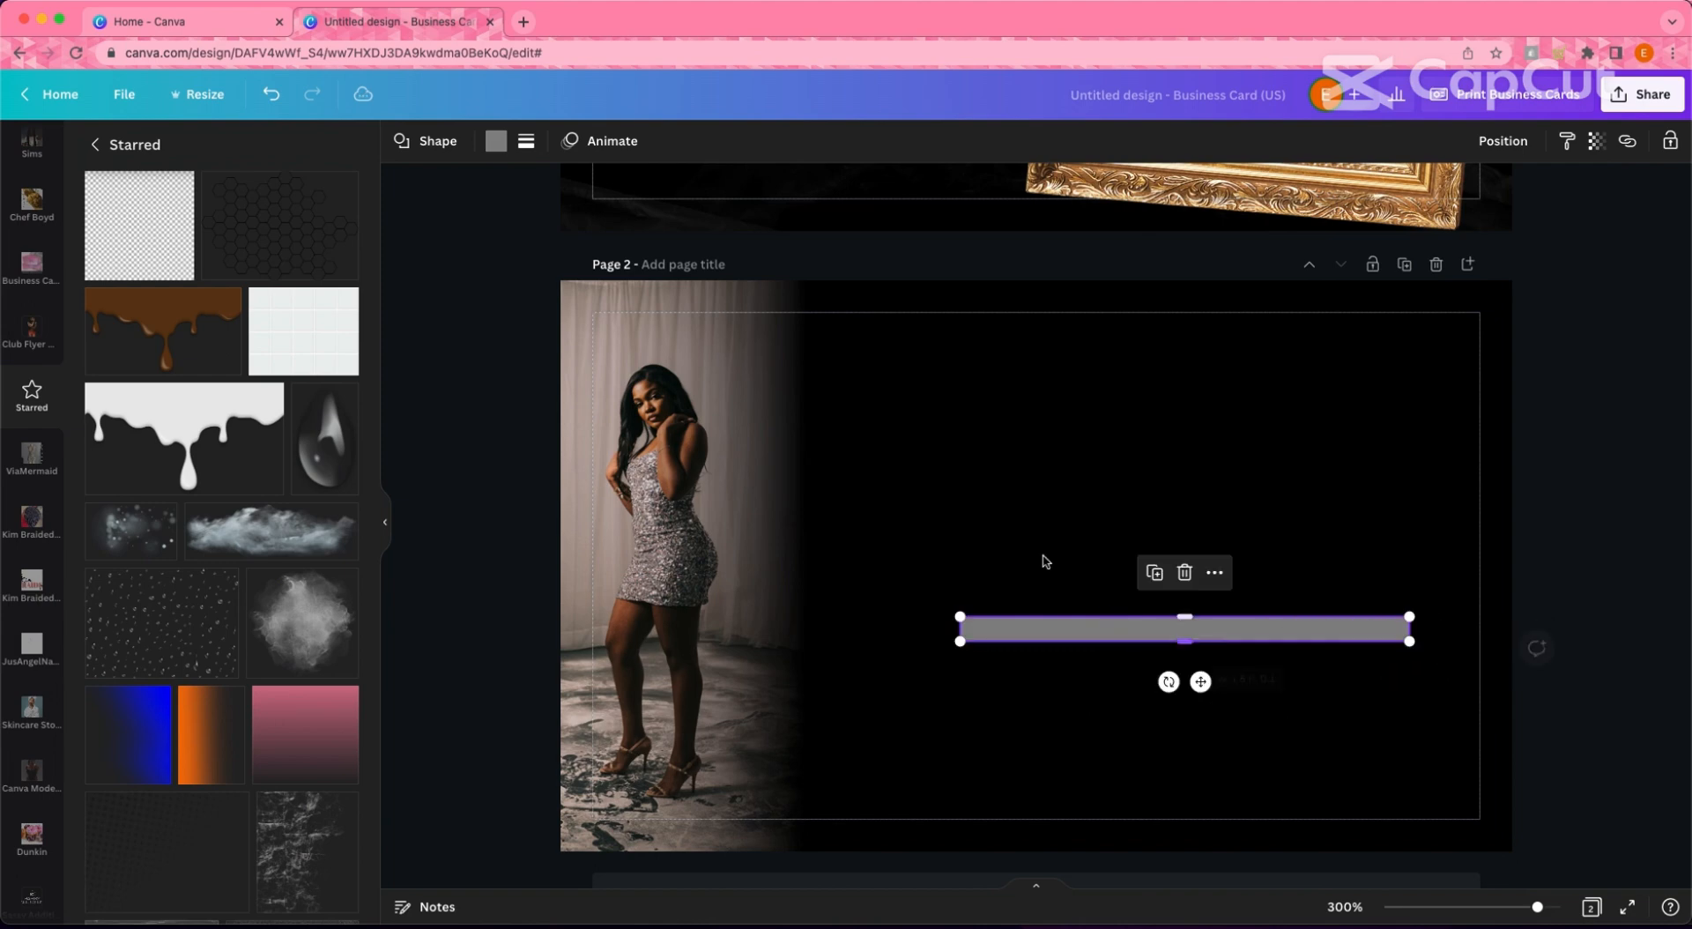
click(527, 141)
drag(550, 304, 580, 303)
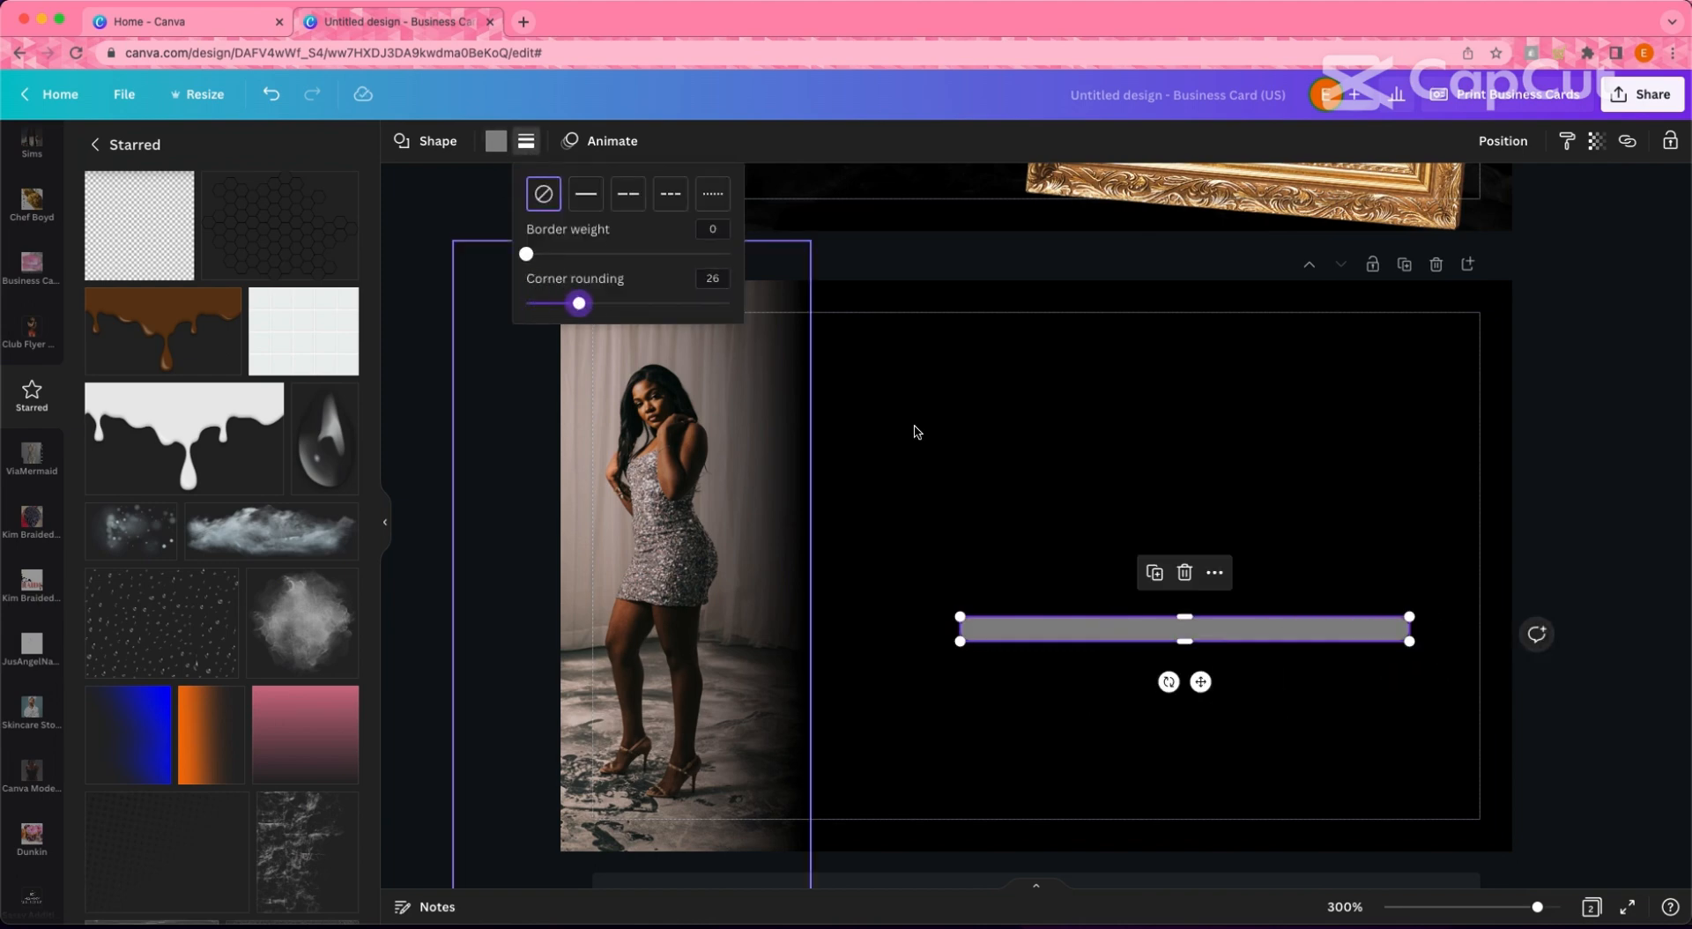
click(917, 431)
click(1211, 626)
drag(1187, 642, 1241, 586)
- Duplicate the rounded bar to make a second pill
key(super+d)
key(super+d)
click(1119, 427)
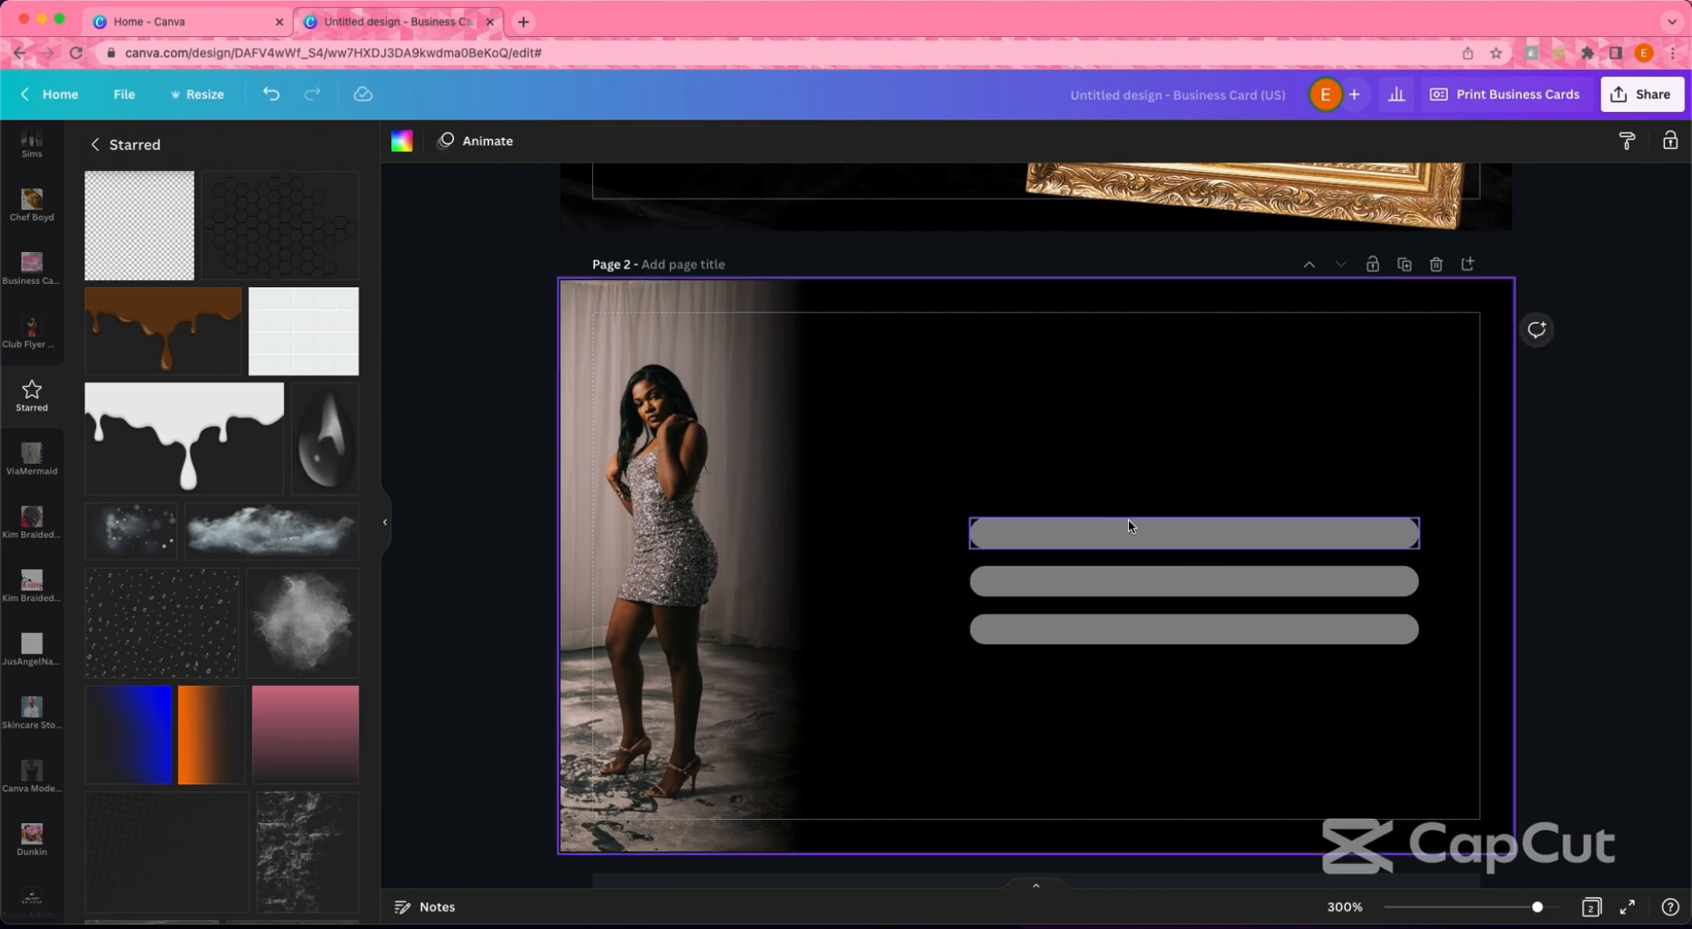
click(1129, 526)
scroll(1172, 491, up, 4)
scroll(1168, 491, down, 2)
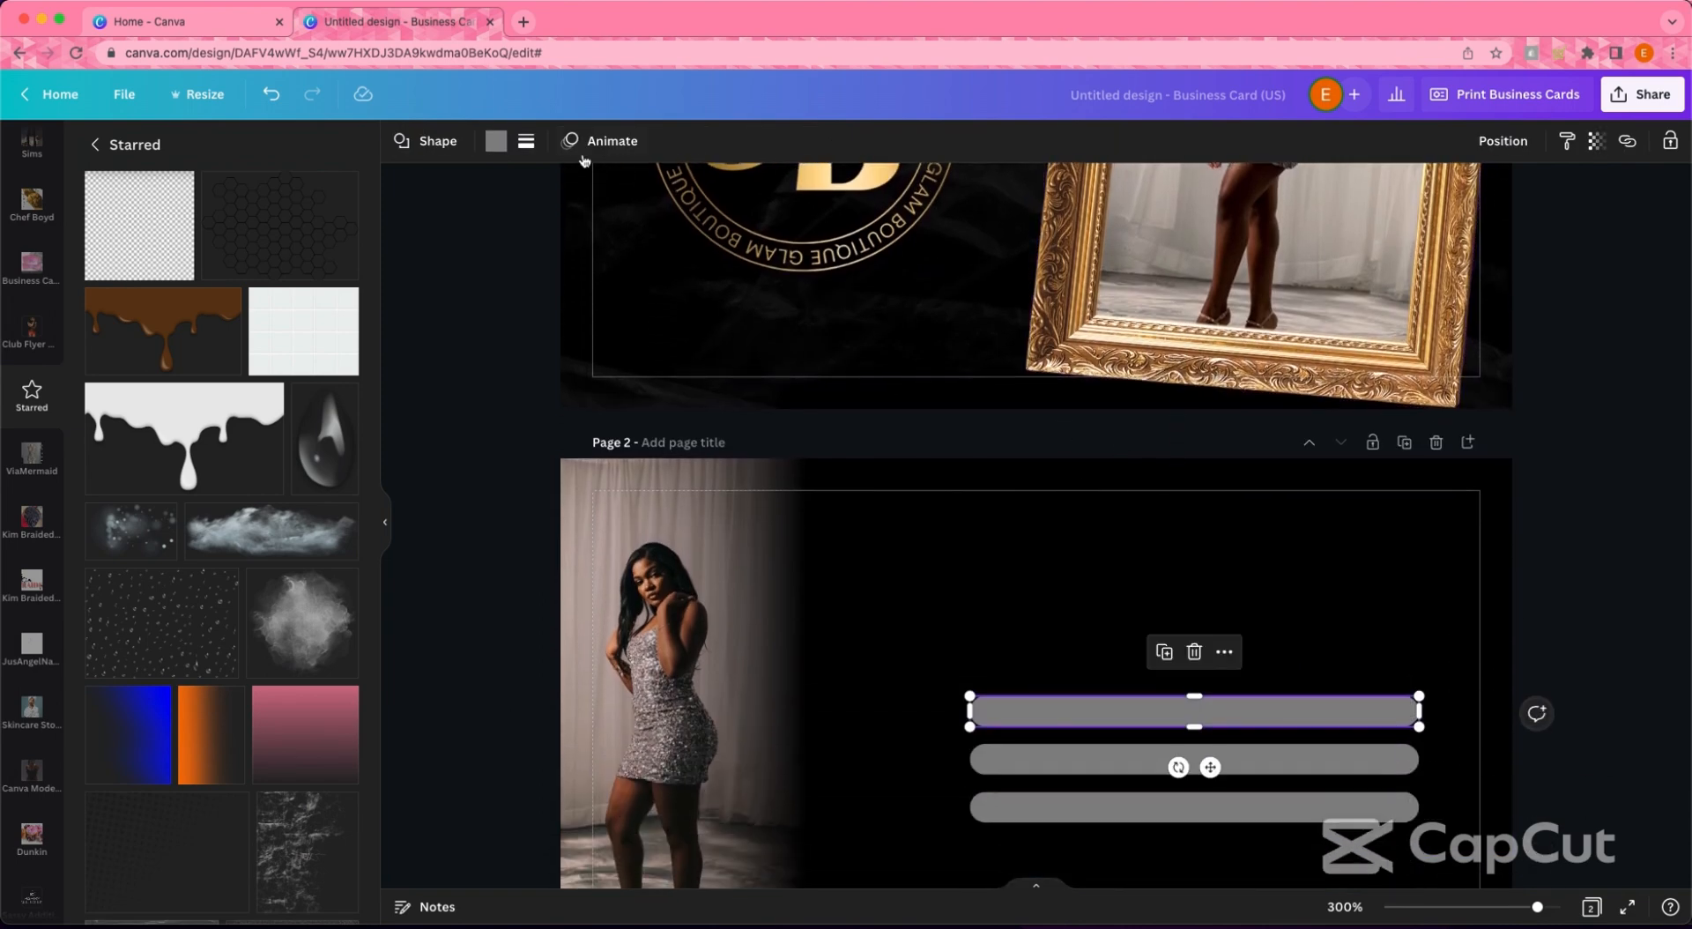
- Eyedrop the logo gold into the top and bottom bars and fill the middle bar black
click(496, 141)
click(103, 231)
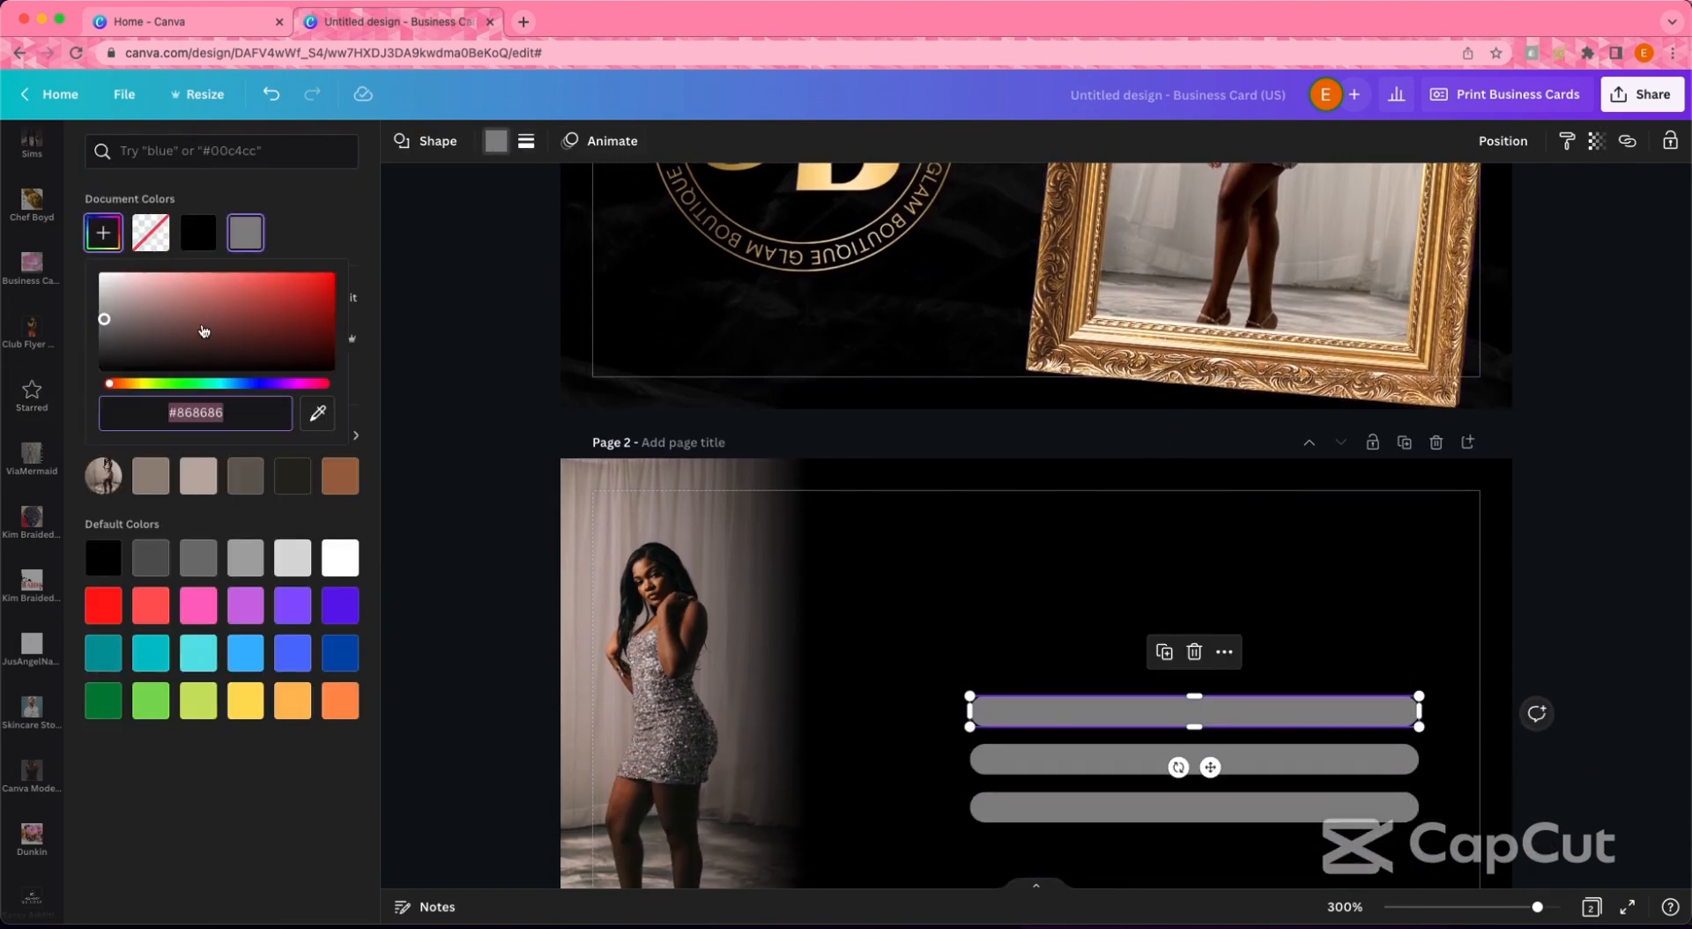
click(318, 411)
click(793, 176)
click(1107, 810)
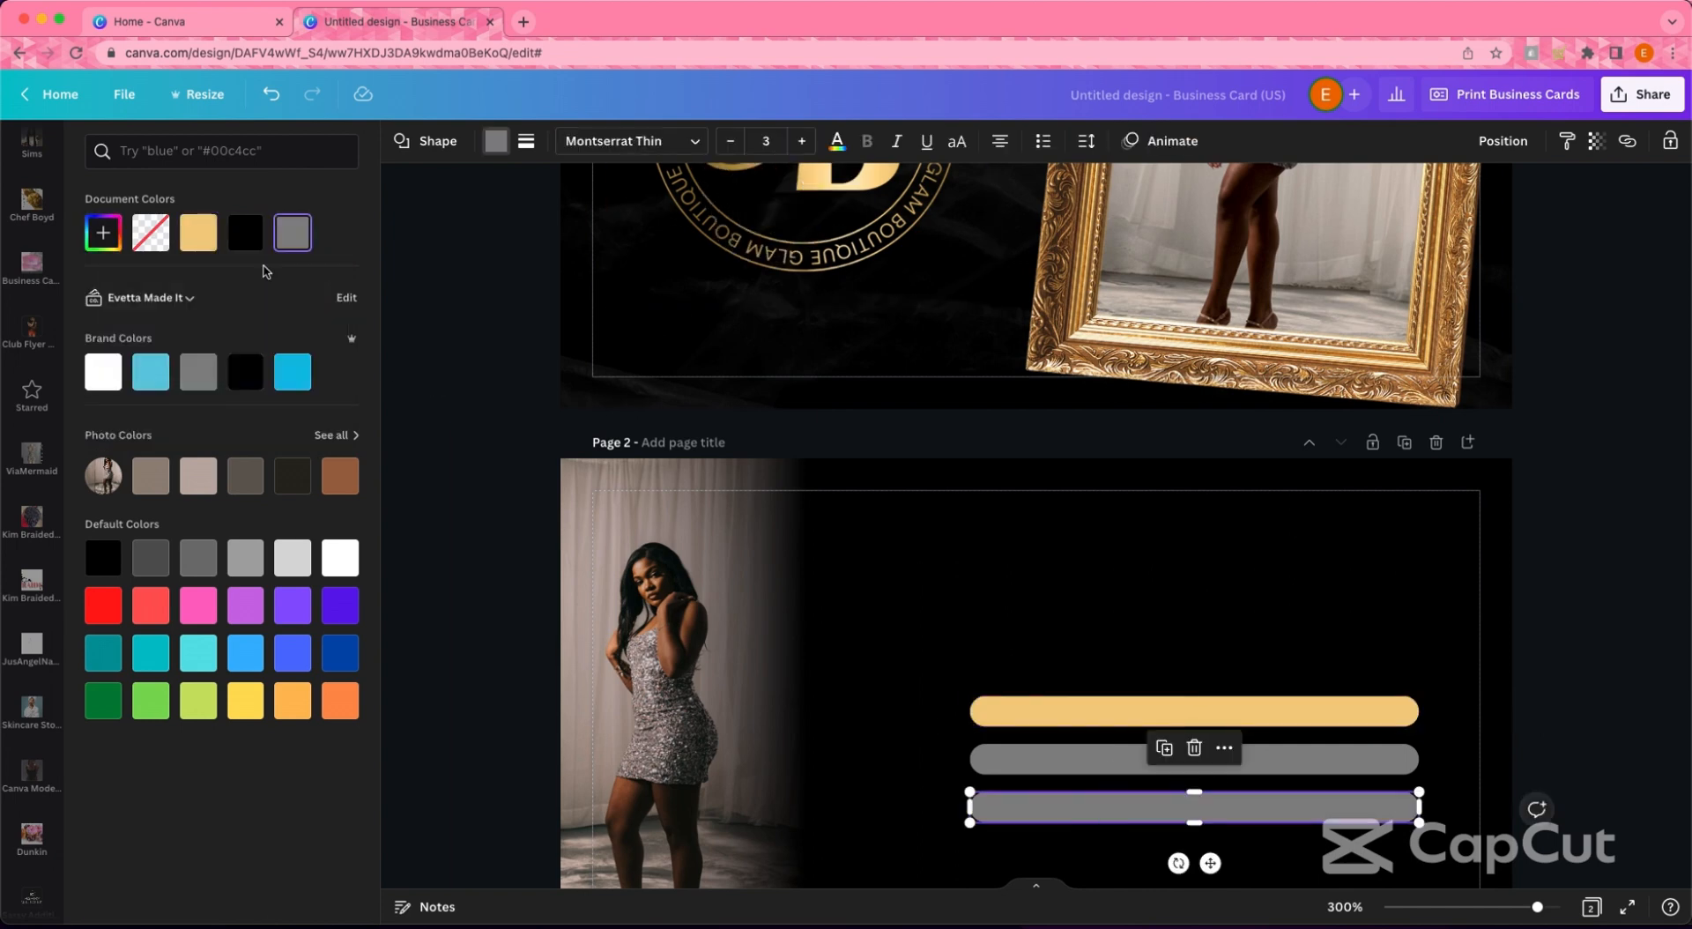
click(199, 232)
click(1014, 760)
scroll(1057, 758, down, 2)
scroll(1057, 759, up, 3)
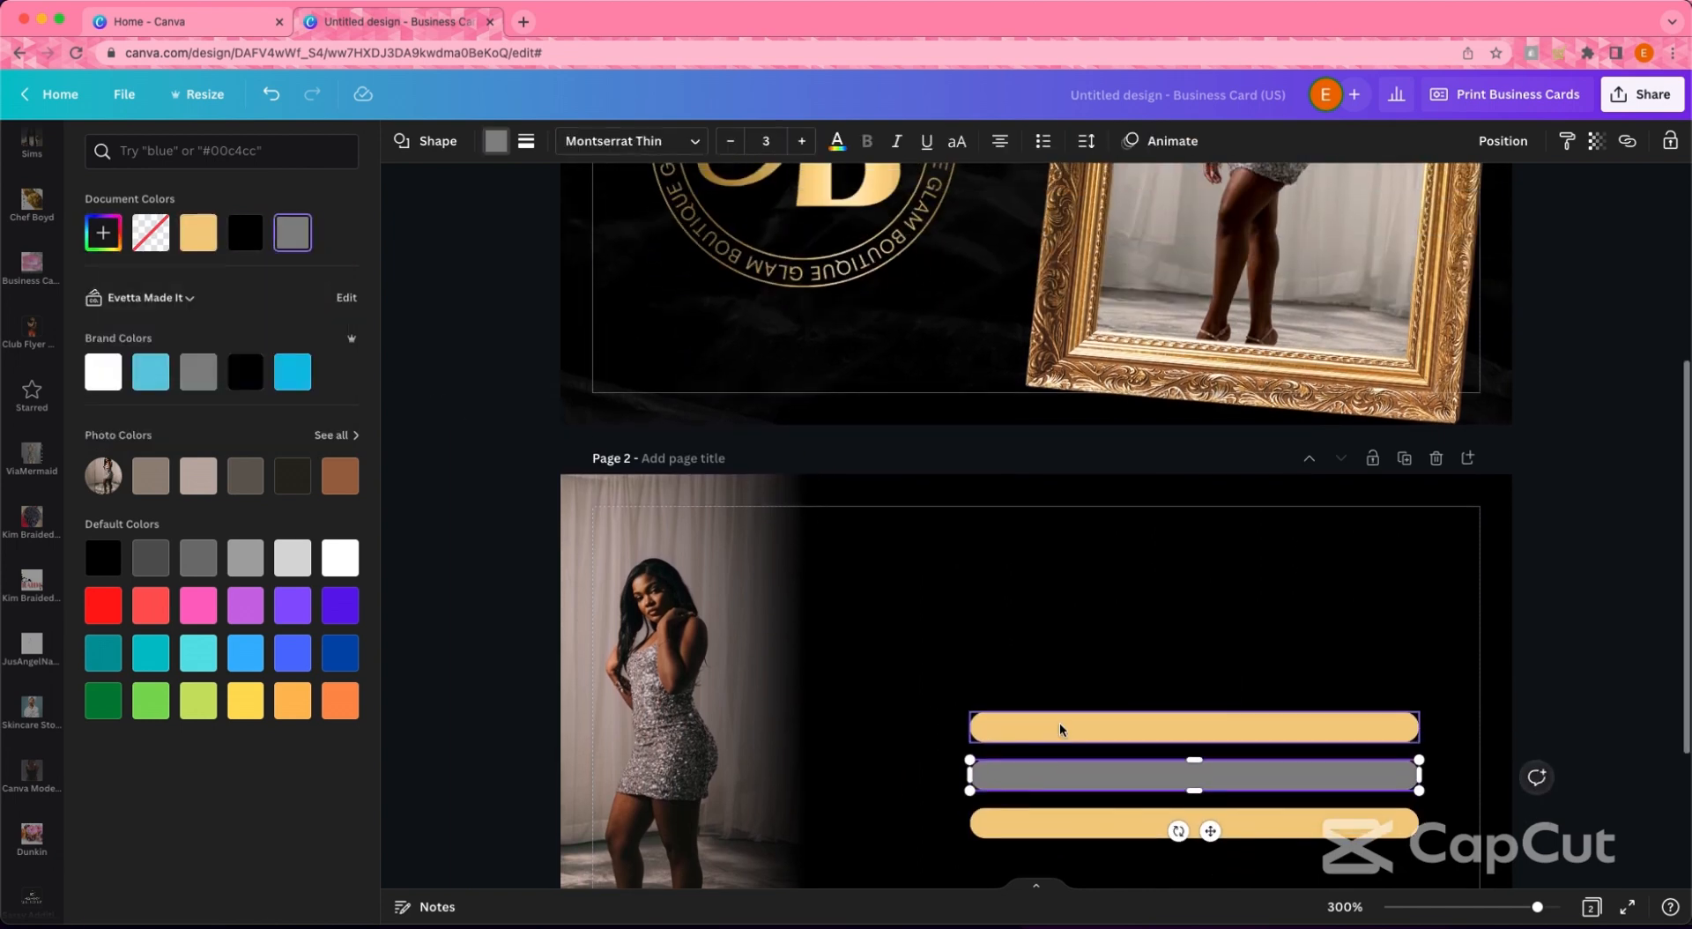
click(245, 371)
click(448, 455)
scroll(465, 476, down, 4)
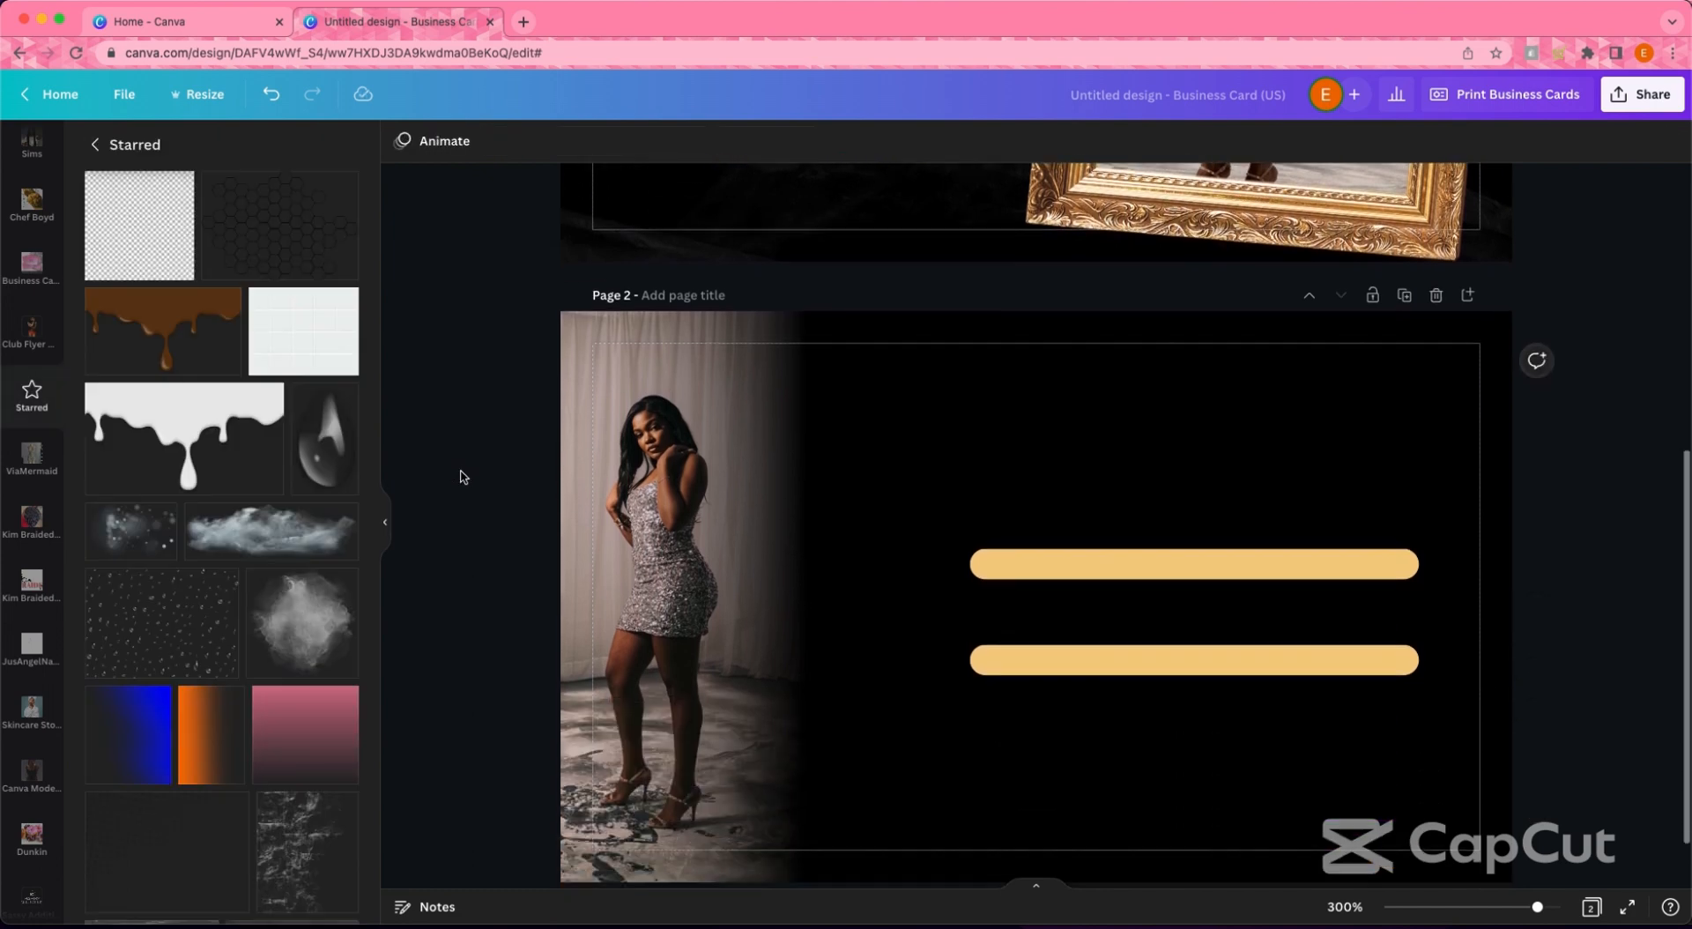
- Give the black middle bar a thin gold outline
click(494, 144)
click(556, 141)
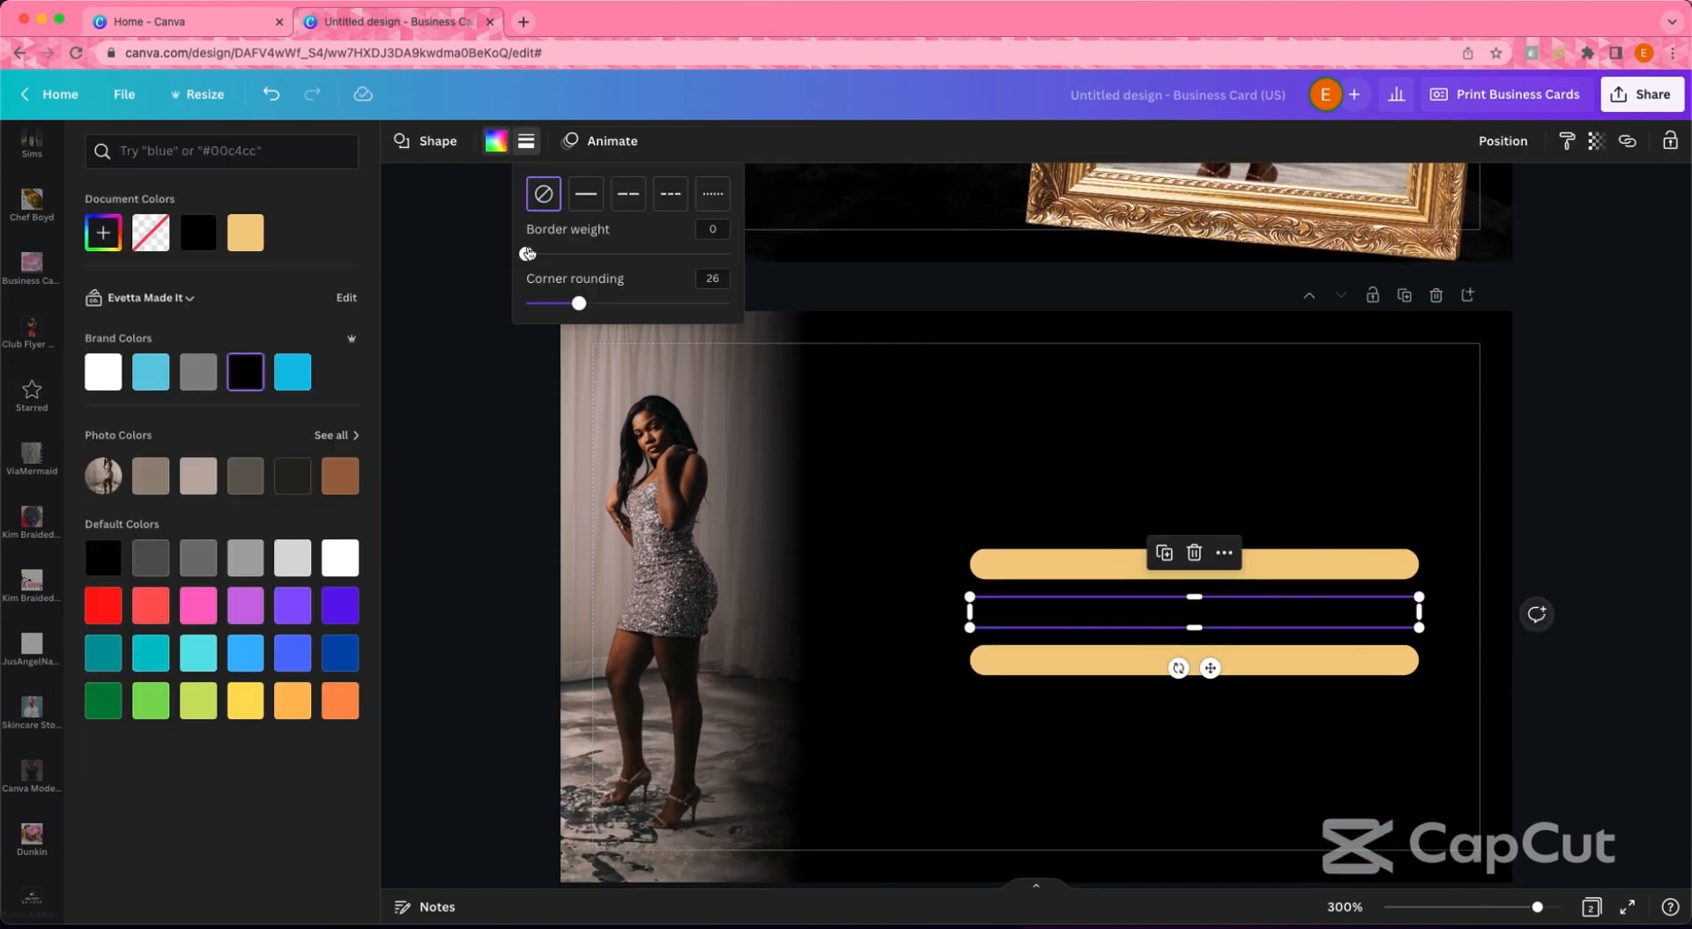
click(531, 253)
click(468, 371)
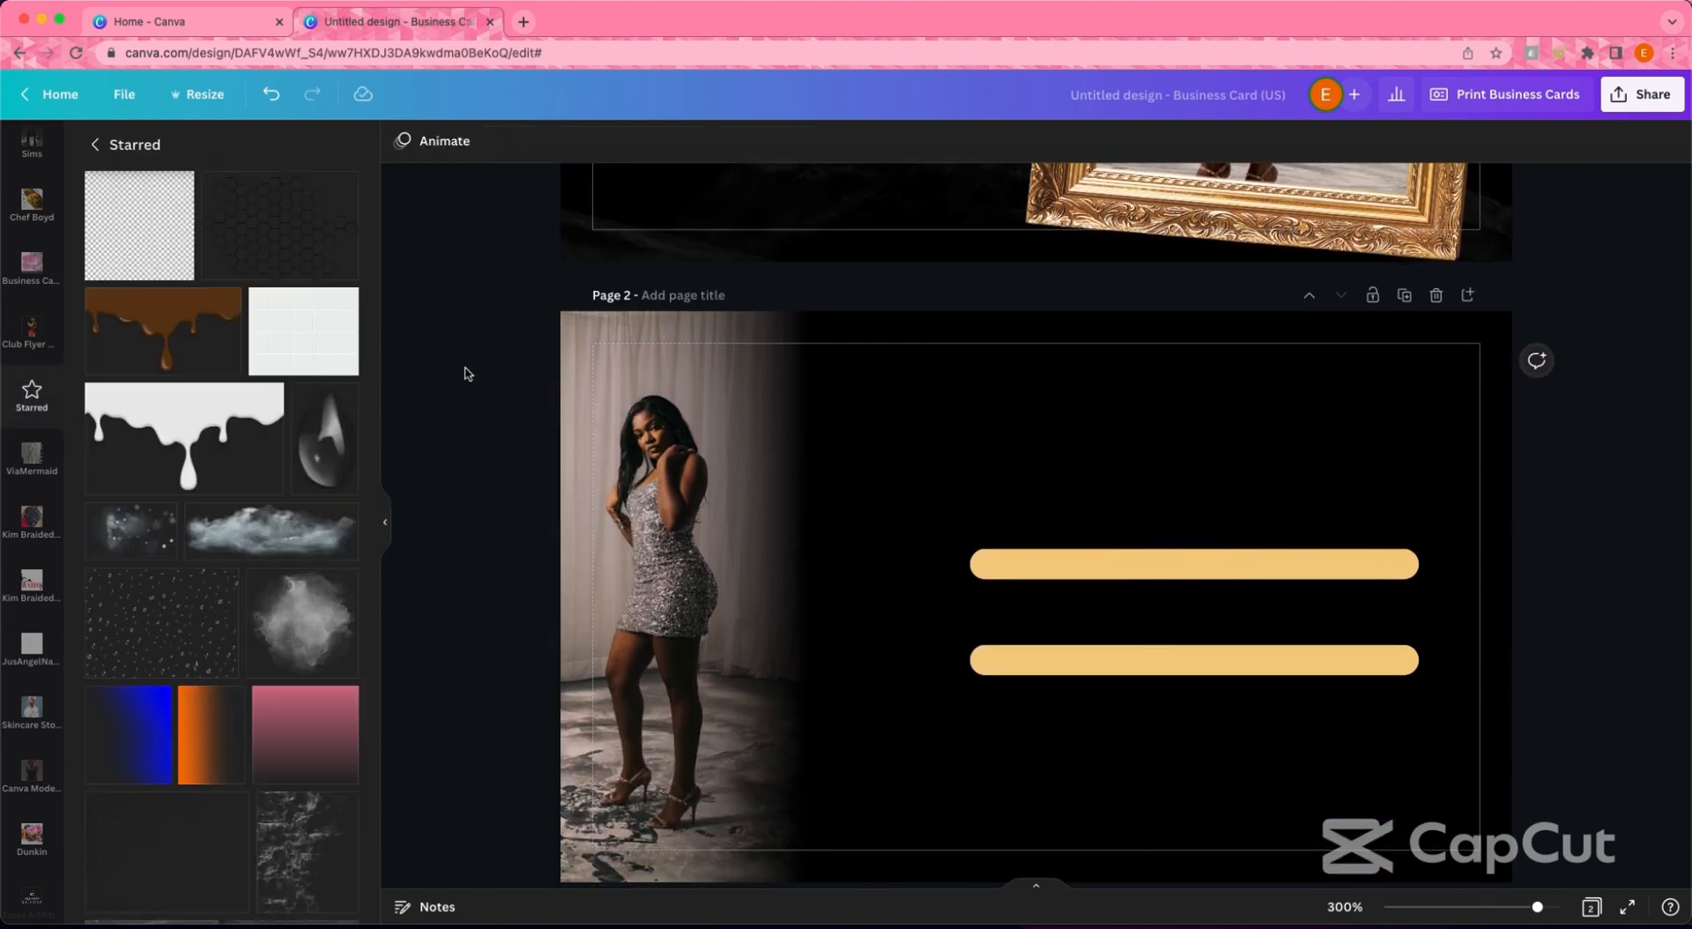
click(1066, 607)
click(526, 143)
click(554, 142)
click(529, 144)
click(199, 233)
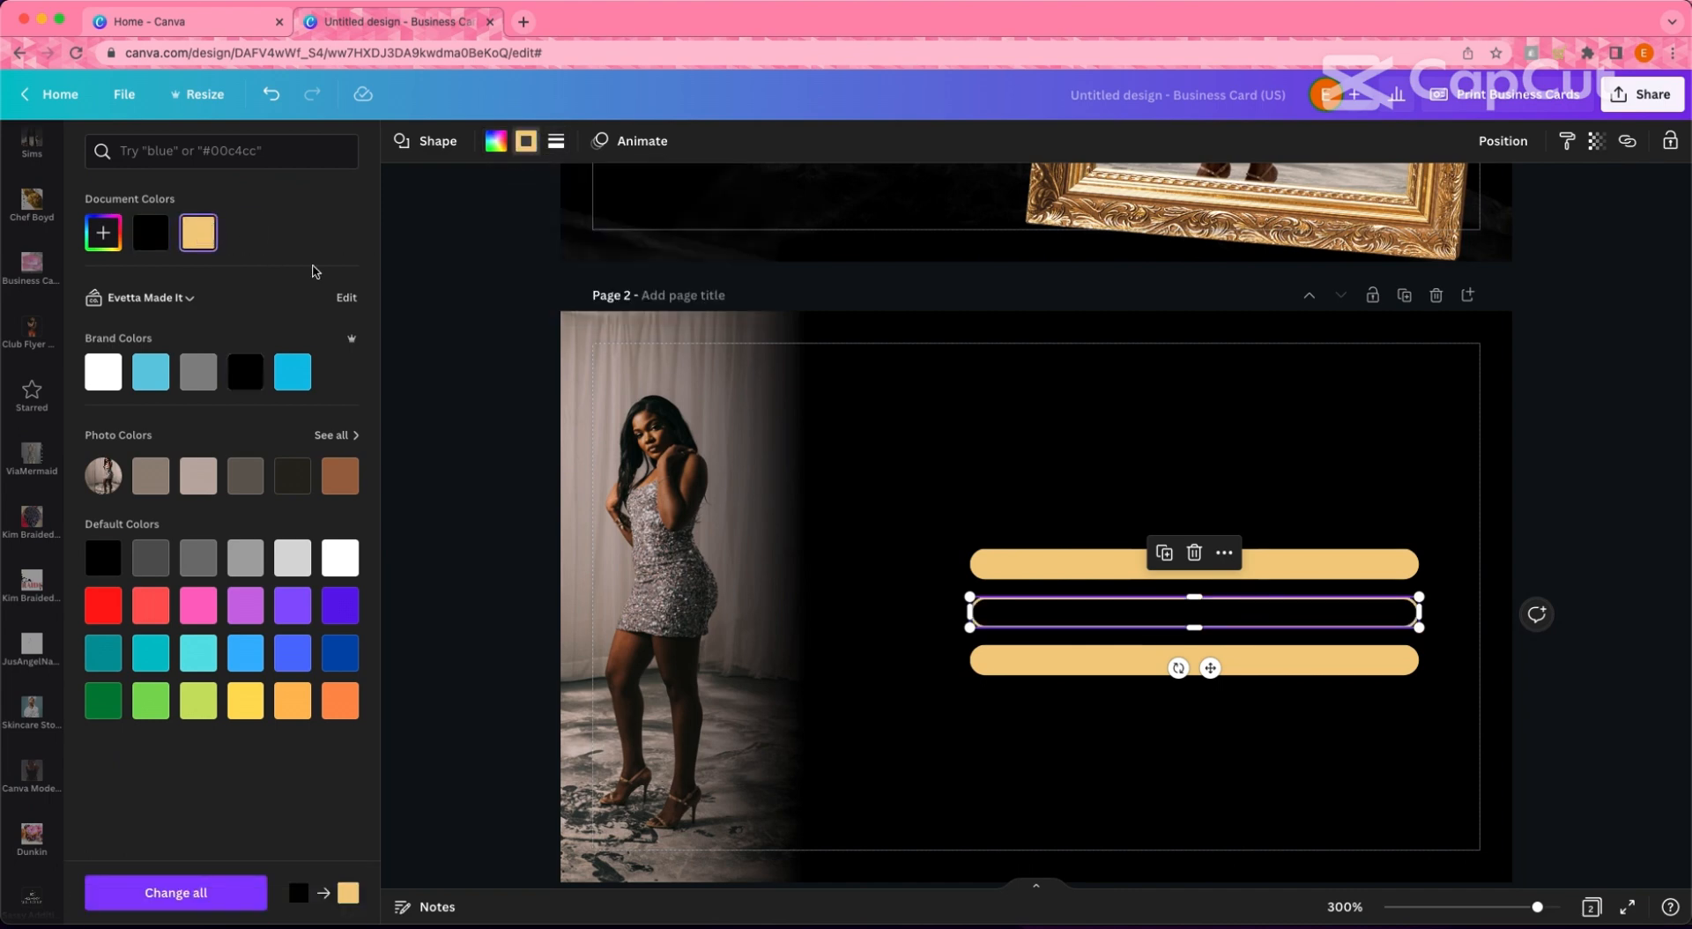
click(499, 324)
scroll(441, 324, down, 1)
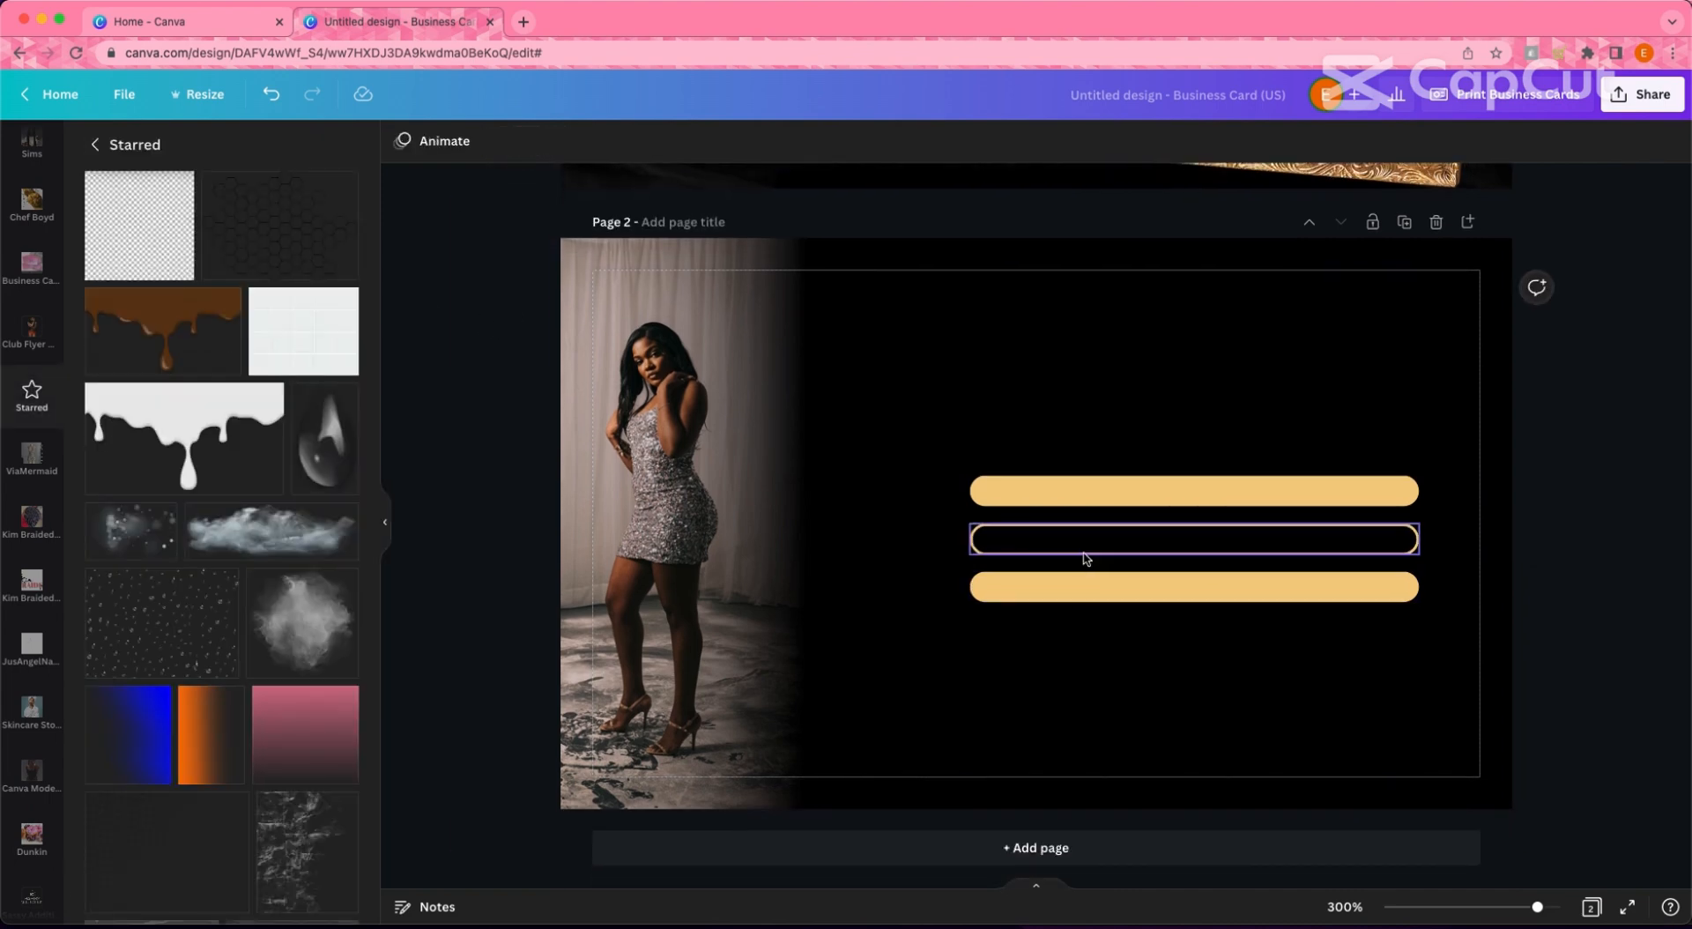
- Delete the gold-filled bars and duplicate the outlined bar into three stacked pills
click(1035, 497)
scroll(1114, 571, up, 1)
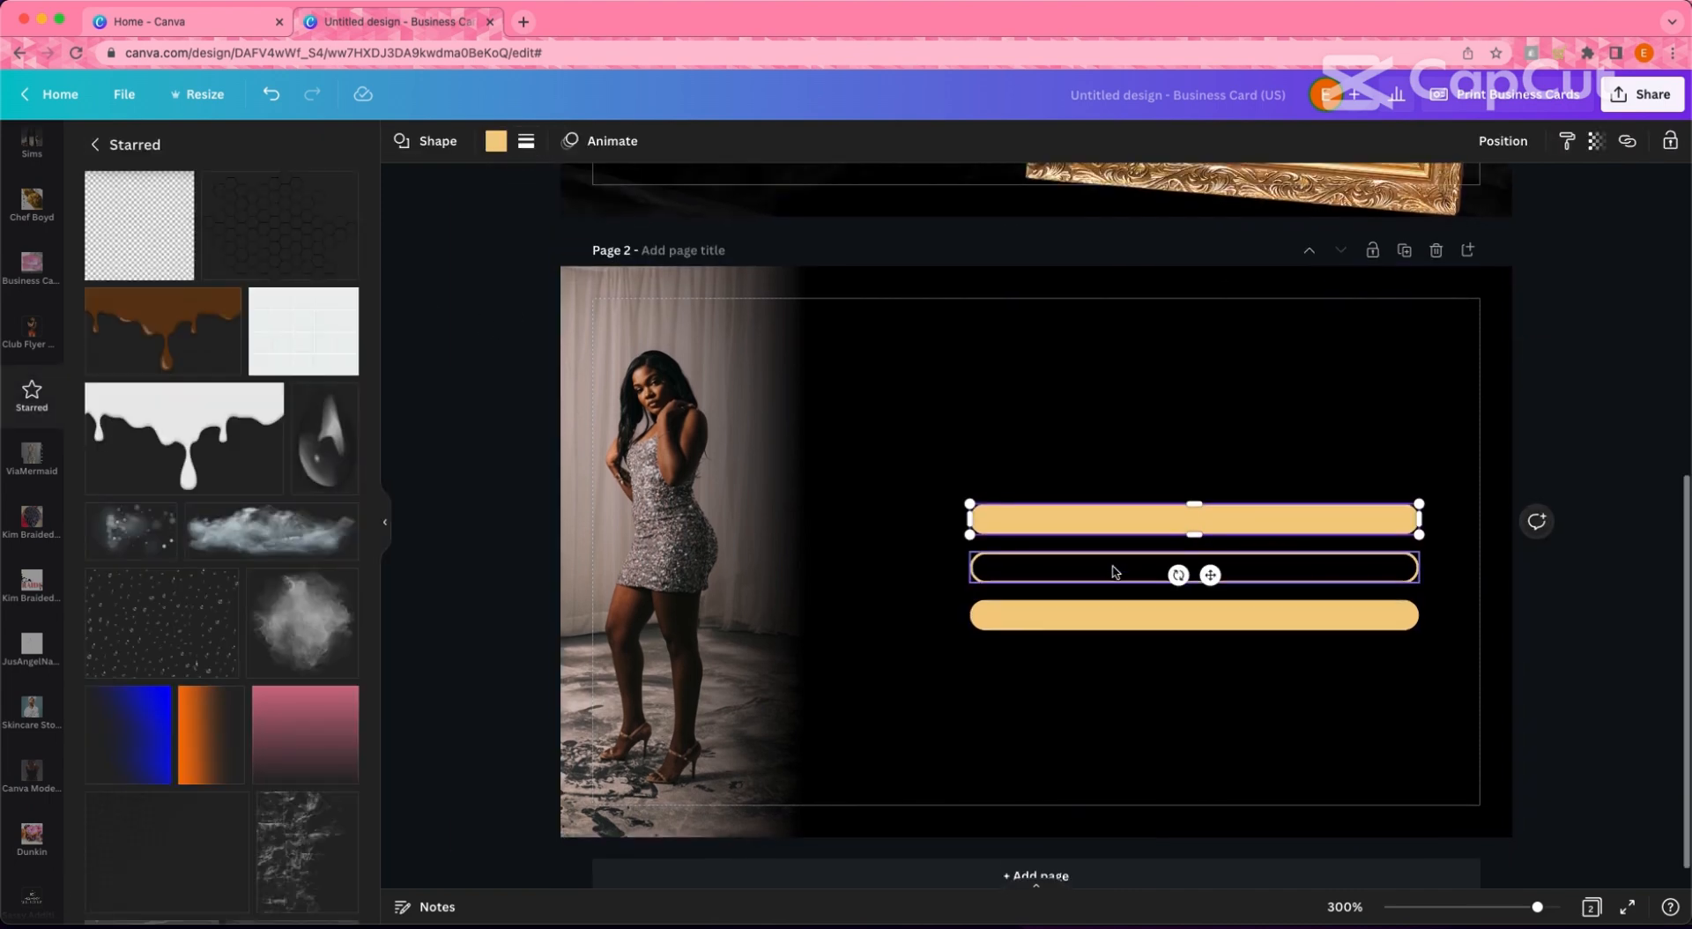
key(BackSpace)
click(1126, 573)
click(1164, 503)
drag(1252, 665, 1209, 571)
click(1164, 454)
click(1197, 614)
key(BackSpace)
- Select the three outlined pills together, enlarge them and centre them on the card's back
drag(1189, 690, 1173, 434)
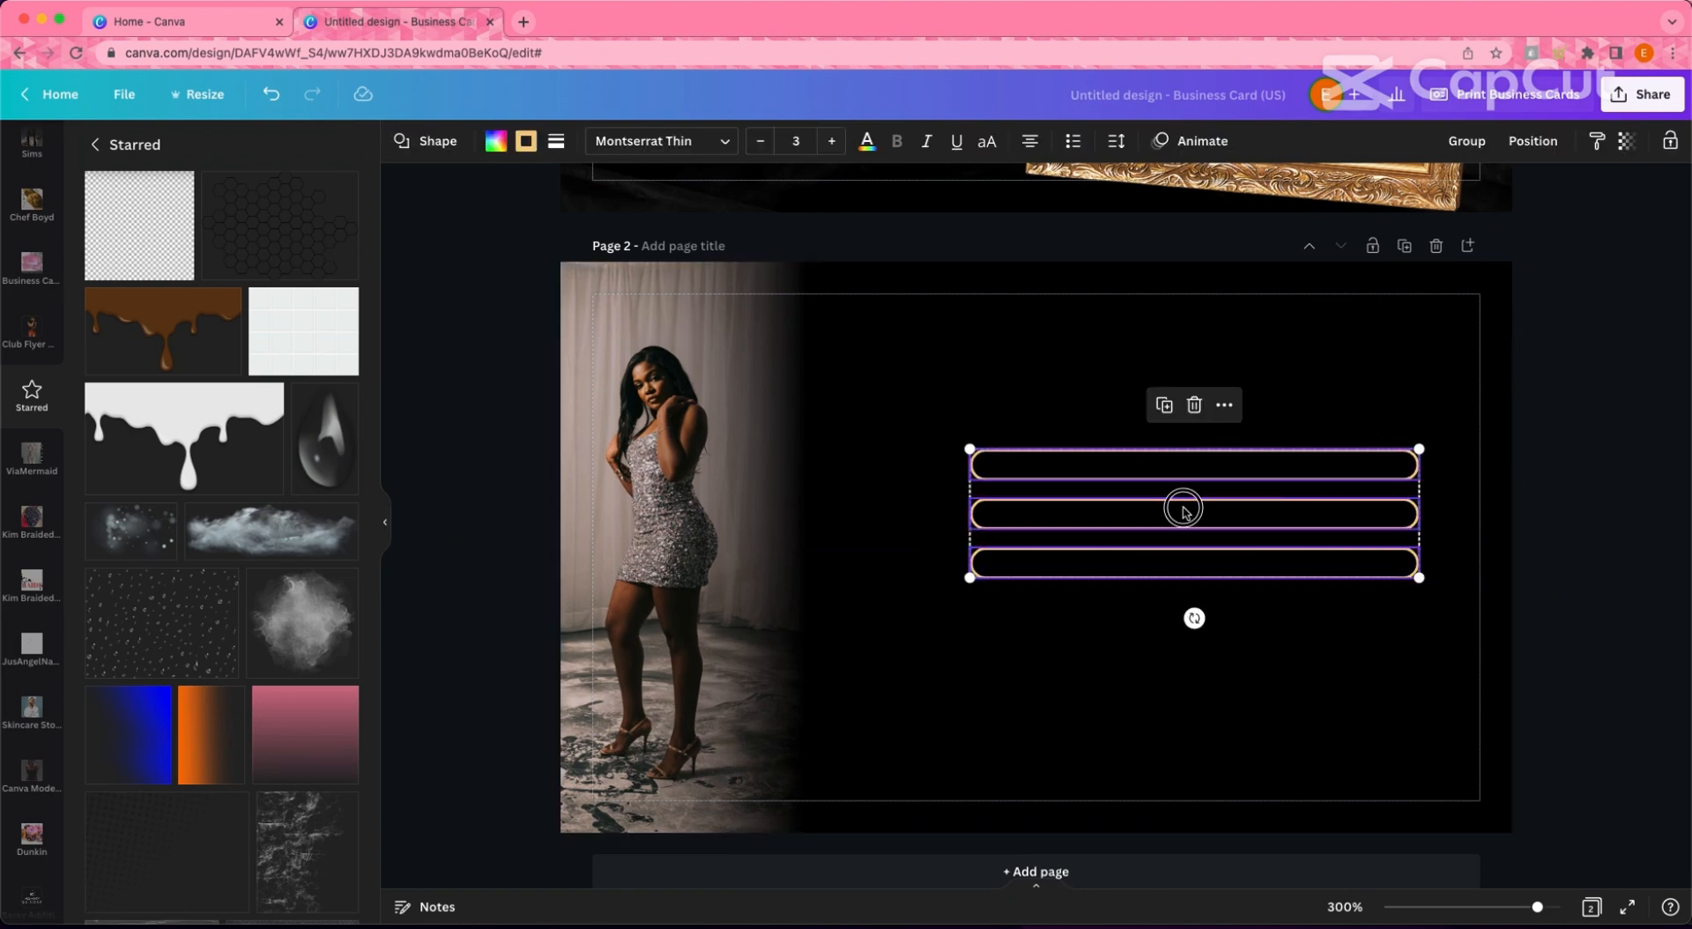
drag(1182, 506, 1143, 529)
drag(1382, 606, 1440, 623)
drag(1271, 589, 1231, 597)
click(1534, 479)
scroll(1269, 470, up, 1)
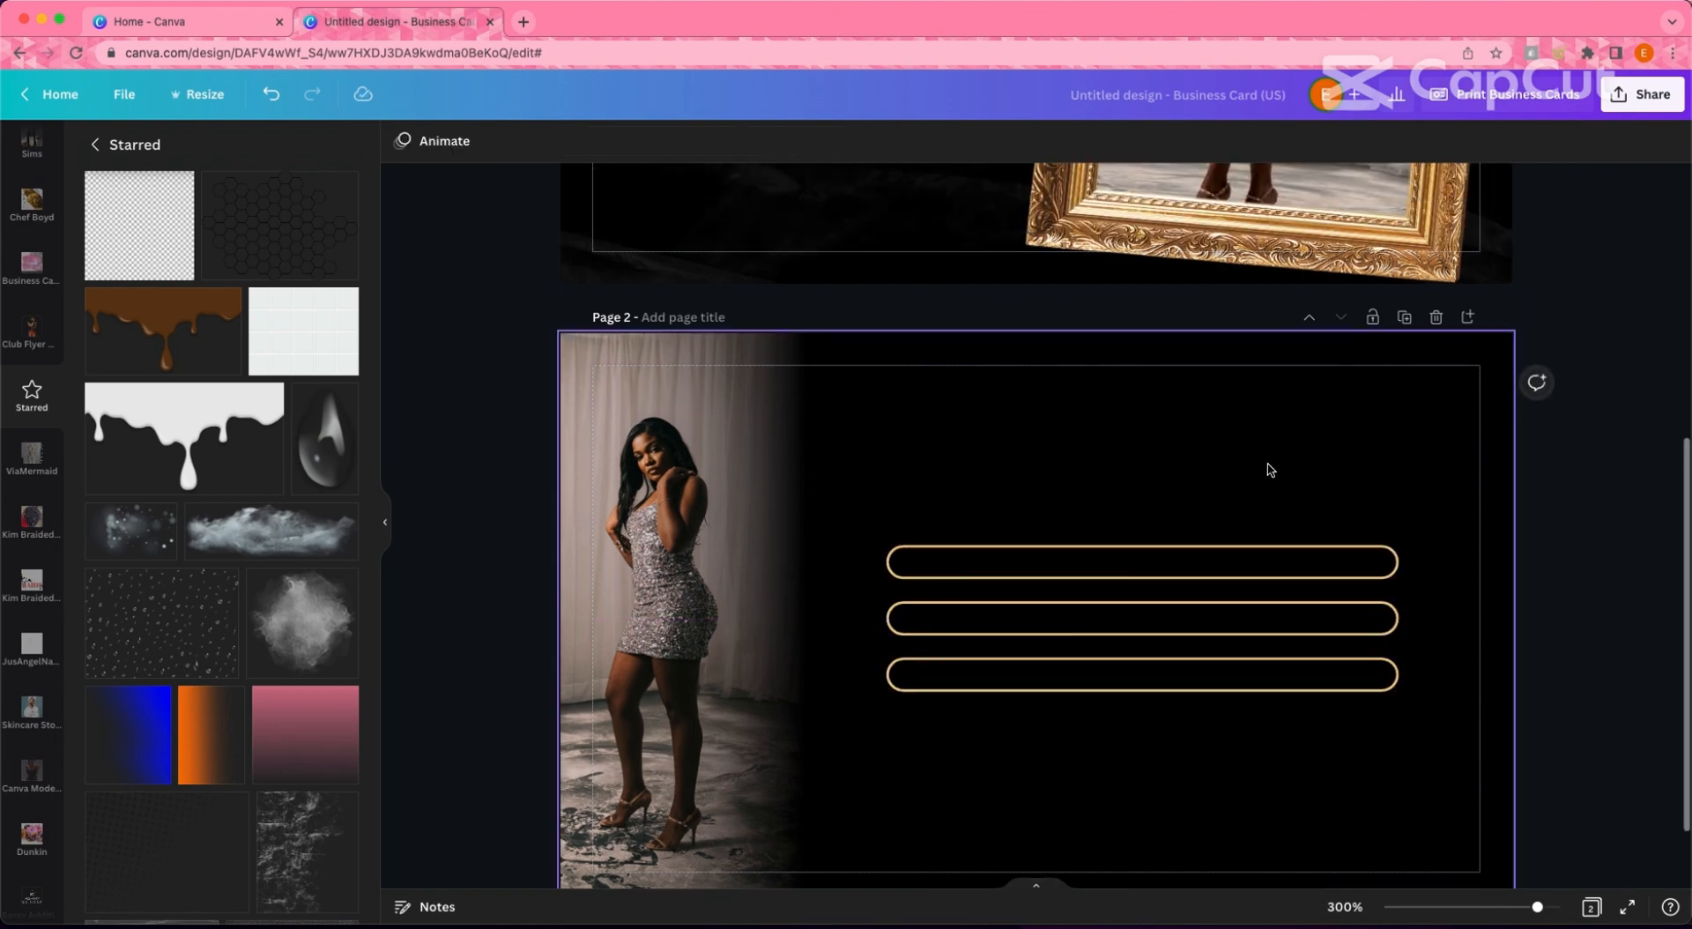
- Add a text box in a script font reading 'contact us'
key(t)
scroll(1167, 573, up, 2)
drag(1053, 791, 1159, 671)
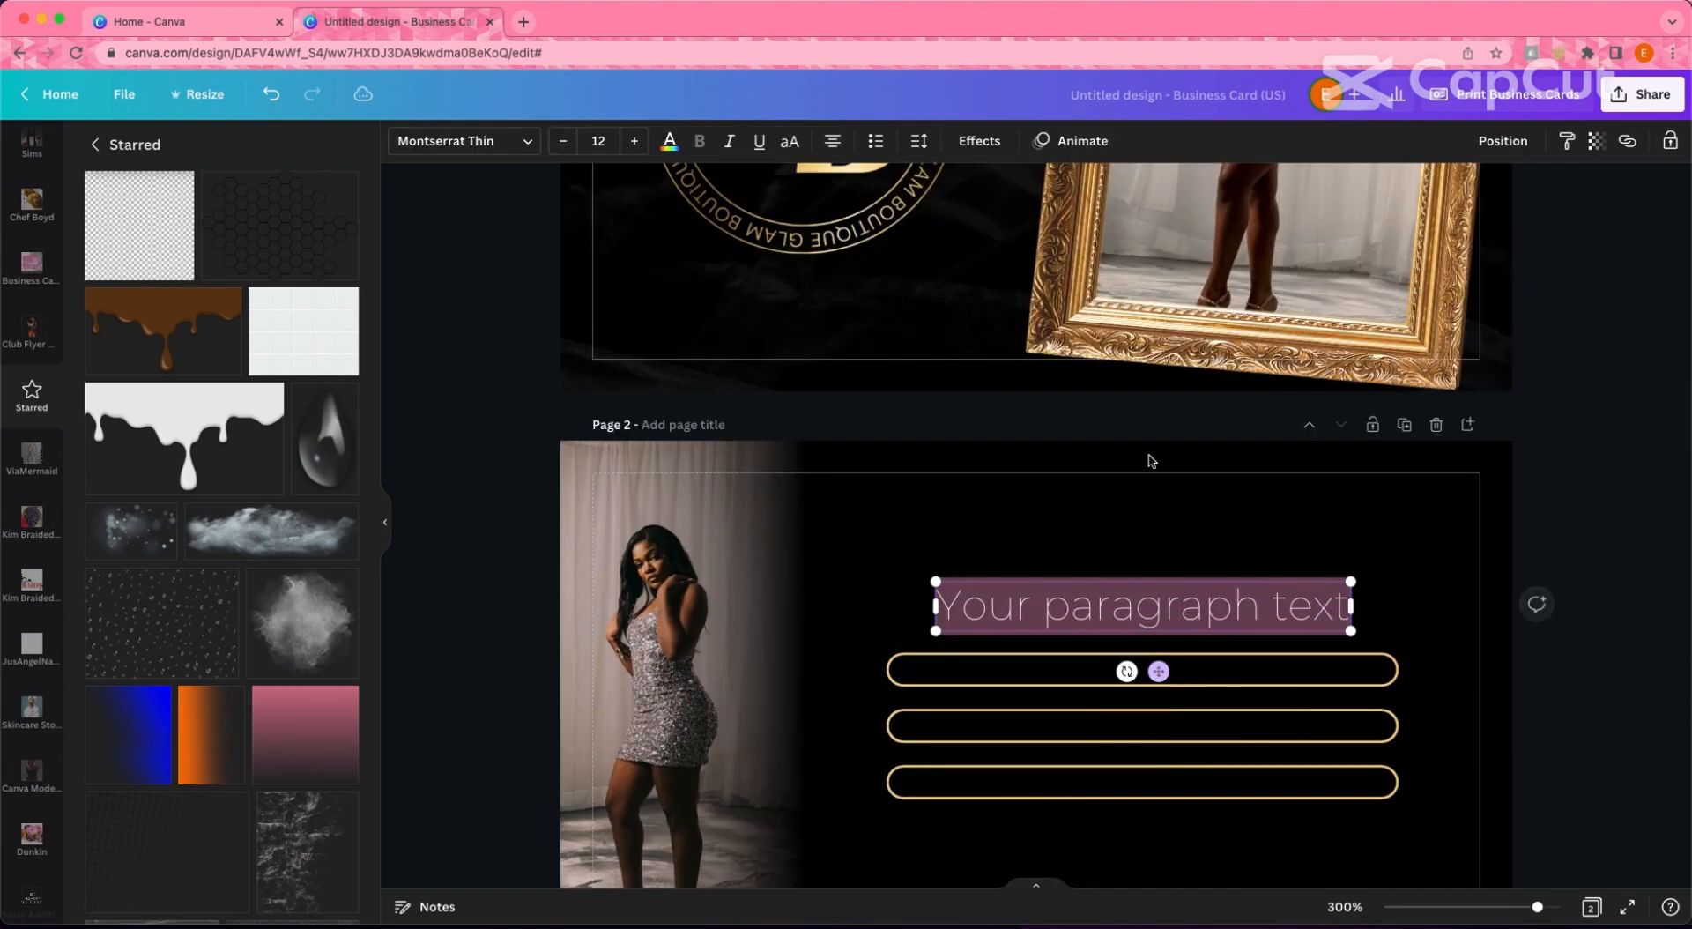
scroll(870, 291, up, 2)
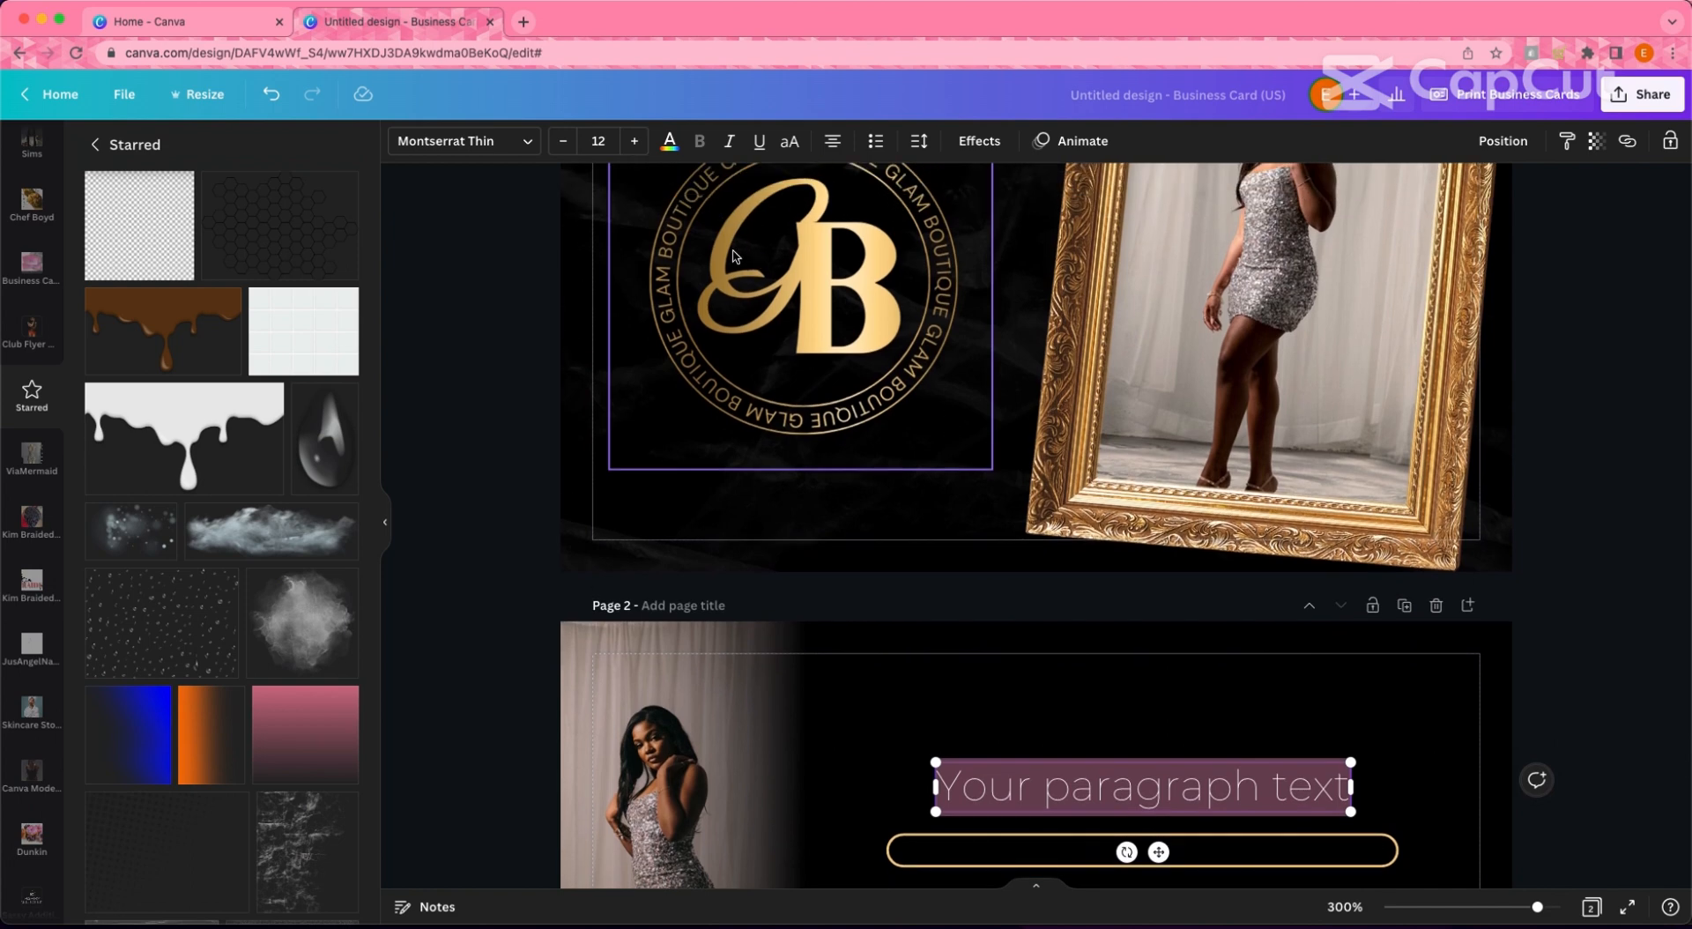
scroll(476, 430, down, 4)
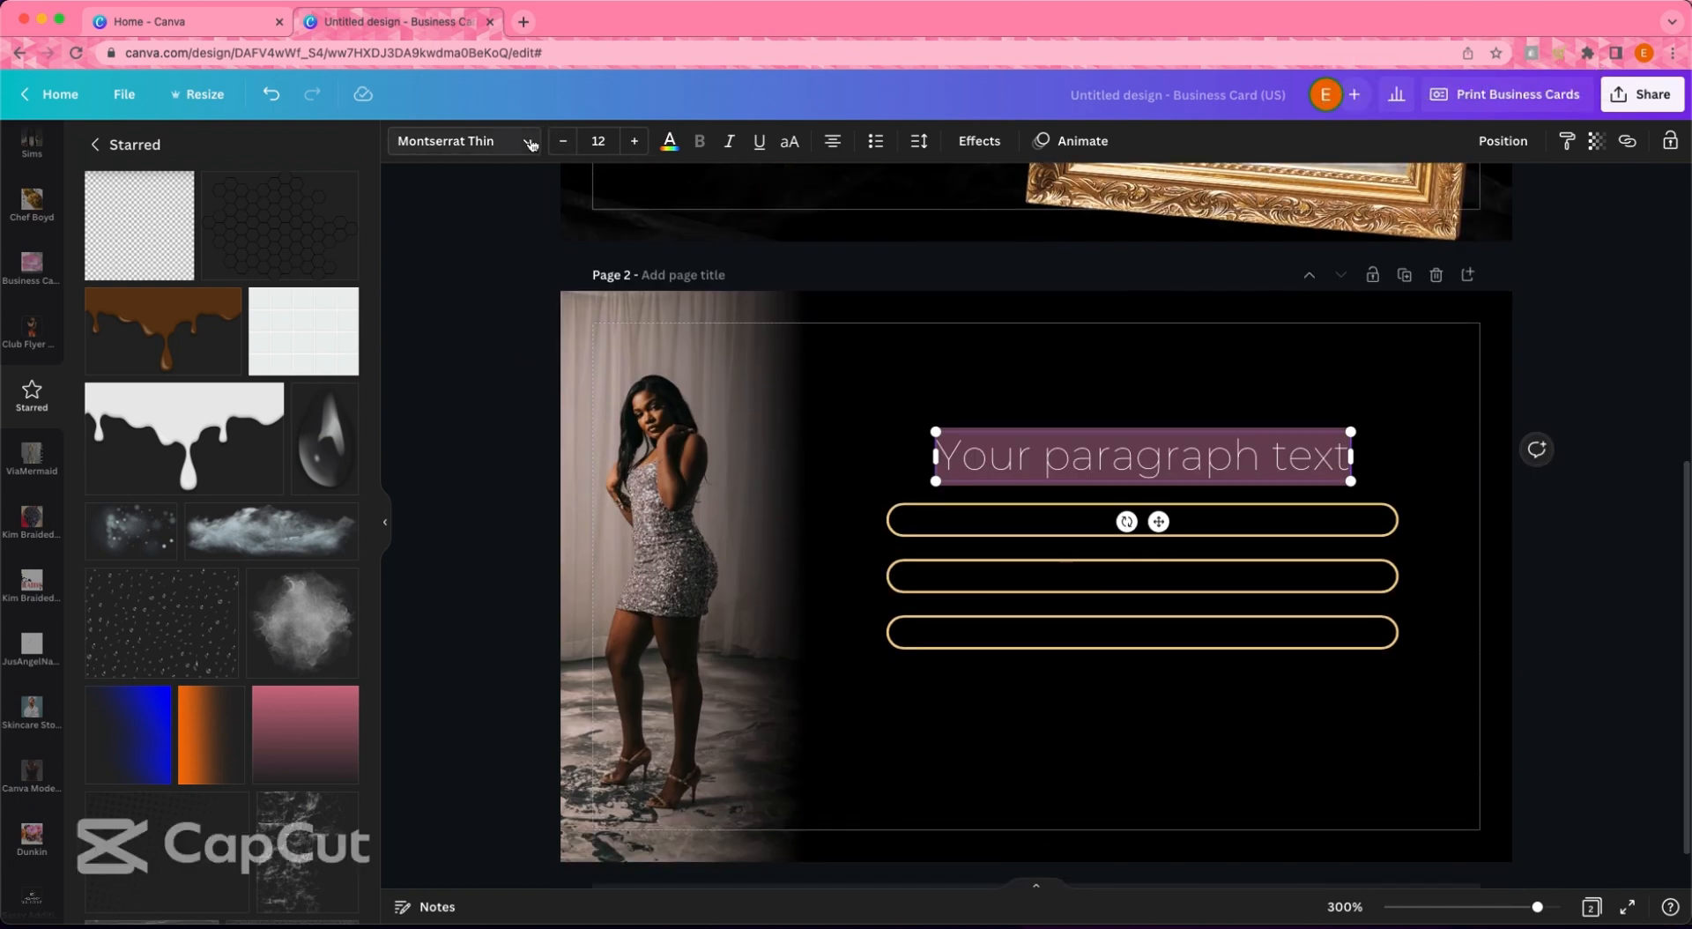
click(462, 141)
scroll(220, 741, down, 6)
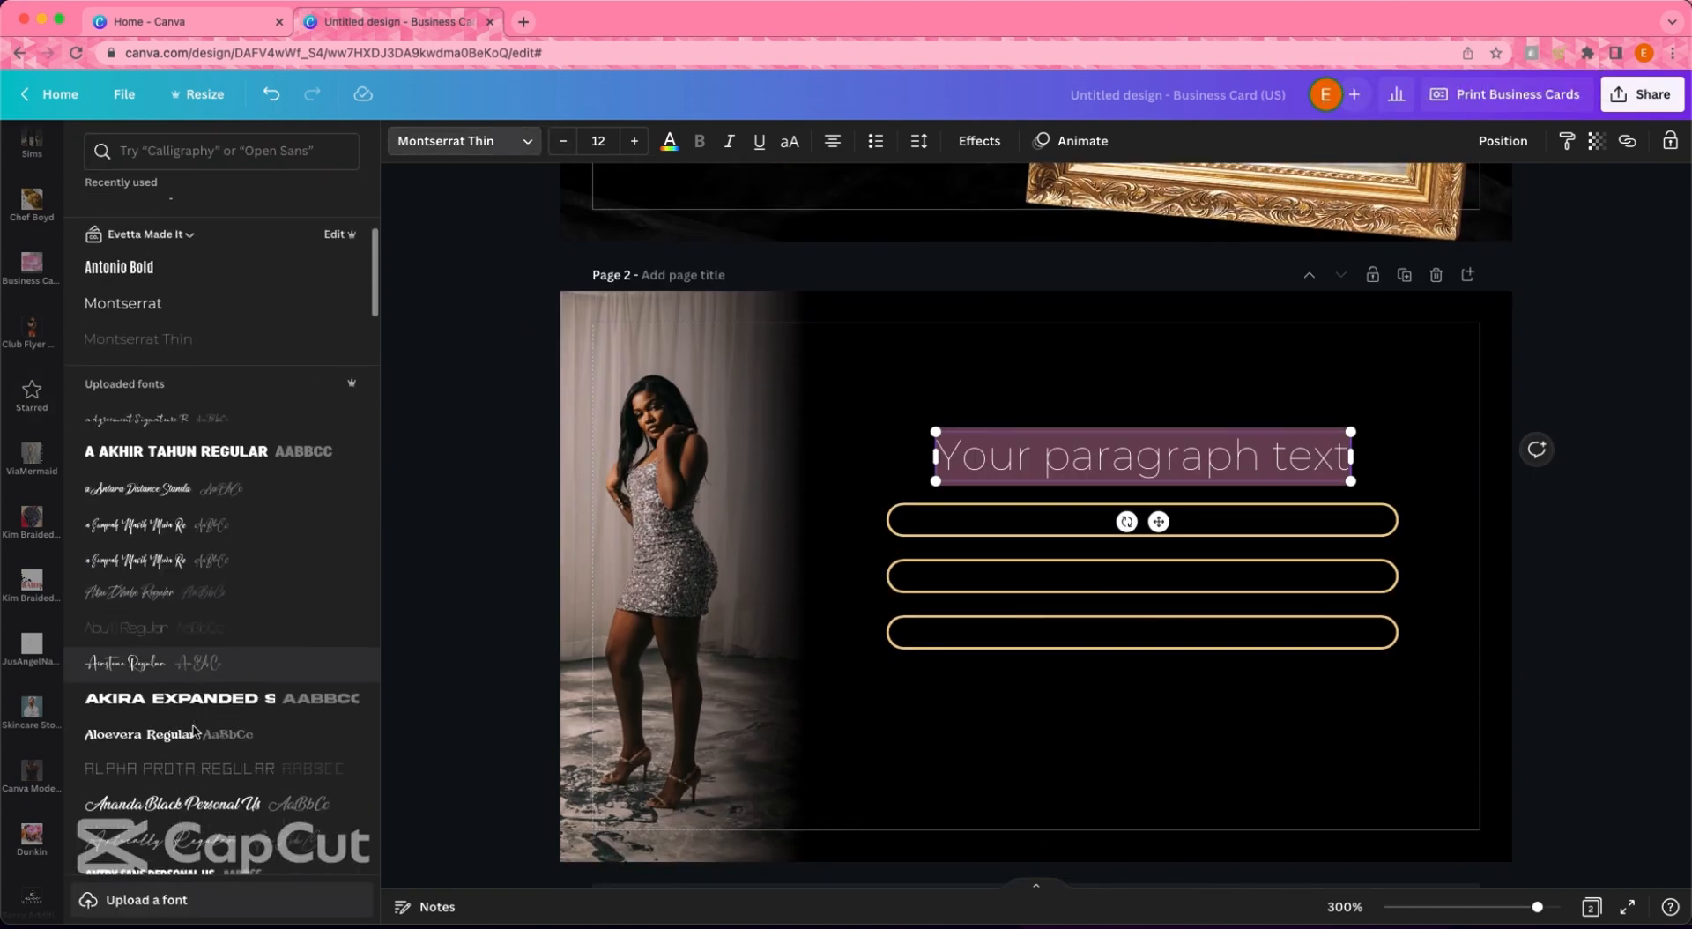
click(171, 726)
text(ca)
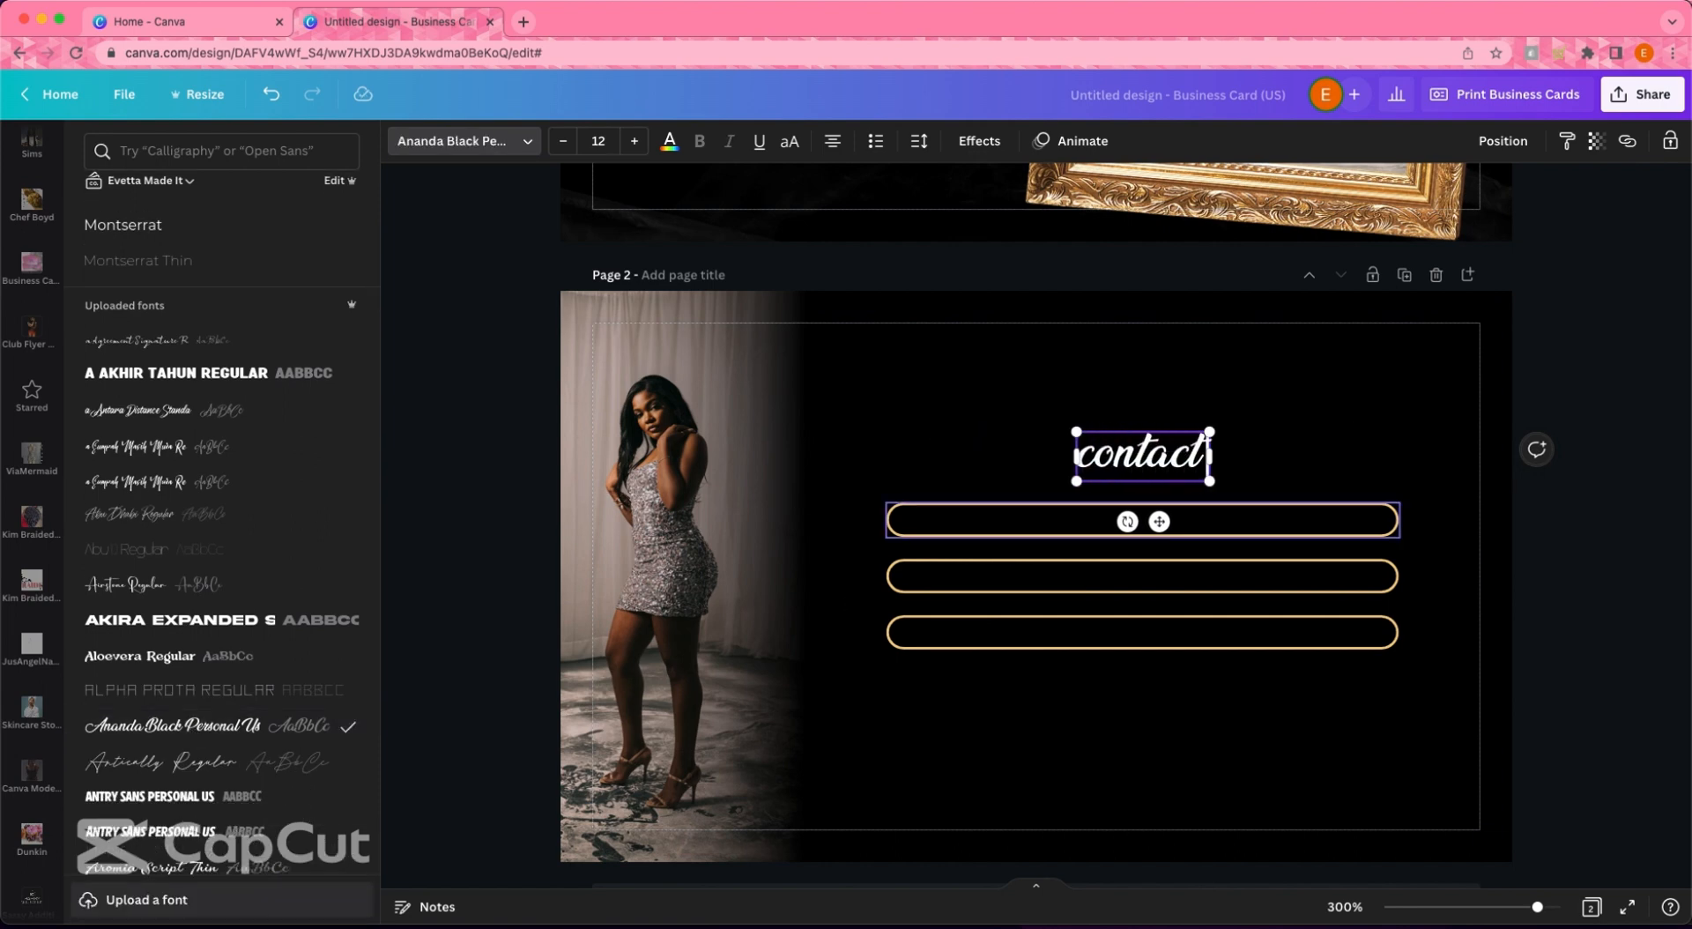
text(ntact us)
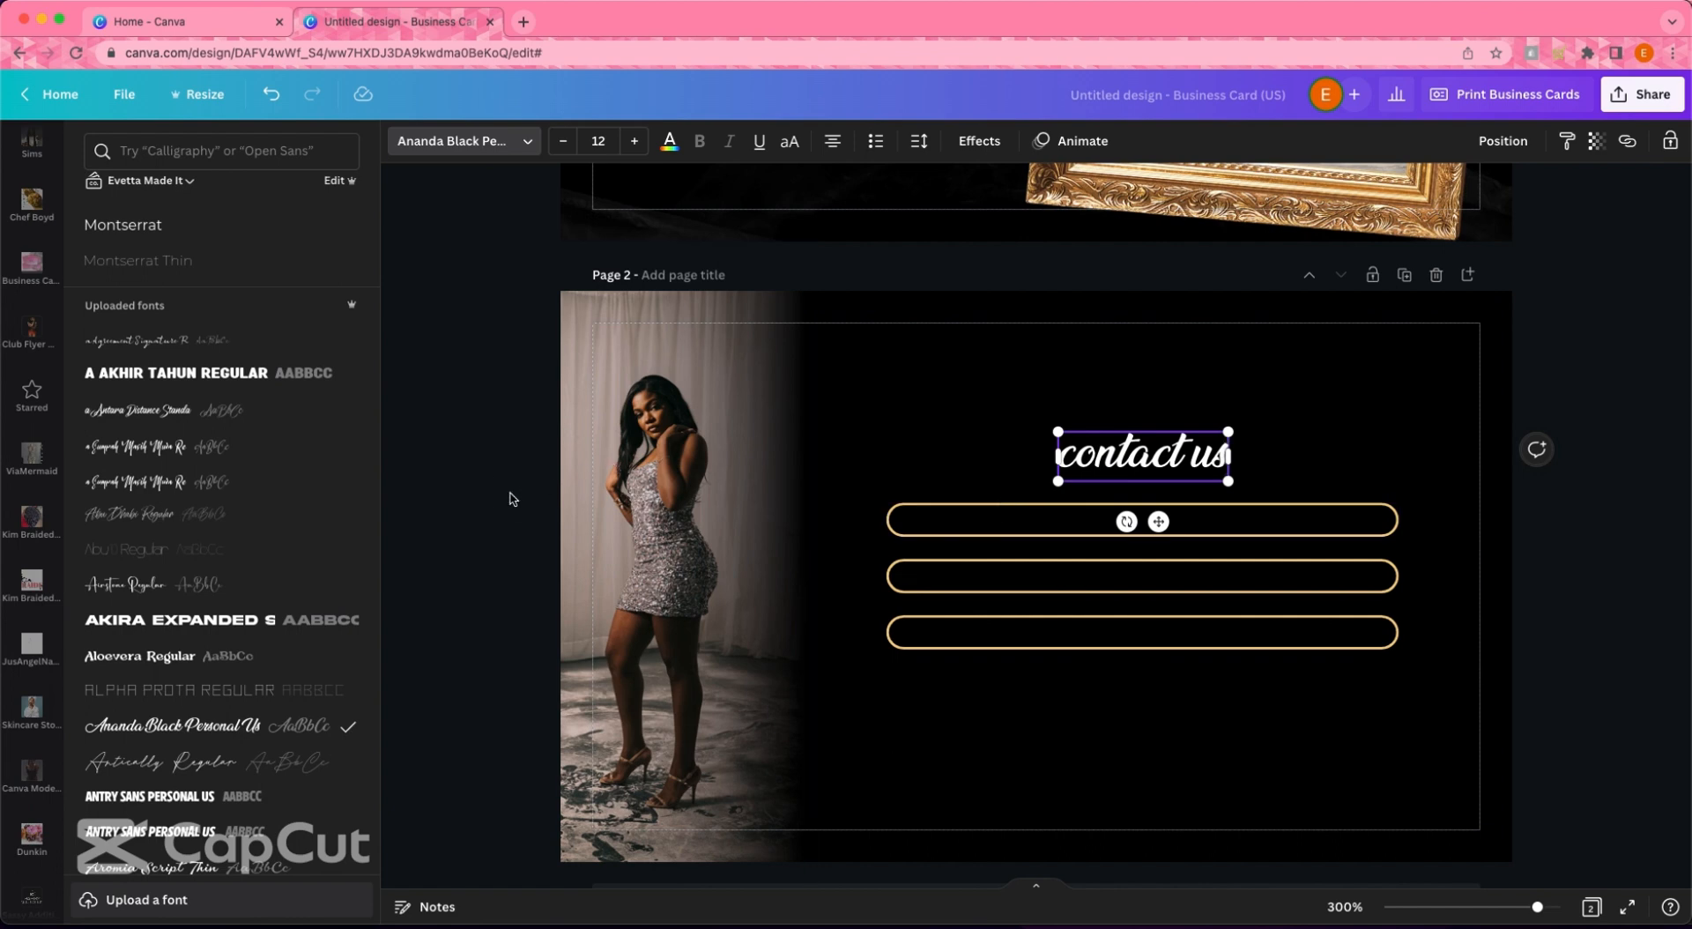
- Centre the 'contact us' heading above the pills and colour it gold
click(1515, 568)
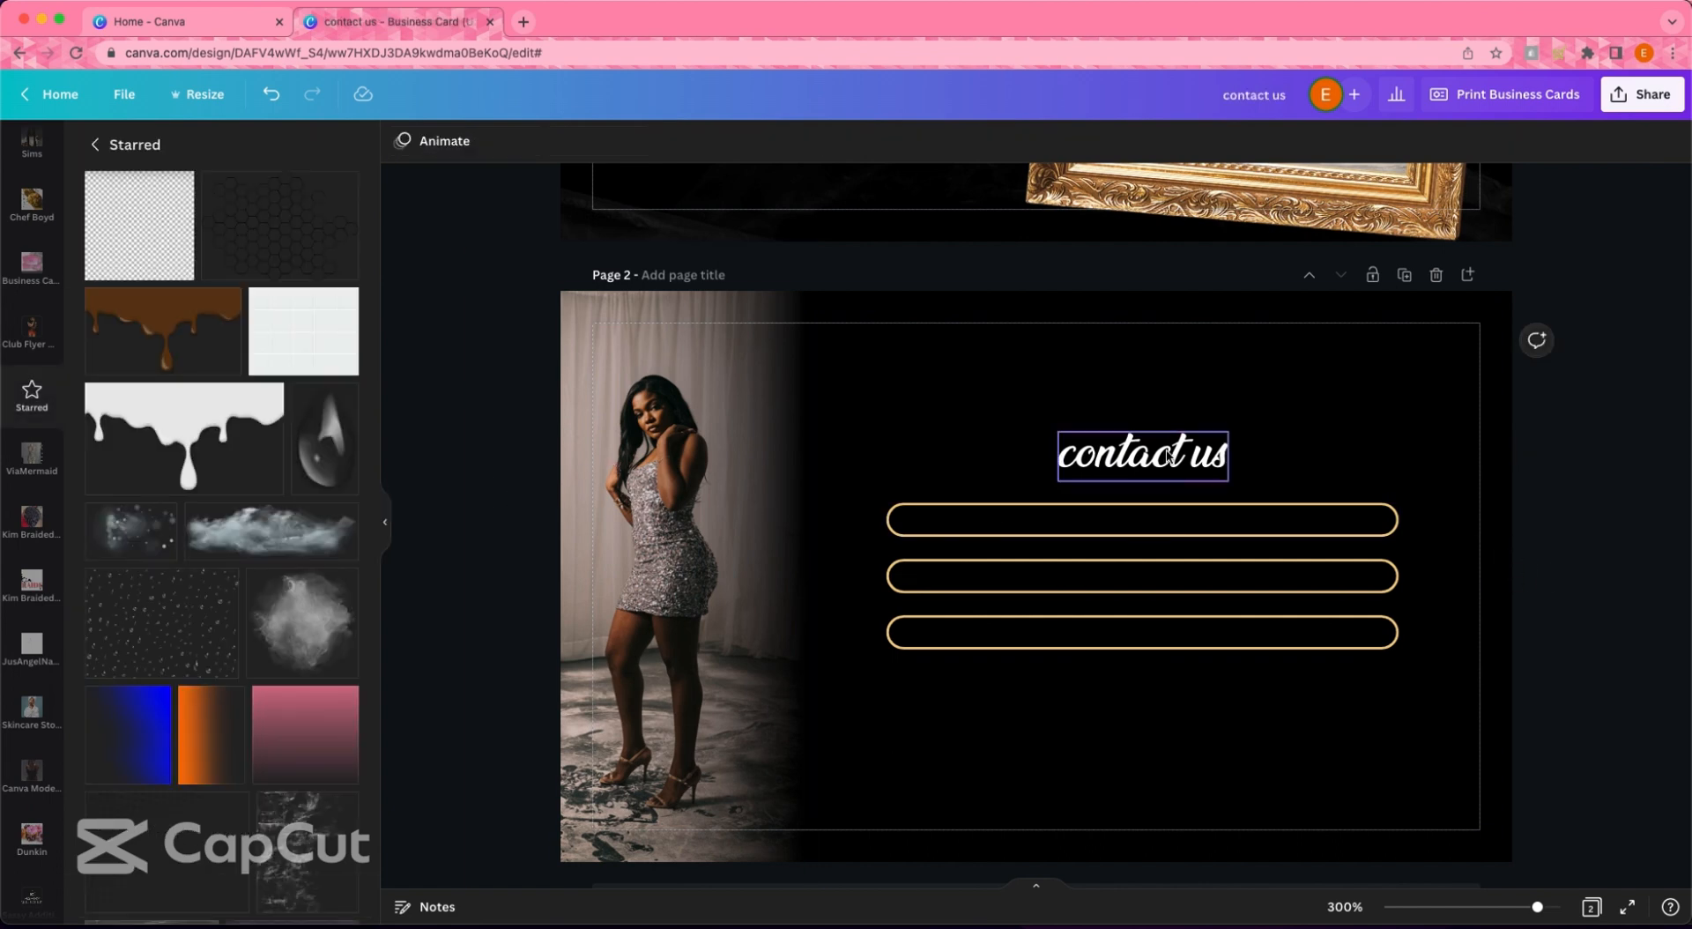
mouse_move(1182, 461)
mouse_down()
mouse_move(1160, 462)
mouse_move(1182, 462)
mouse_up()
click(529, 147)
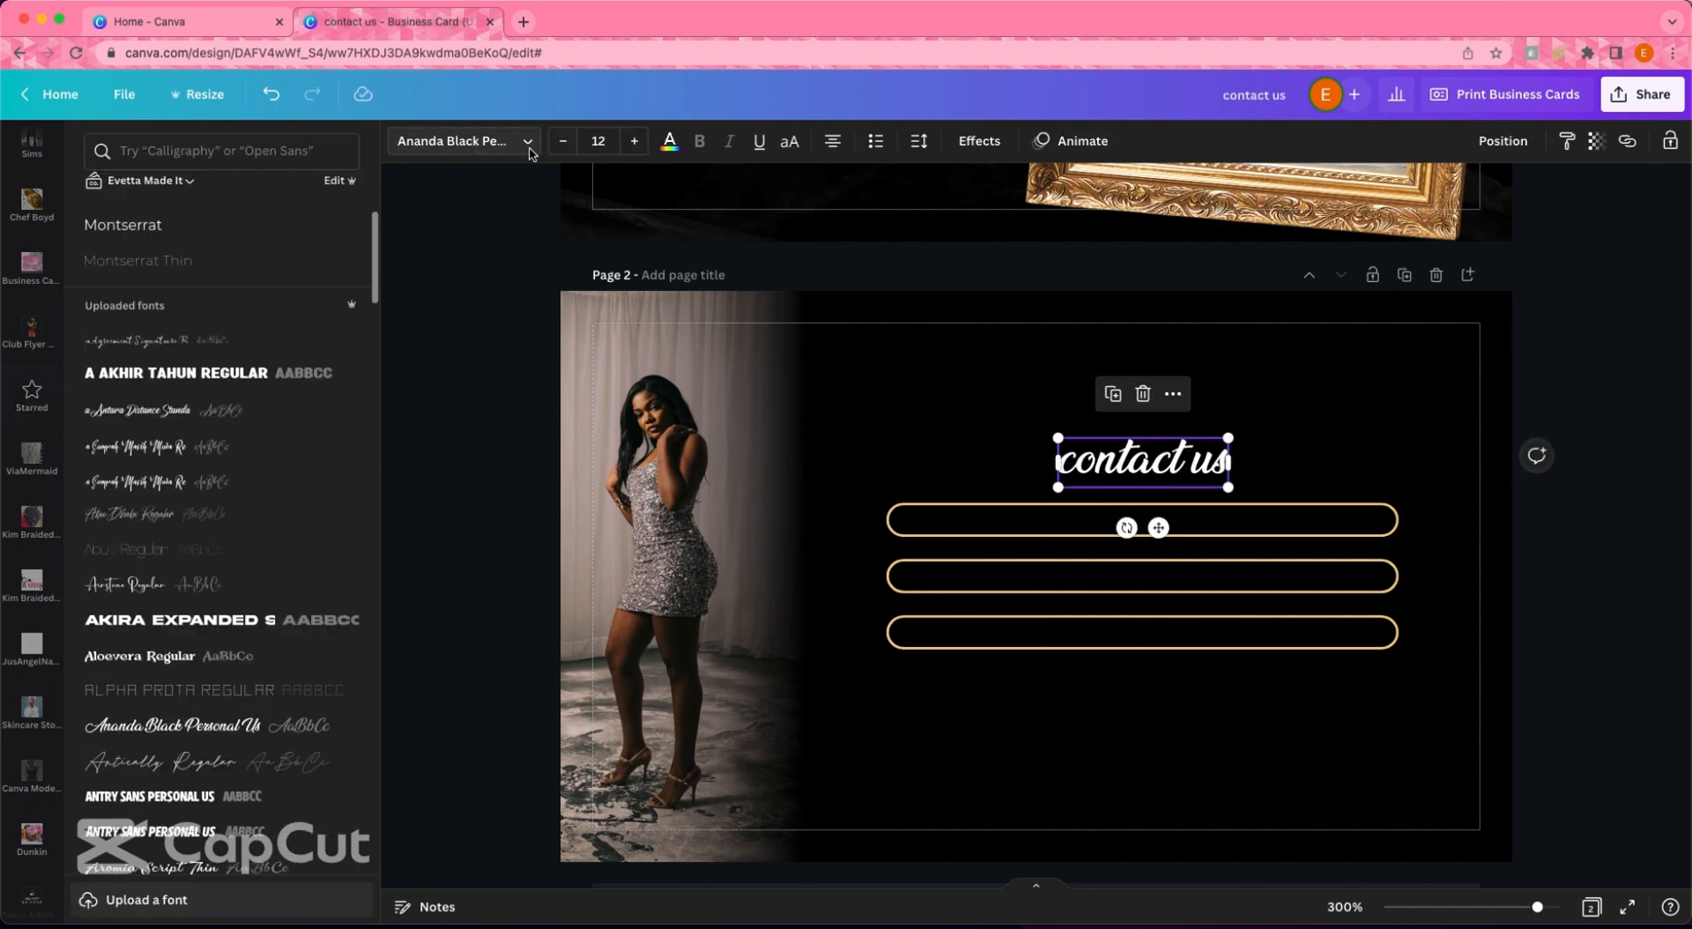
click(672, 145)
click(438, 349)
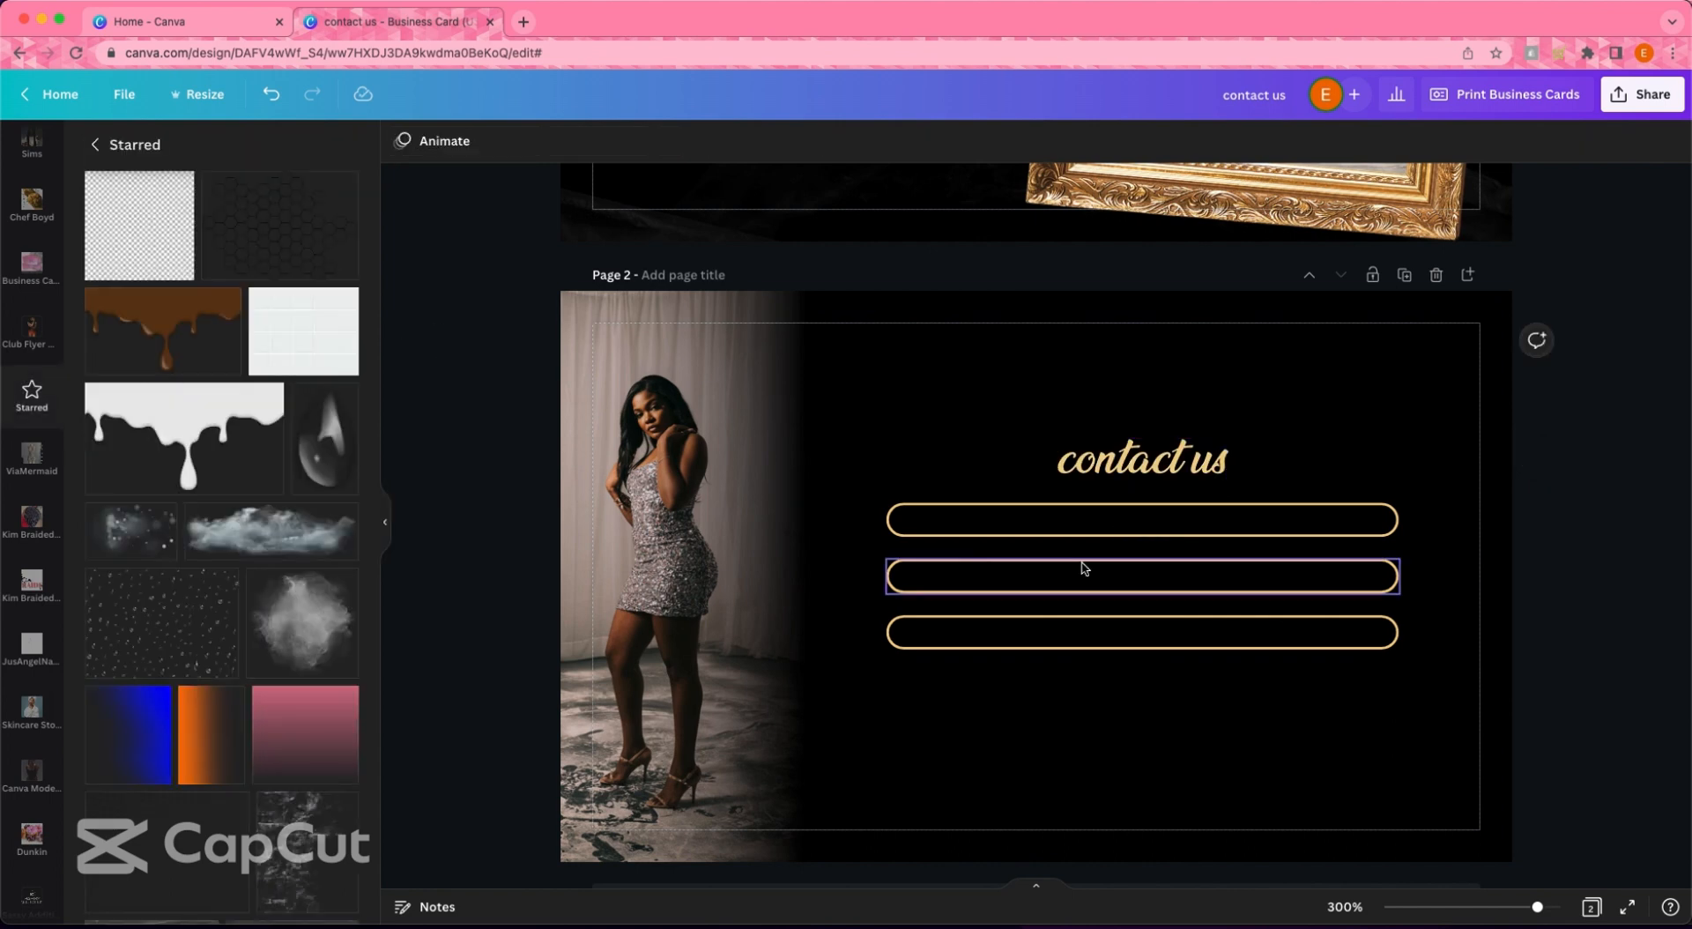
click(1216, 535)
scroll(986, 427, up, 5)
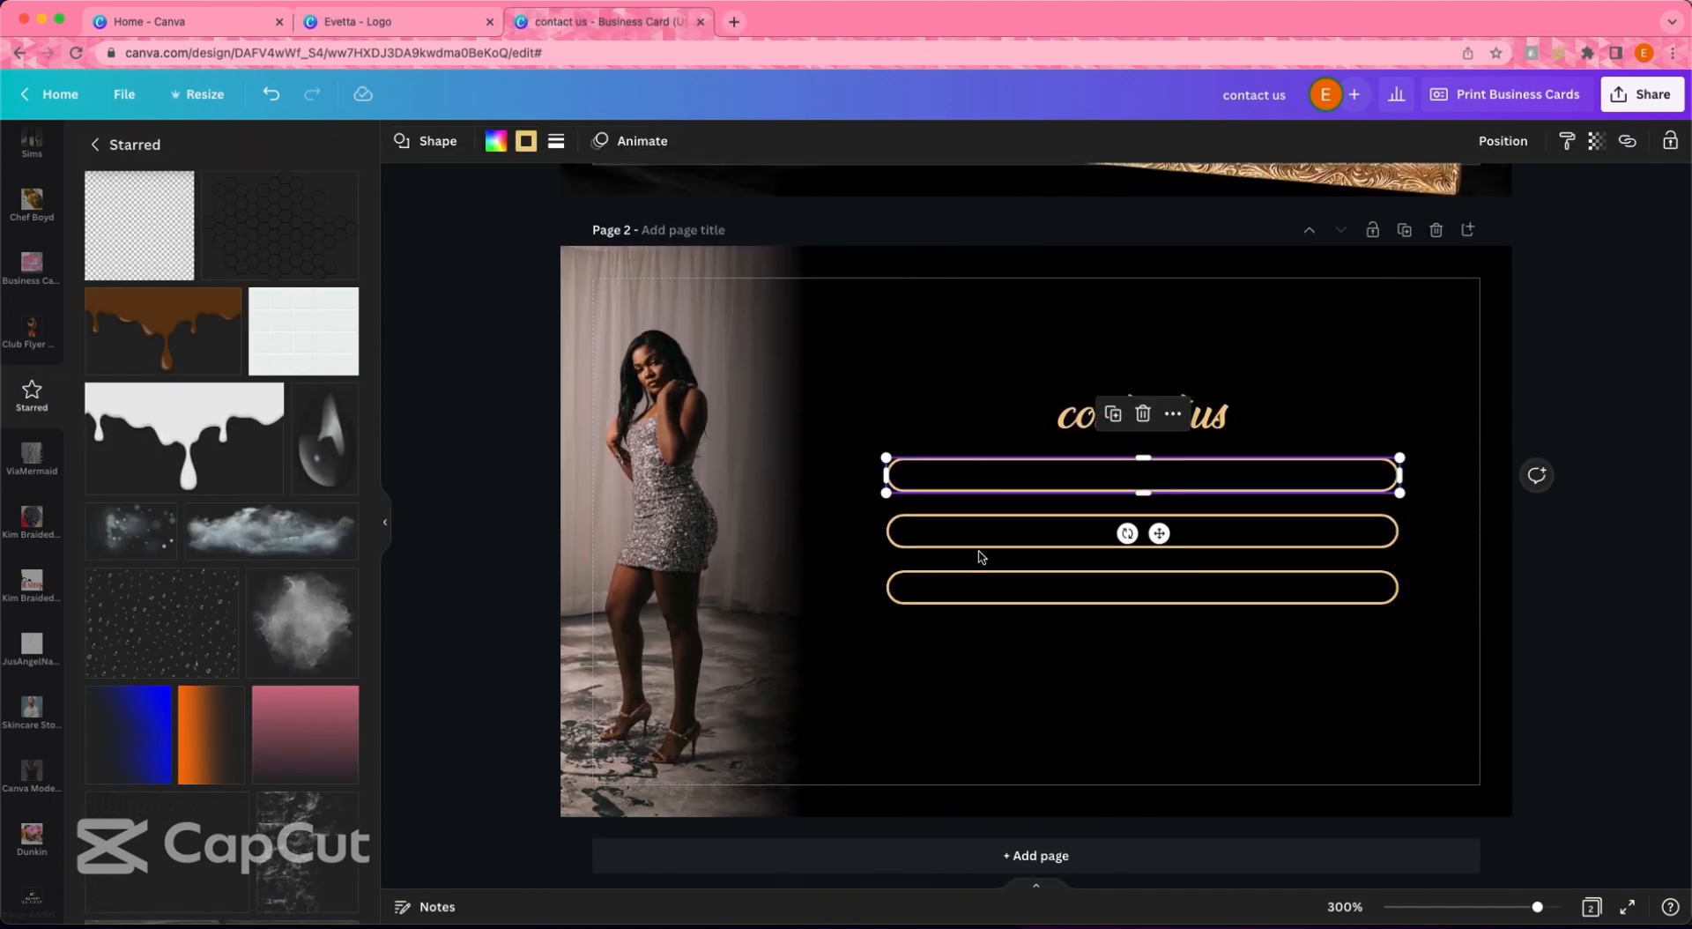
- Add a DM Sans text box with the shop's phone number, sized to fit the top pill
double_click(984, 551)
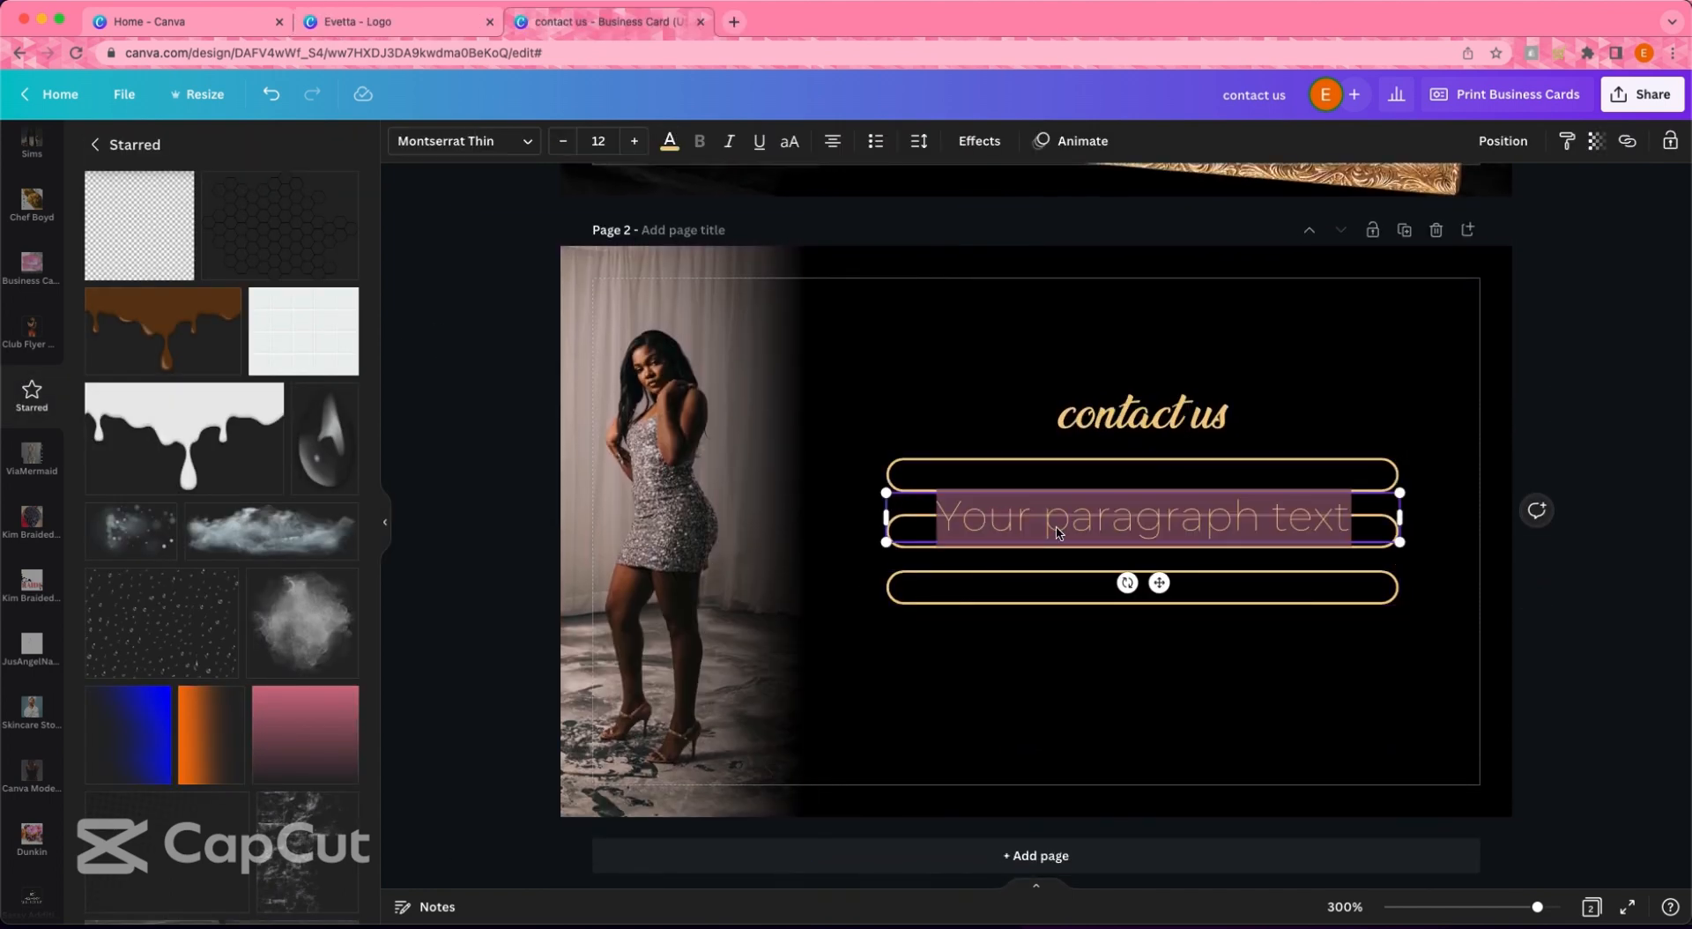
click(527, 141)
click(221, 141)
text(dm)
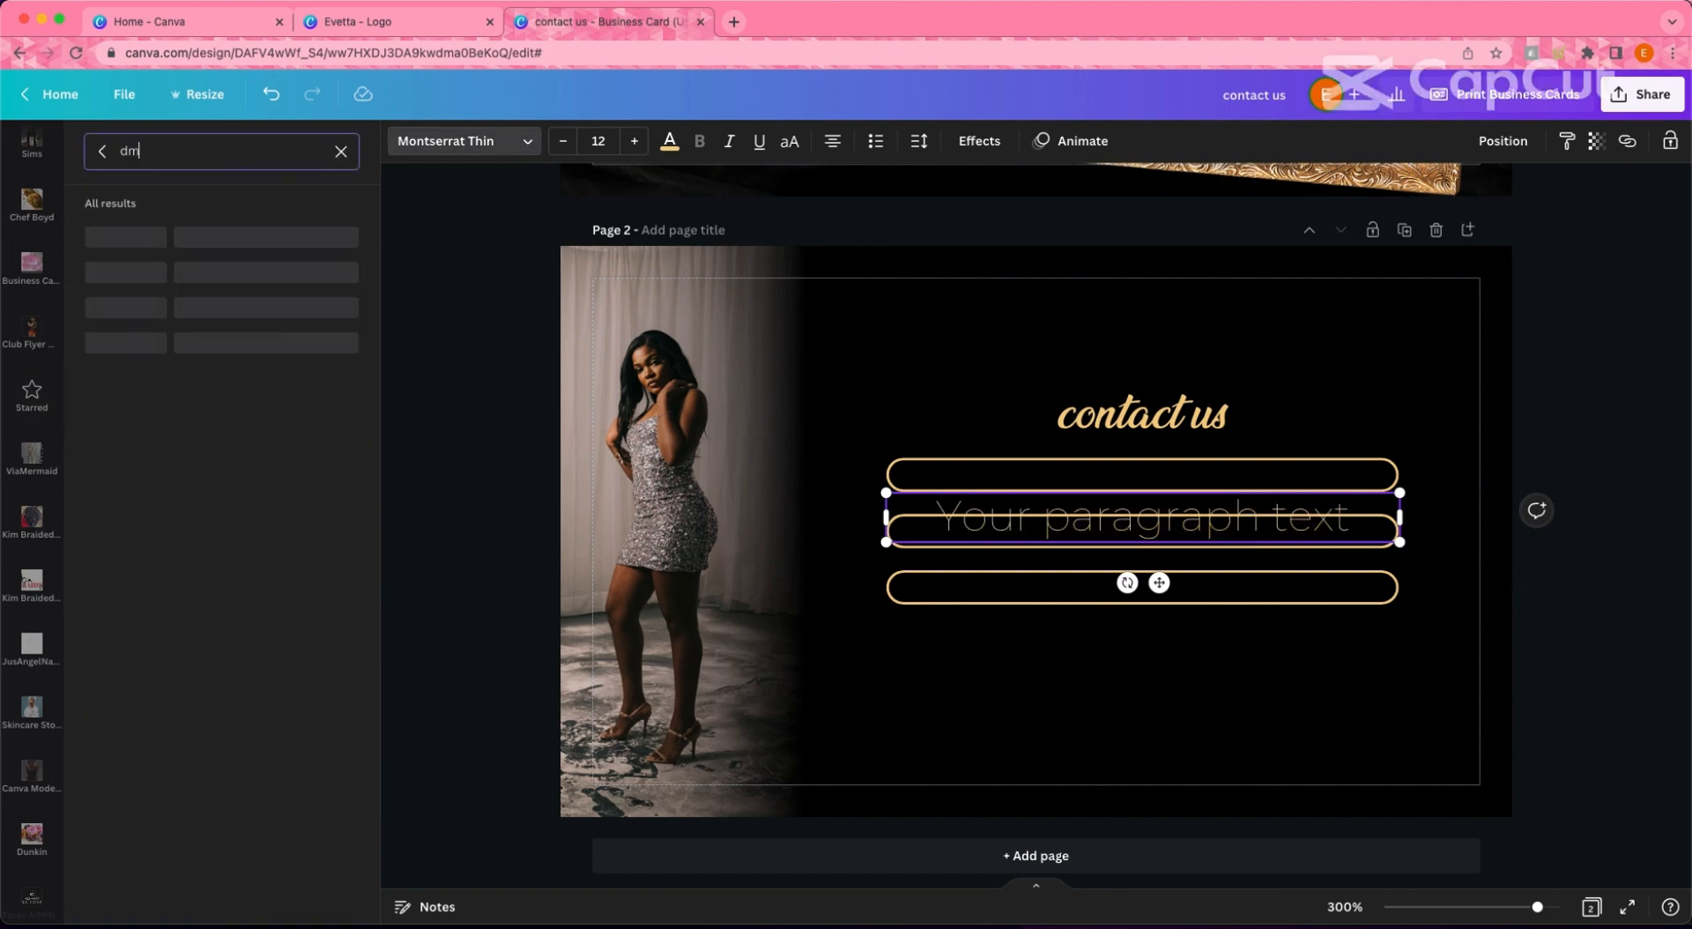
click(212, 238)
drag(1160, 583, 1175, 546)
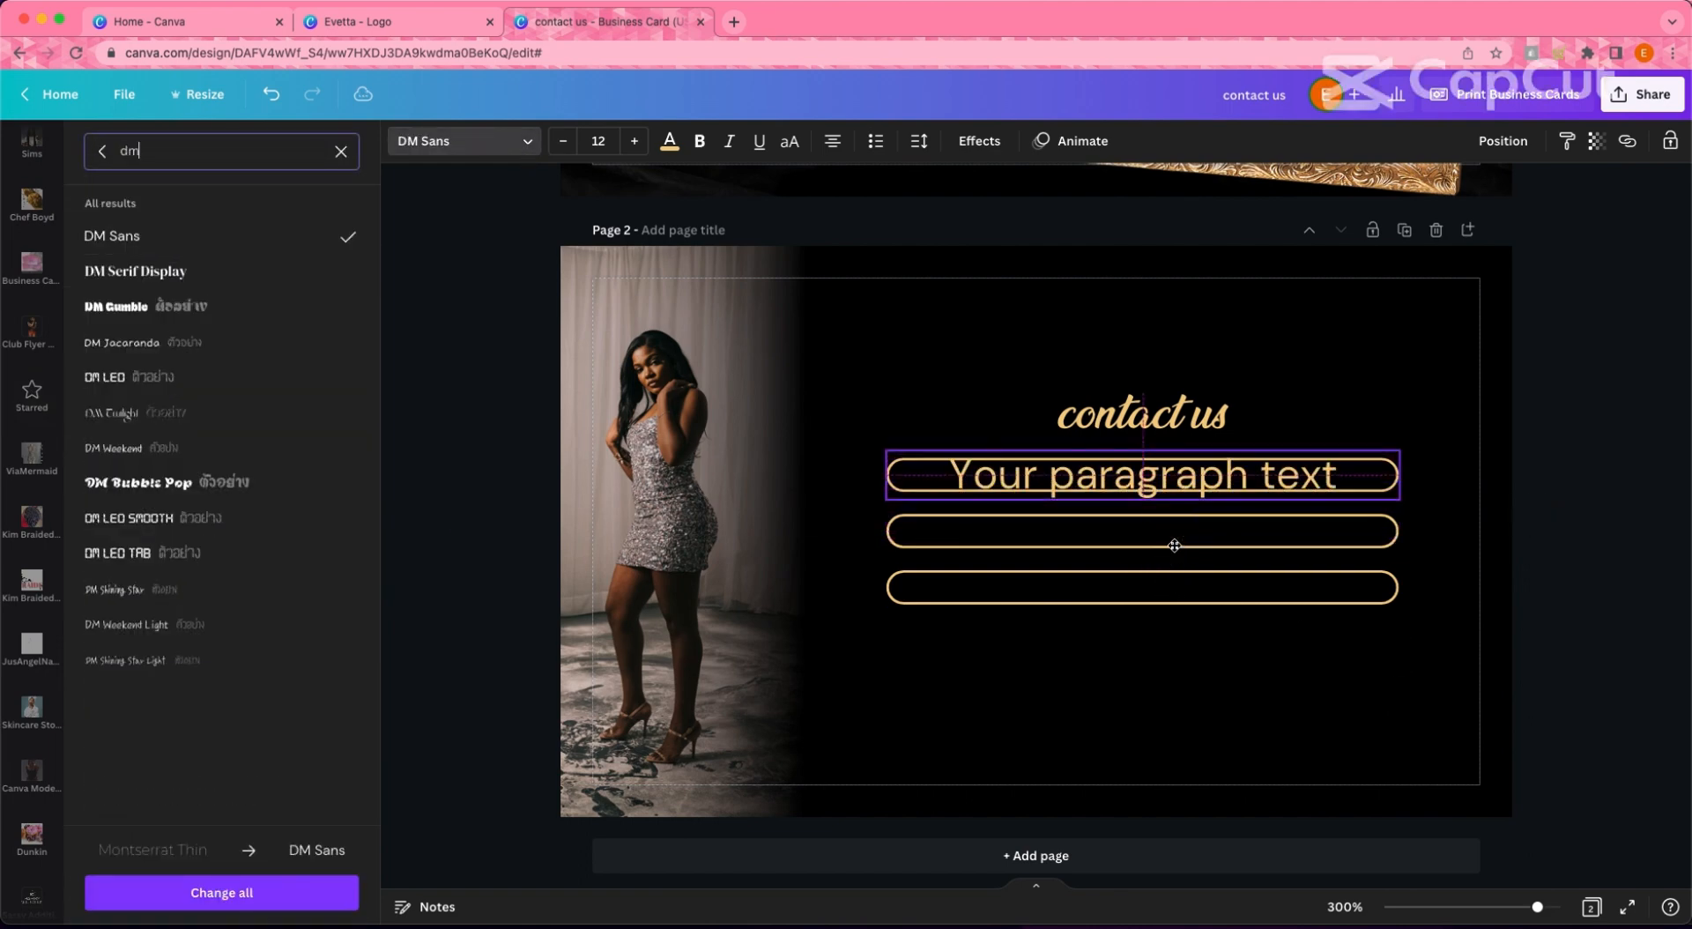
drag(1338, 476, 948, 461)
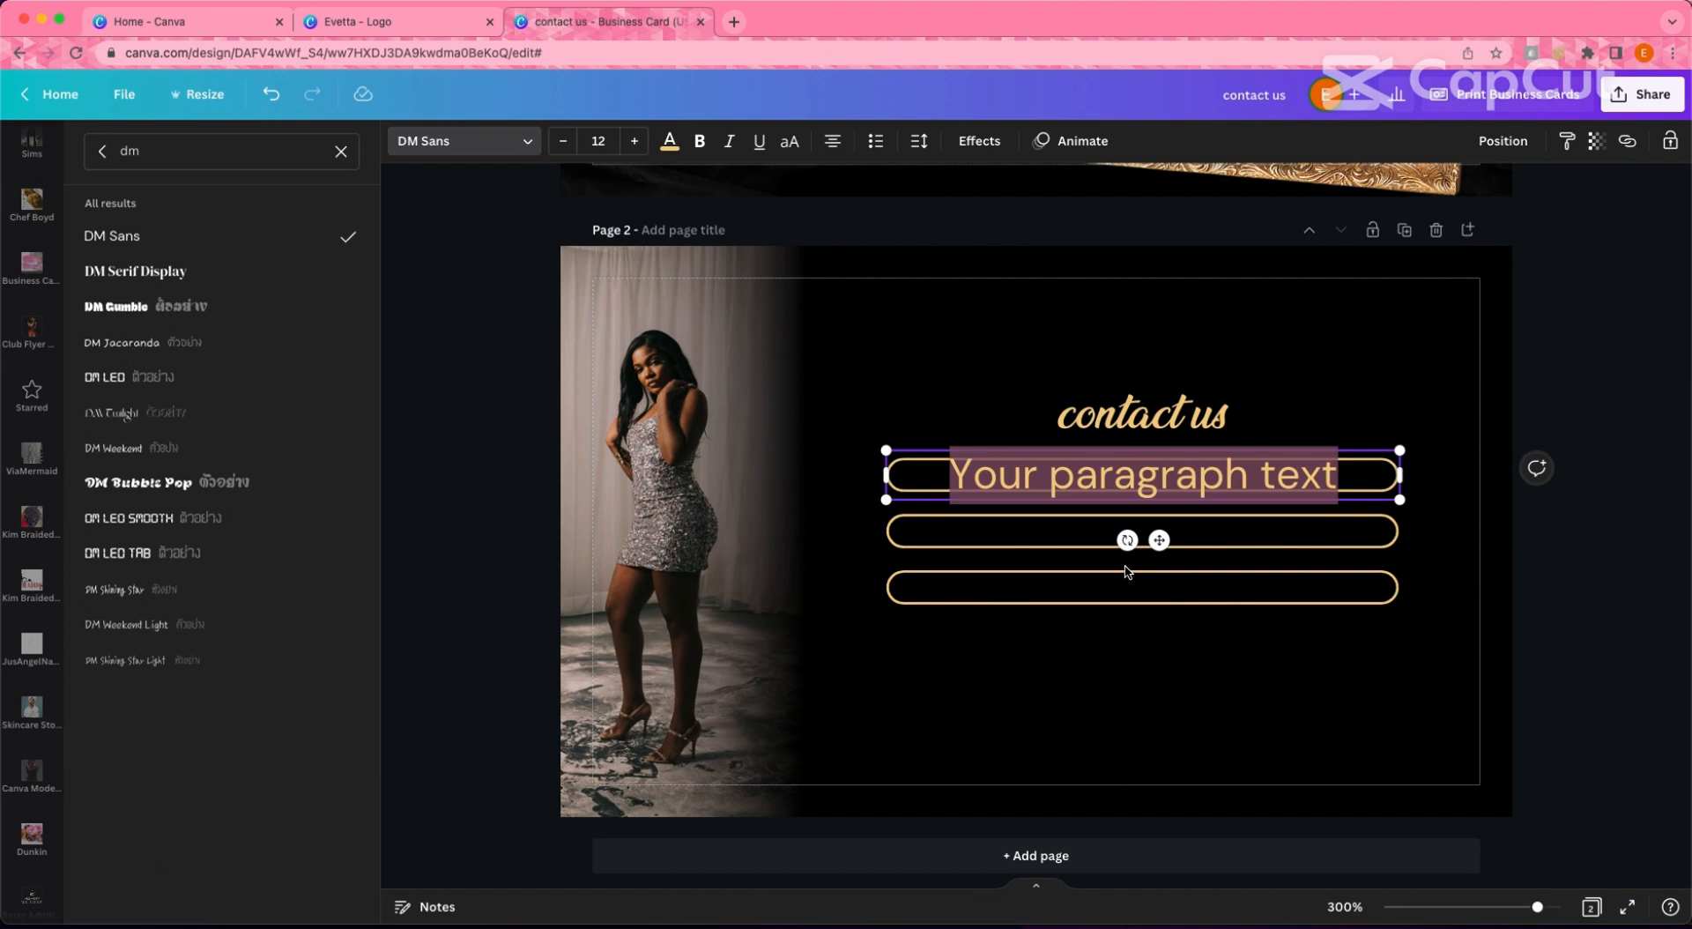
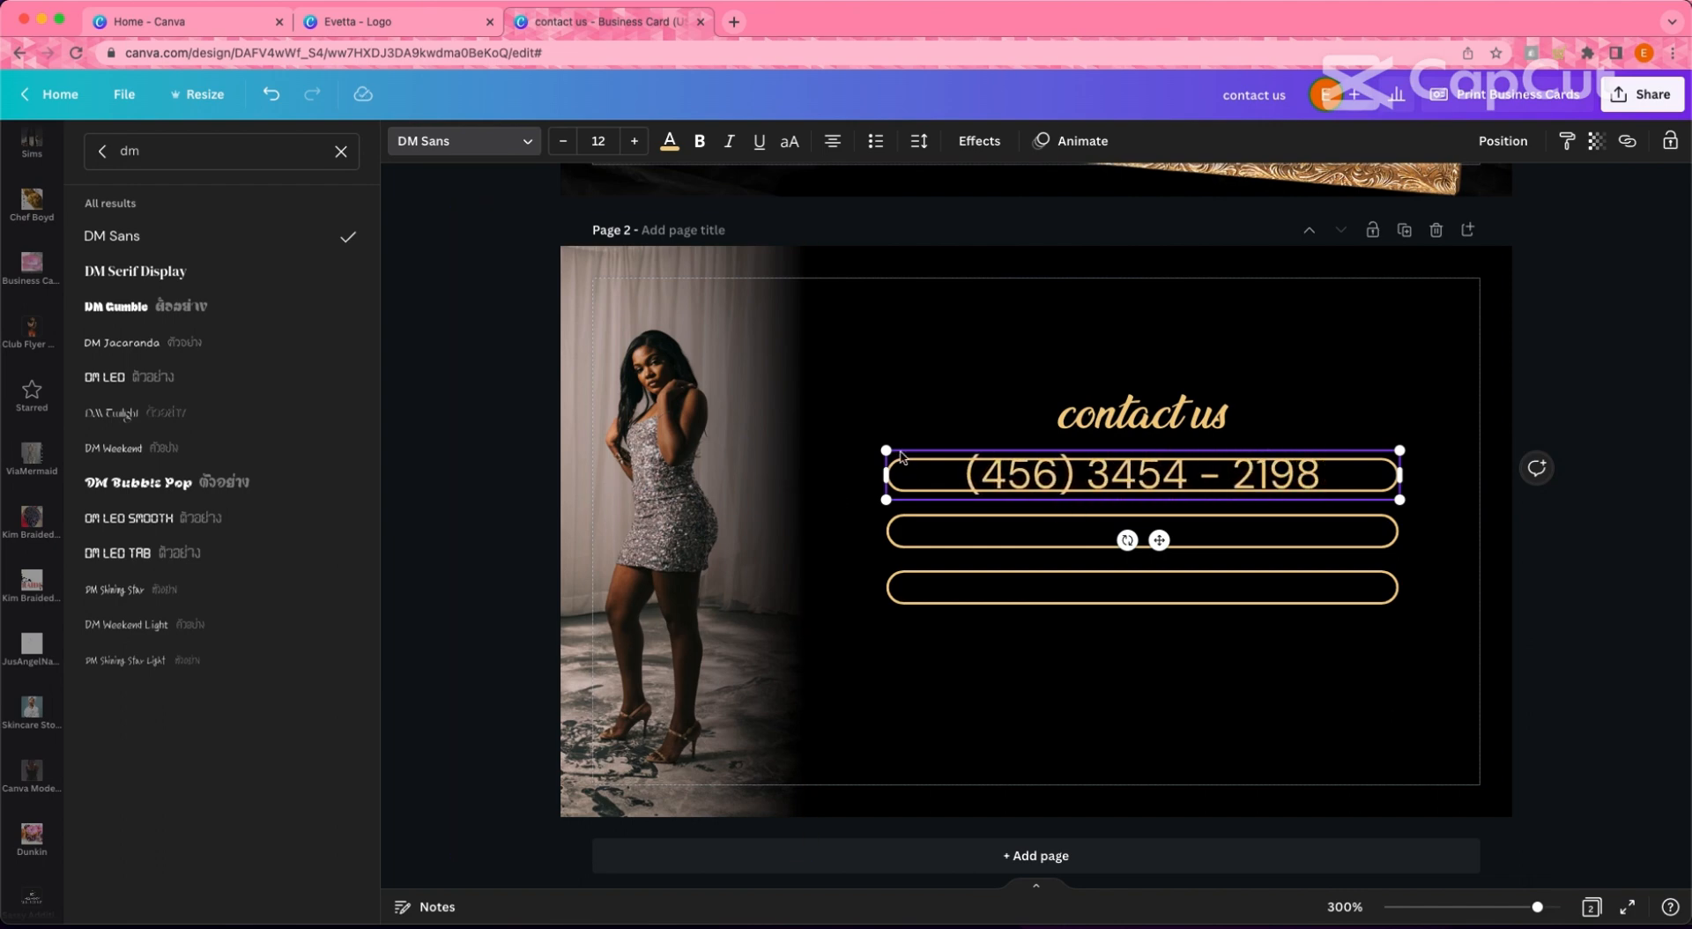
drag(887, 452, 1107, 484)
drag(1269, 540, 1157, 531)
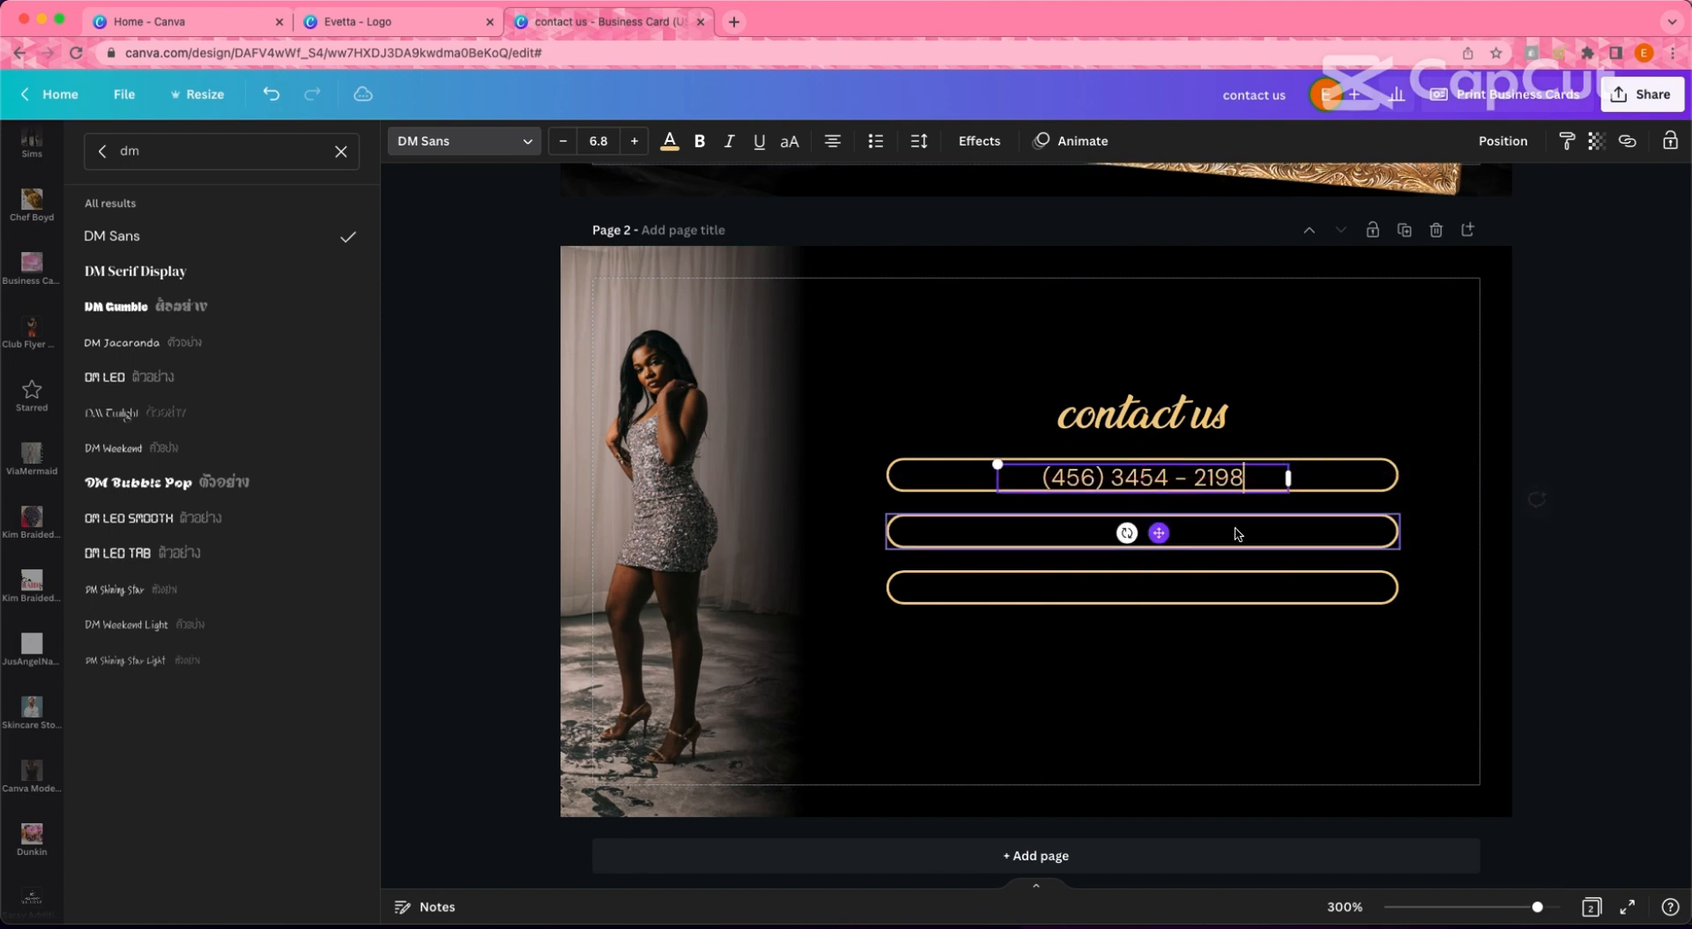
- Reformat the phone number with dots instead of brackets and dashes, and nudge it into place
click(1597, 591)
double_click(1199, 484)
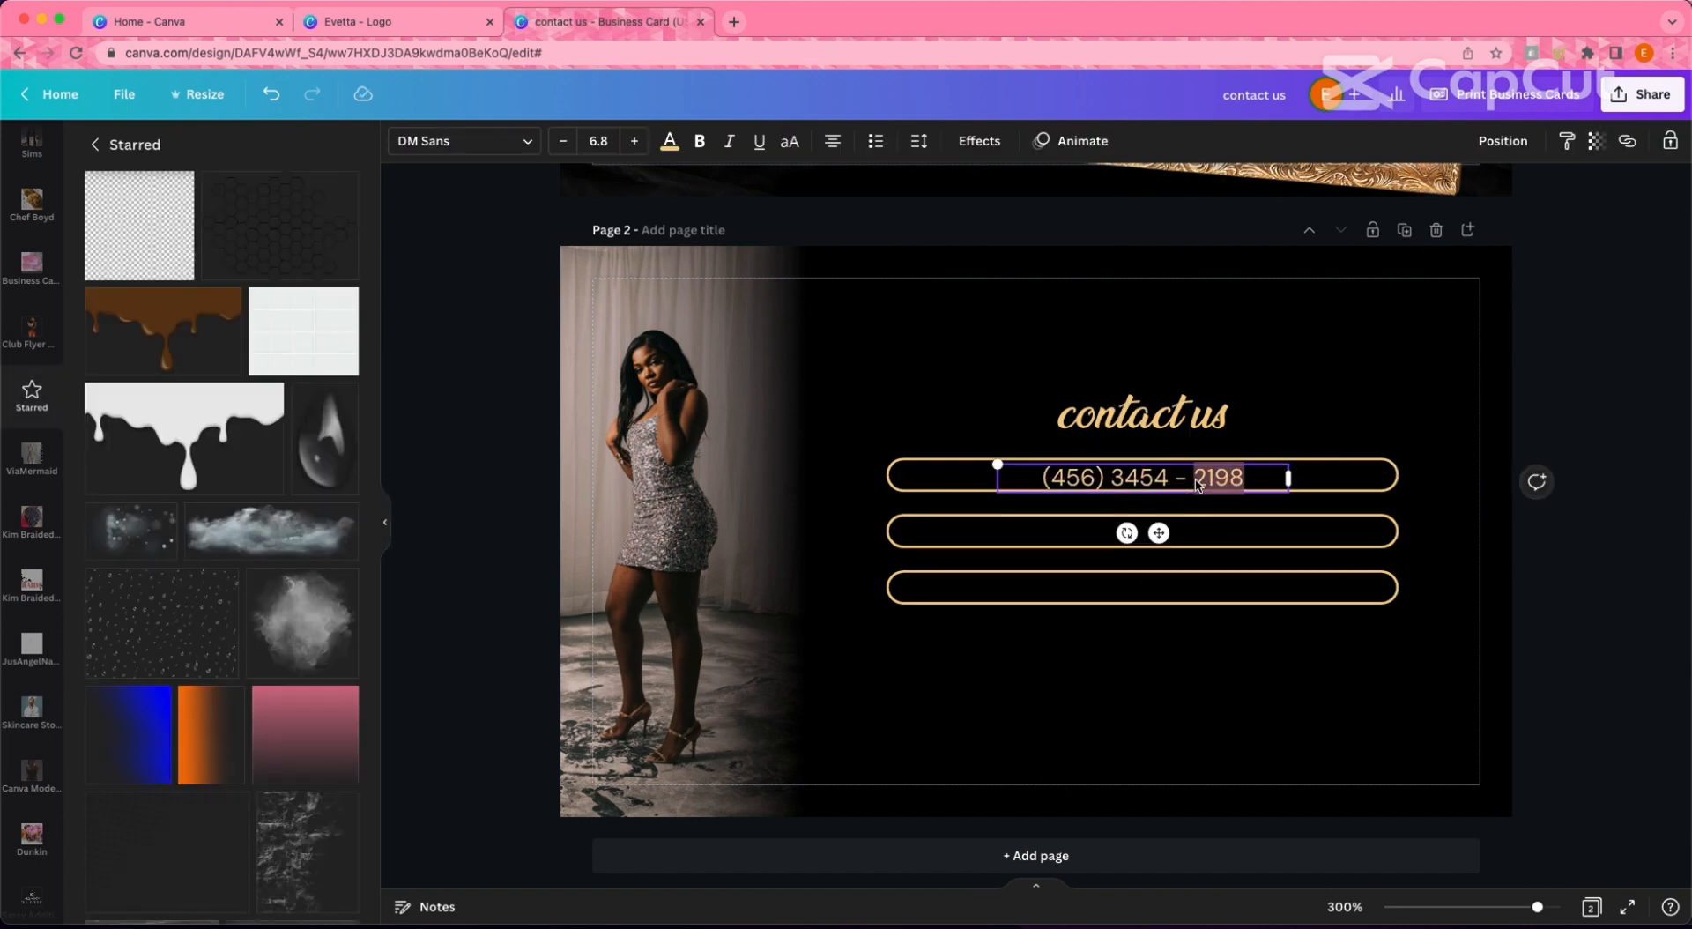
key(BackSpace)
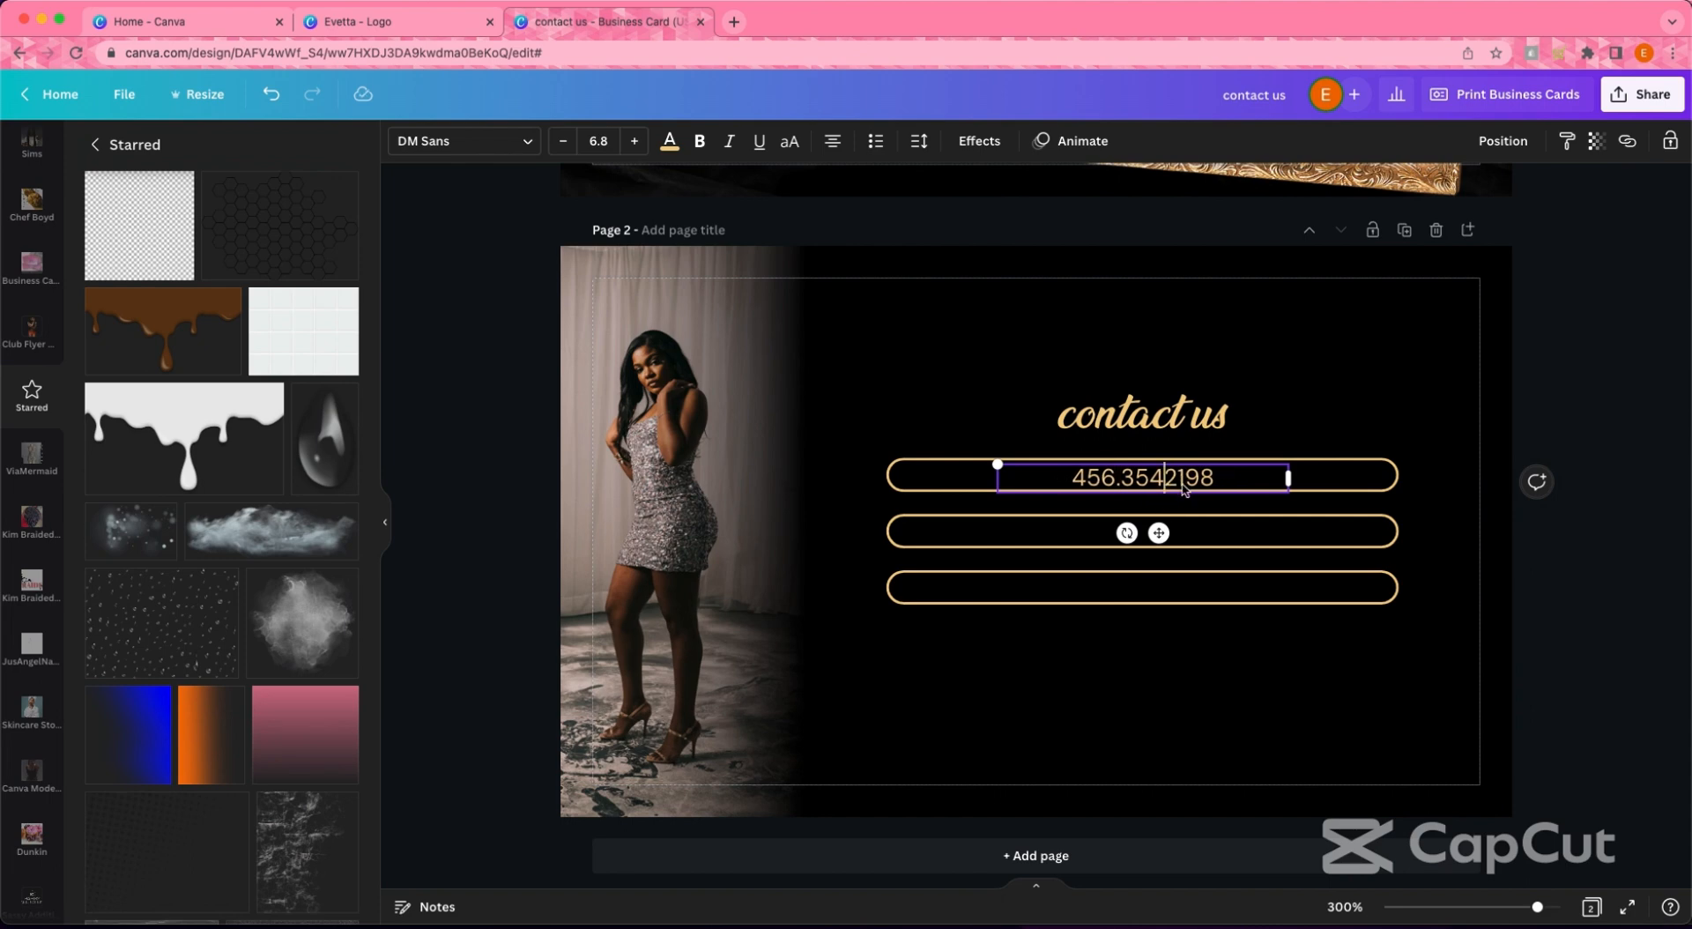
click(1624, 574)
drag(1213, 477, 1208, 475)
click(1524, 611)
- Shorten the top gold pill from both ends to fit the phone number
click(1380, 491)
drag(1398, 476, 1274, 480)
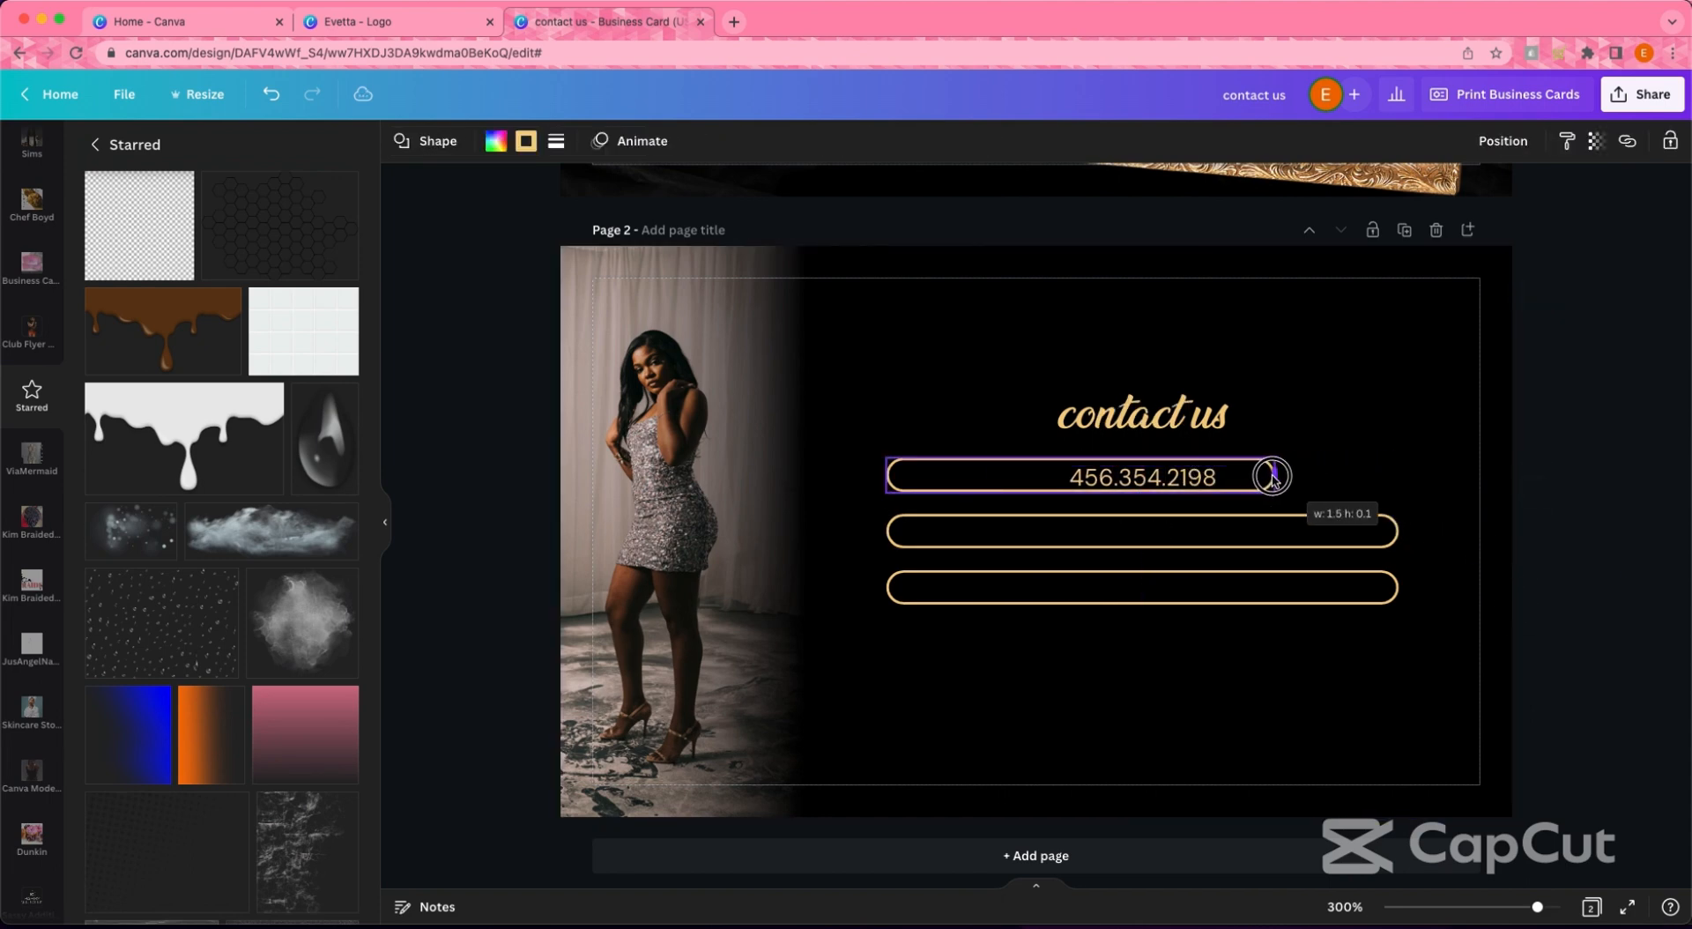
drag(886, 476, 1012, 476)
click(1235, 508)
click(1232, 481)
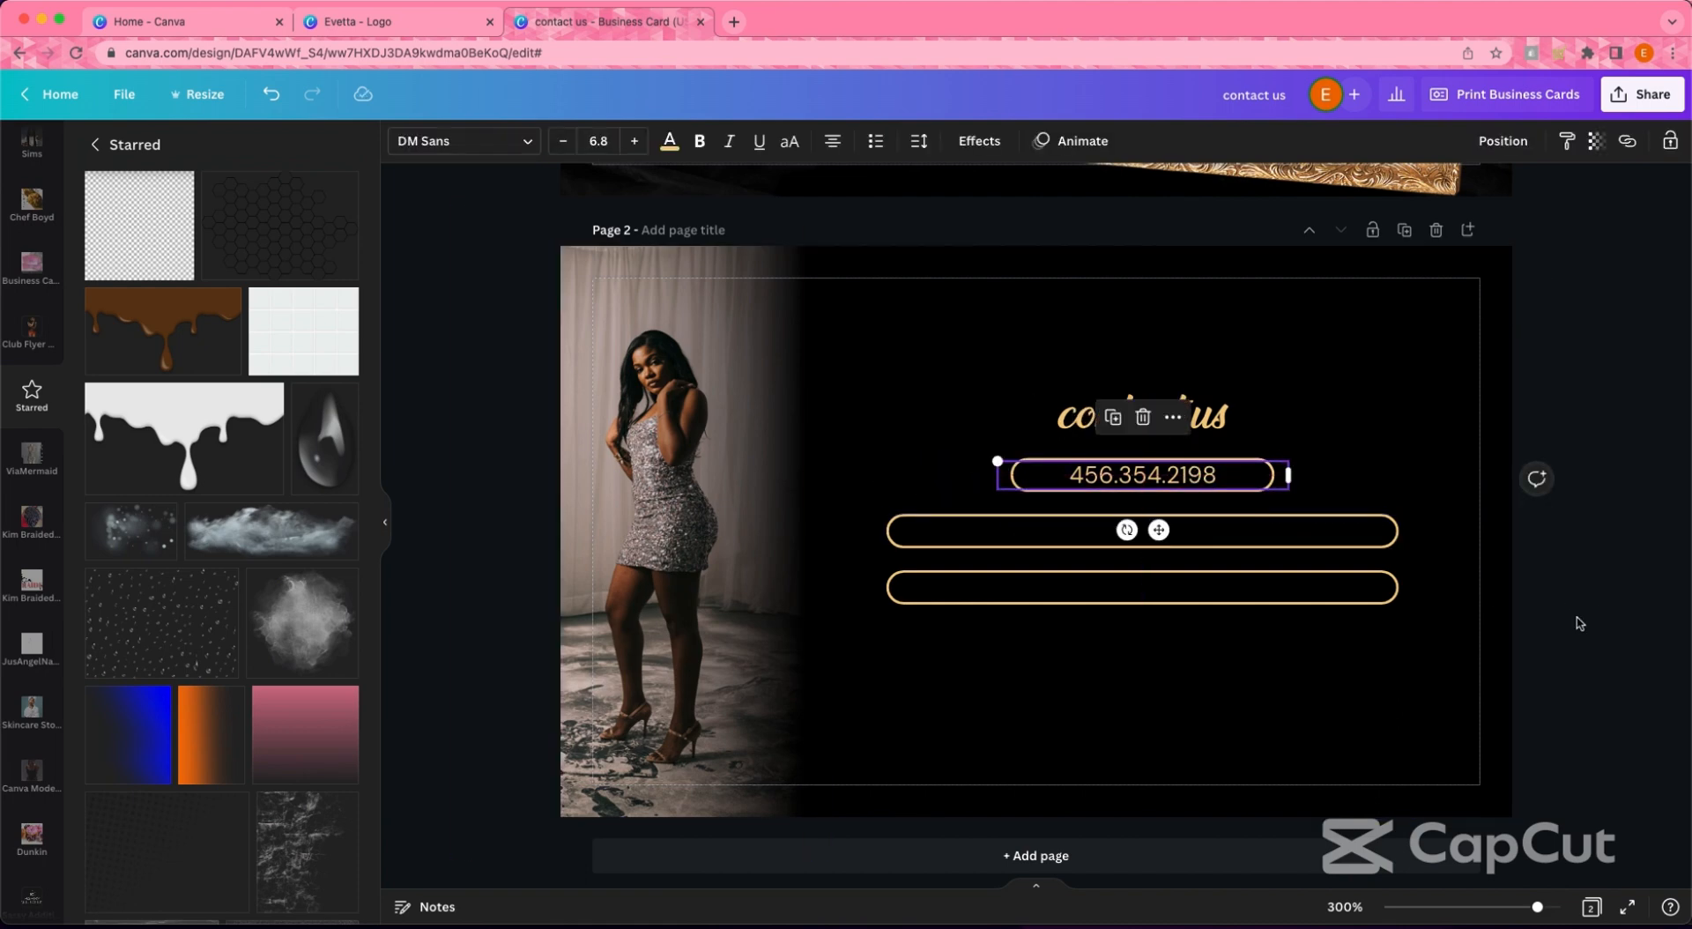
click(1224, 665)
- Delete the two lower pills and place a copy of the phone pill directly below it
drag(1225, 665, 1264, 516)
key(Delete)
click(1146, 474)
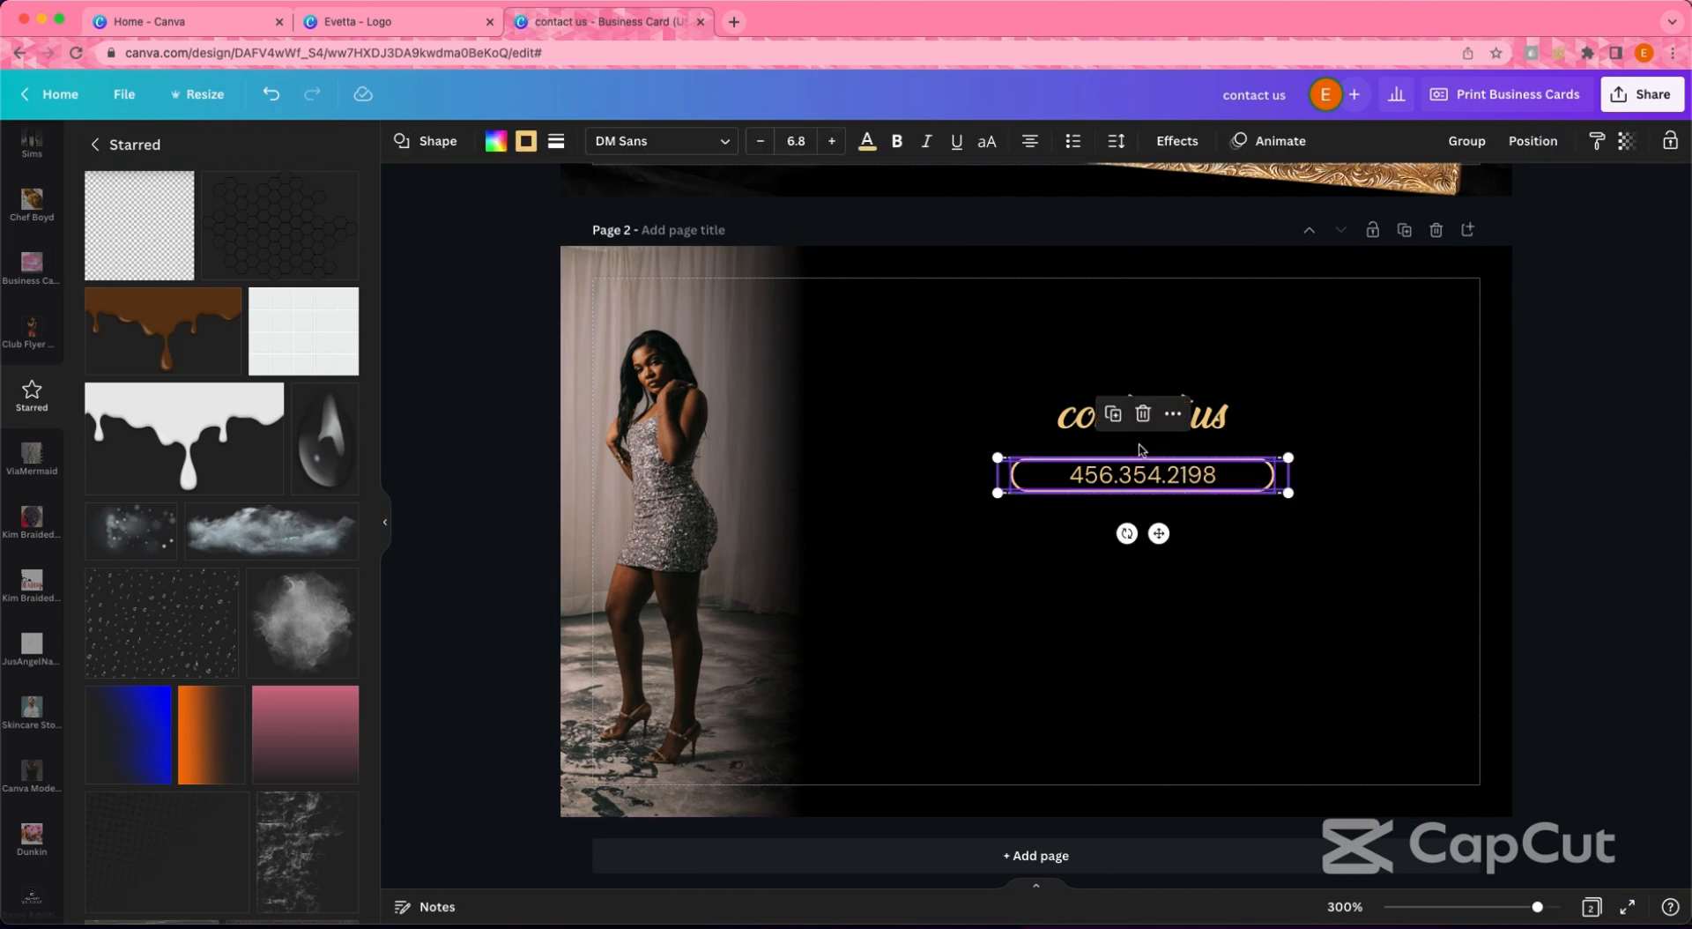
click(1120, 418)
drag(1197, 573, 1162, 583)
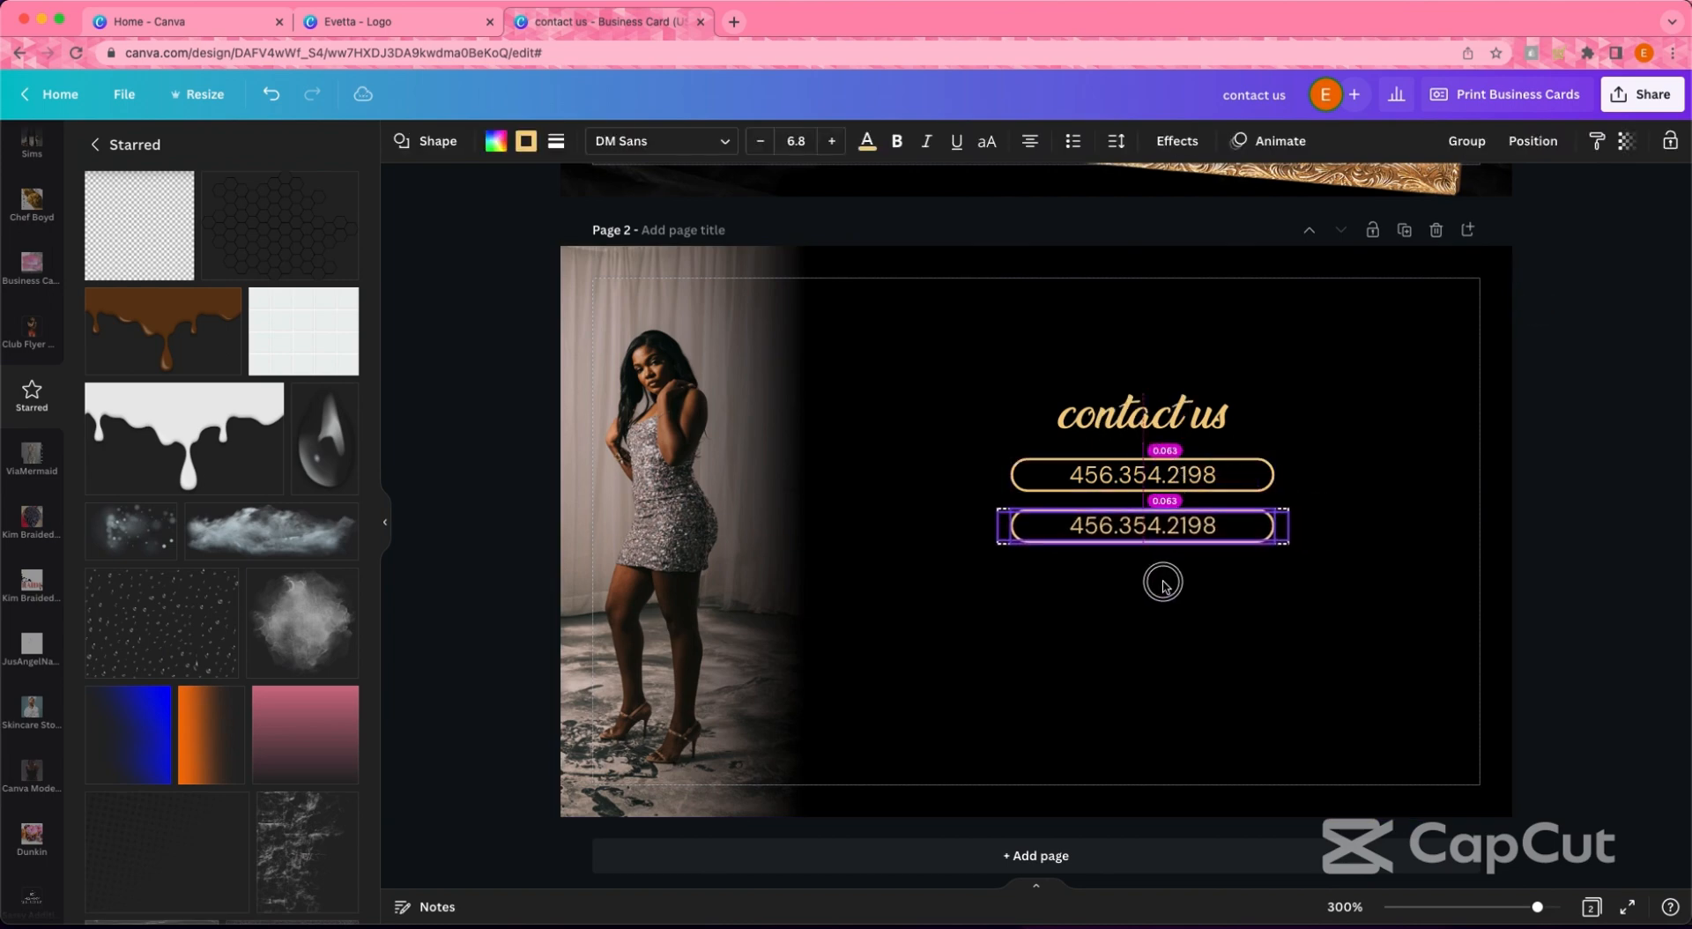
click(1341, 525)
click(1289, 483)
- Clear the copied text from the lower pill and widen that pill on both sides
click(1279, 525)
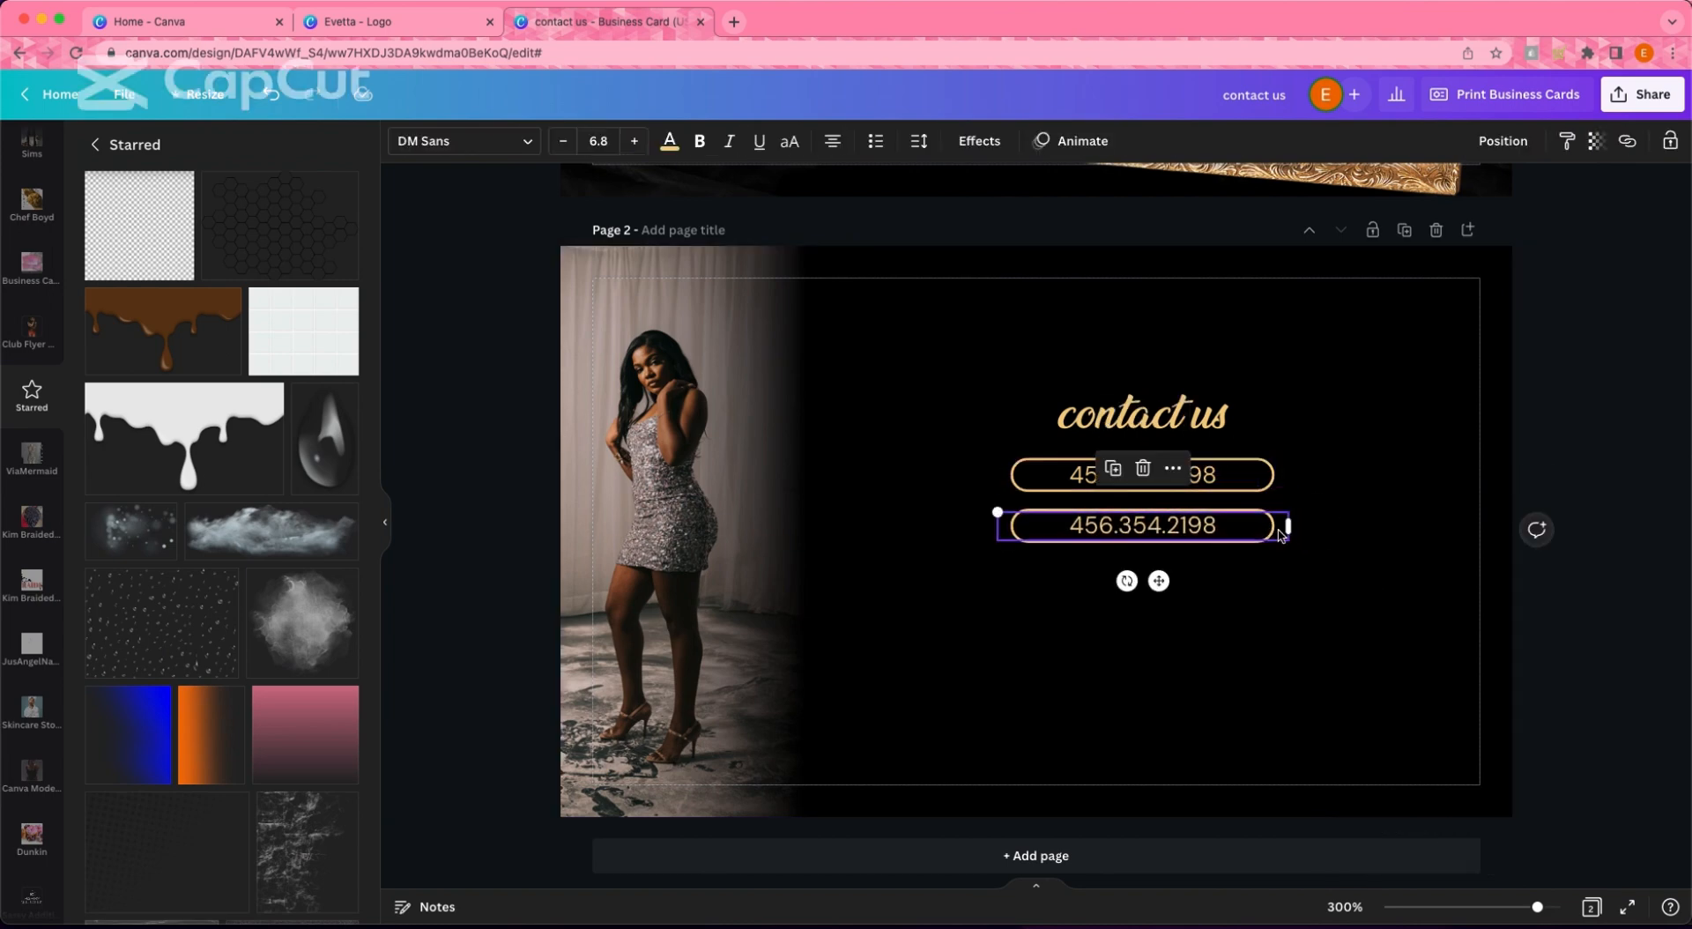
key(Delete)
click(1276, 533)
drag(1275, 526, 1311, 529)
drag(1020, 527, 952, 527)
- Copy the phone text into the lower pill, replace it with the shop's e-mail, and centre it
click(1112, 476)
click(1112, 418)
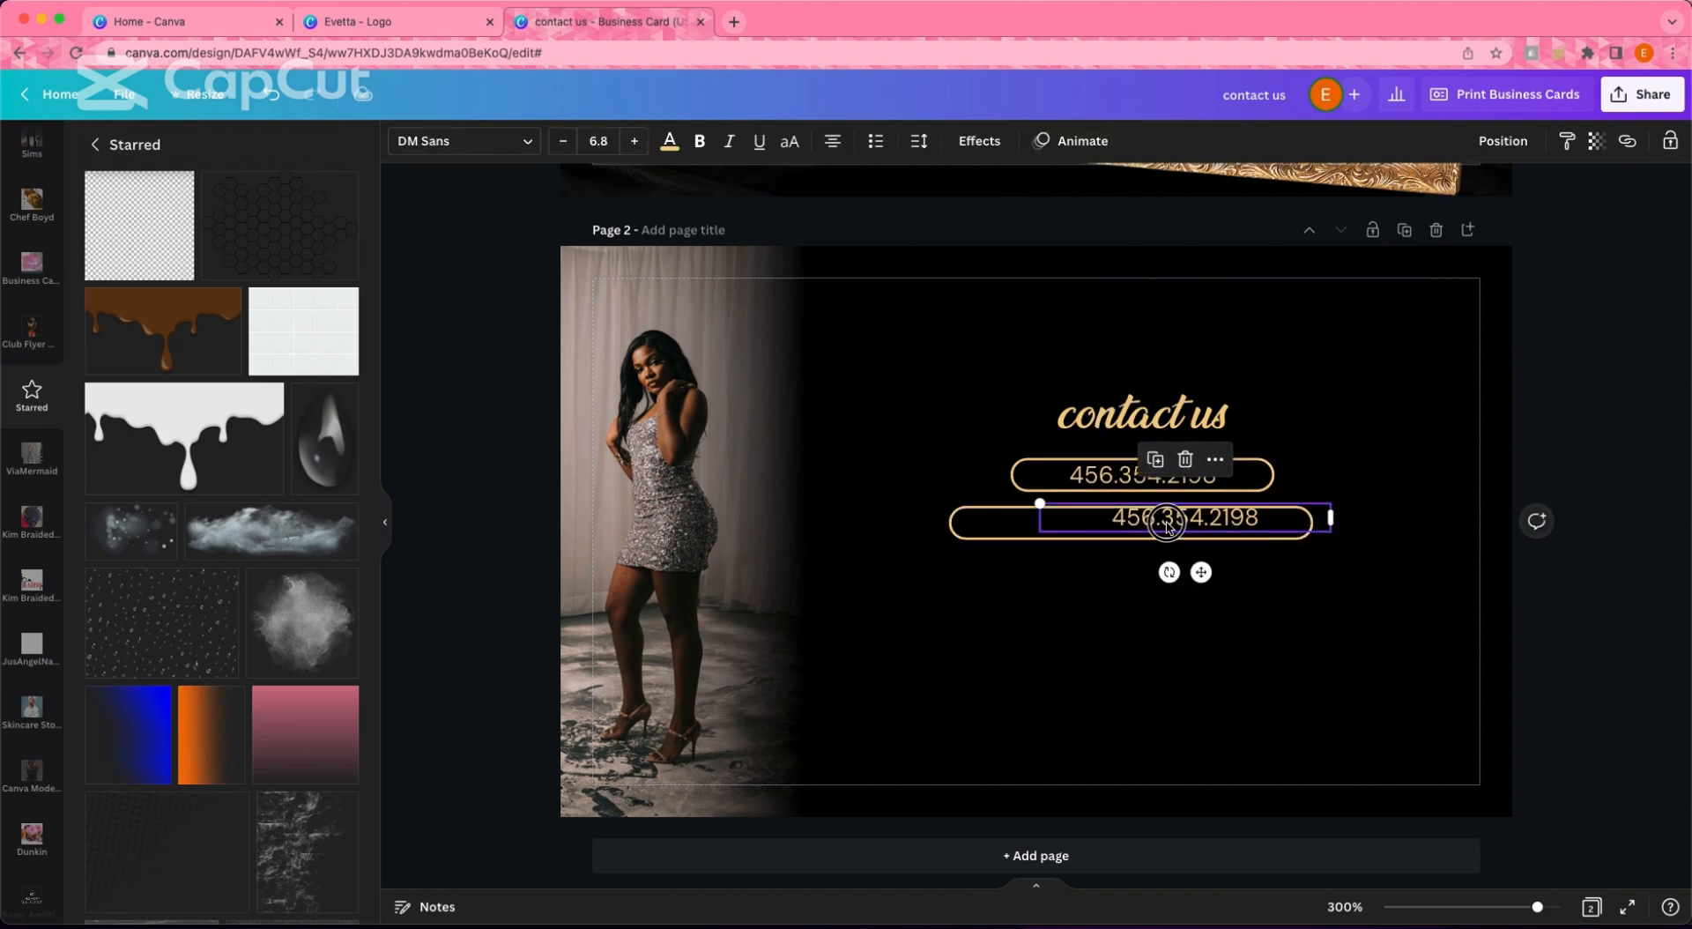
drag(1168, 524, 1113, 525)
double_click(1181, 527)
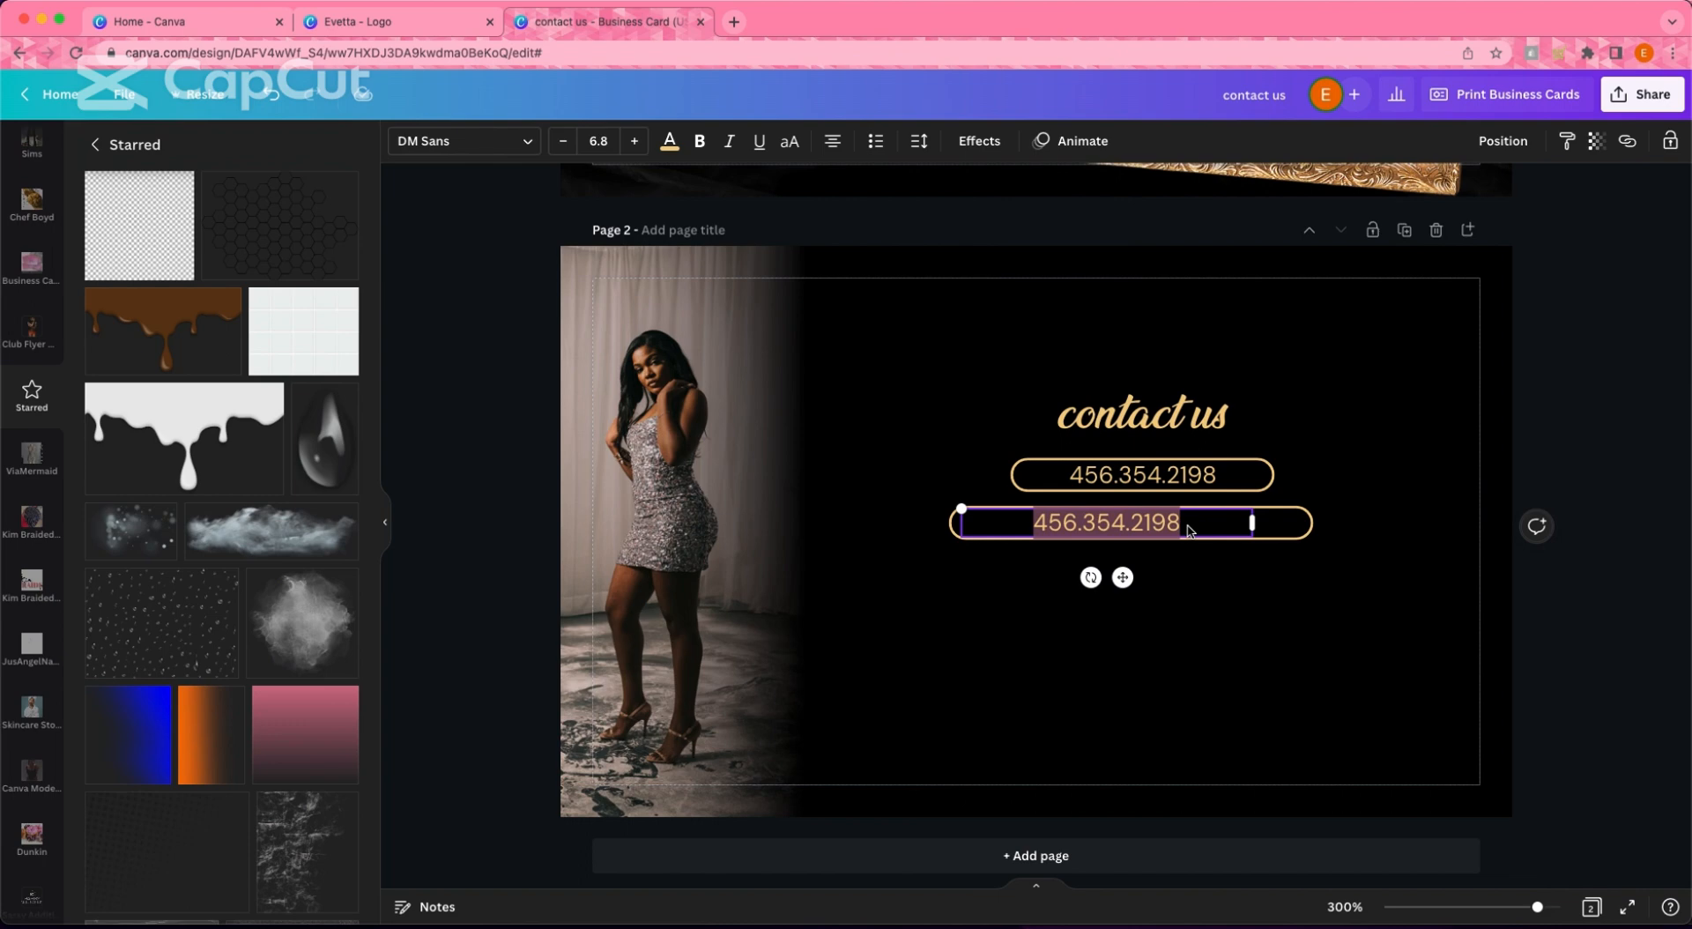
text(glamboutique.shop)
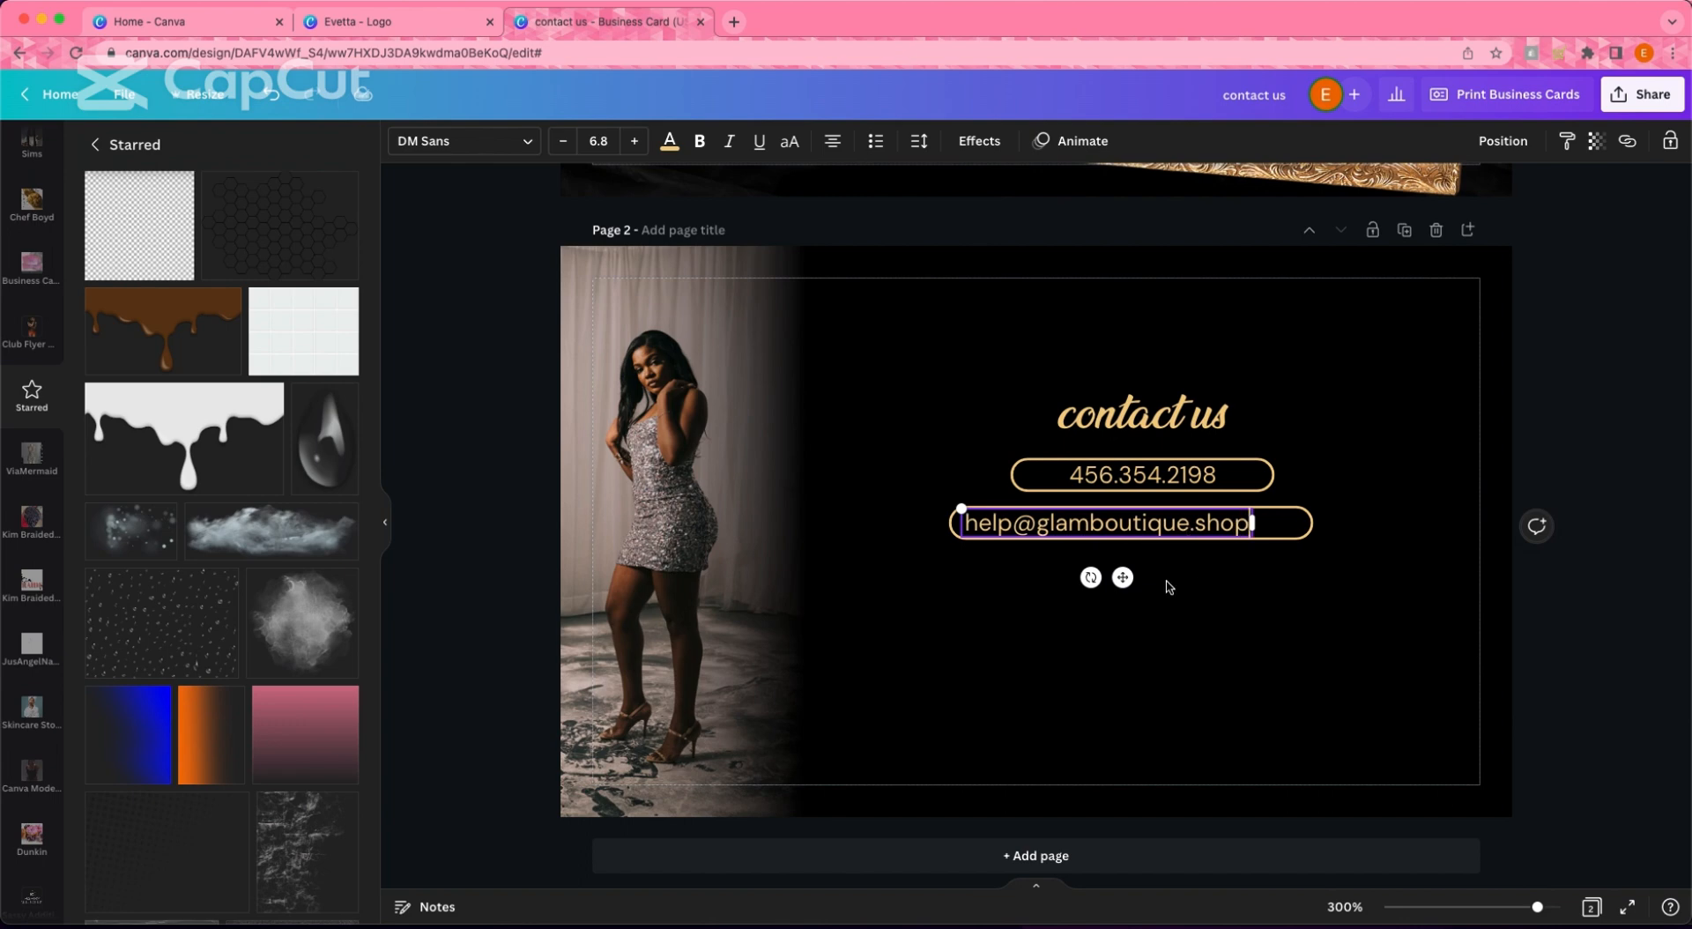
drag(1123, 577, 1155, 583)
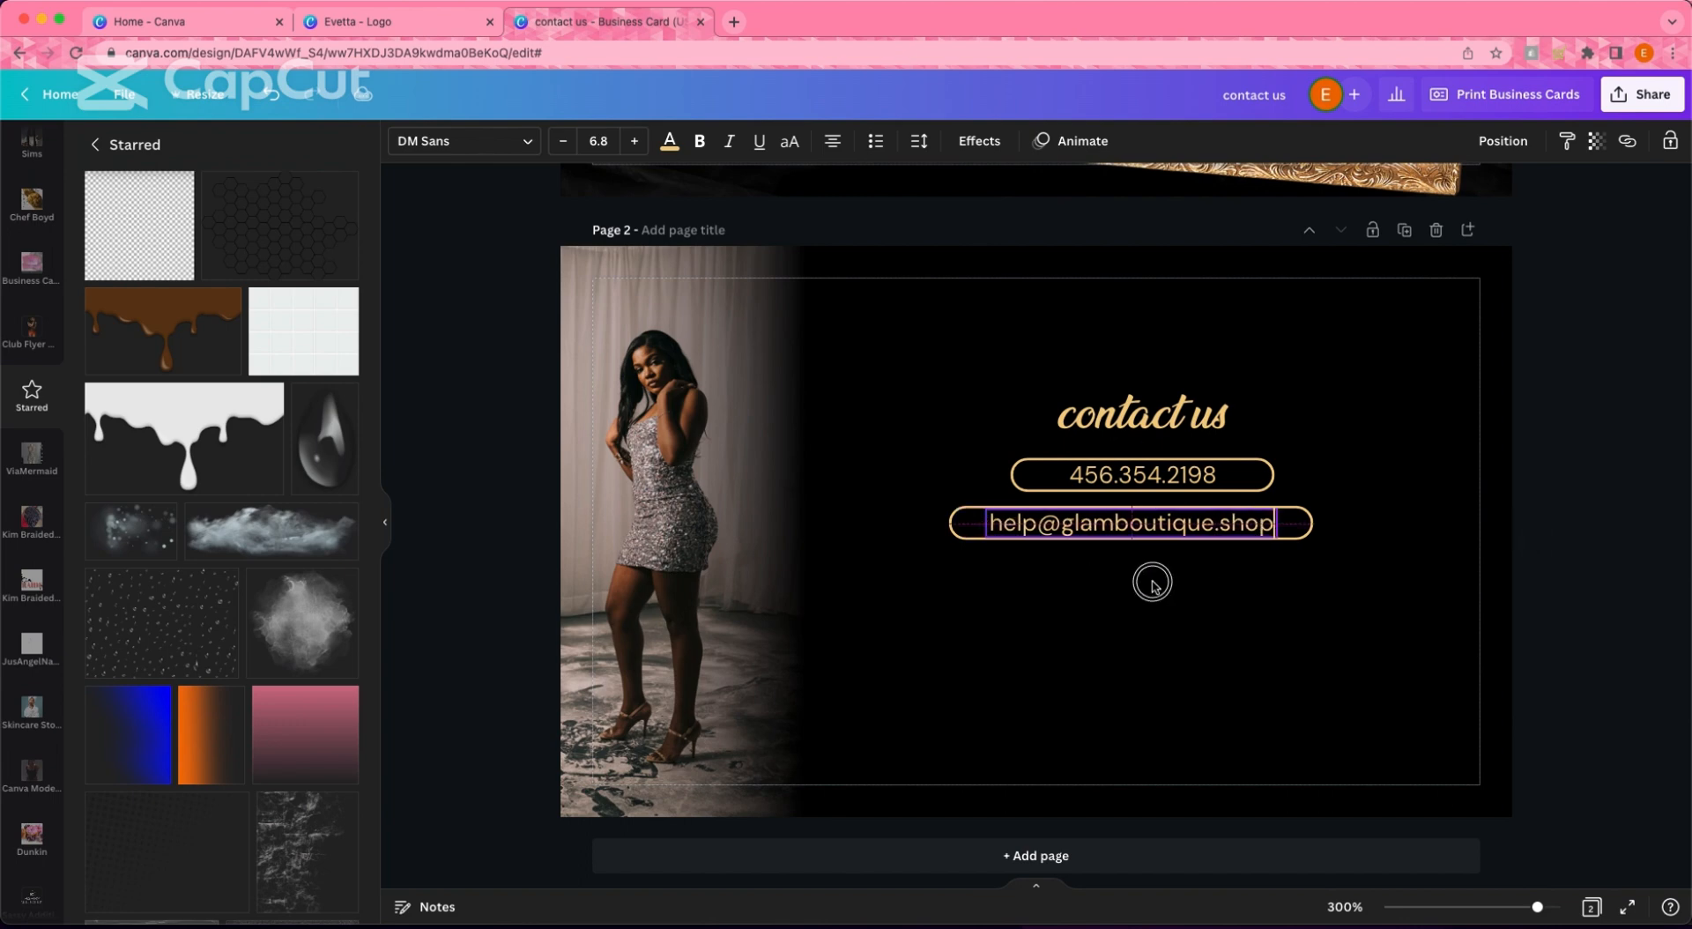
click(1289, 624)
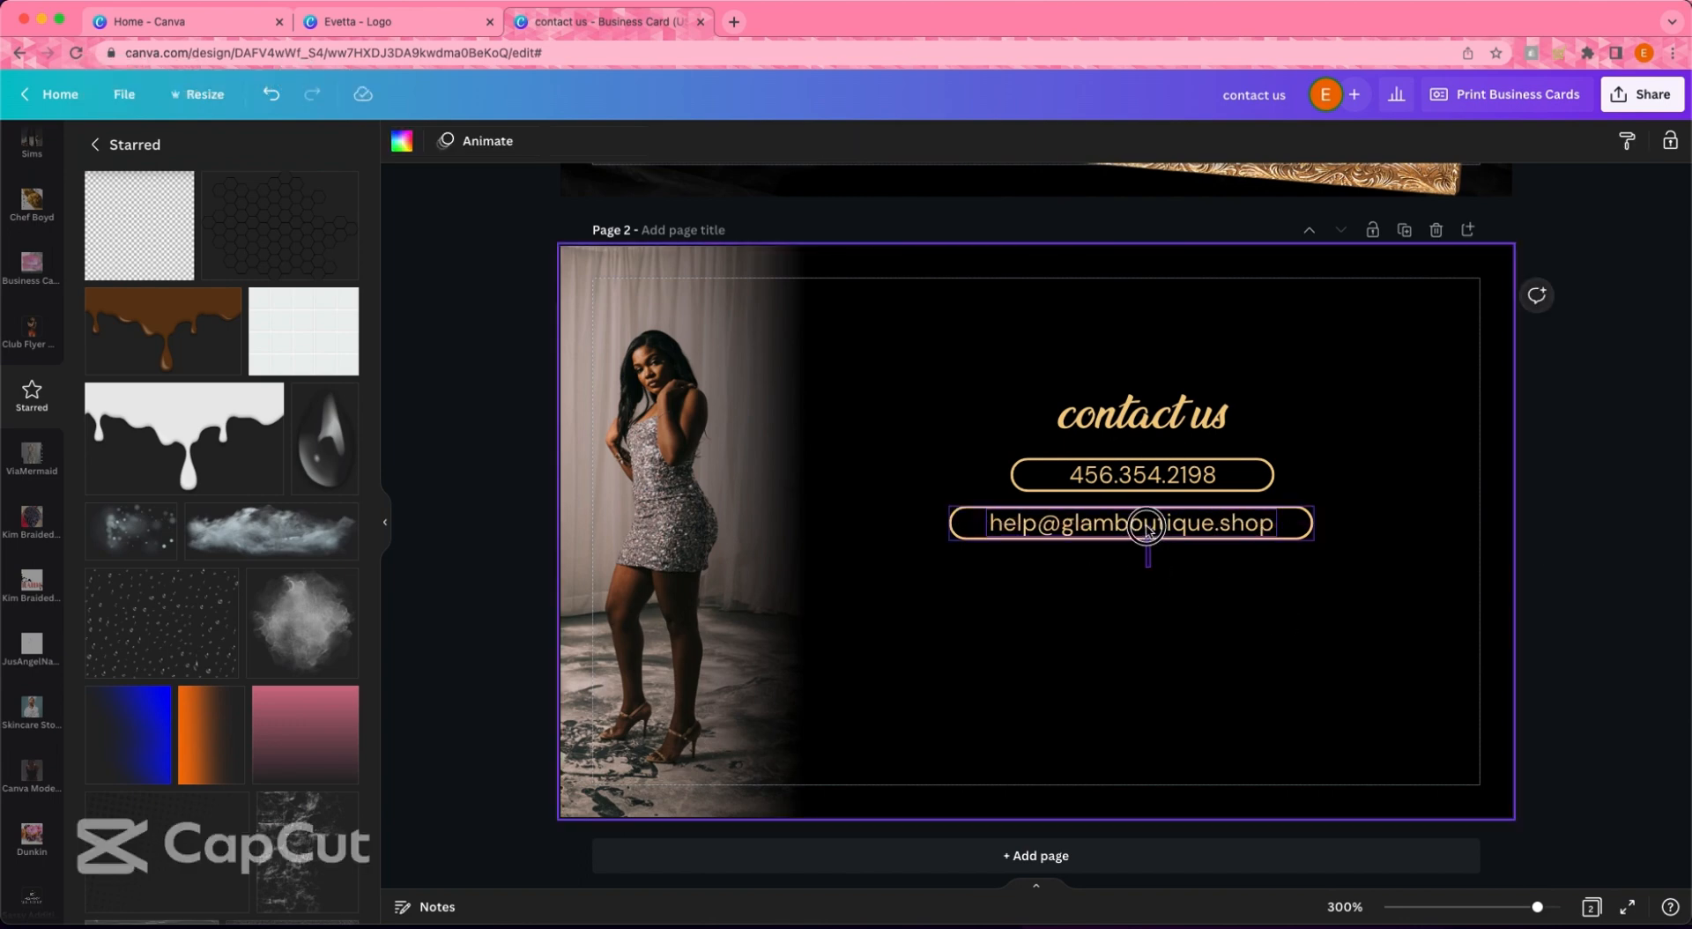
- Widen the top pill to match the e-mail pill, centre the phone number, and copy the heading below
click(1010, 479)
mouse_move(1291, 477)
mouse_down()
mouse_move(1182, 476)
mouse_move(1320, 483)
mouse_up()
drag(1050, 479, 953, 484)
drag(1034, 483, 1090, 485)
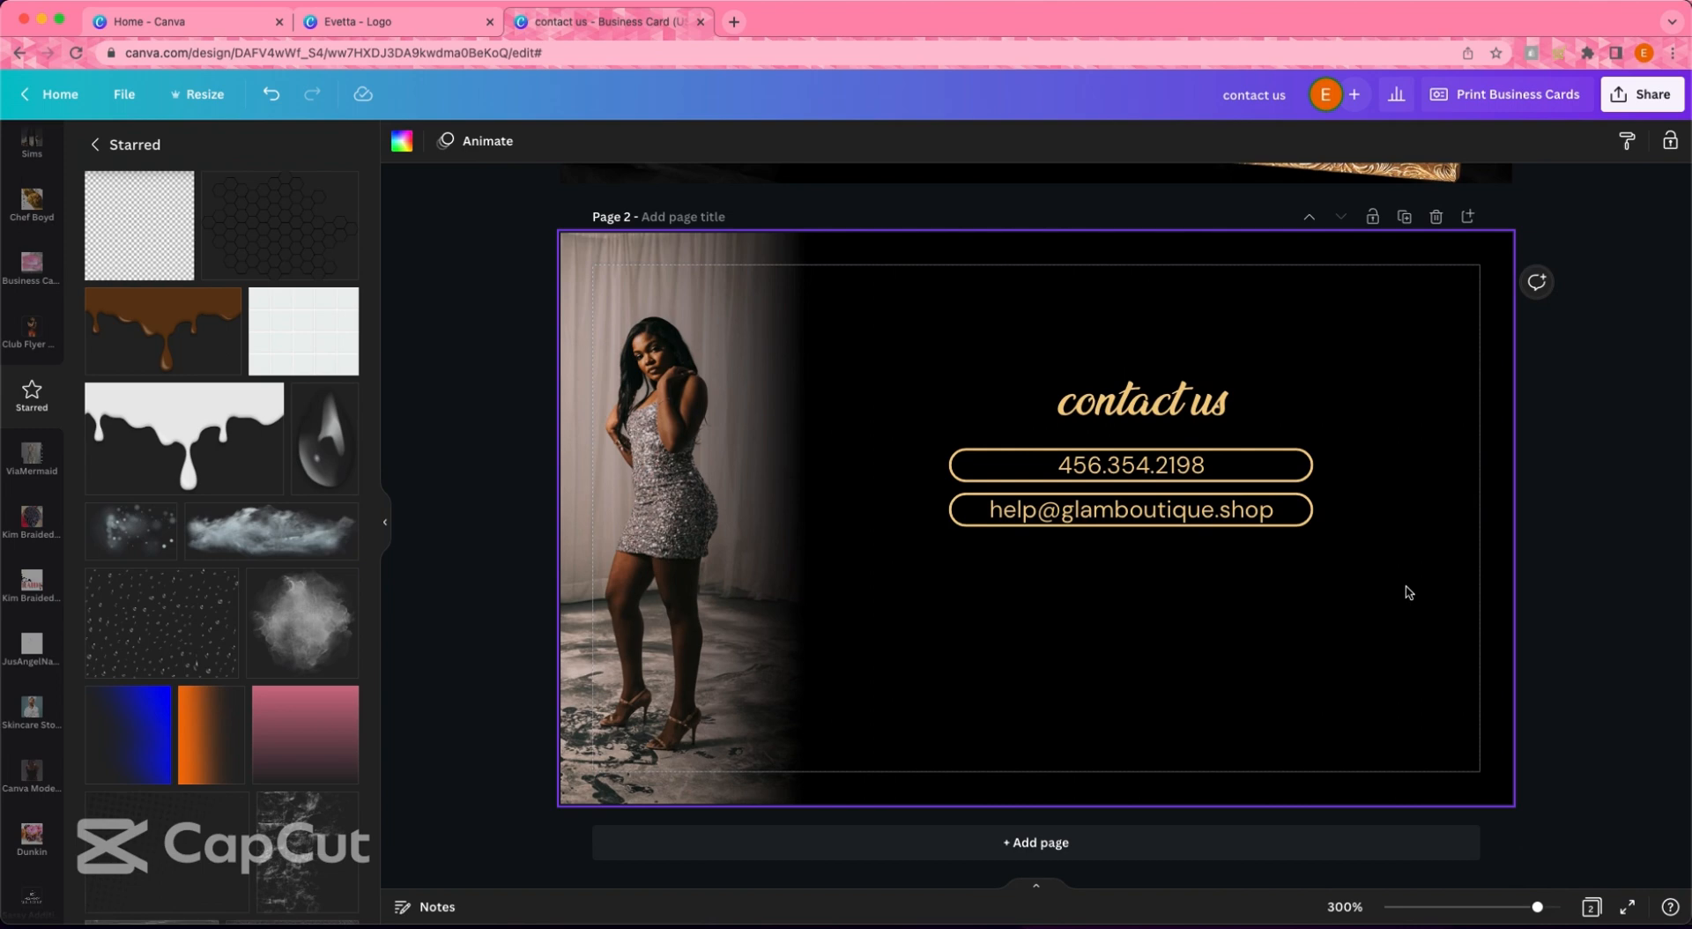
drag(1200, 428, 1164, 601)
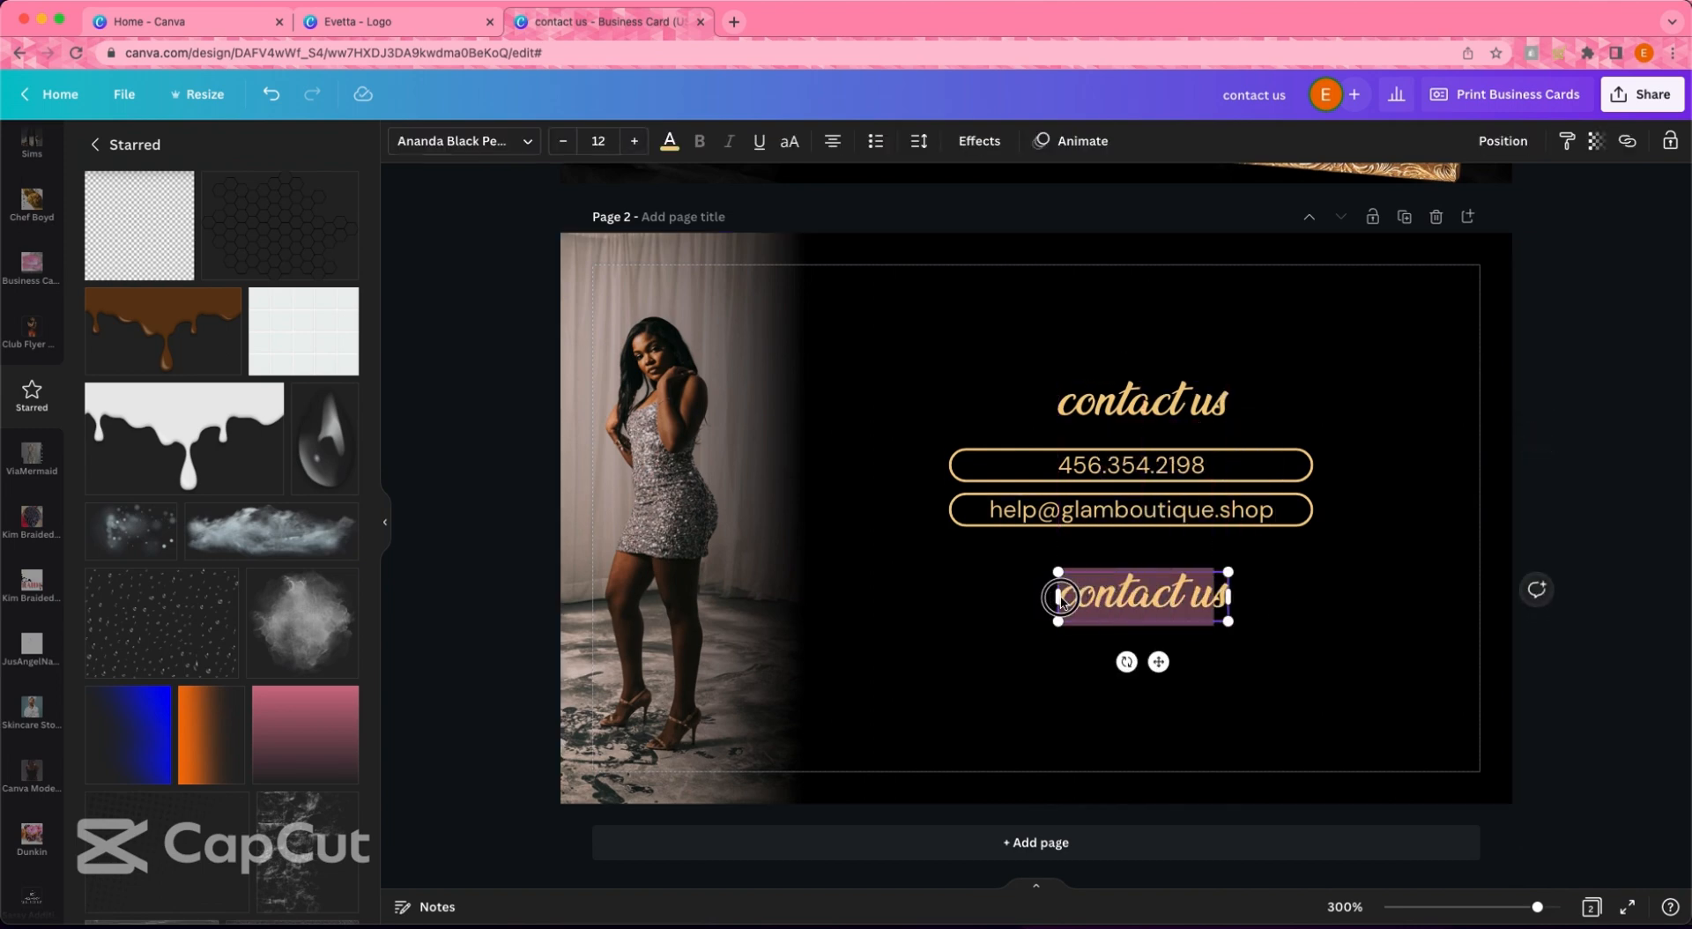
- Retype the copied heading as 'follow us' and shift the whole contact block upward
key(BackSpace)
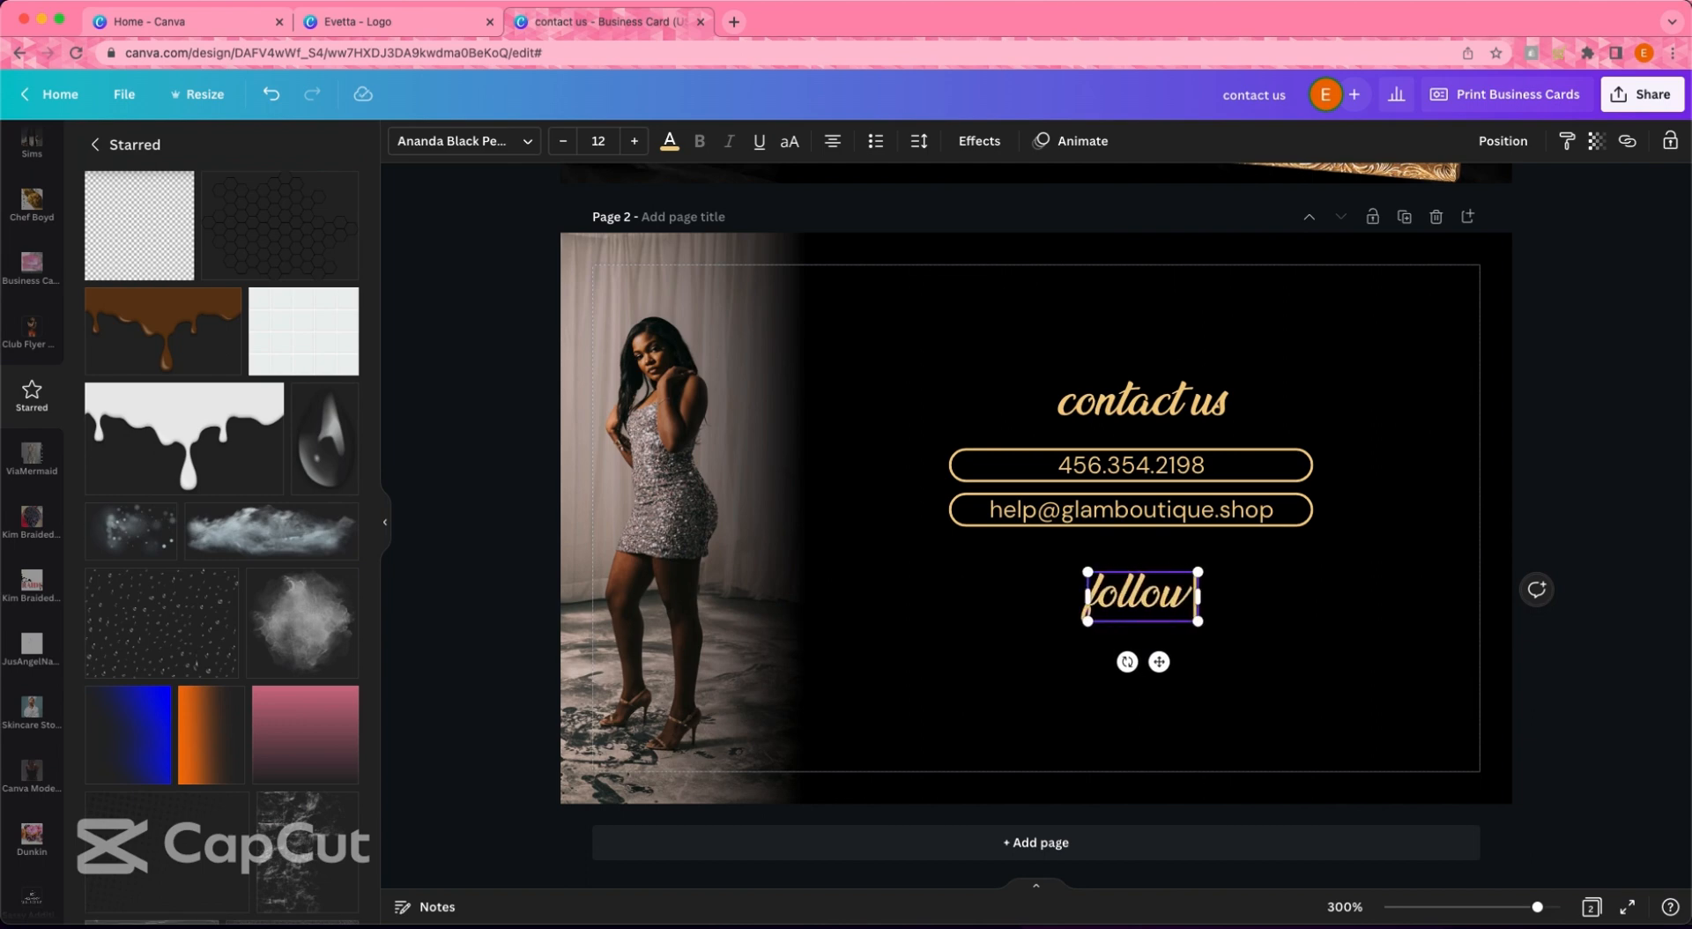
click(1610, 714)
drag(994, 325, 1234, 665)
drag(1176, 521, 1180, 480)
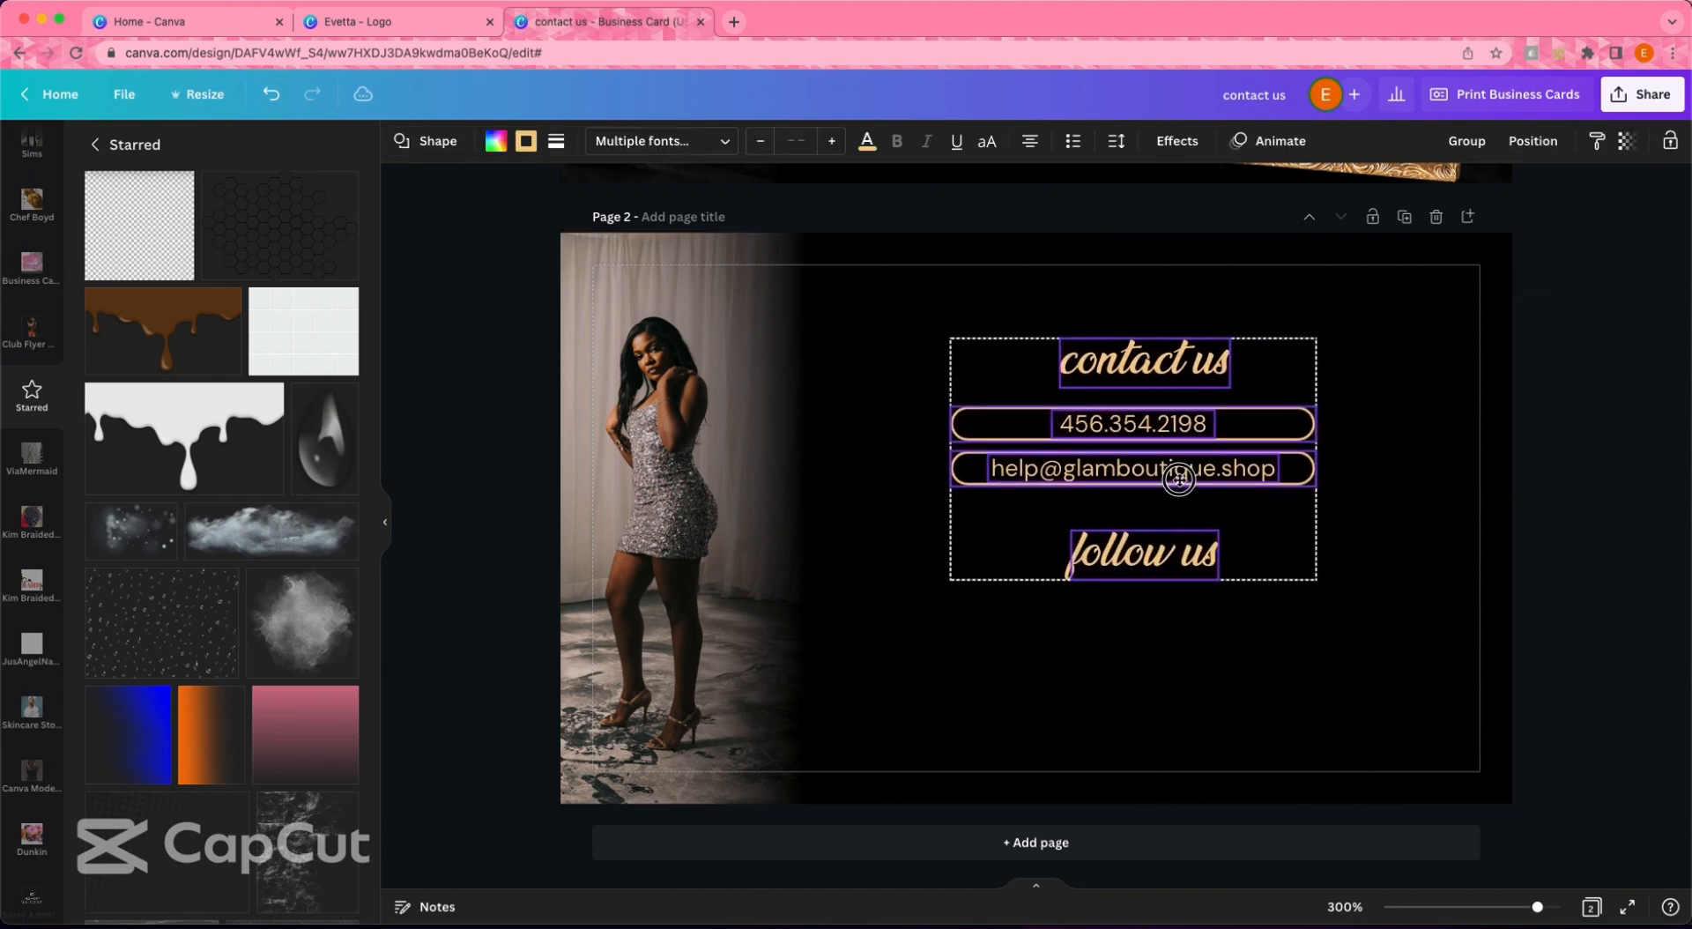
click(1395, 610)
click(1200, 569)
click(1278, 675)
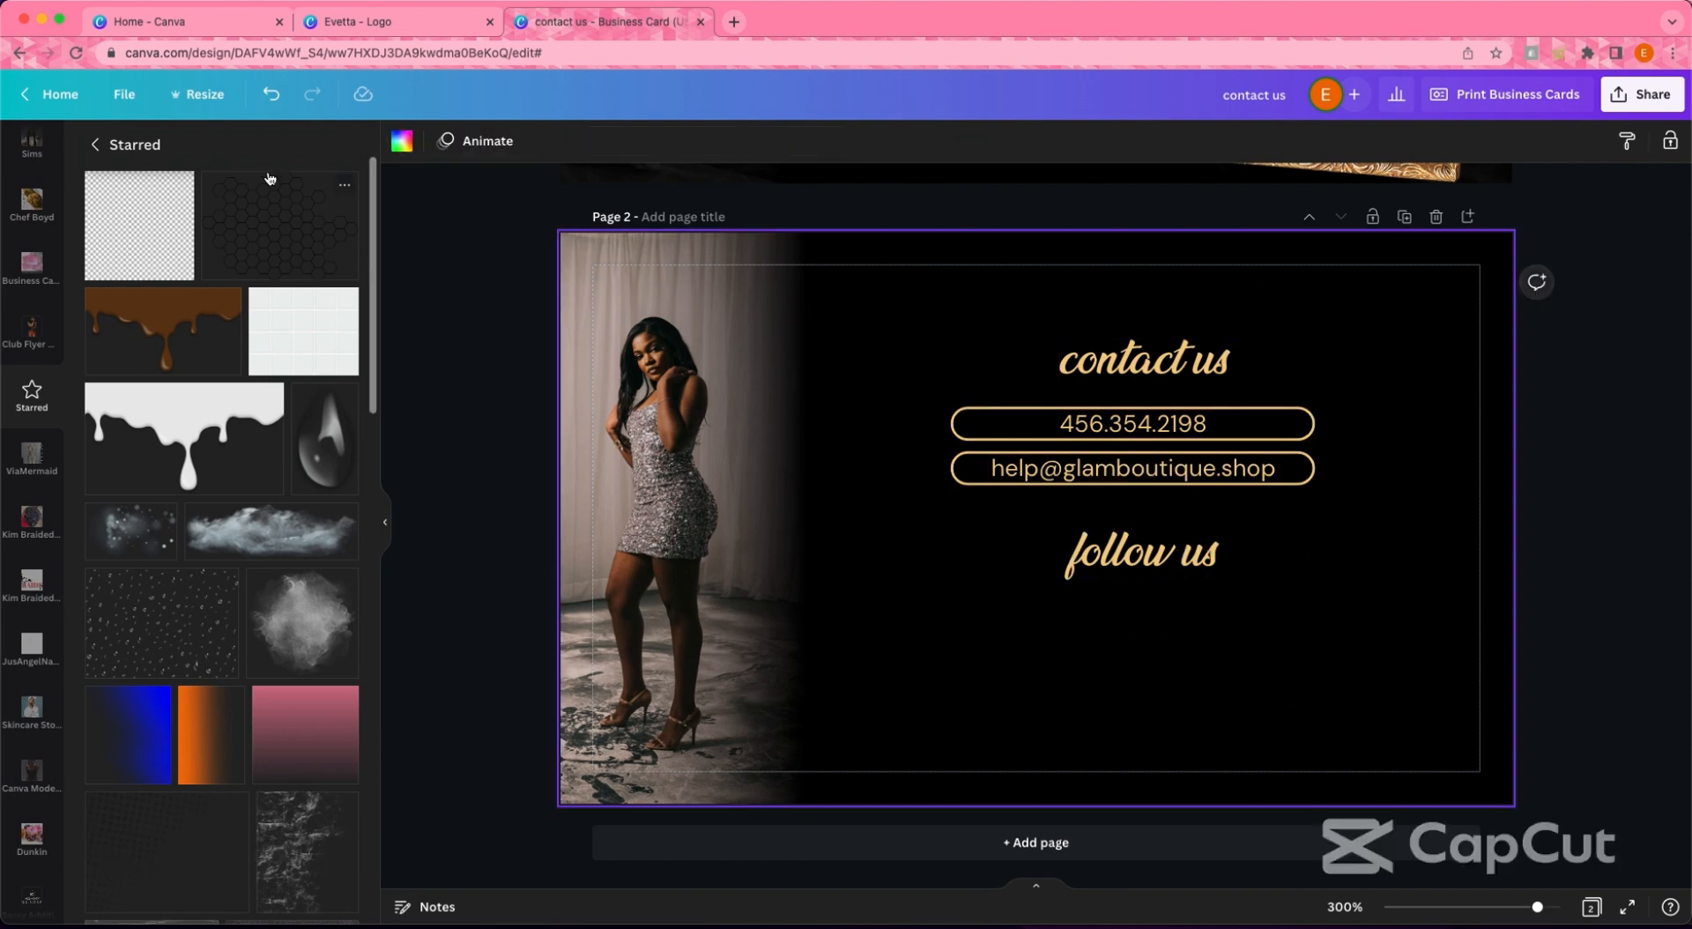
scroll(27, 353, down, 5)
- Search Elements for 'twitter' and add the white Twitter bird icon to the card
scroll(23, 237, up, 8)
click(32, 217)
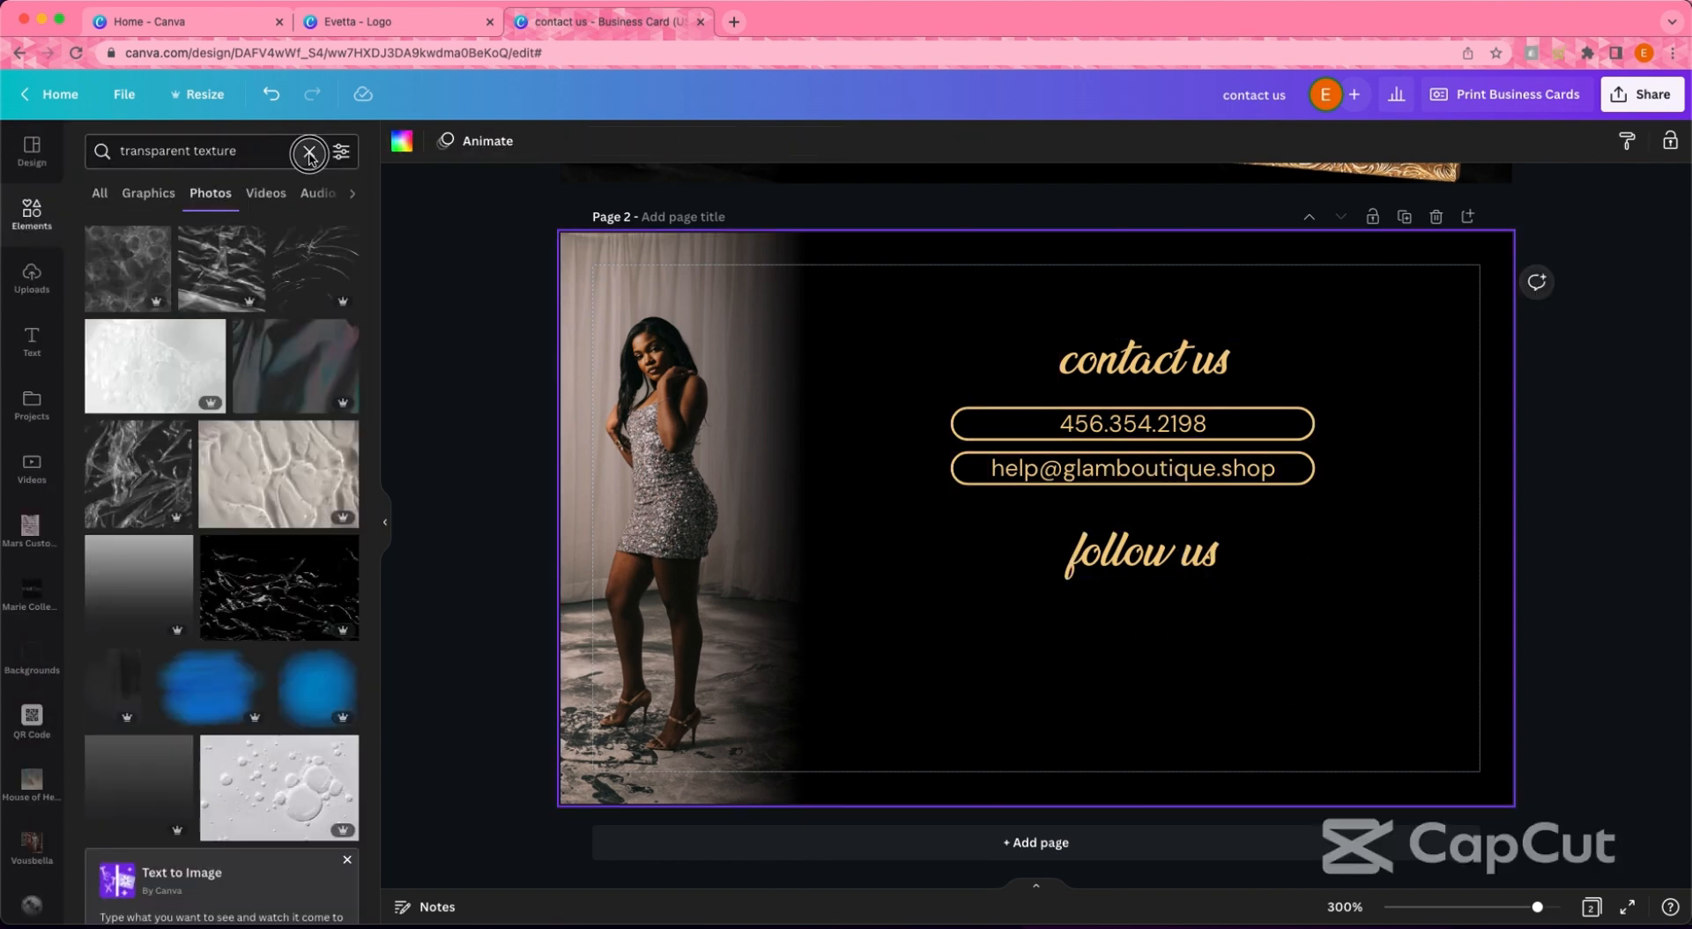
click(308, 150)
text(twitter)
key(Return)
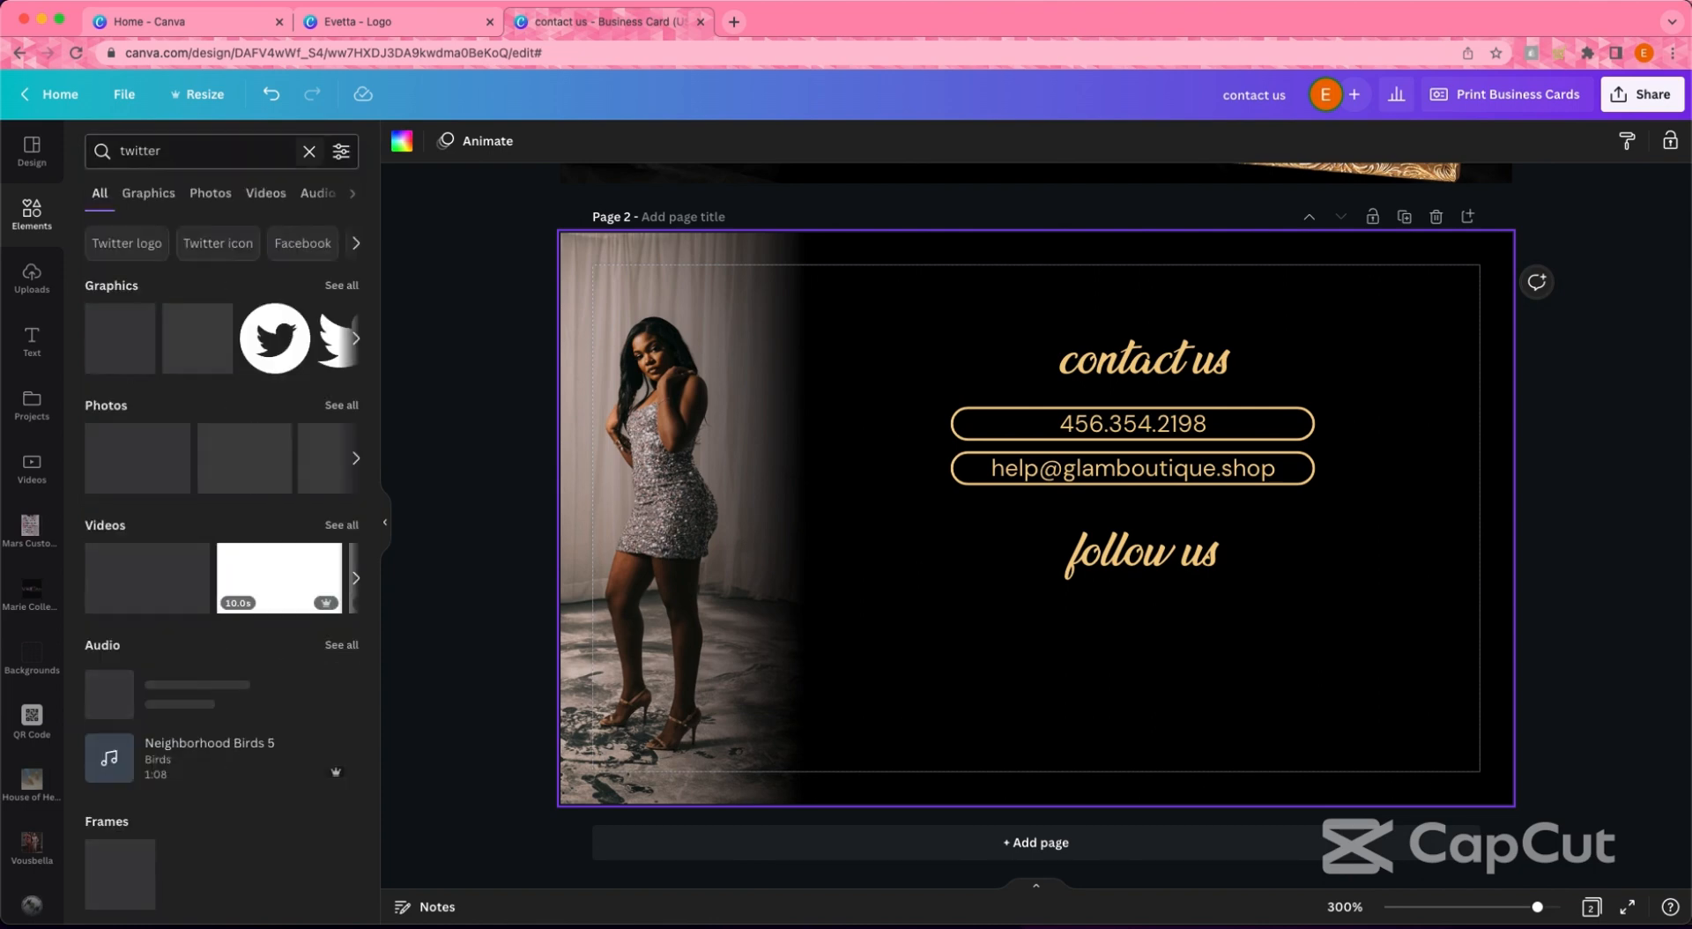
click(275, 338)
- Add a Facebook icon, recolour it white, and place it beside the Twitter icon
click(309, 151)
text(facebook)
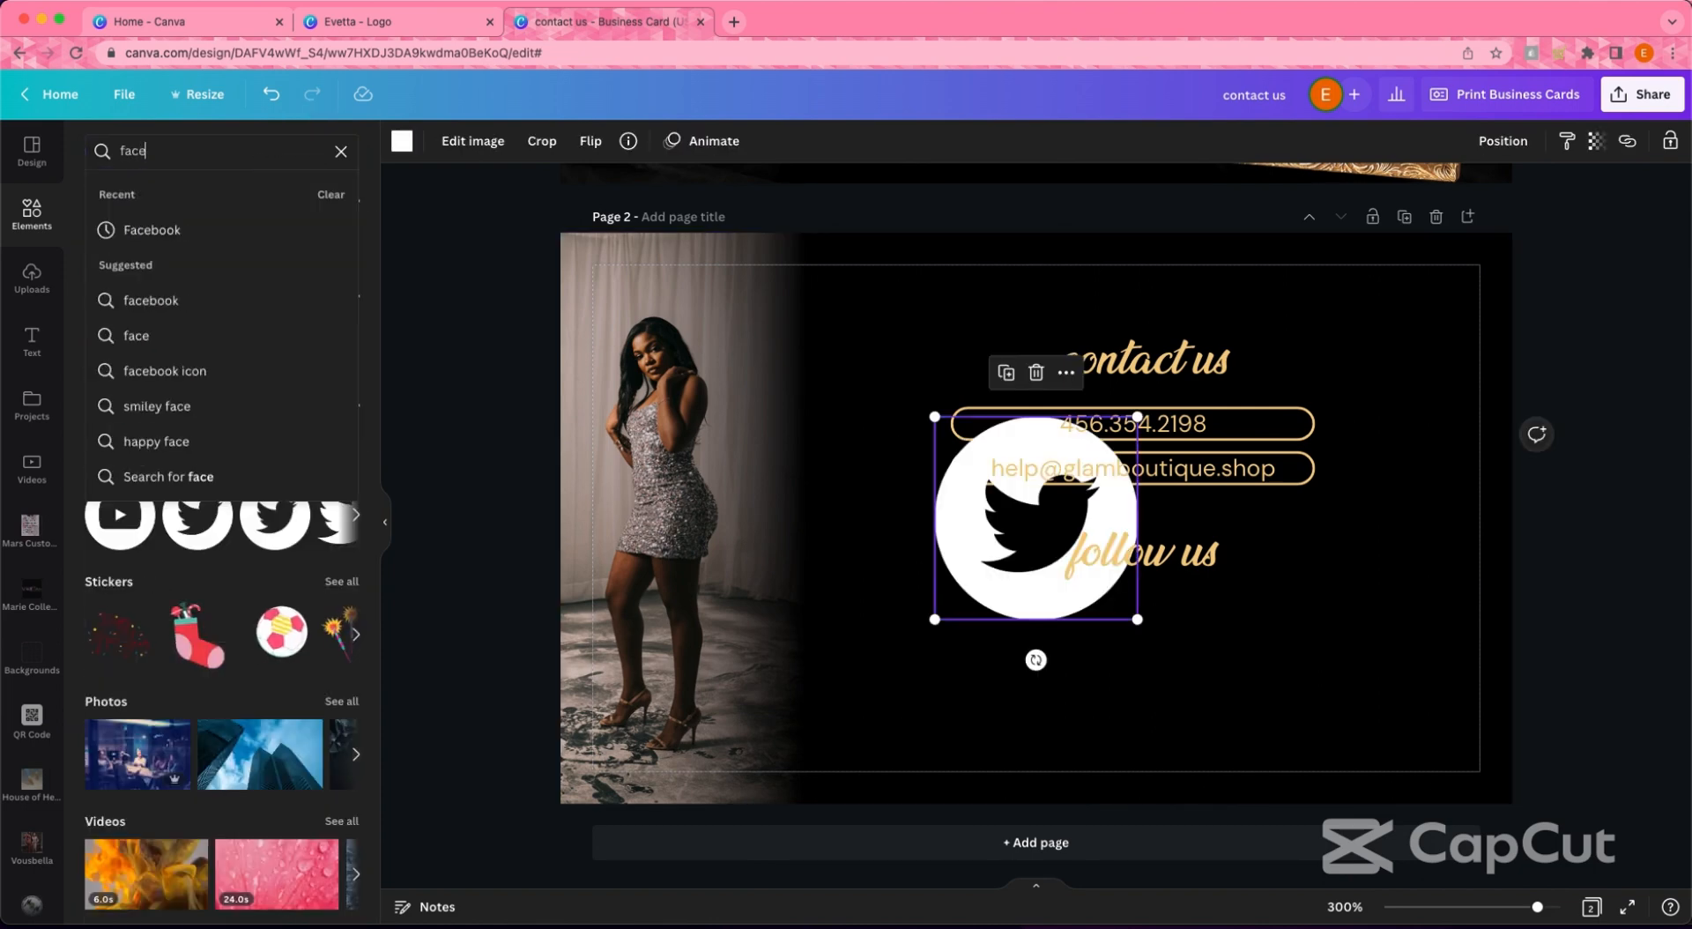
key(Return)
drag(204, 333, 730, 581)
click(404, 141)
click(245, 233)
right_click(1031, 487)
drag(1033, 593, 808, 630)
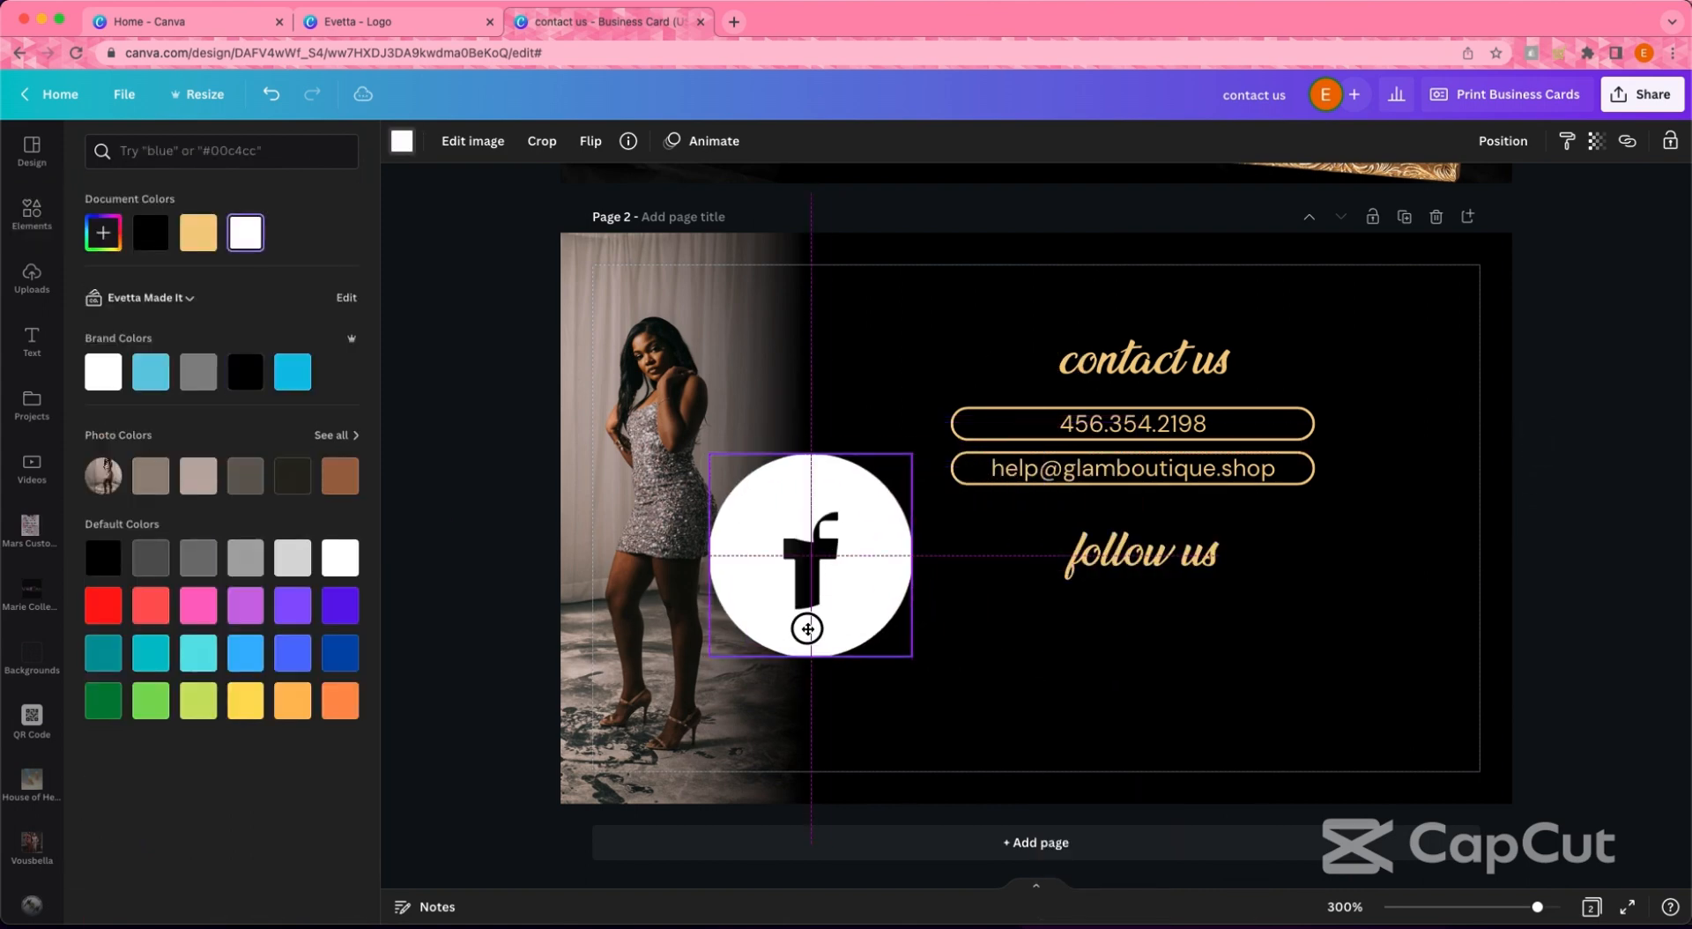
- Add an Instagram icon, recolour it white, and shrink it next to the others
click(32, 216)
click(220, 150)
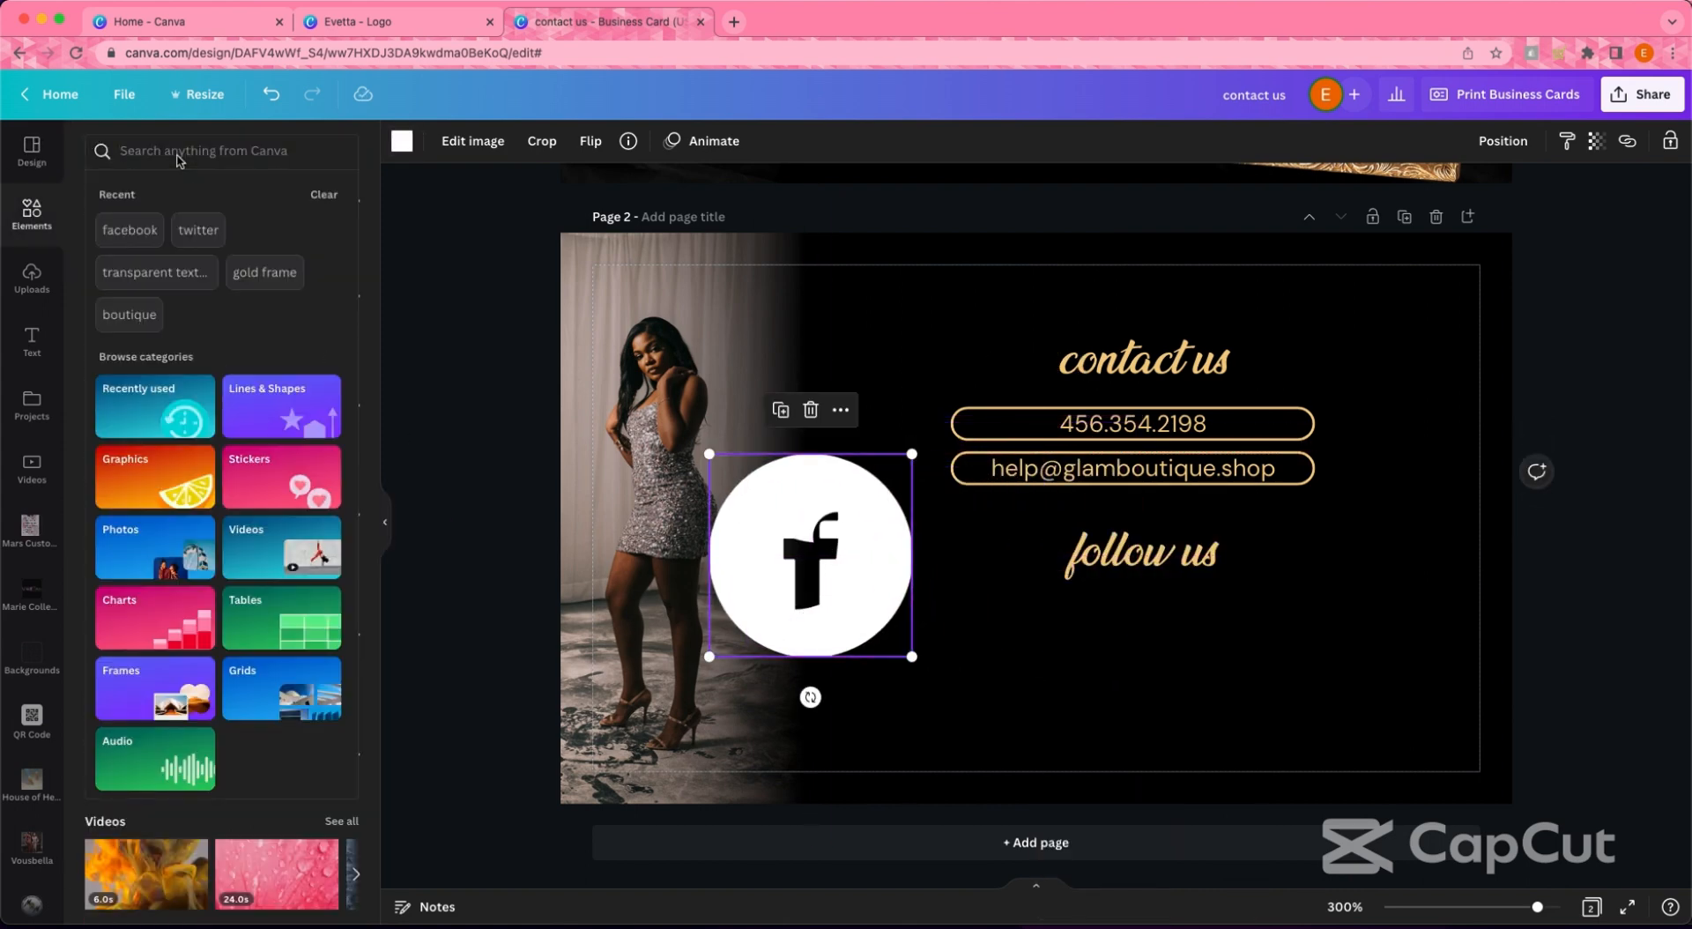
text(instagram)
key(Return)
click(216, 326)
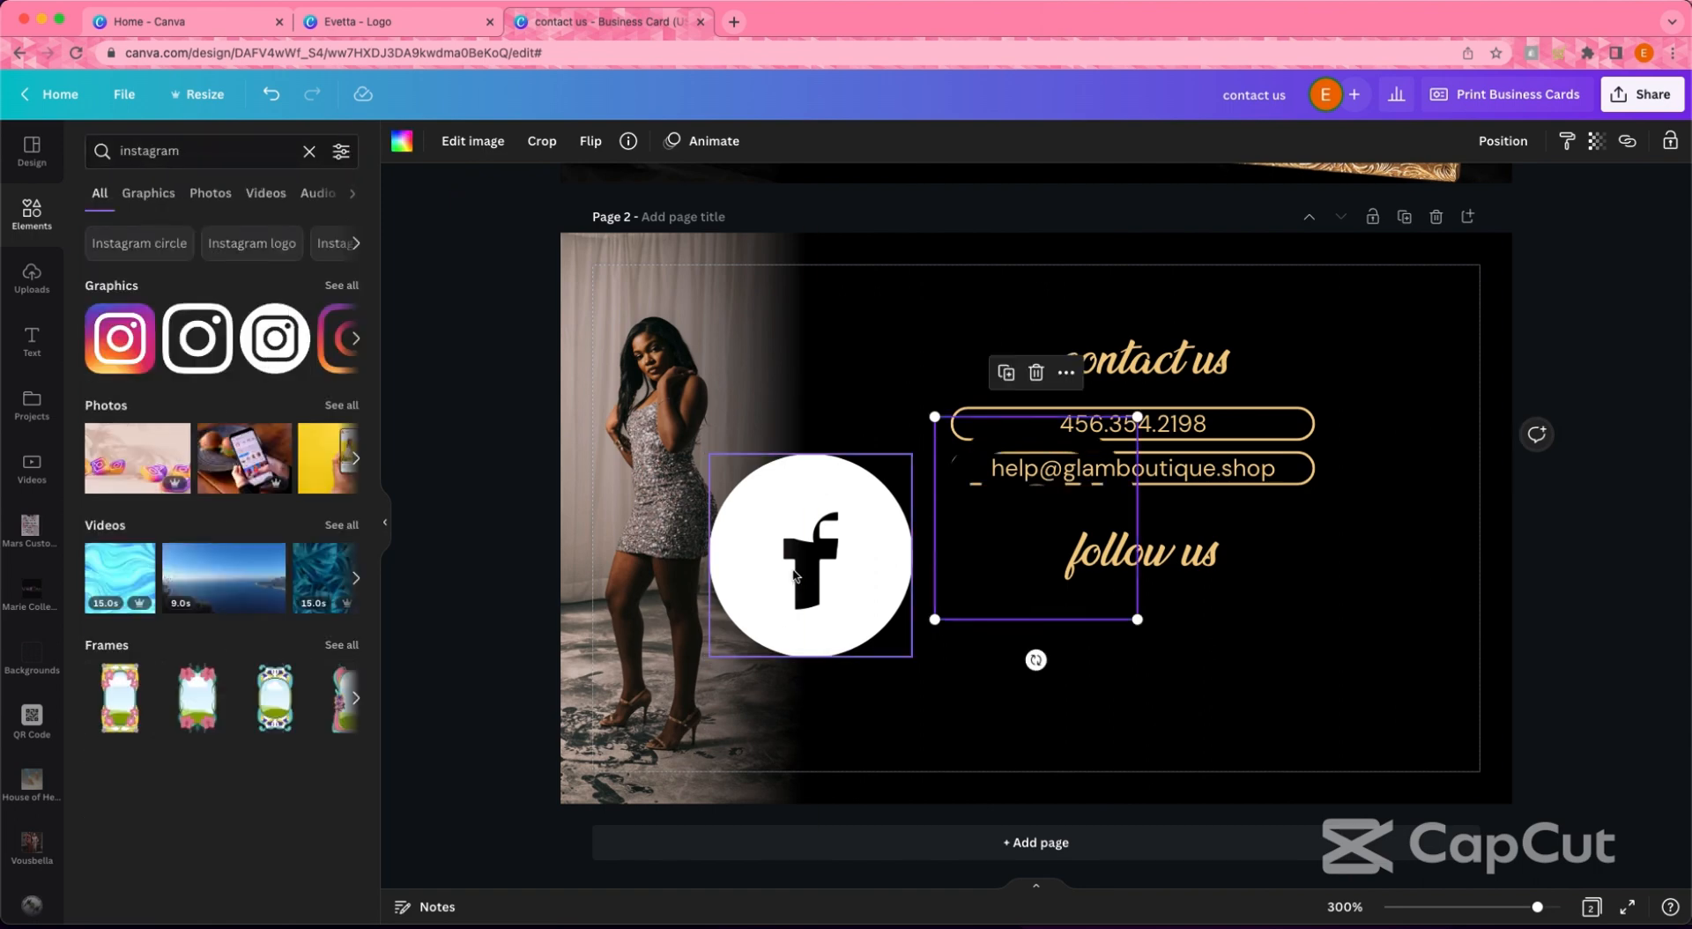
click(402, 141)
click(246, 233)
drag(964, 523, 740, 560)
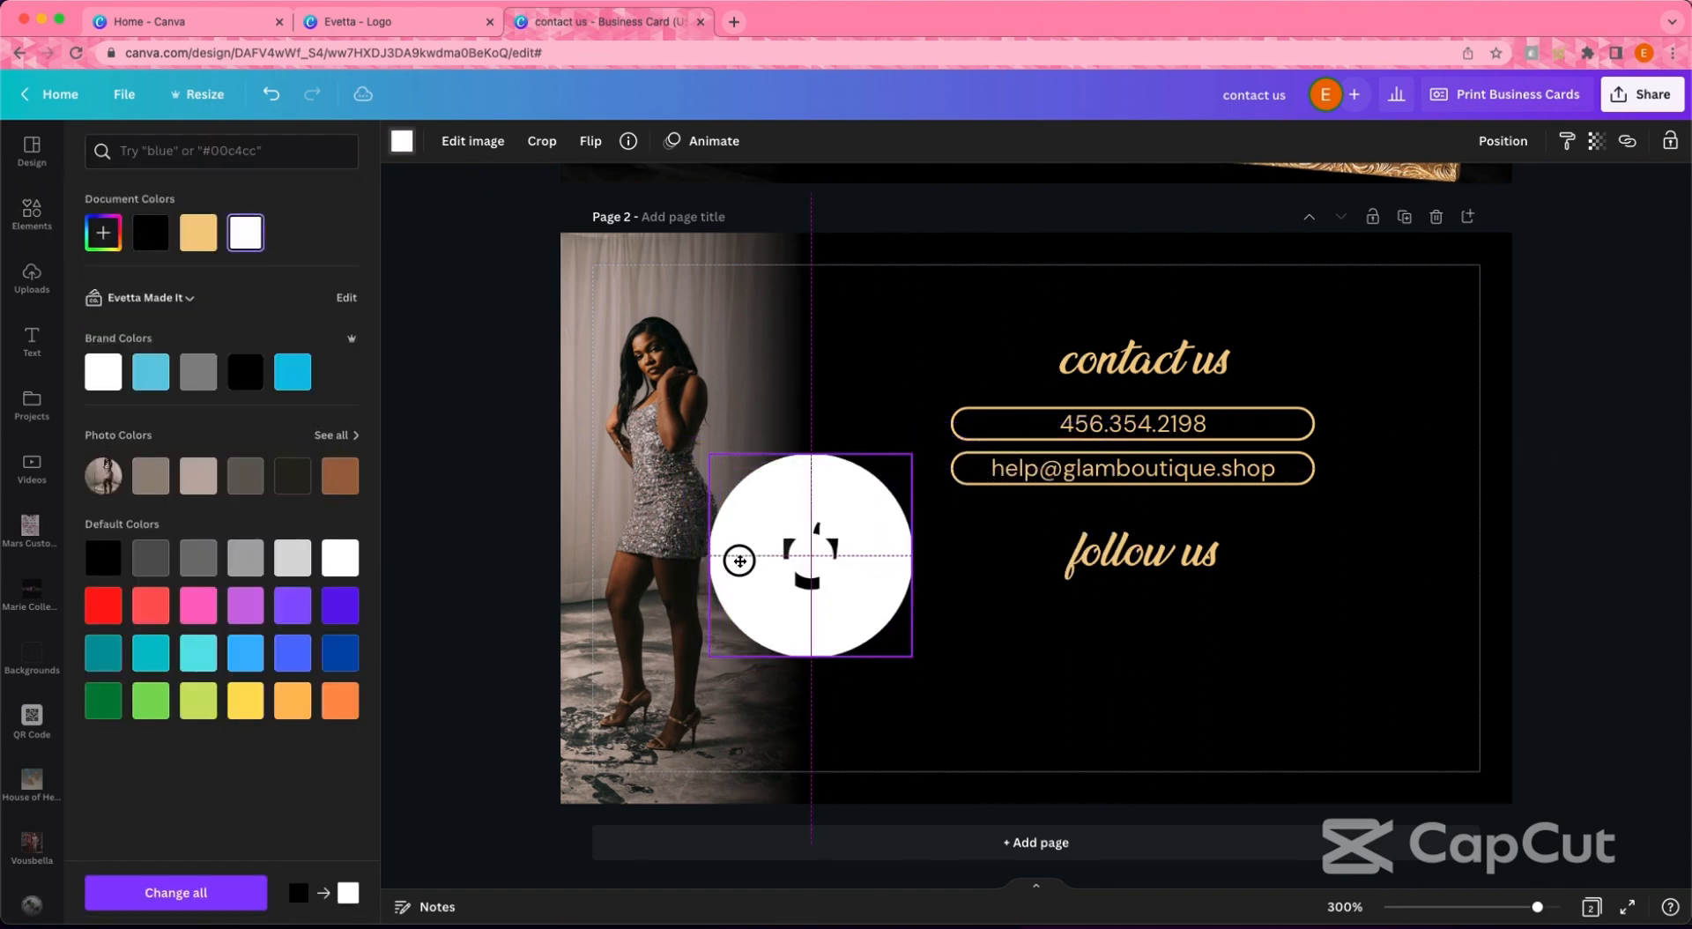
drag(913, 656, 1229, 604)
- Space the three social icons evenly with Tidy up, shrink the row, and pull a text line below it
click(1145, 614)
click(1514, 141)
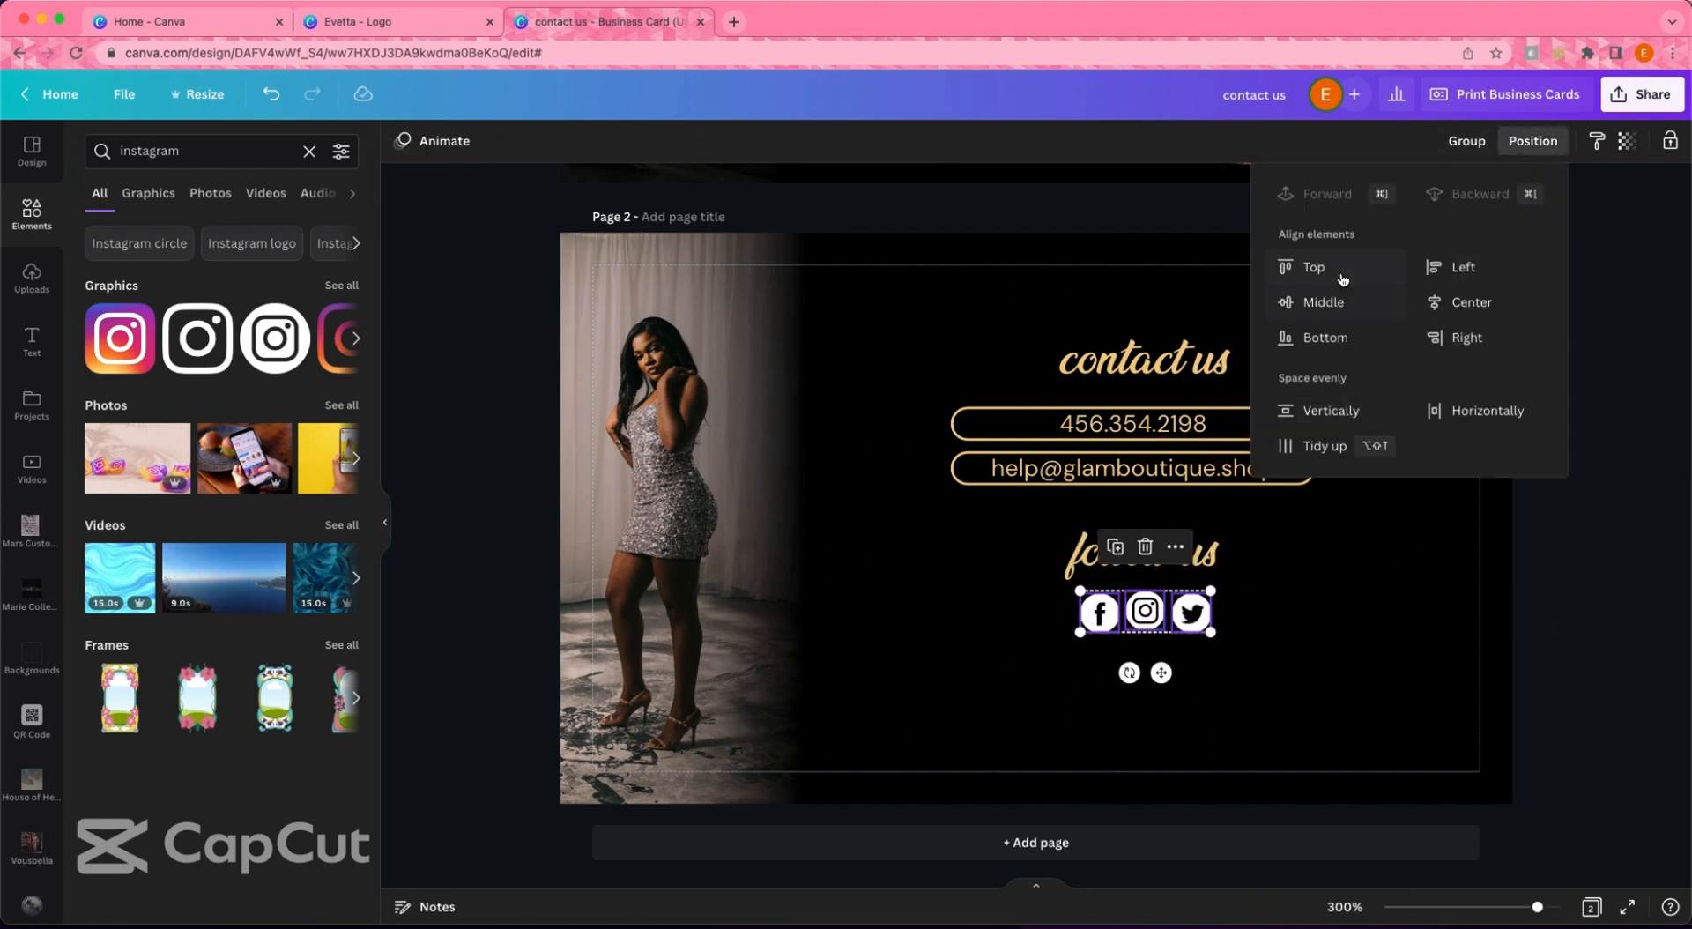
click(1323, 447)
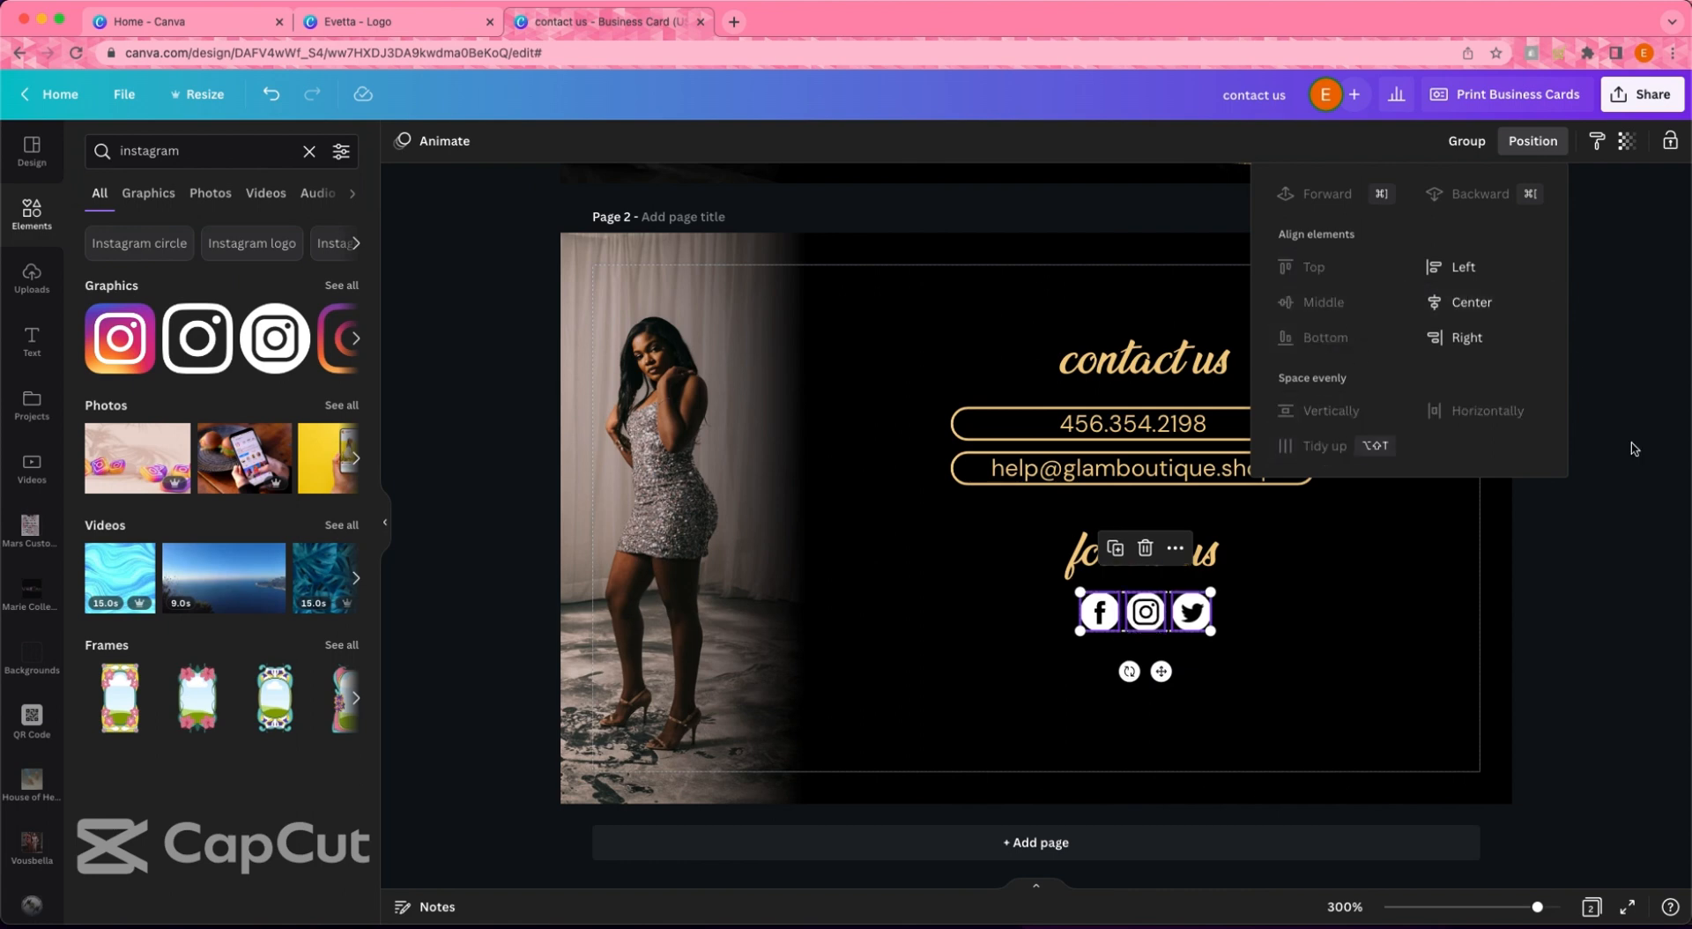
click(1379, 601)
drag(1076, 637, 1176, 612)
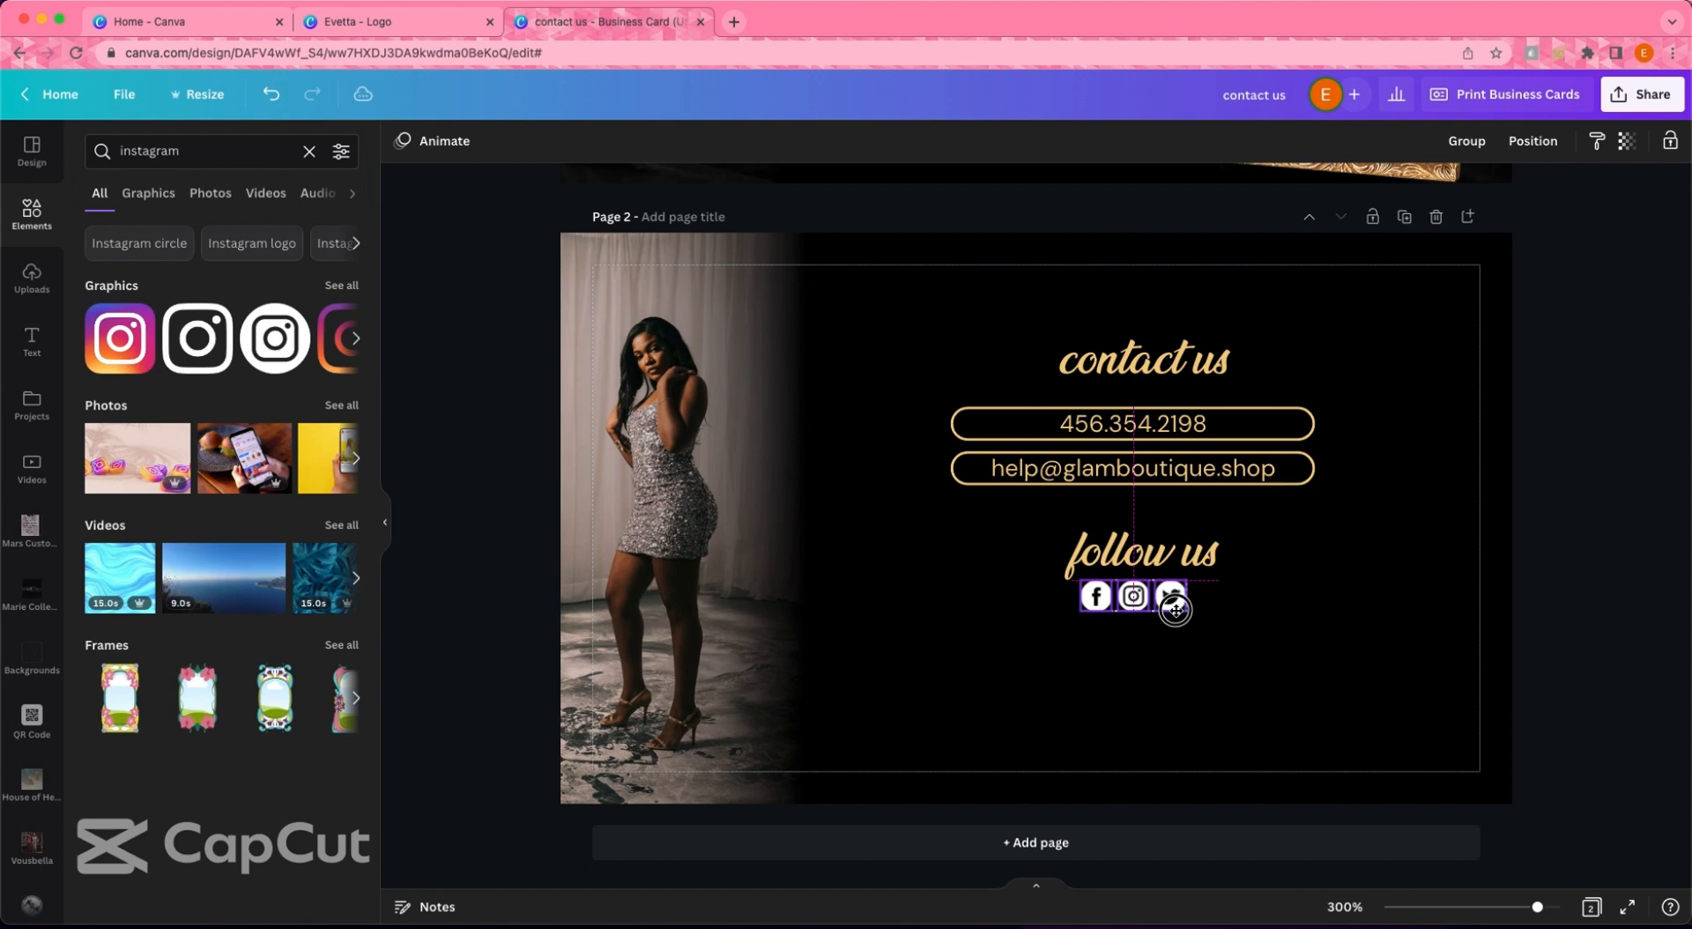
drag(1144, 430, 1142, 659)
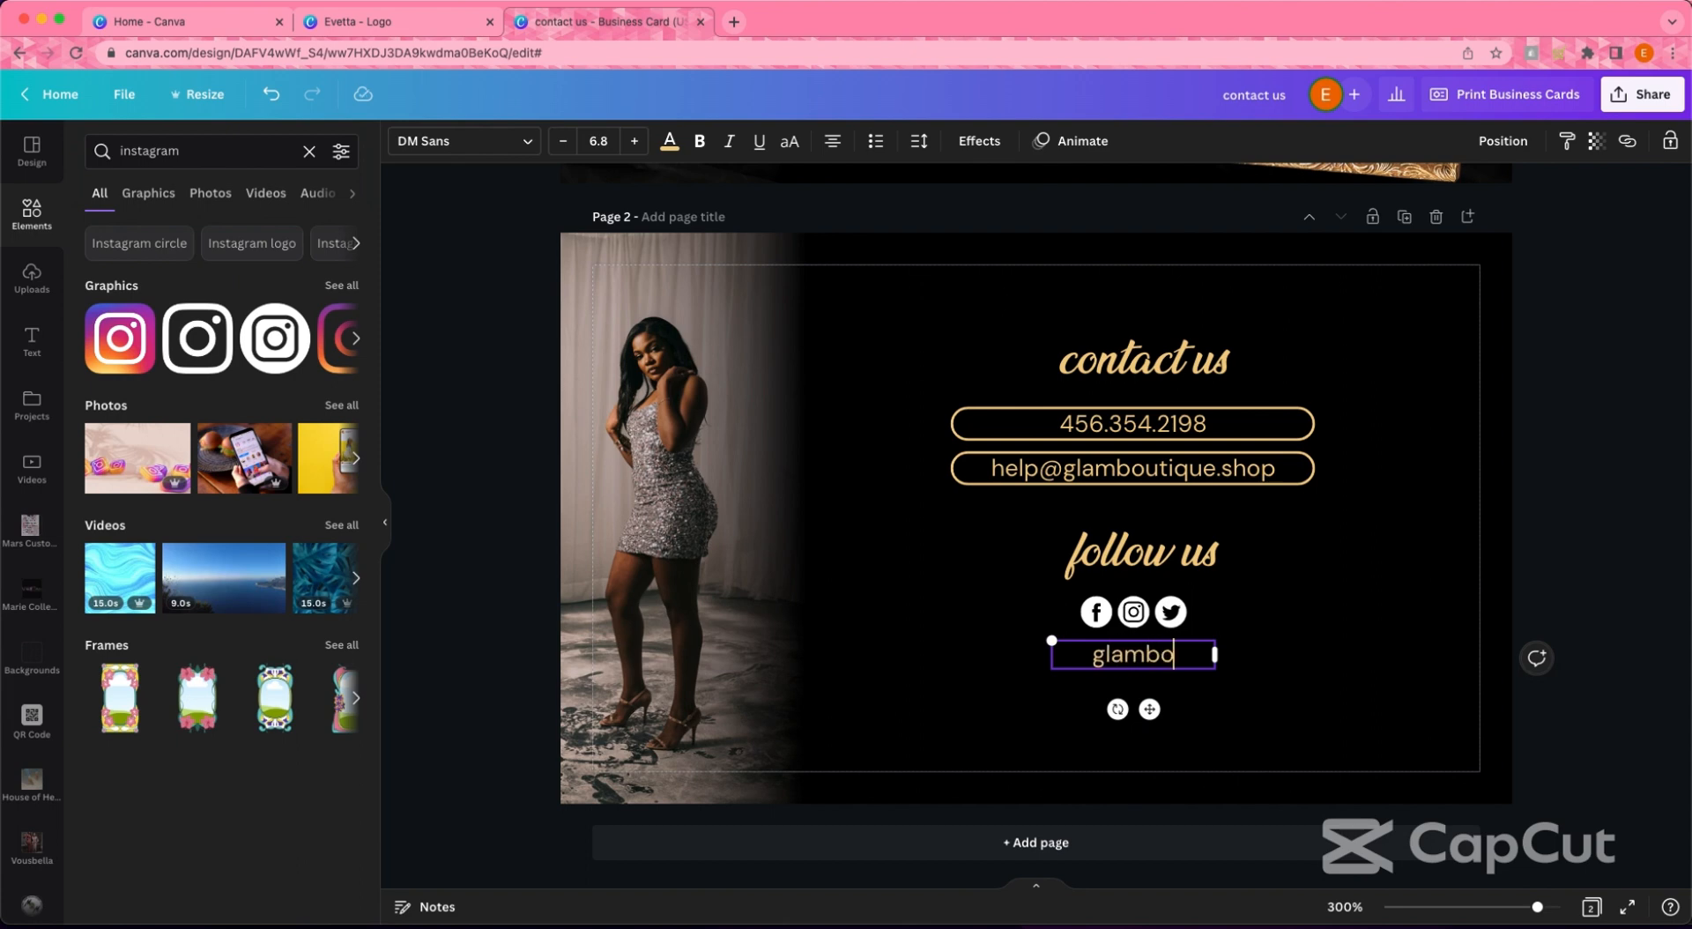
- Position the glamboutique text, then widen, centre and finally delete the website text line
click(1602, 424)
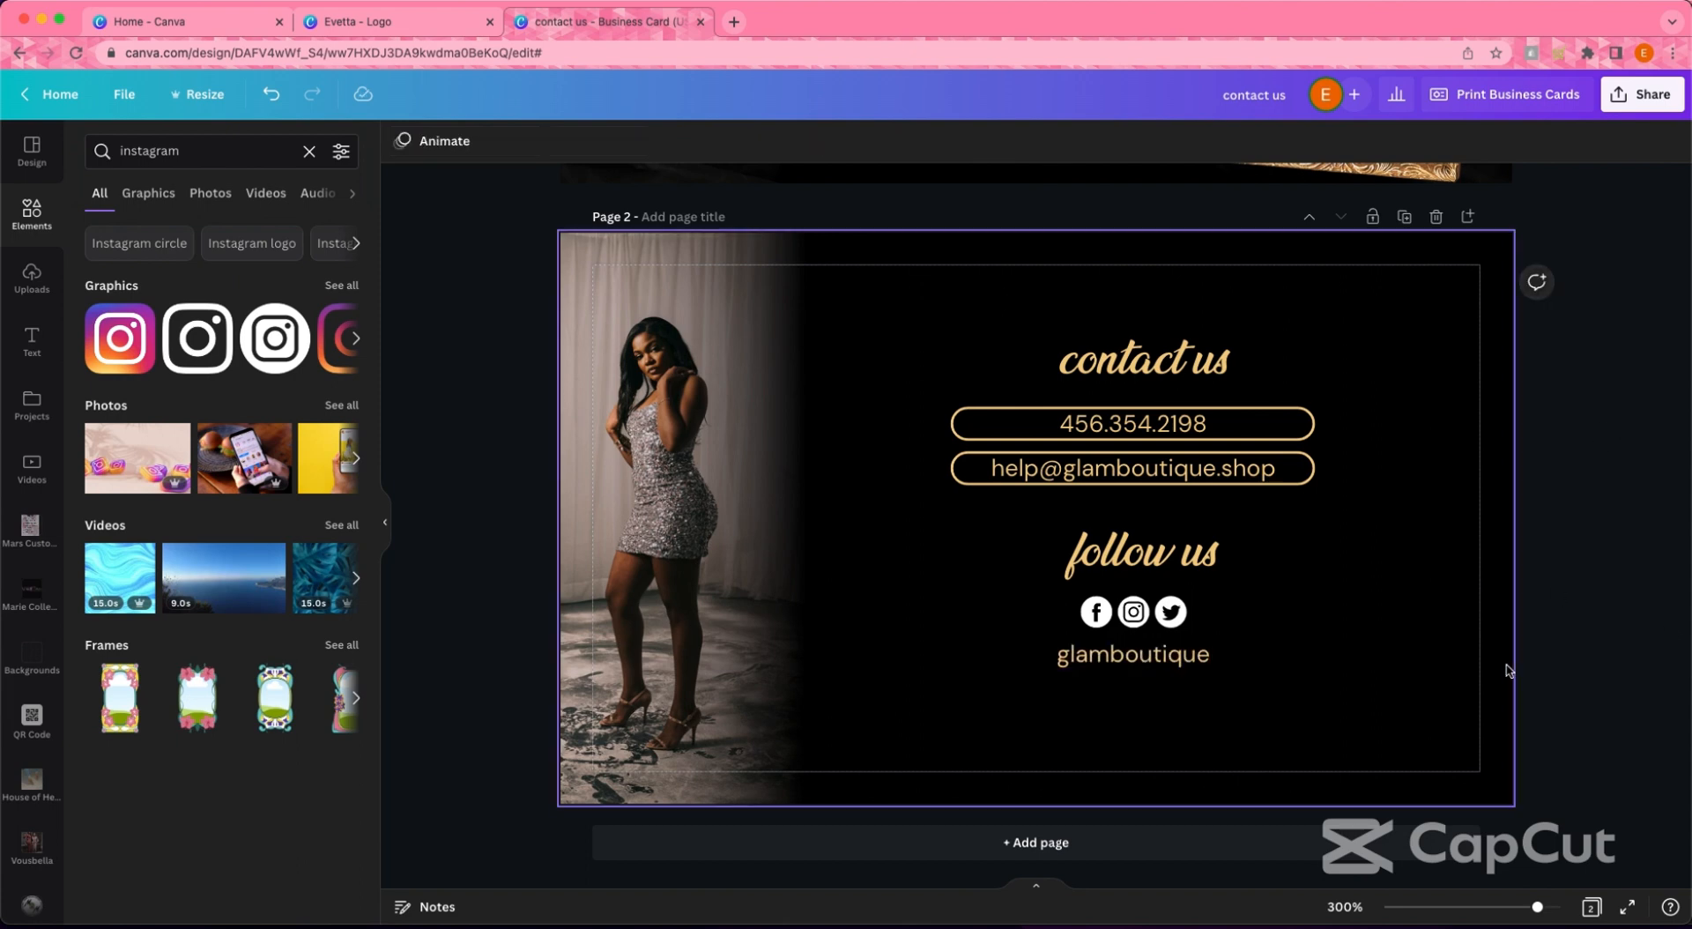
drag(1138, 657, 927, 760)
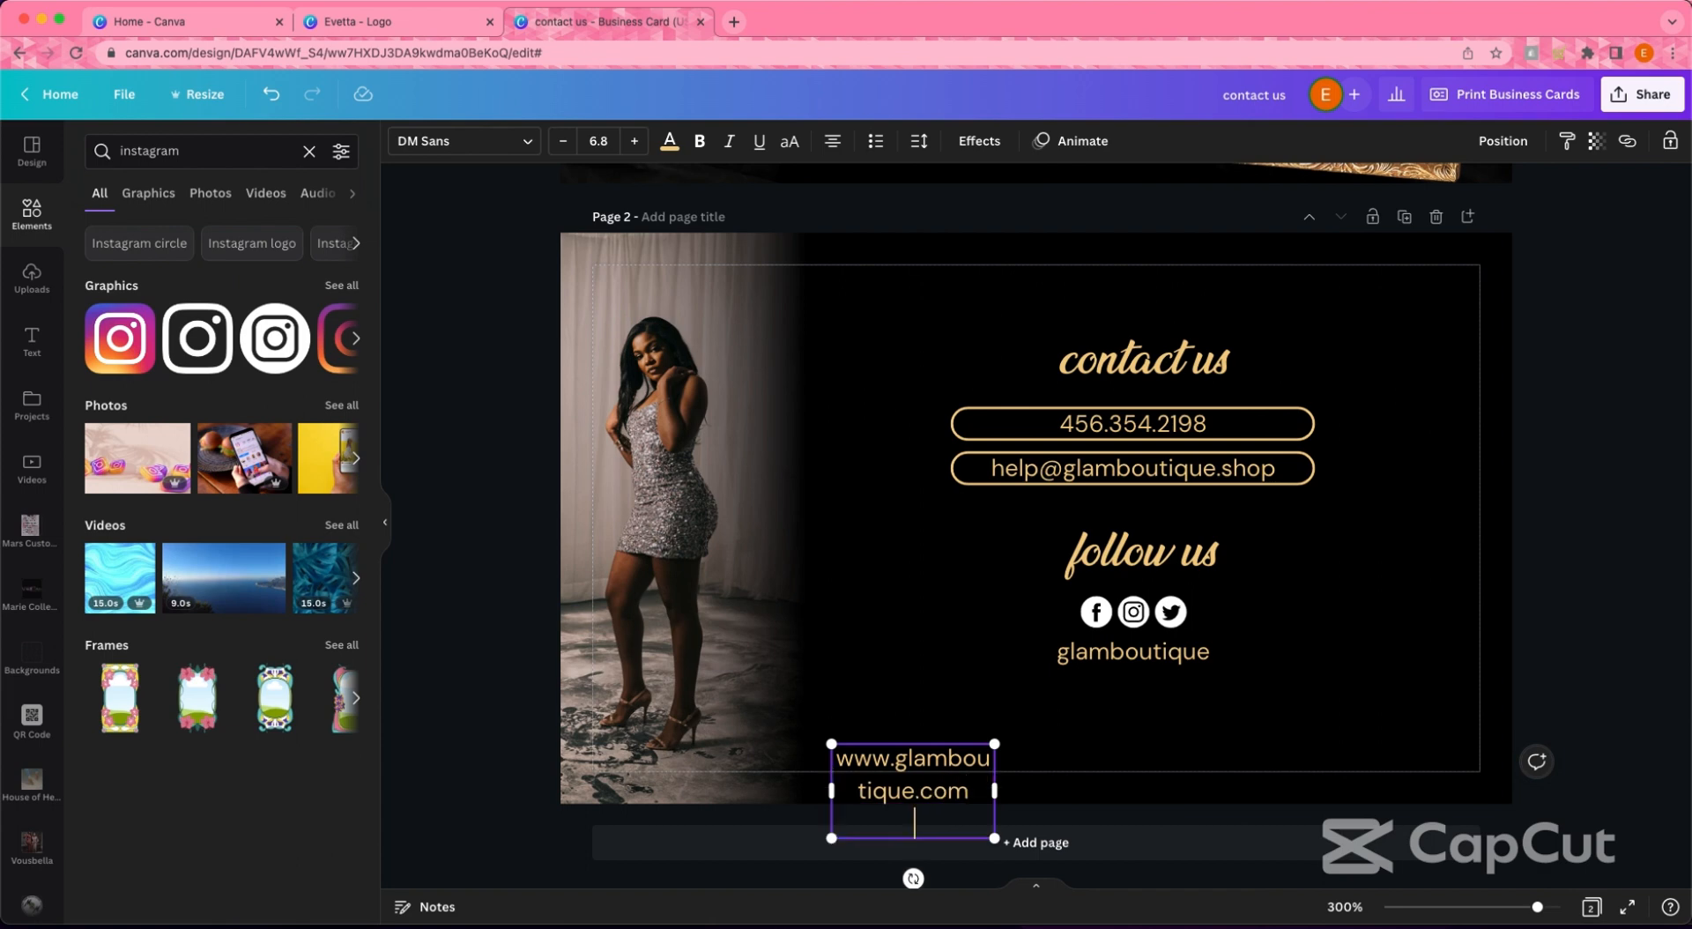
drag(998, 780, 1116, 775)
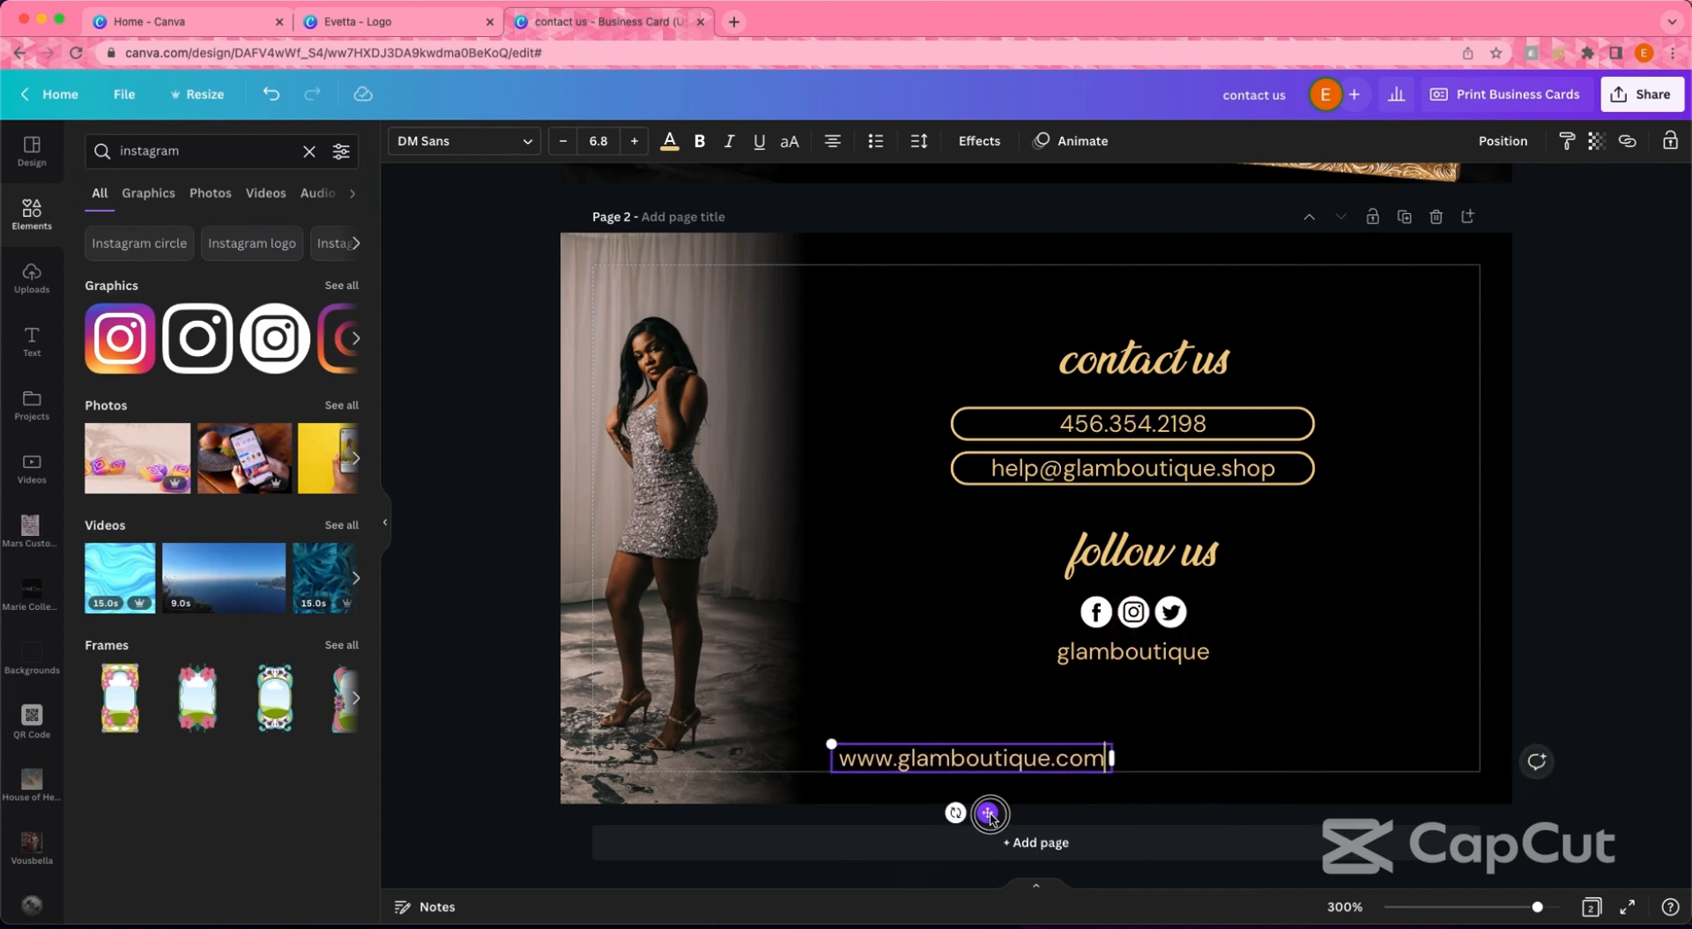
drag(991, 812, 1153, 810)
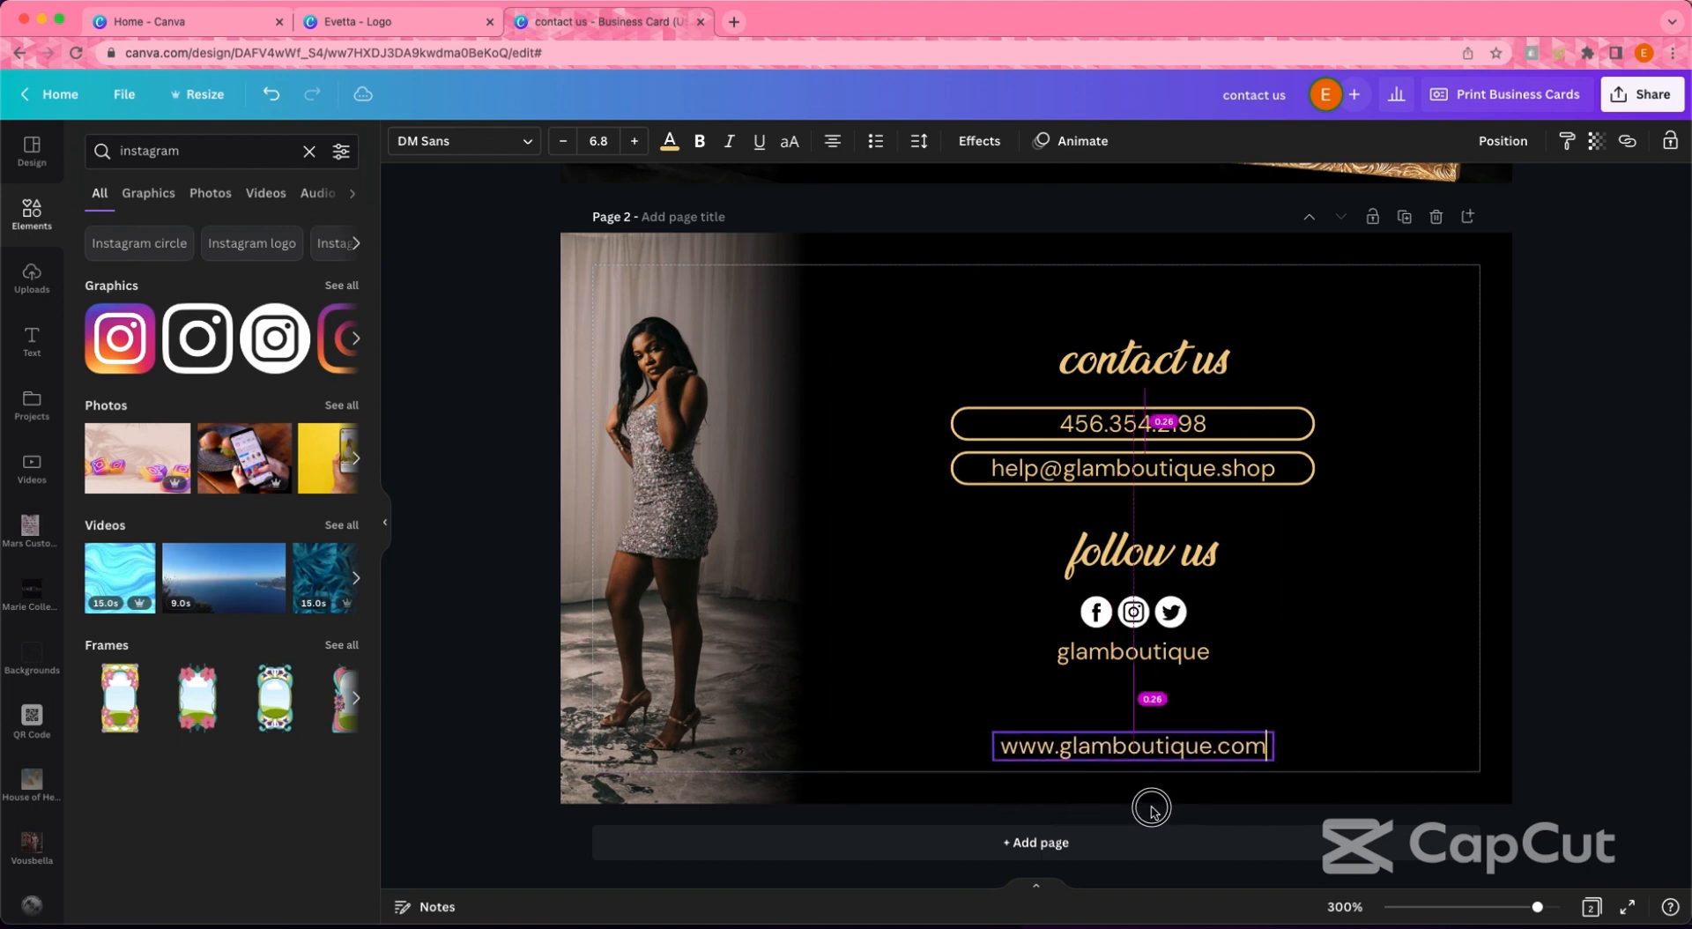
key(Delete)
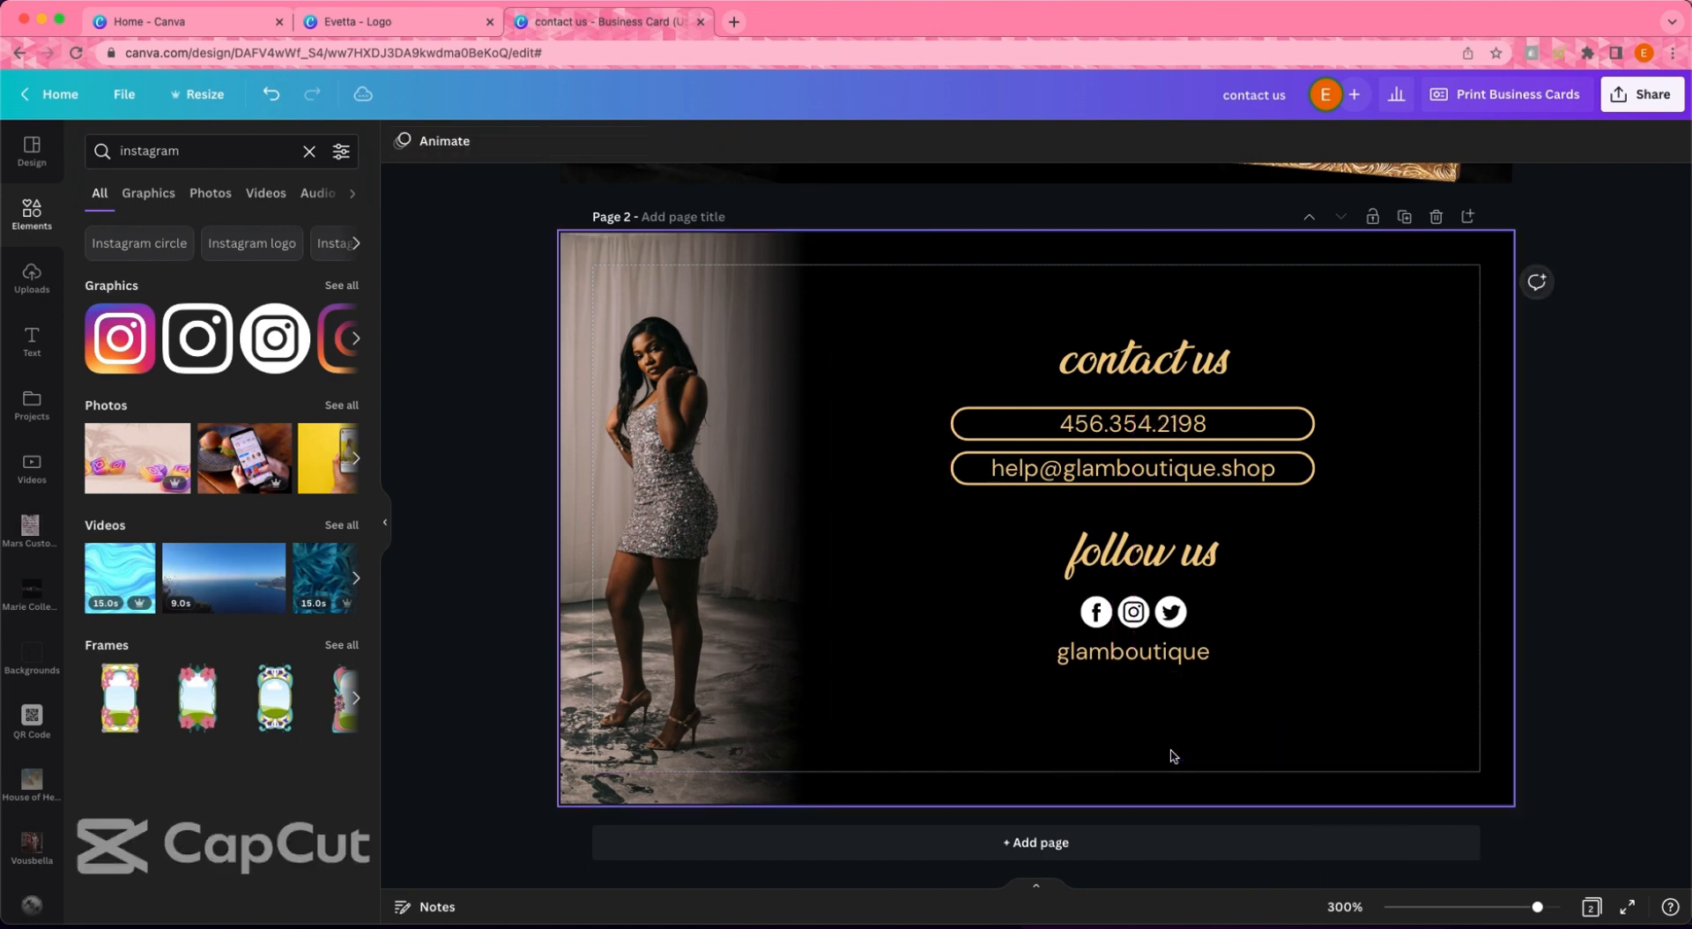
- Raise the whole contact block about 50 px and enlarge it slightly
drag(1179, 733, 1078, 344)
drag(1142, 617, 1139, 569)
drag(1315, 621, 1356, 652)
drag(1198, 521, 1193, 504)
click(1402, 533)
scroll(49, 405, down, 10)
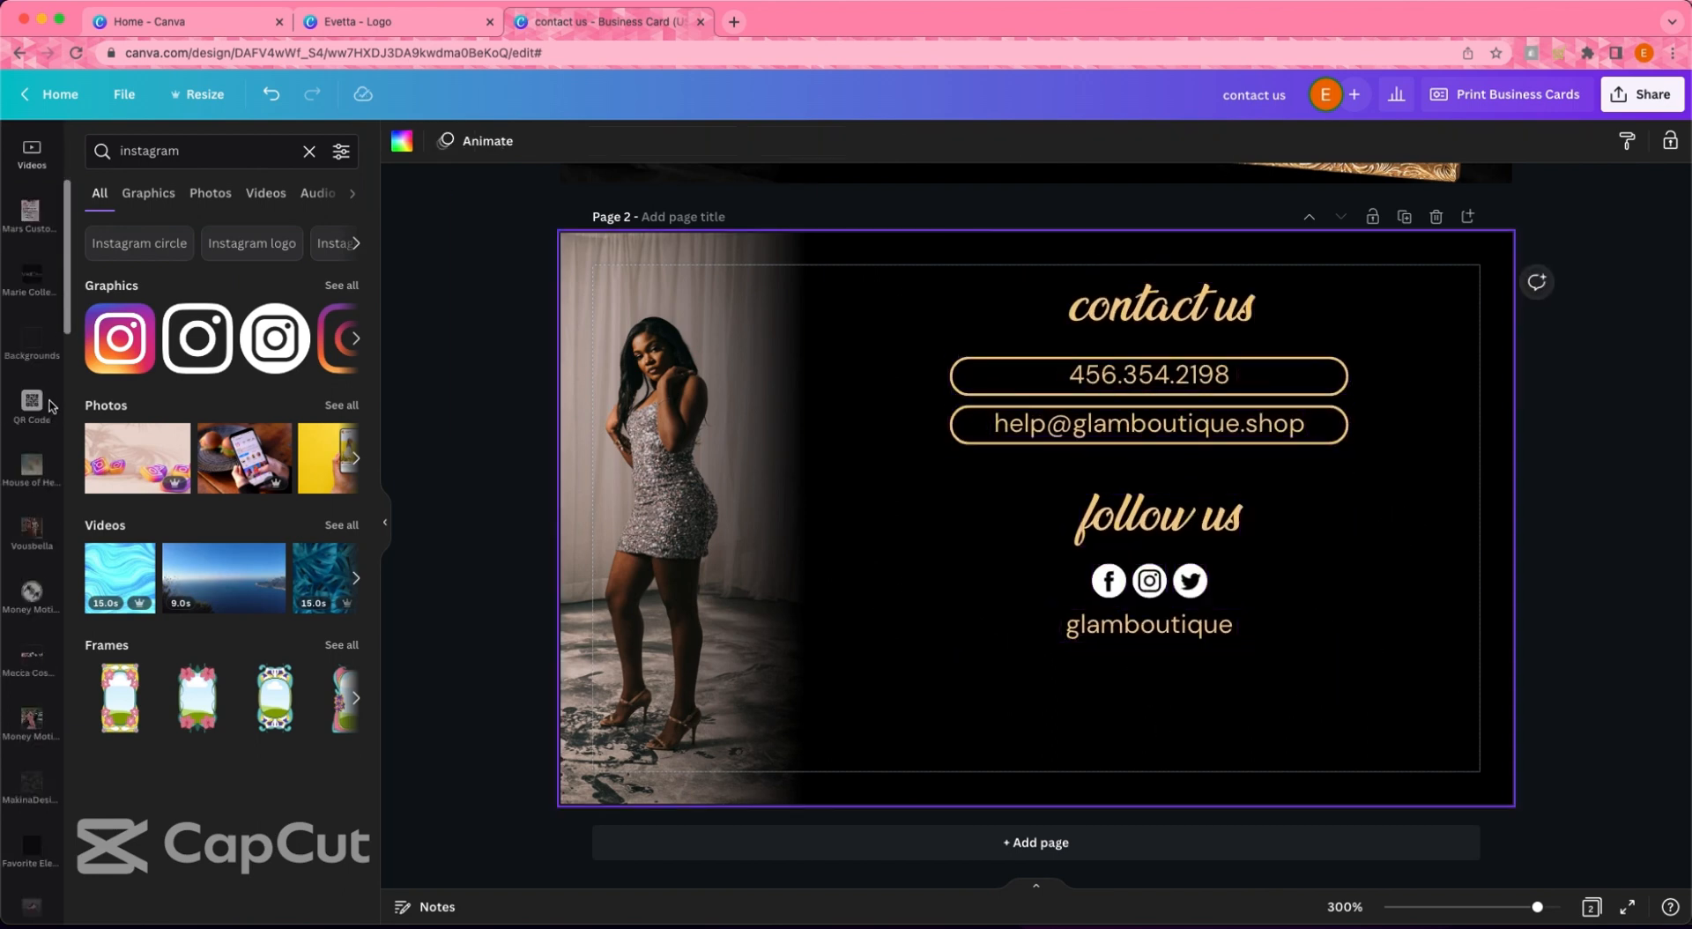
scroll(48, 406, down, 10)
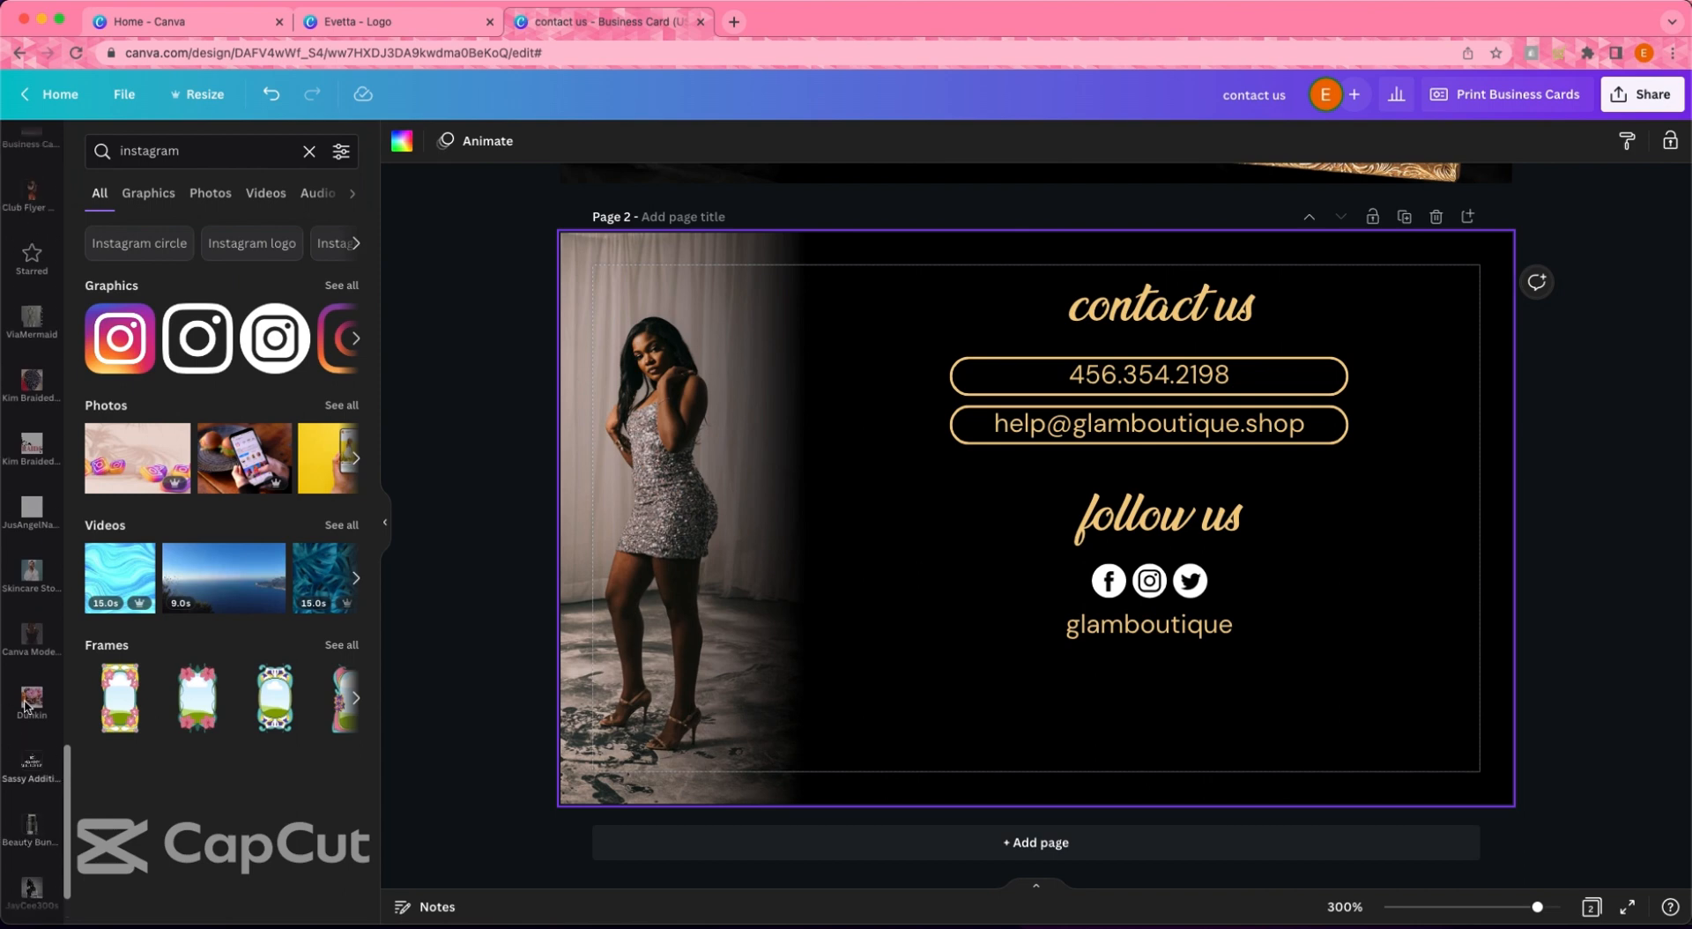
scroll(31, 677, up, 15)
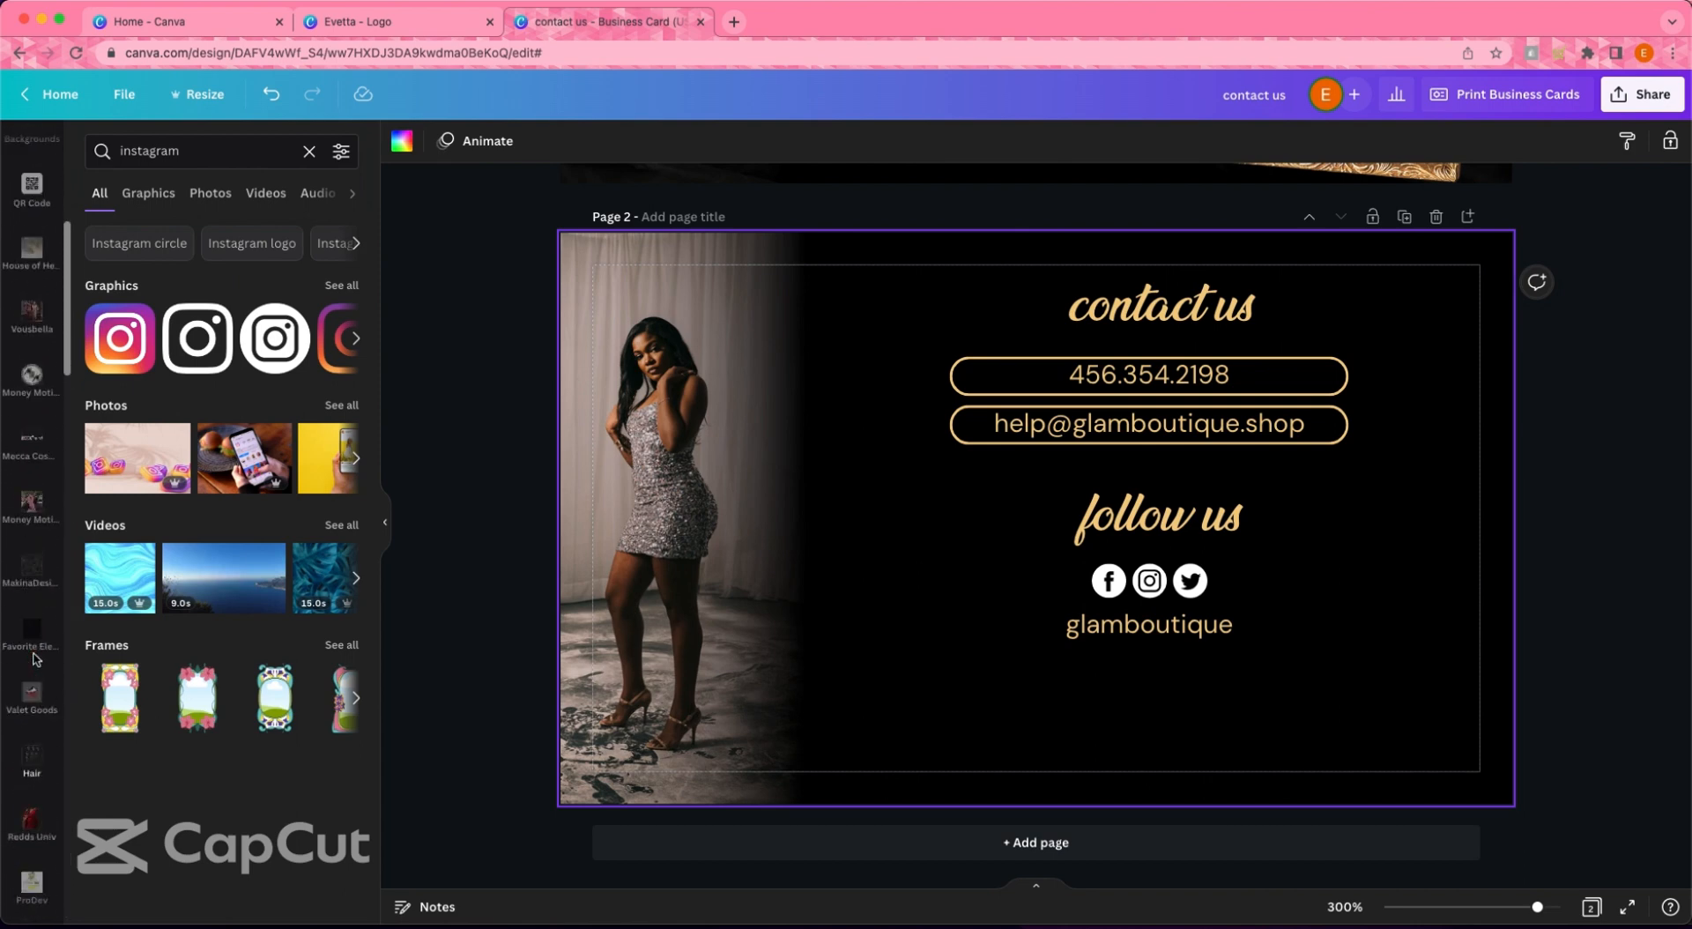
click(32, 525)
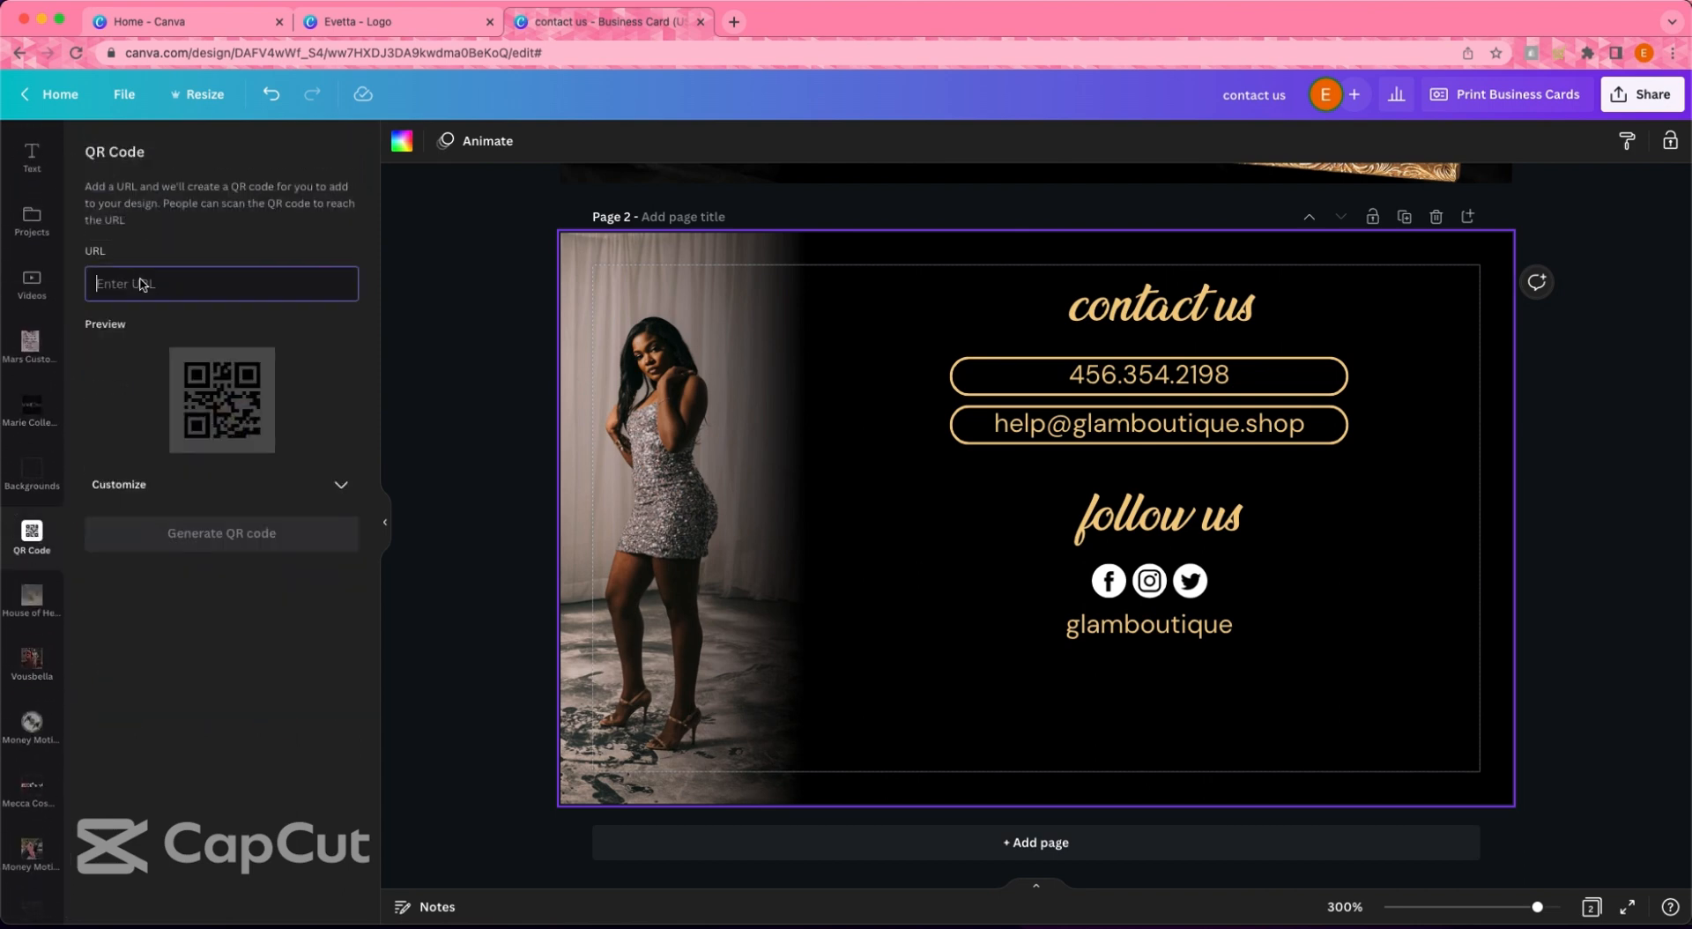
text(www.glambo)
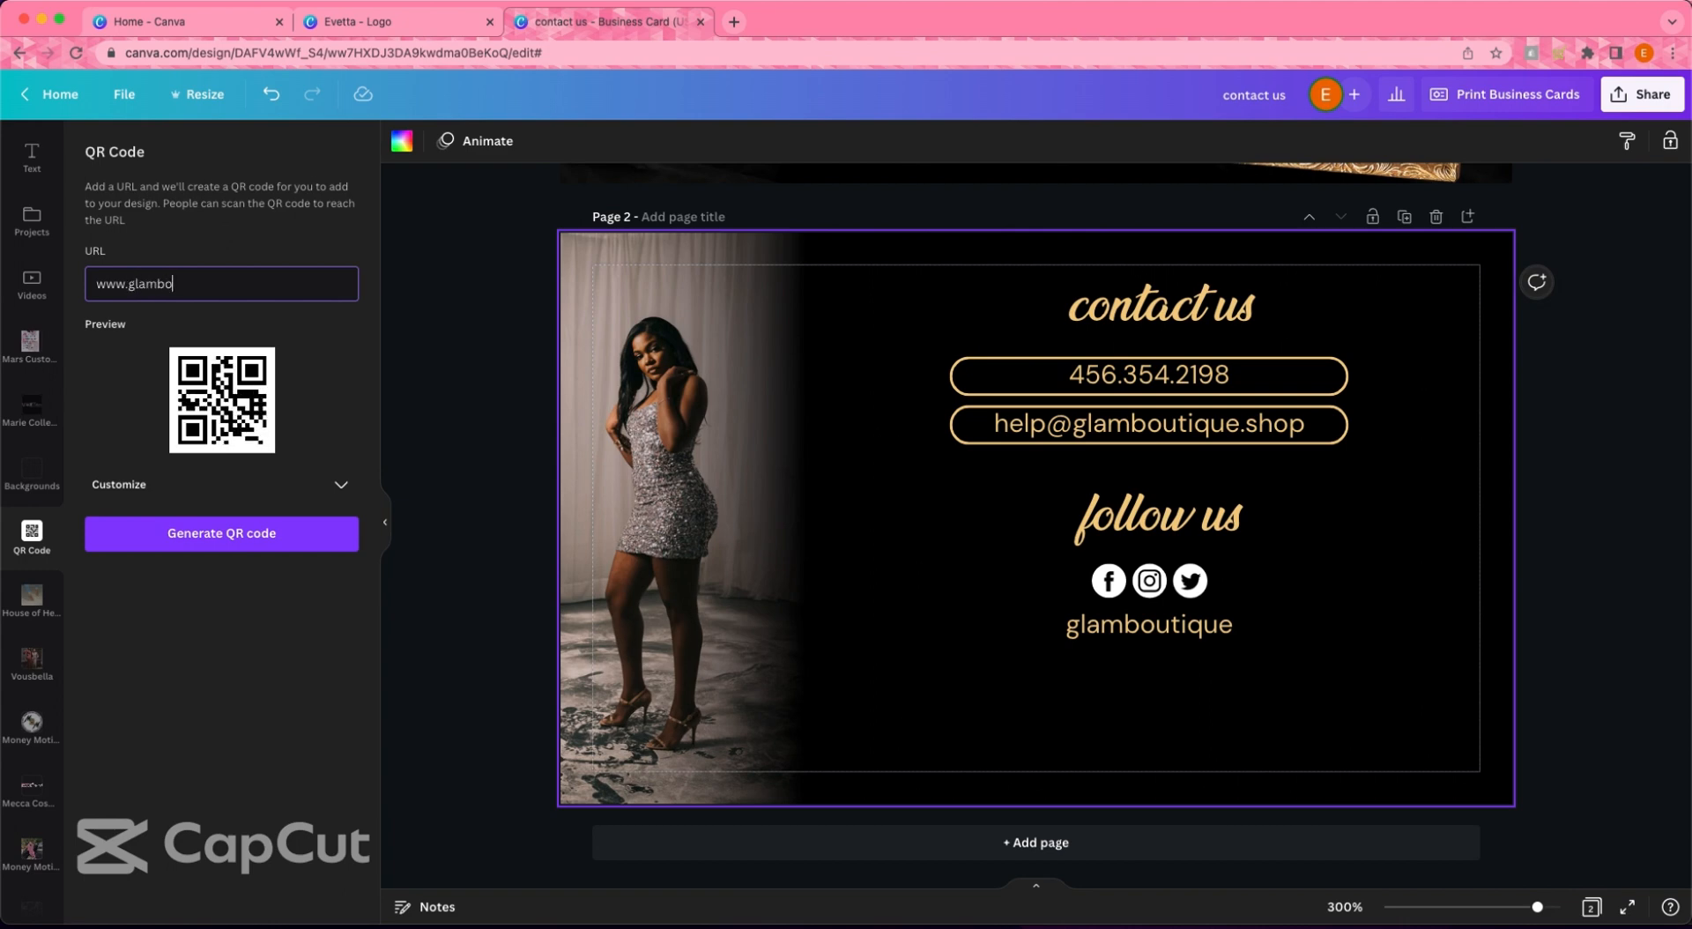
text(utique.com)
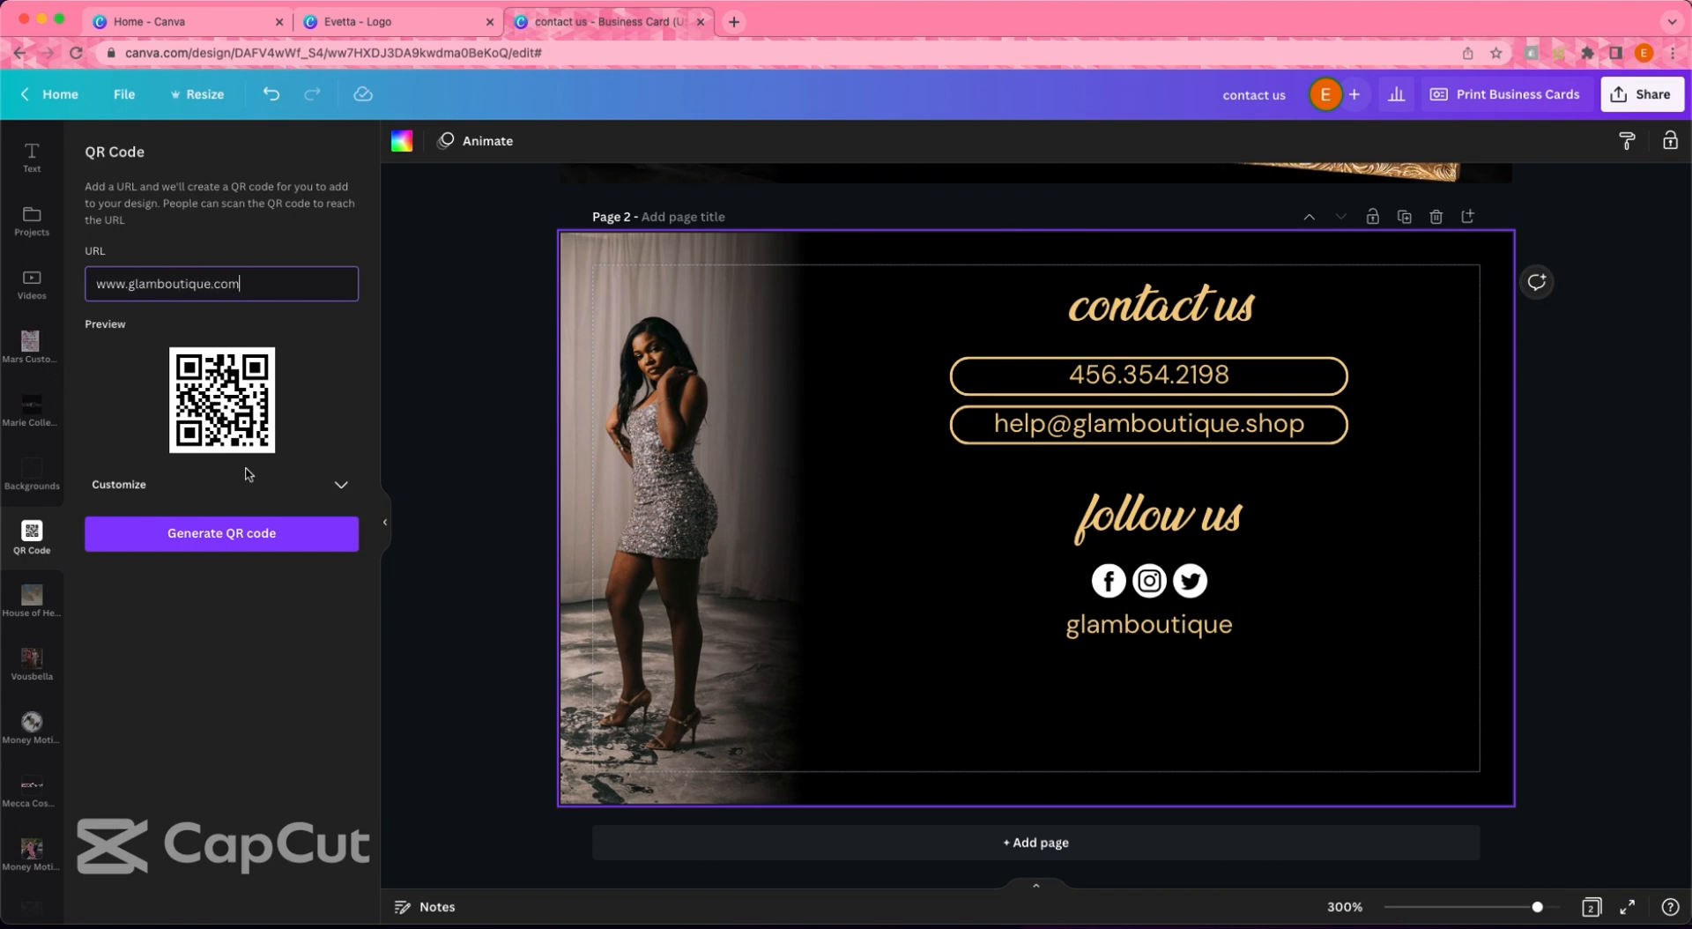
click(339, 484)
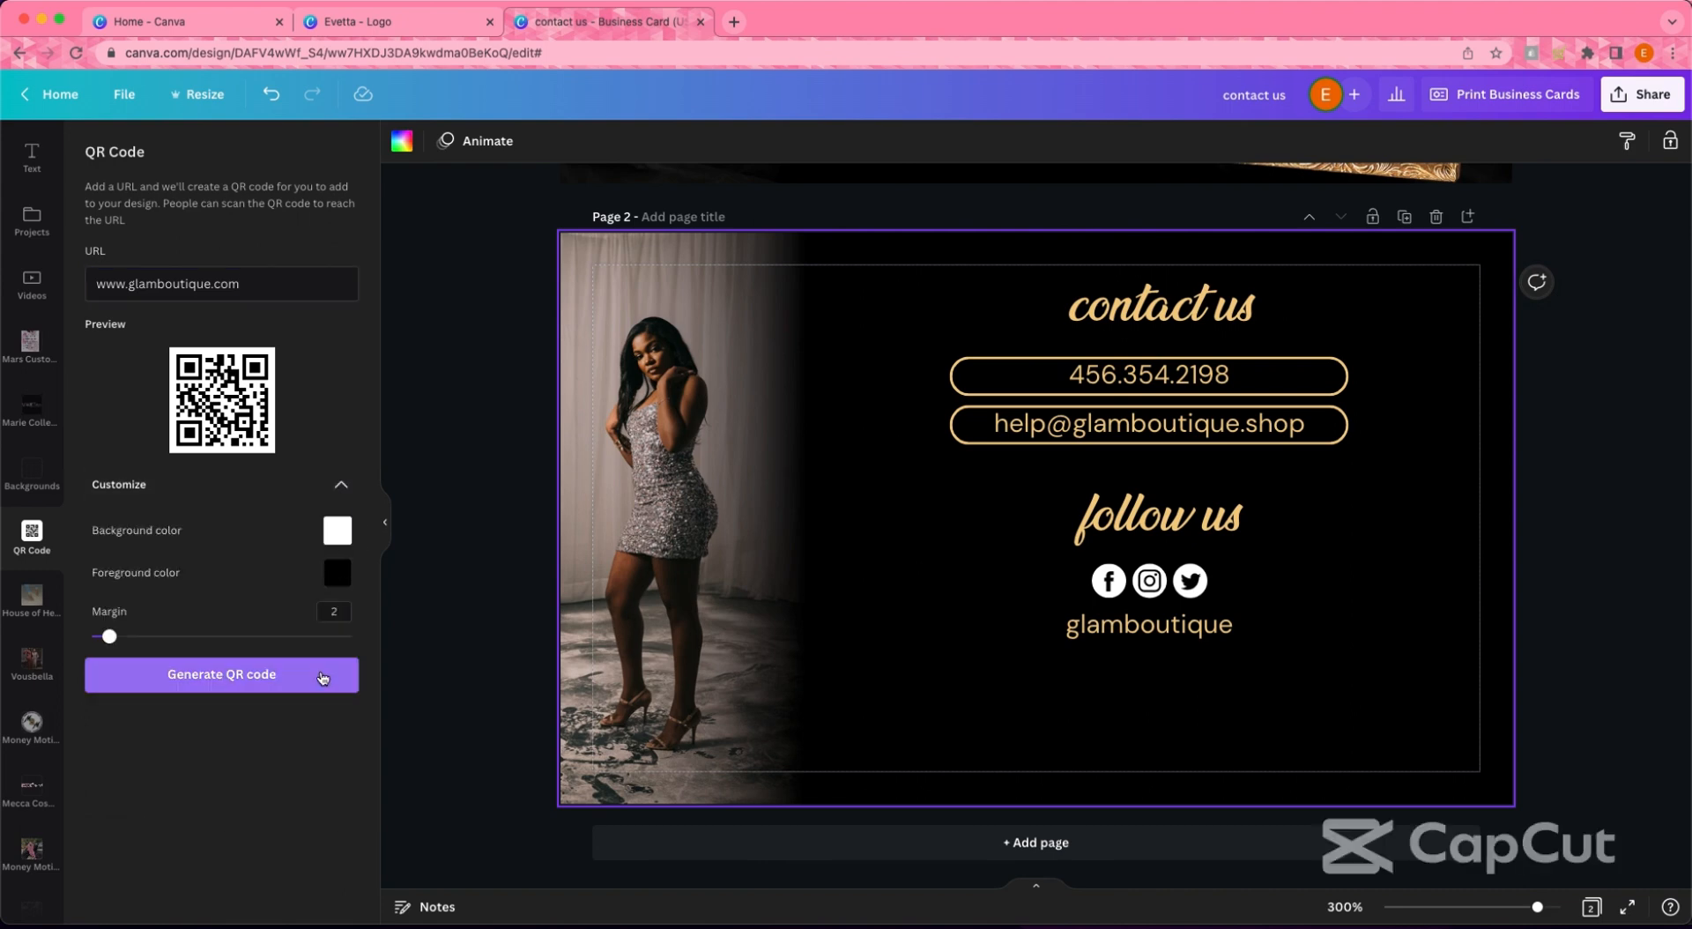
drag(108, 637, 100, 637)
click(253, 674)
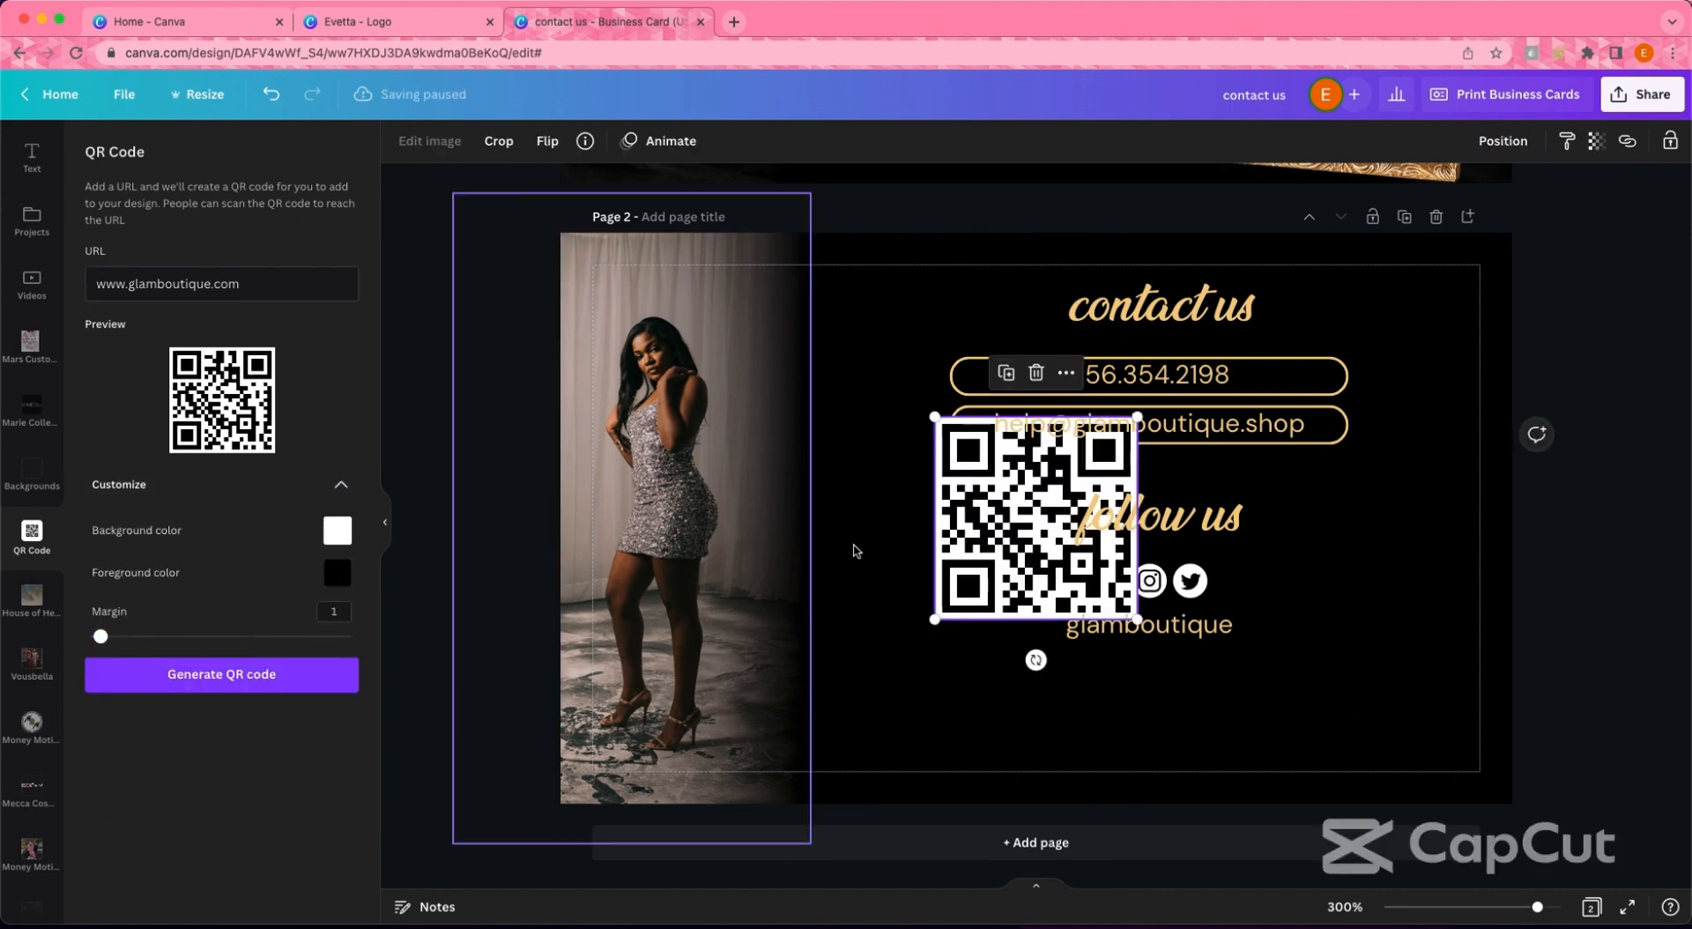
- Move the QR code left and down, then drag the blue square onto it
drag(969, 522, 750, 581)
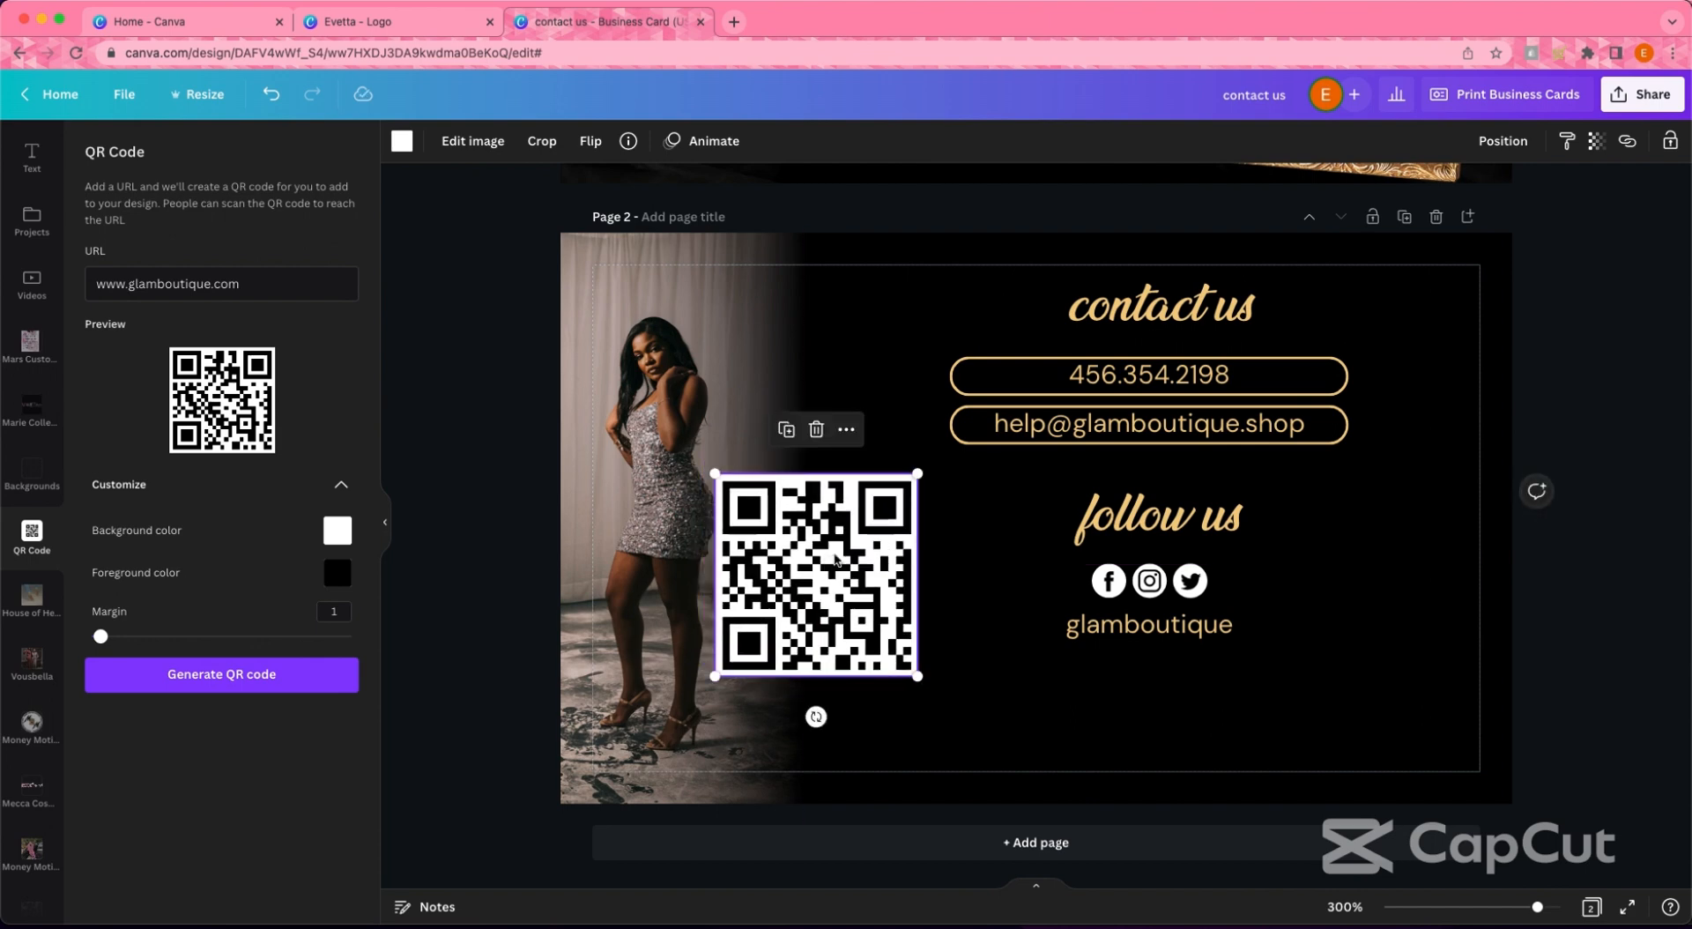
click(981, 545)
drag(981, 546, 721, 566)
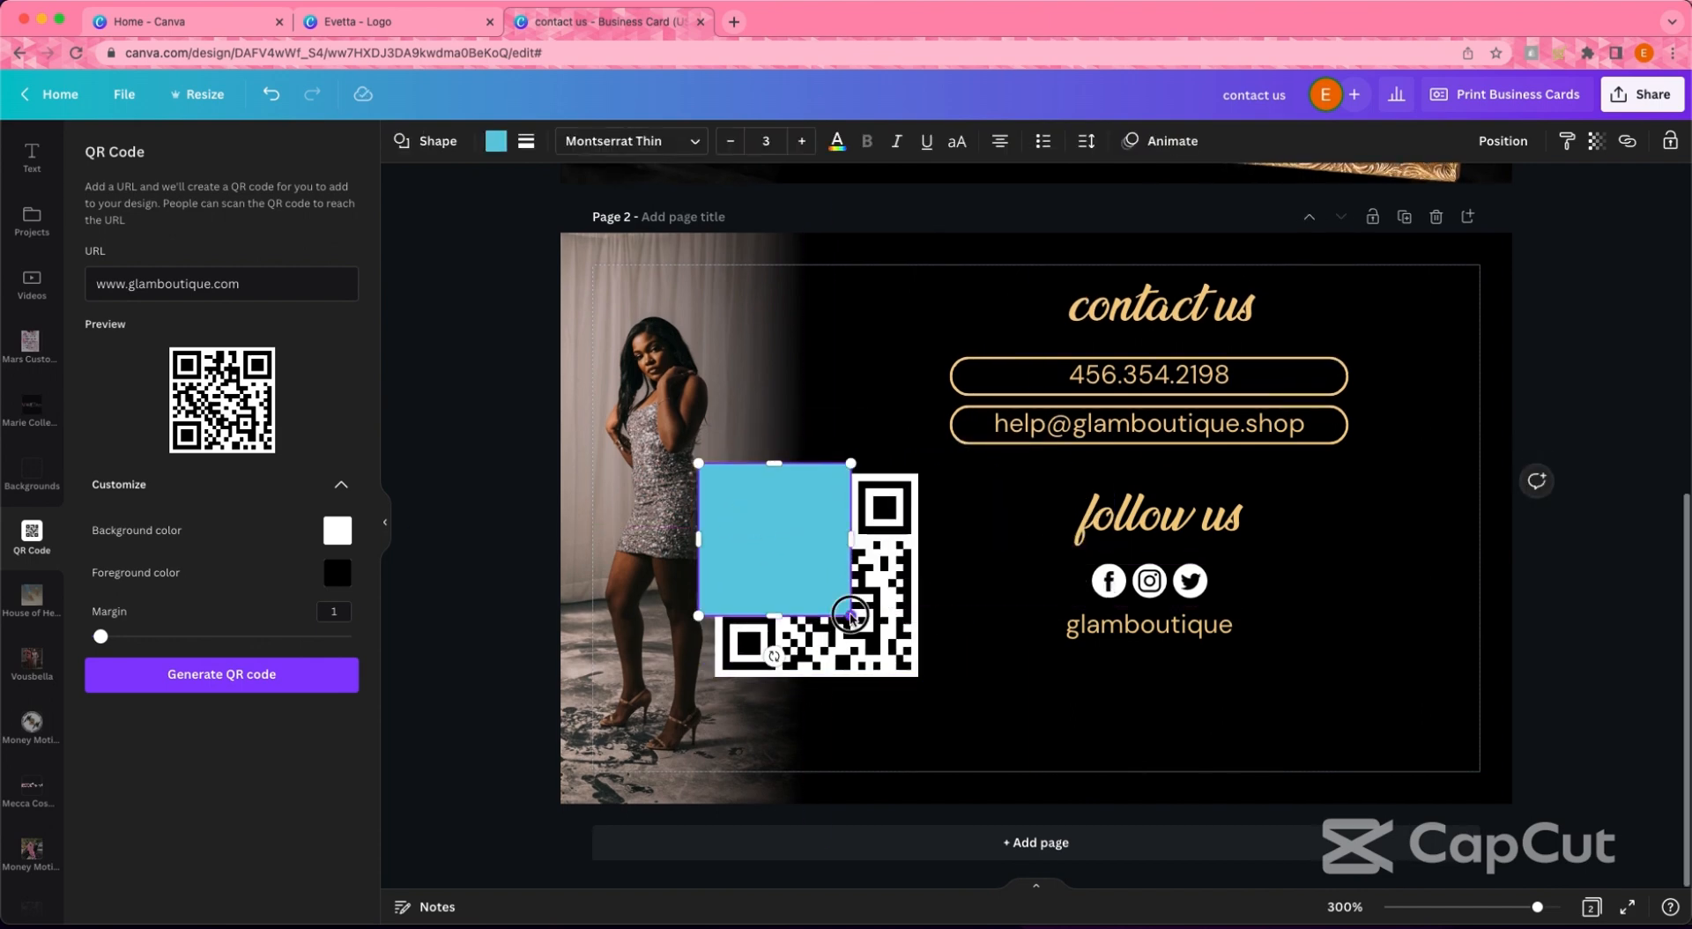
- Send the square behind the QR code, recolour it gold, and trim it into a thin border
drag(852, 617, 946, 701)
click(1503, 141)
click(1450, 181)
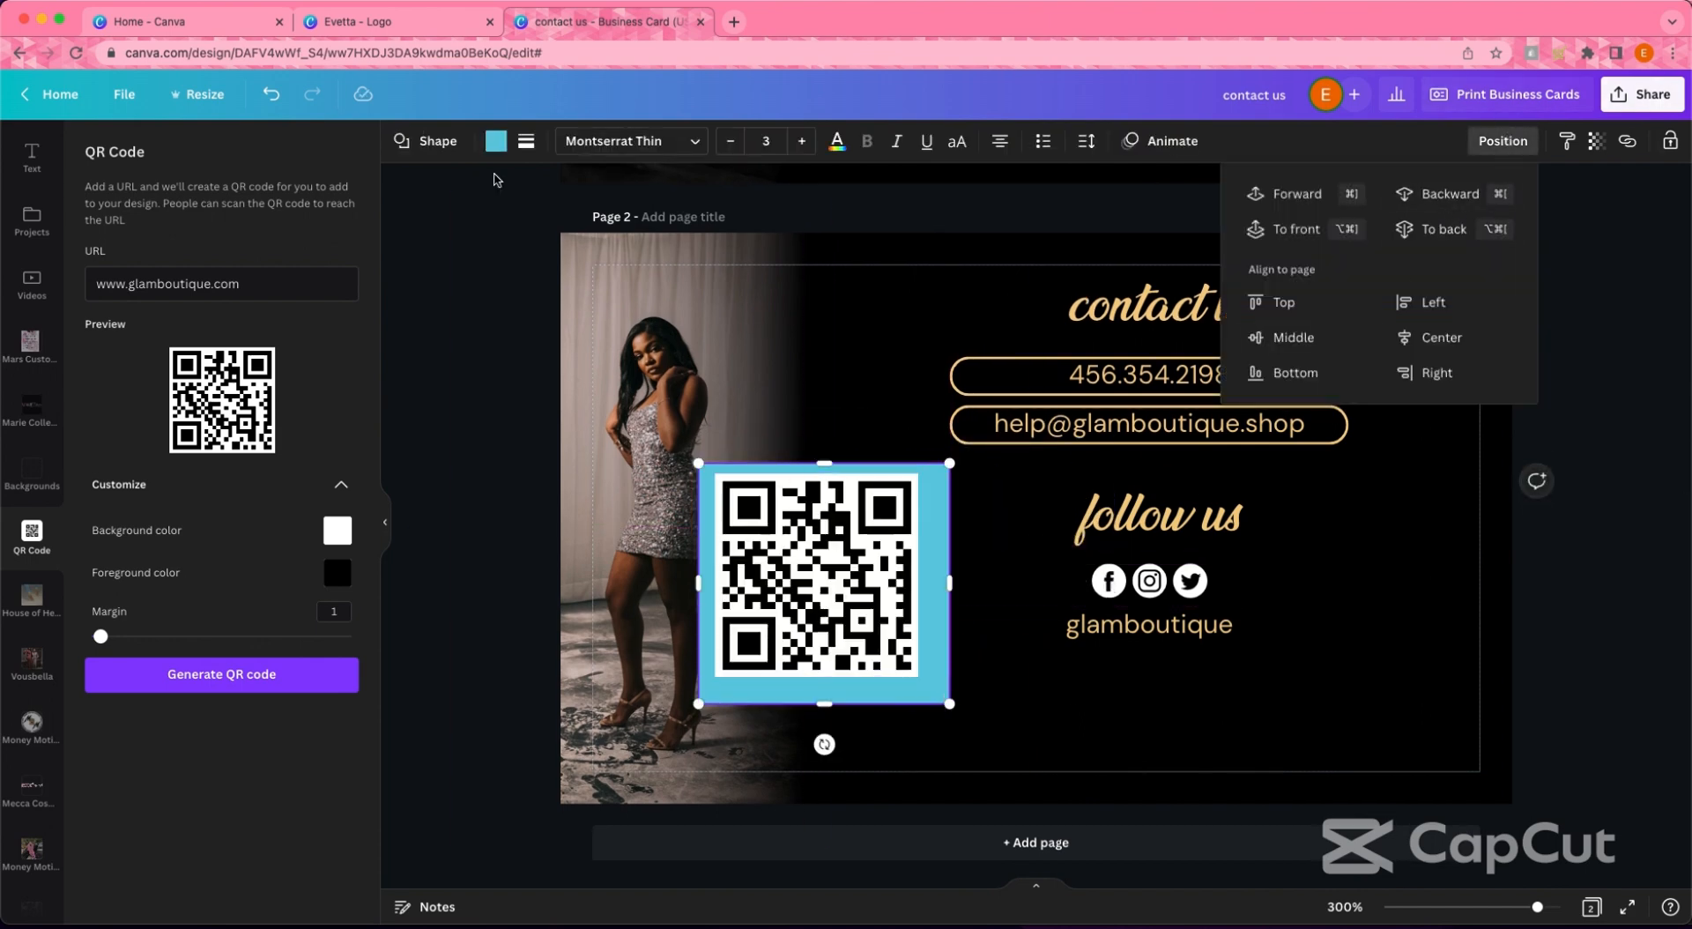
click(497, 141)
click(293, 232)
drag(928, 698, 937, 694)
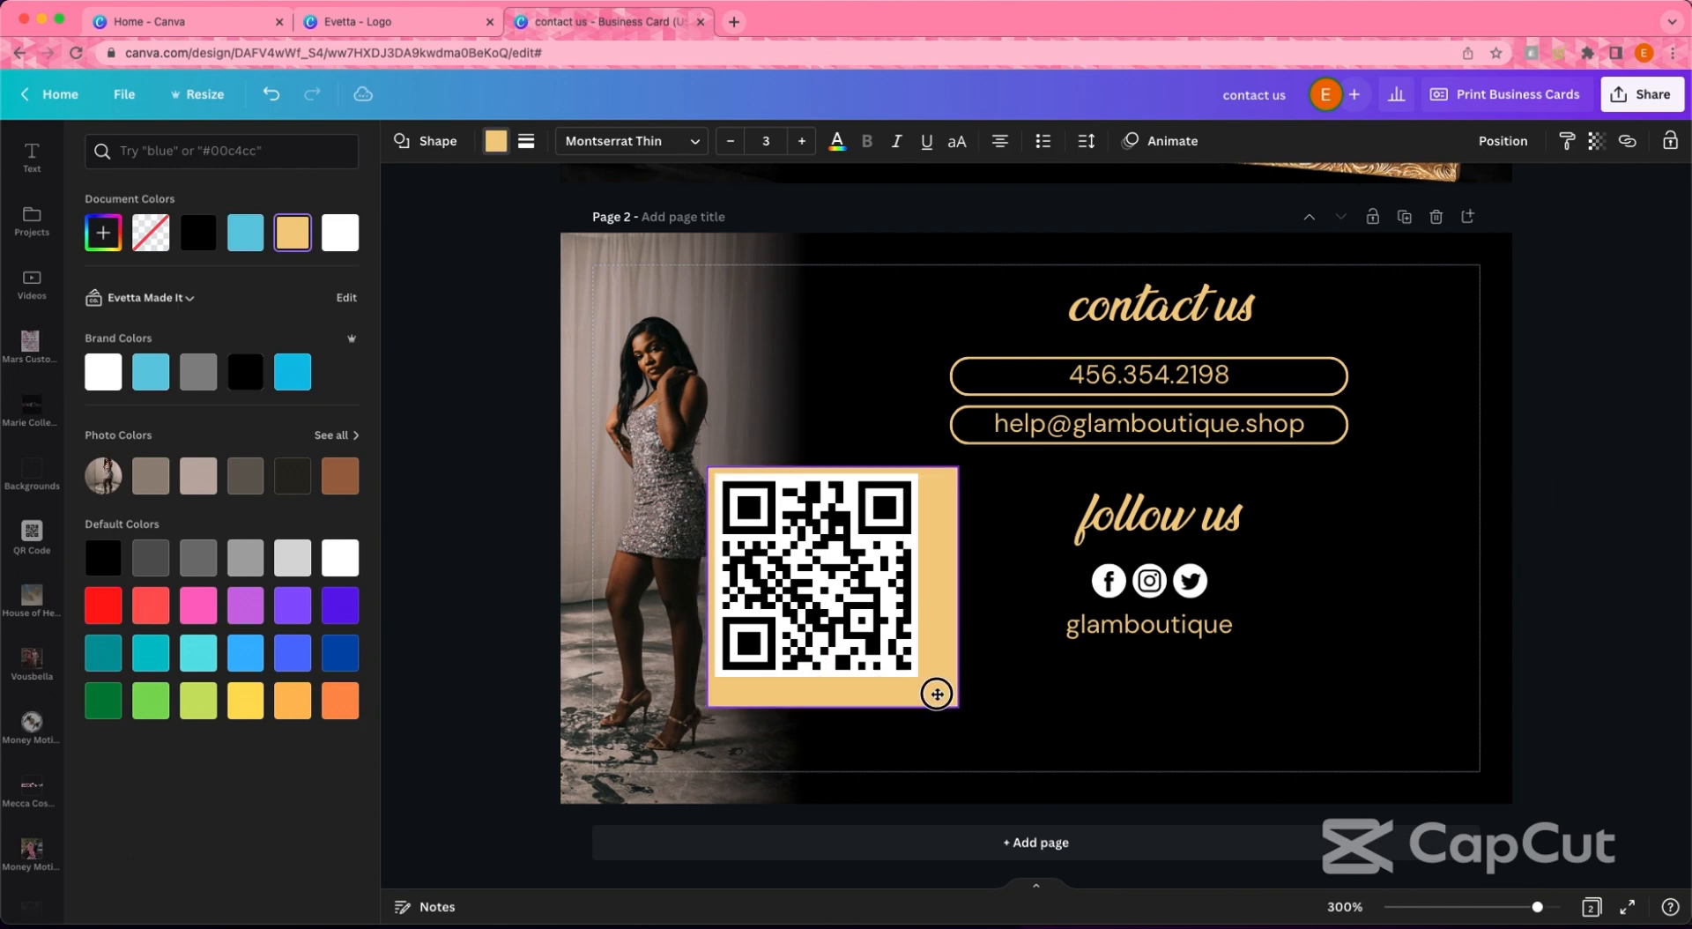
drag(835, 705, 835, 685)
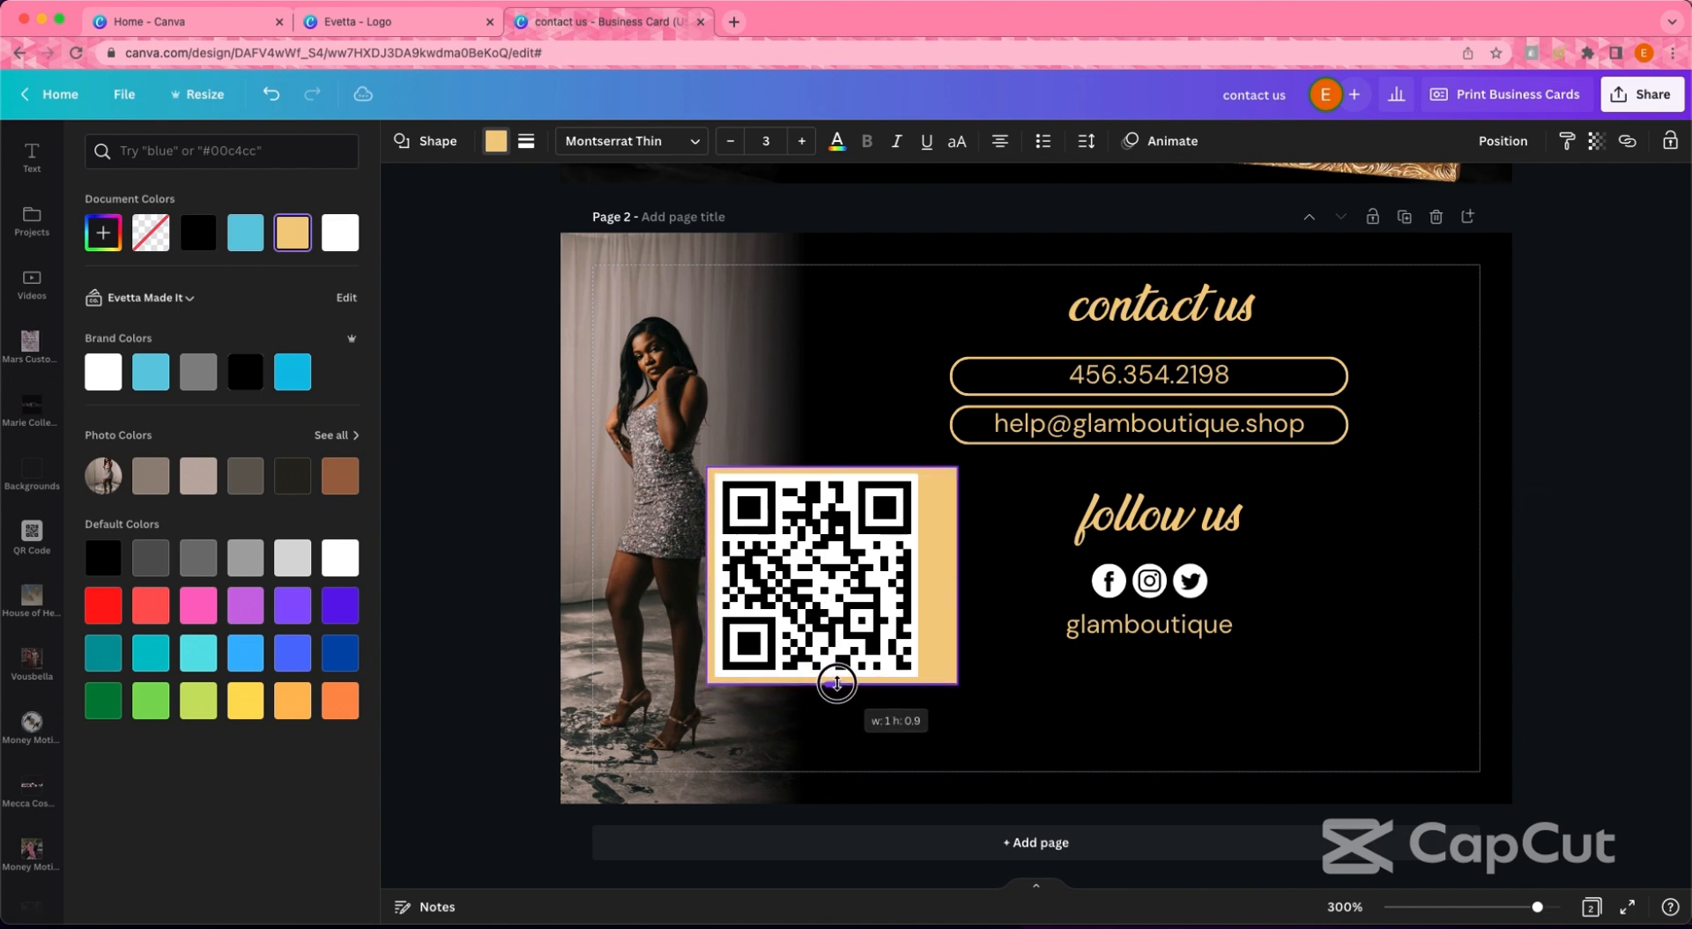
drag(945, 575, 929, 575)
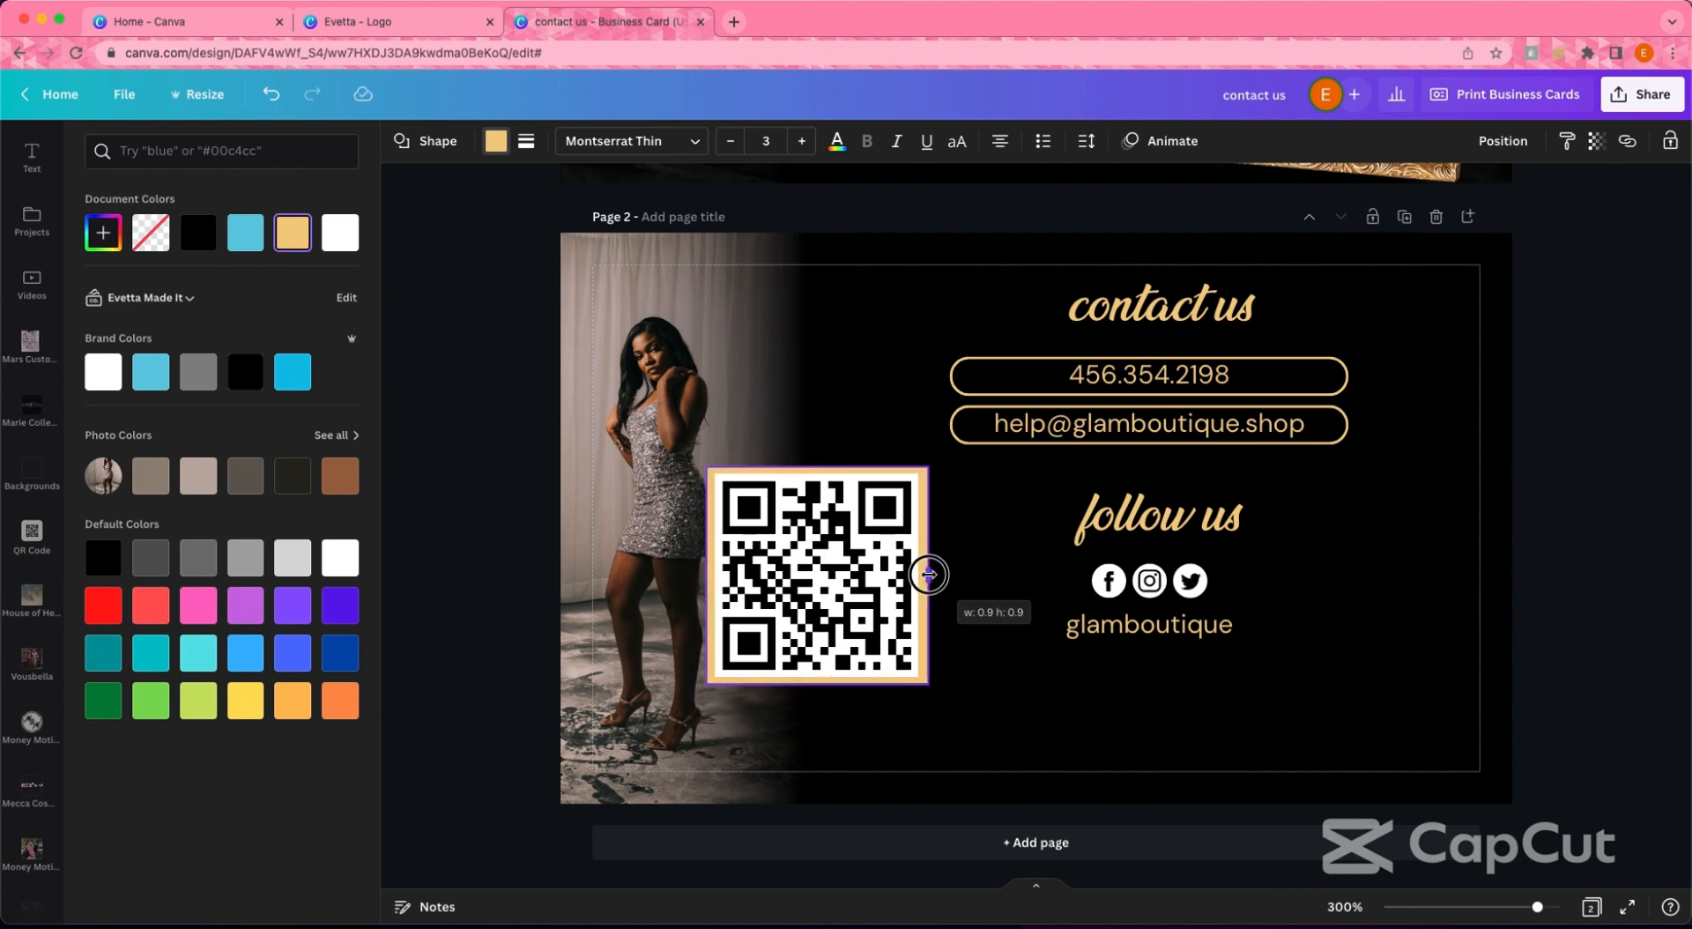
drag(929, 724, 816, 564)
- Group the QR code with its gold frame, shrink it, and place it bottom-right
click(1454, 145)
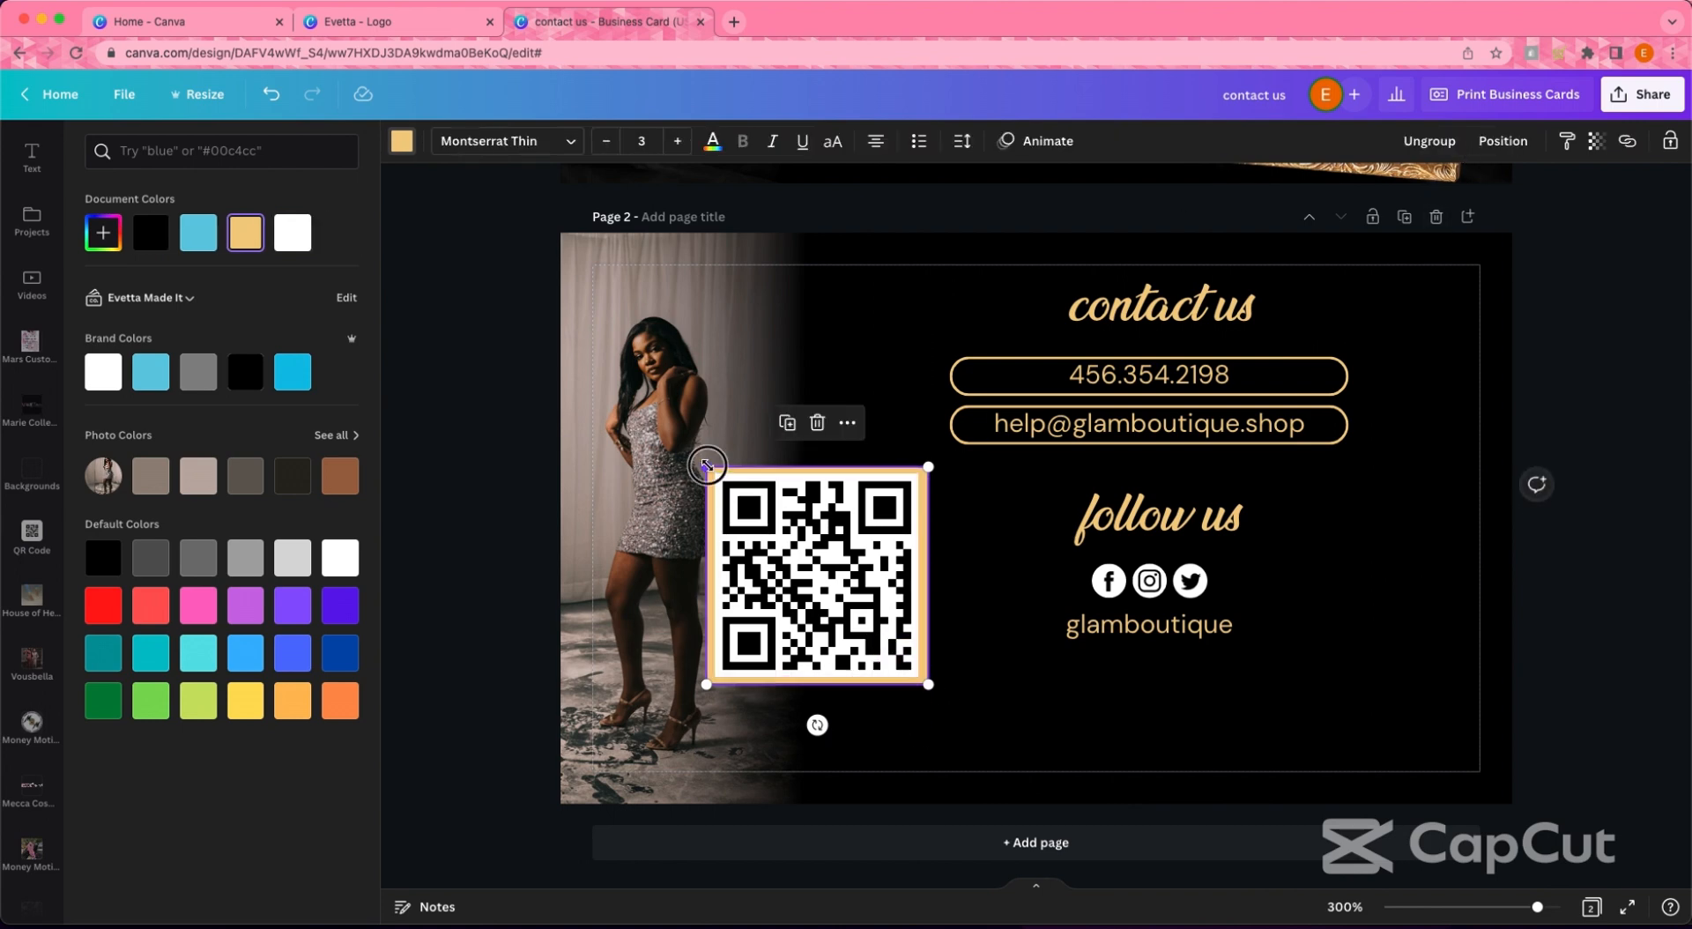
drag(707, 465, 785, 547)
drag(847, 602, 1389, 684)
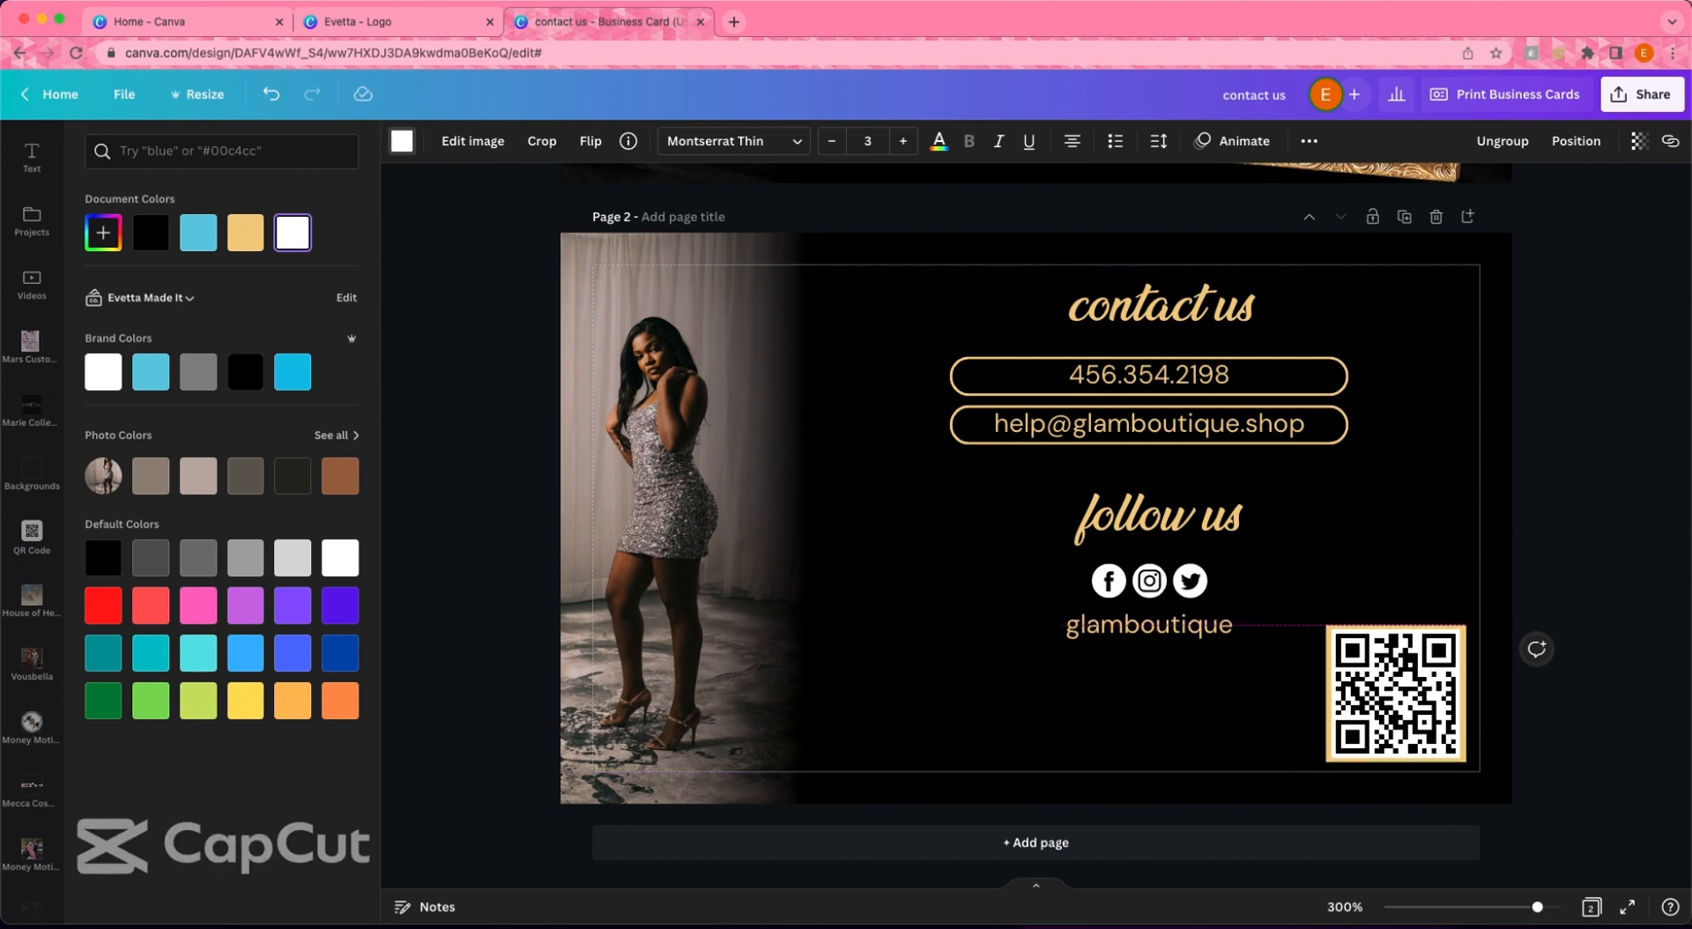
- Enlarge the whole contact block including the Twitter icon slightly and move it left and down
click(1504, 573)
drag(1022, 275, 1238, 641)
drag(1096, 441, 1002, 487)
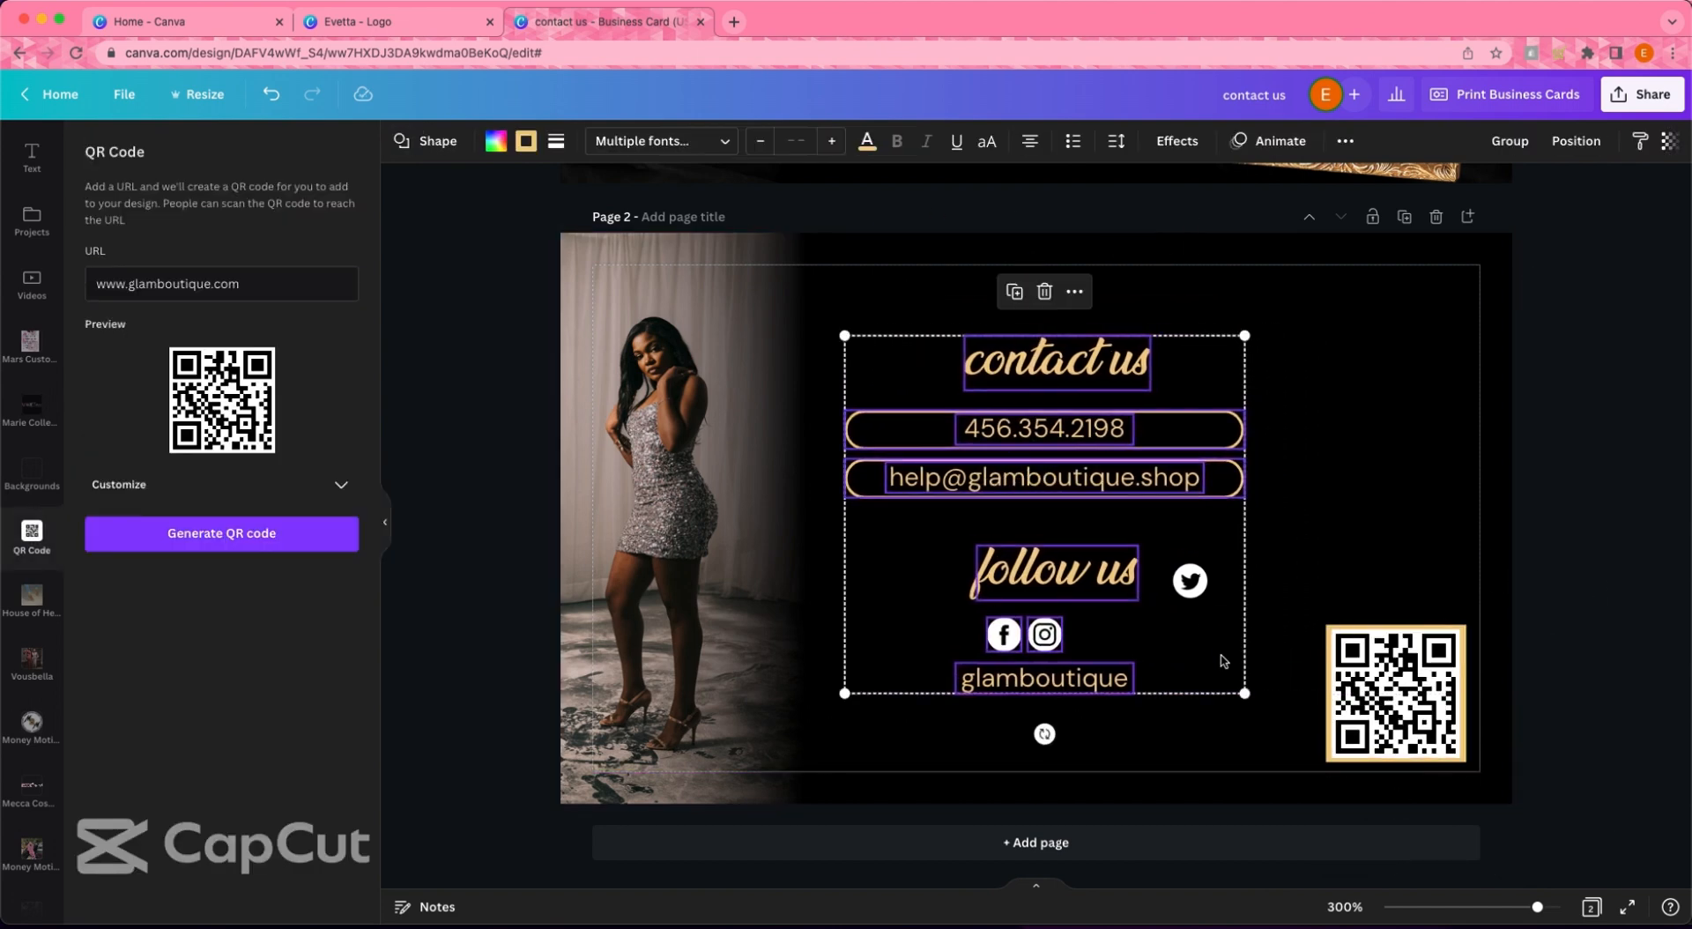
key(super+z)
drag(900, 282, 1244, 642)
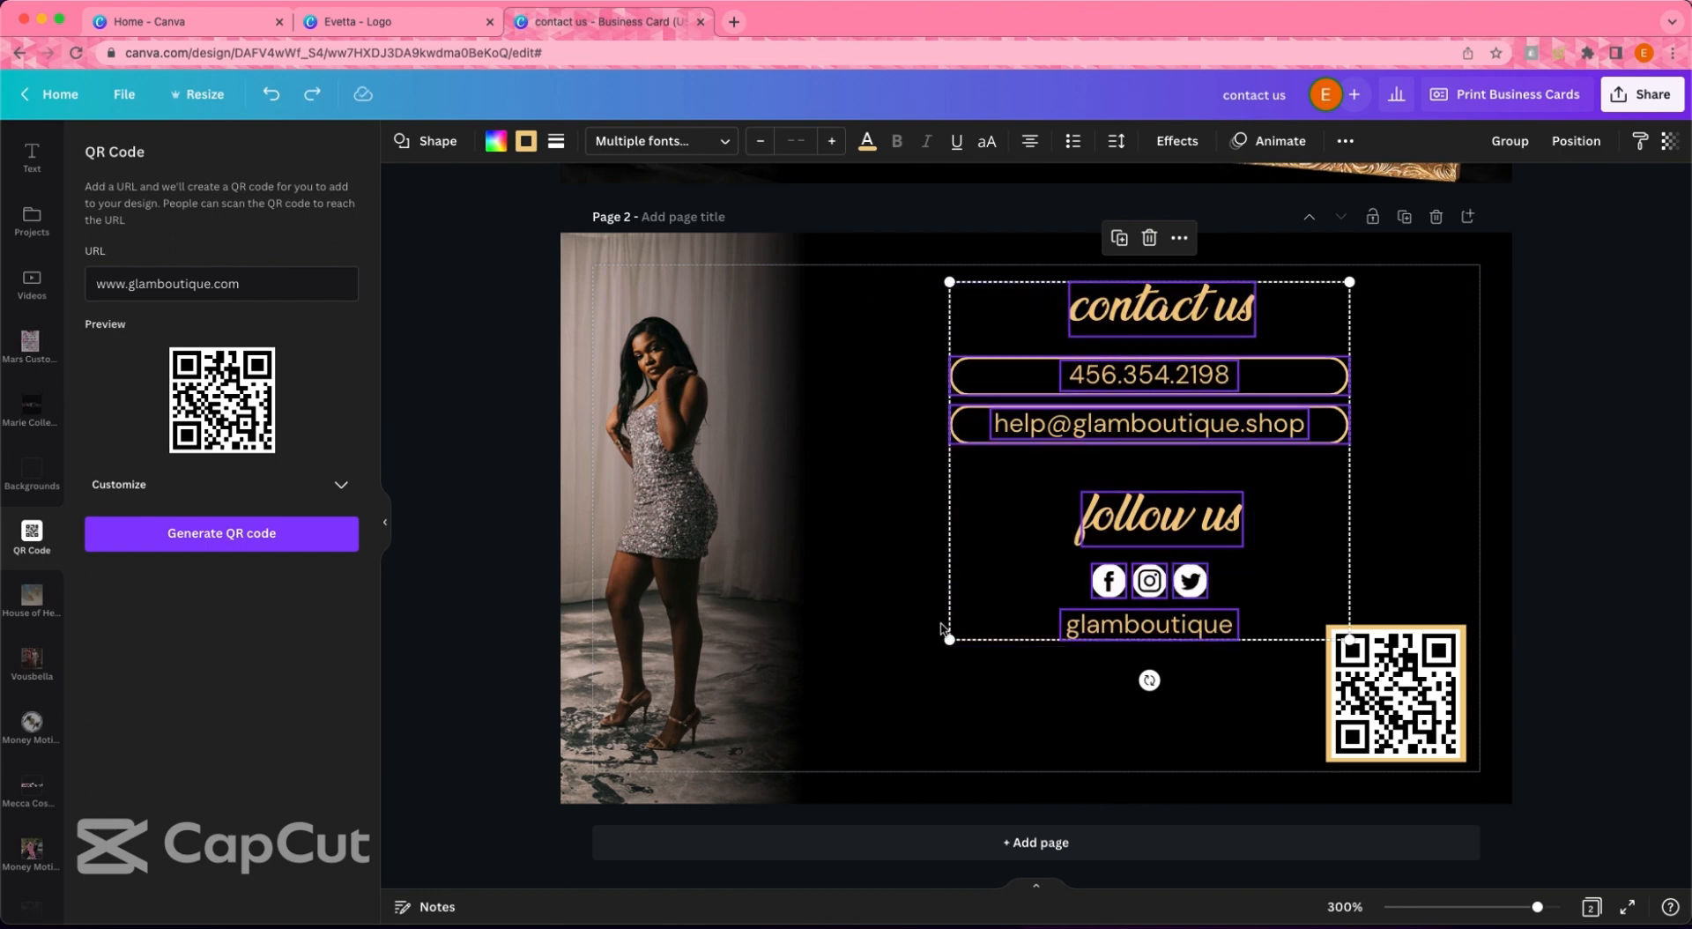
drag(948, 642, 906, 680)
drag(1148, 520, 1112, 553)
- Clear the selection on the card back and close the QR code panel
click(1513, 461)
scroll(1669, 502, up, 2)
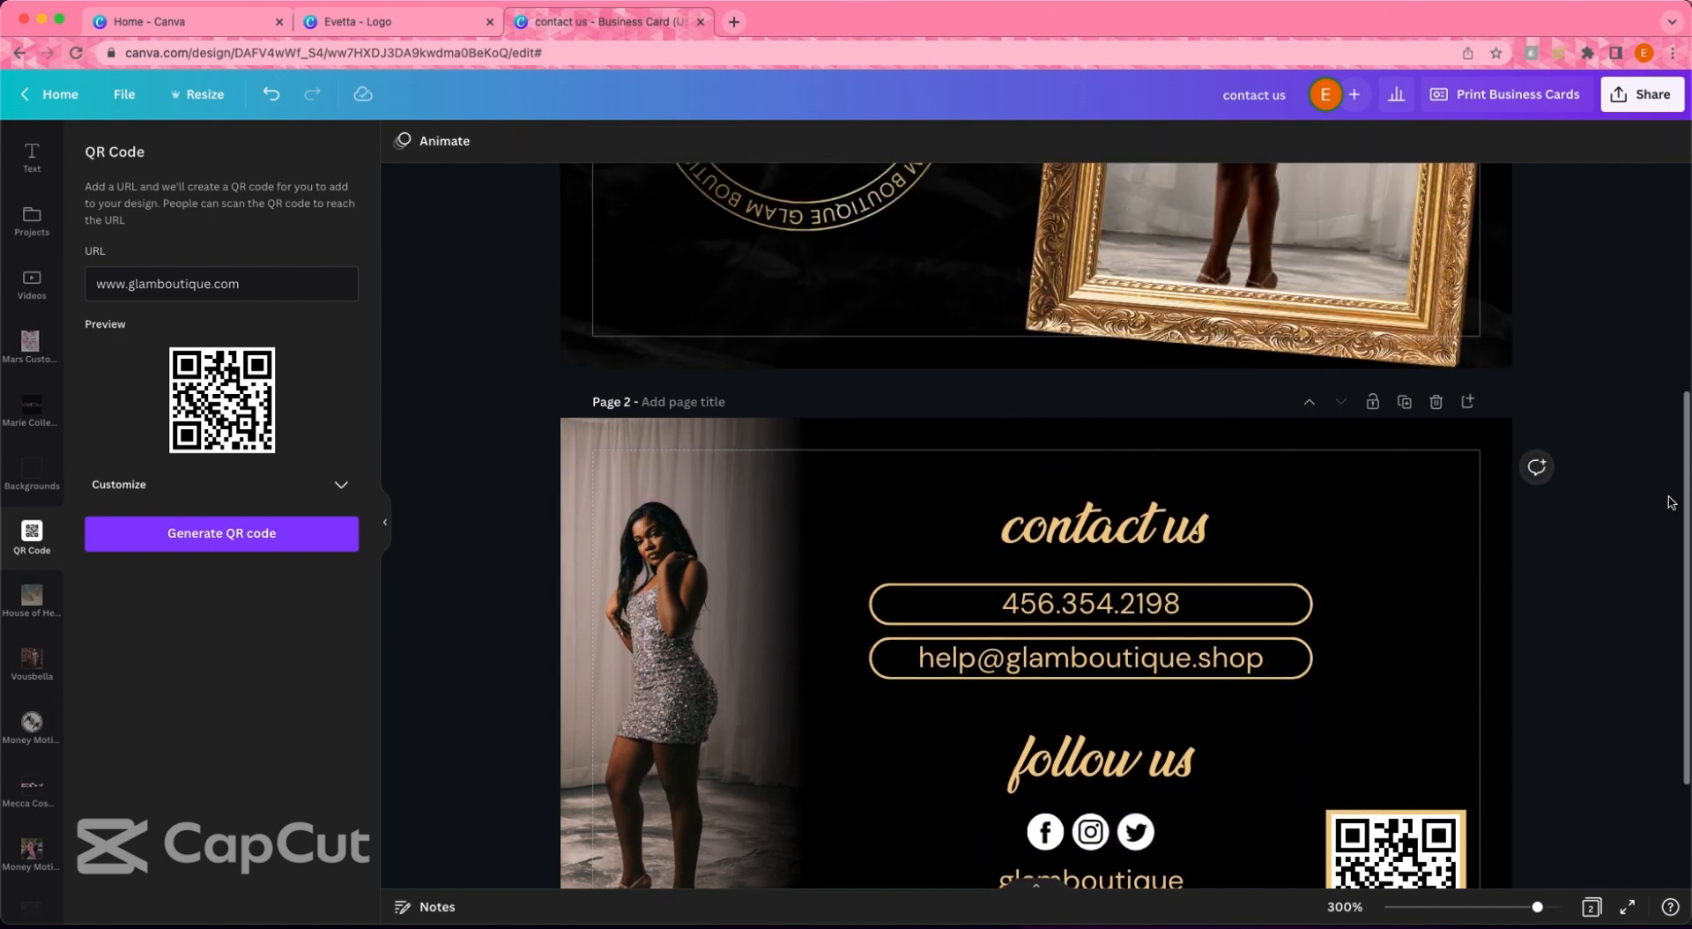
scroll(1669, 503, up, 2)
click(387, 525)
scroll(1542, 571, up, 3)
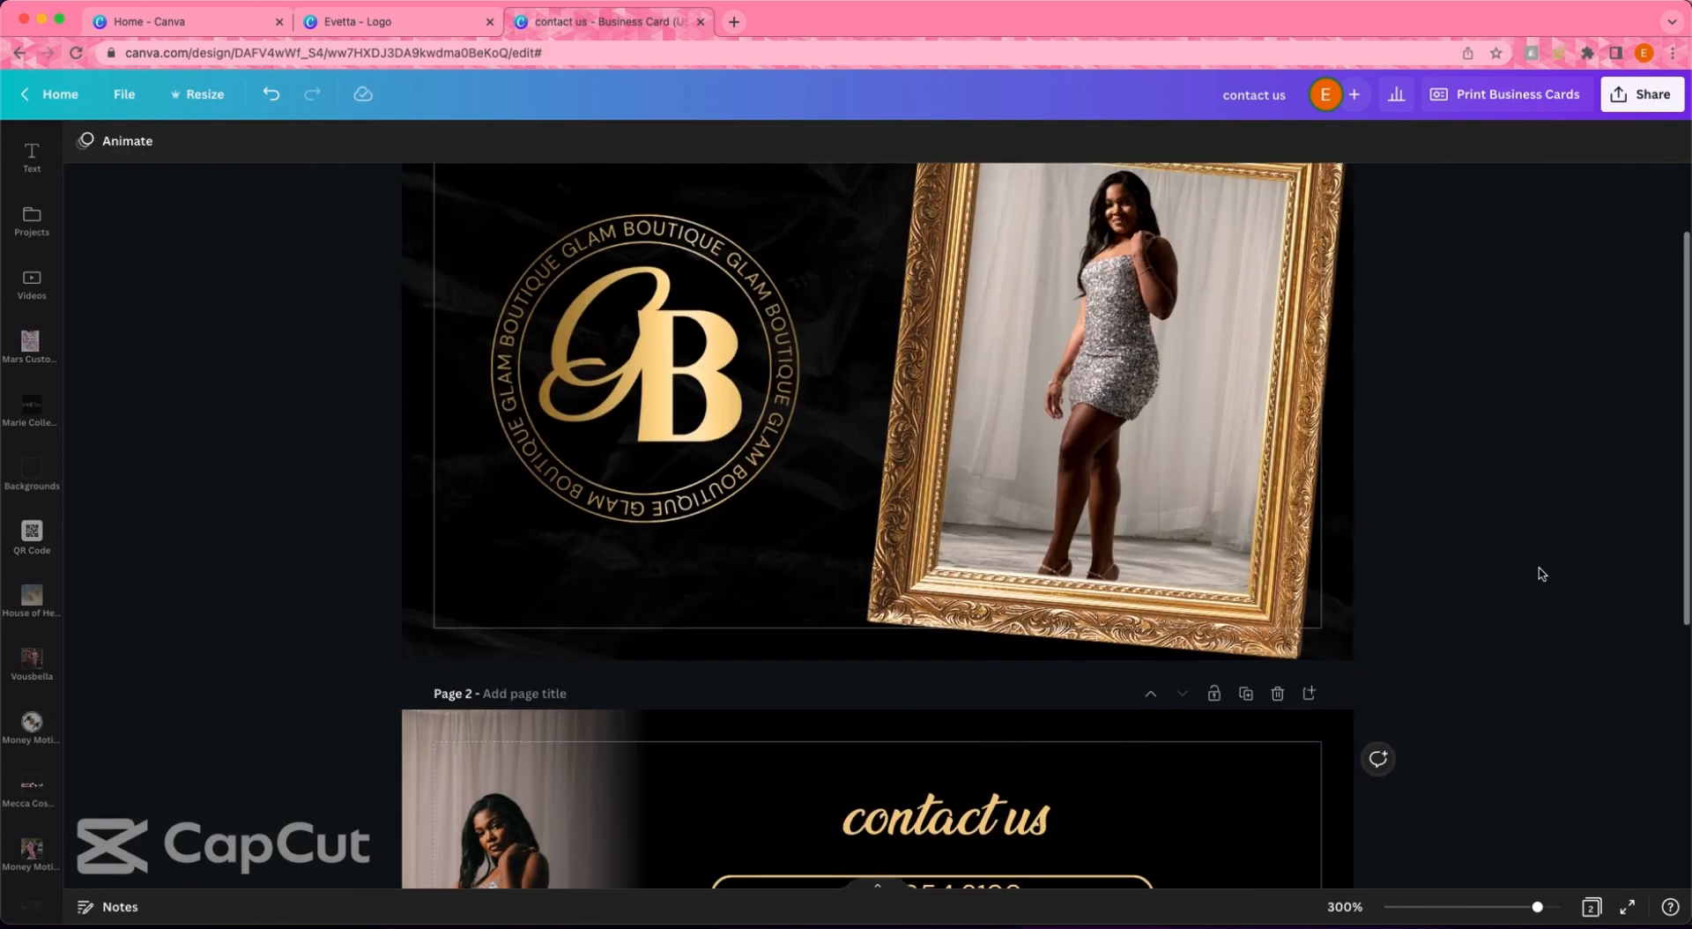
scroll(1542, 572, down, 1)
scroll(1544, 569, down, 6)
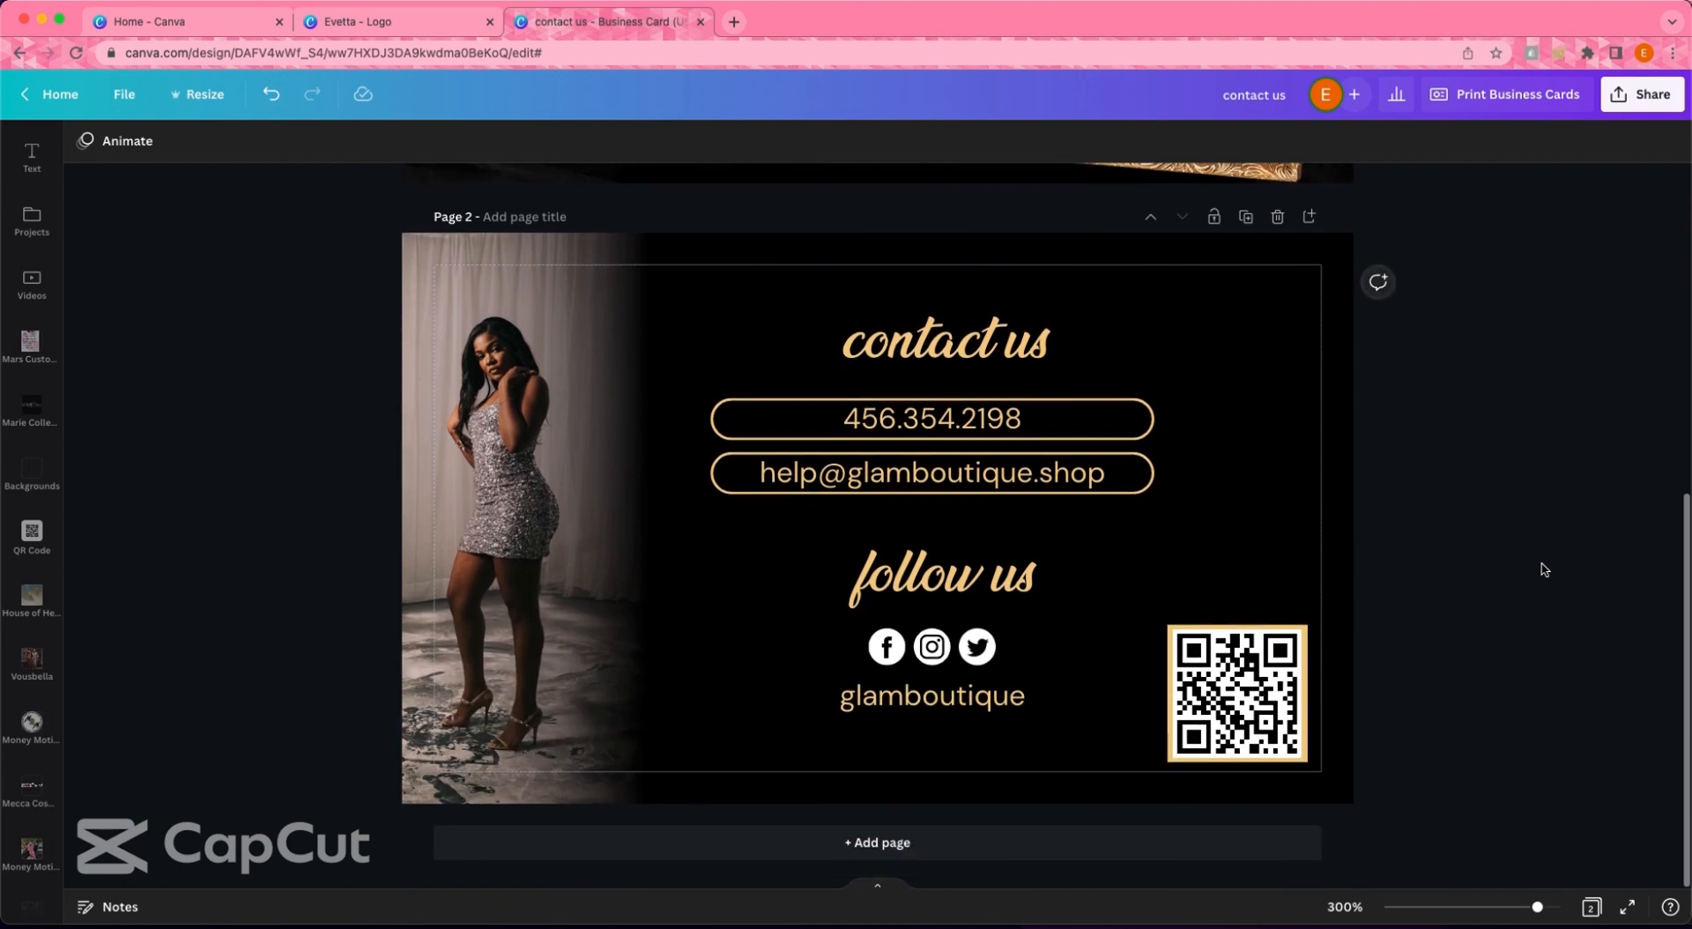
scroll(29, 623, down, 10)
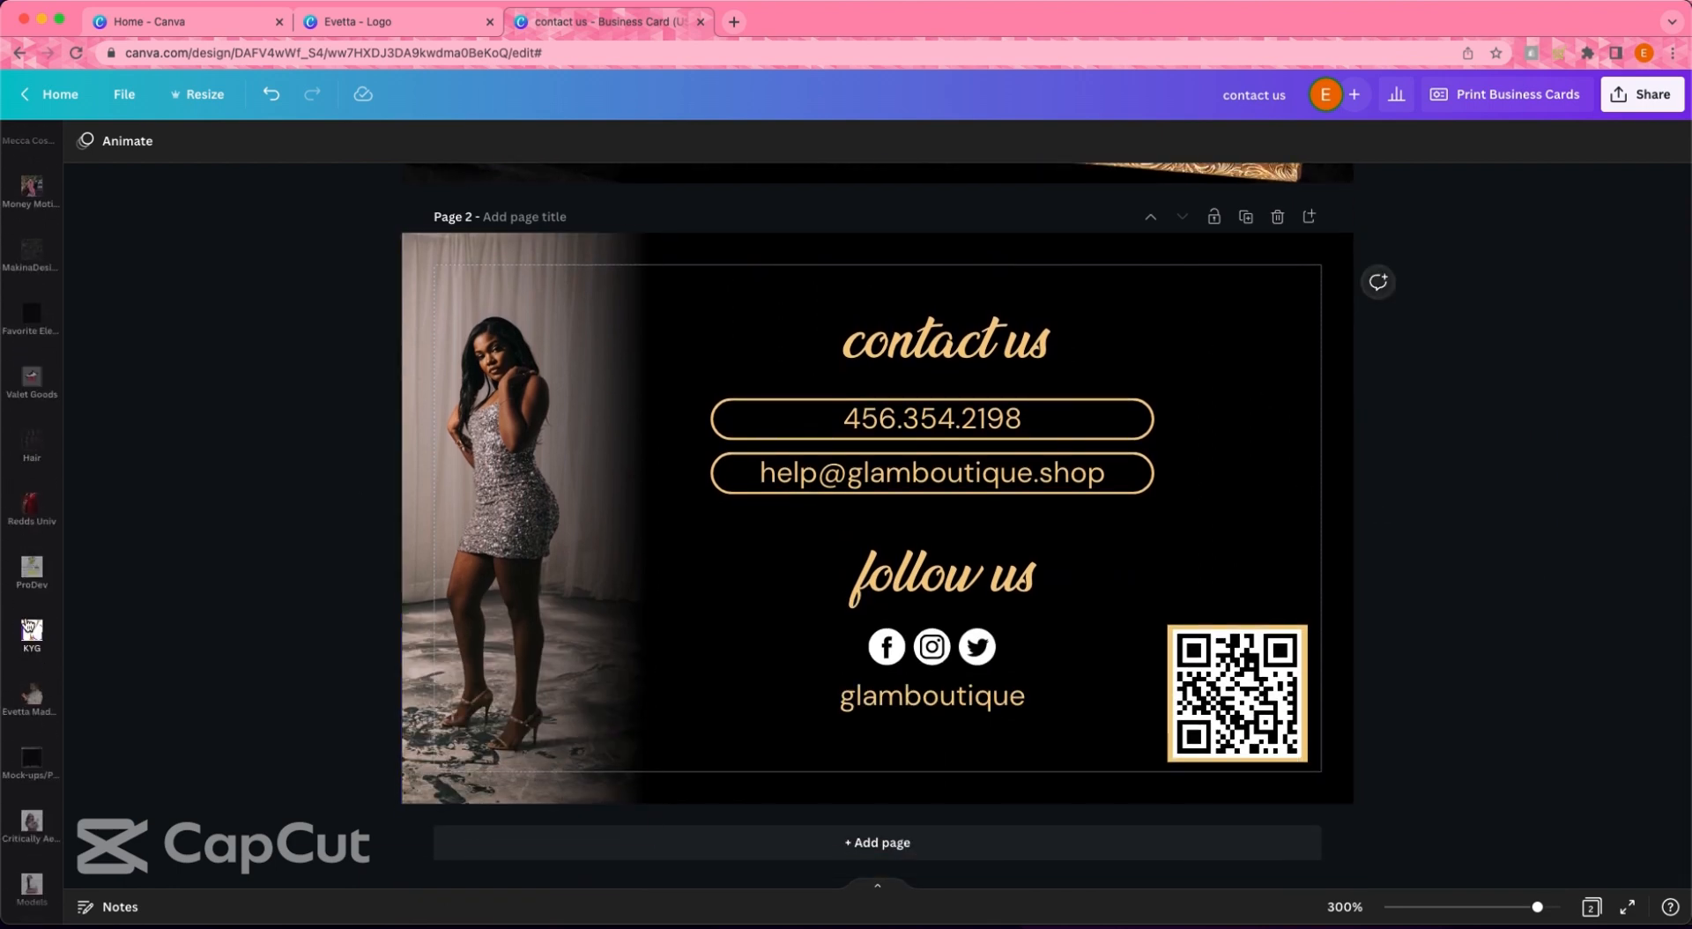
scroll(29, 624, down, 5)
- Add the standing silver-dress model photo from the JayCee300s project folder to the back
click(32, 678)
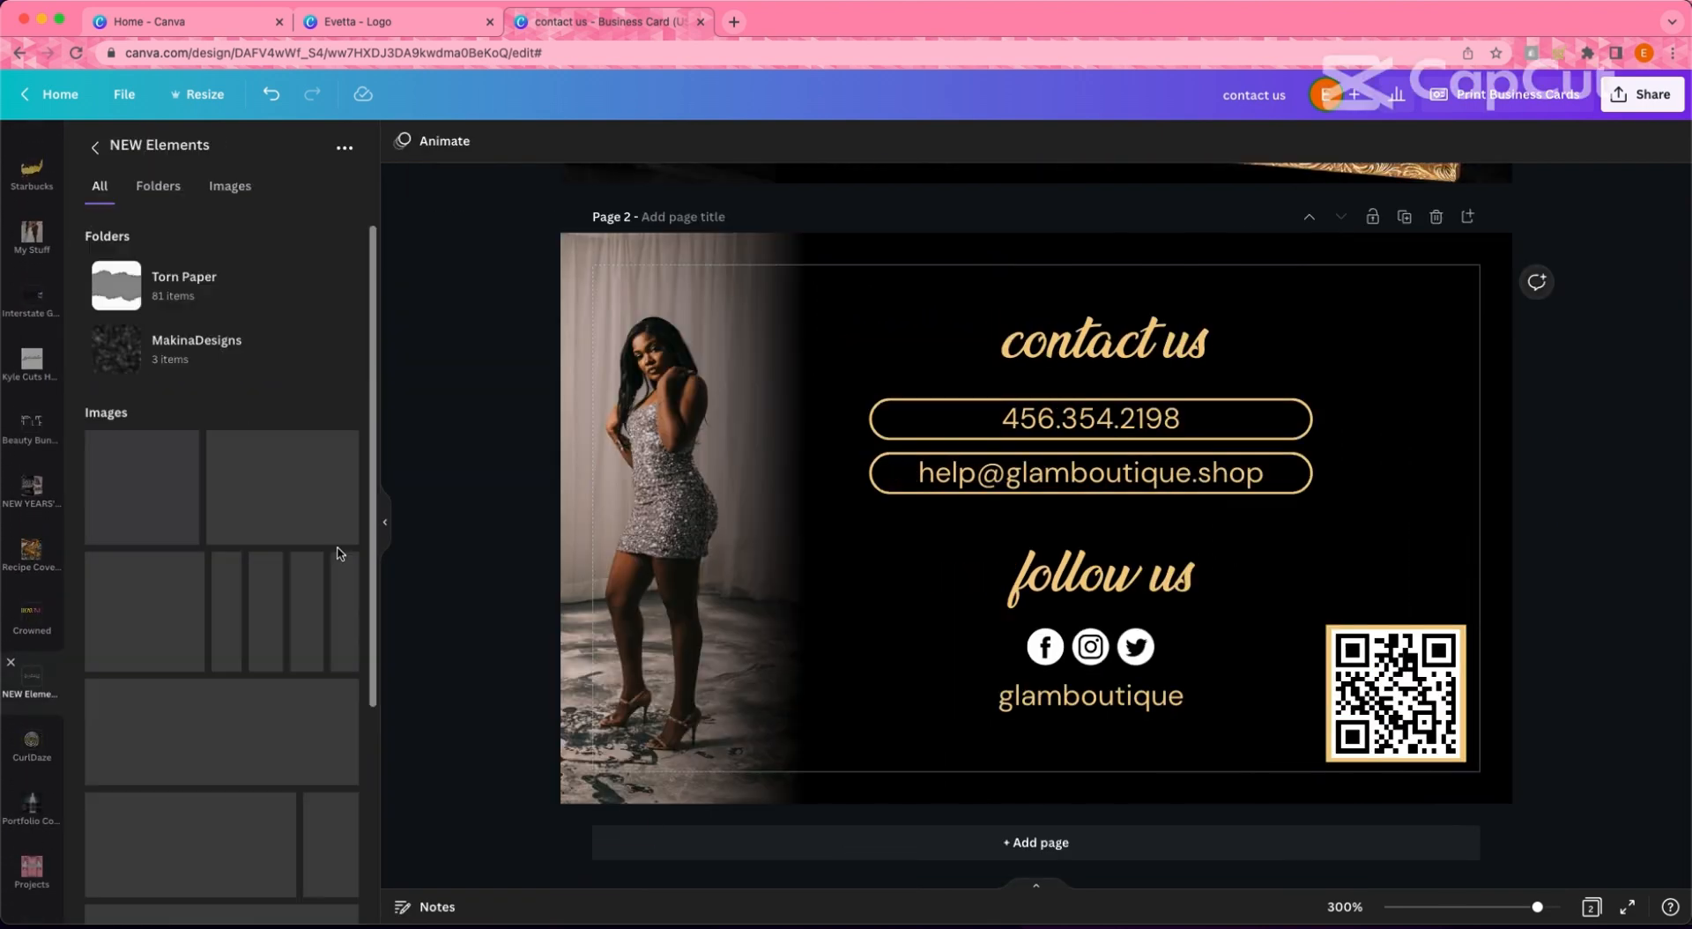
click(669, 529)
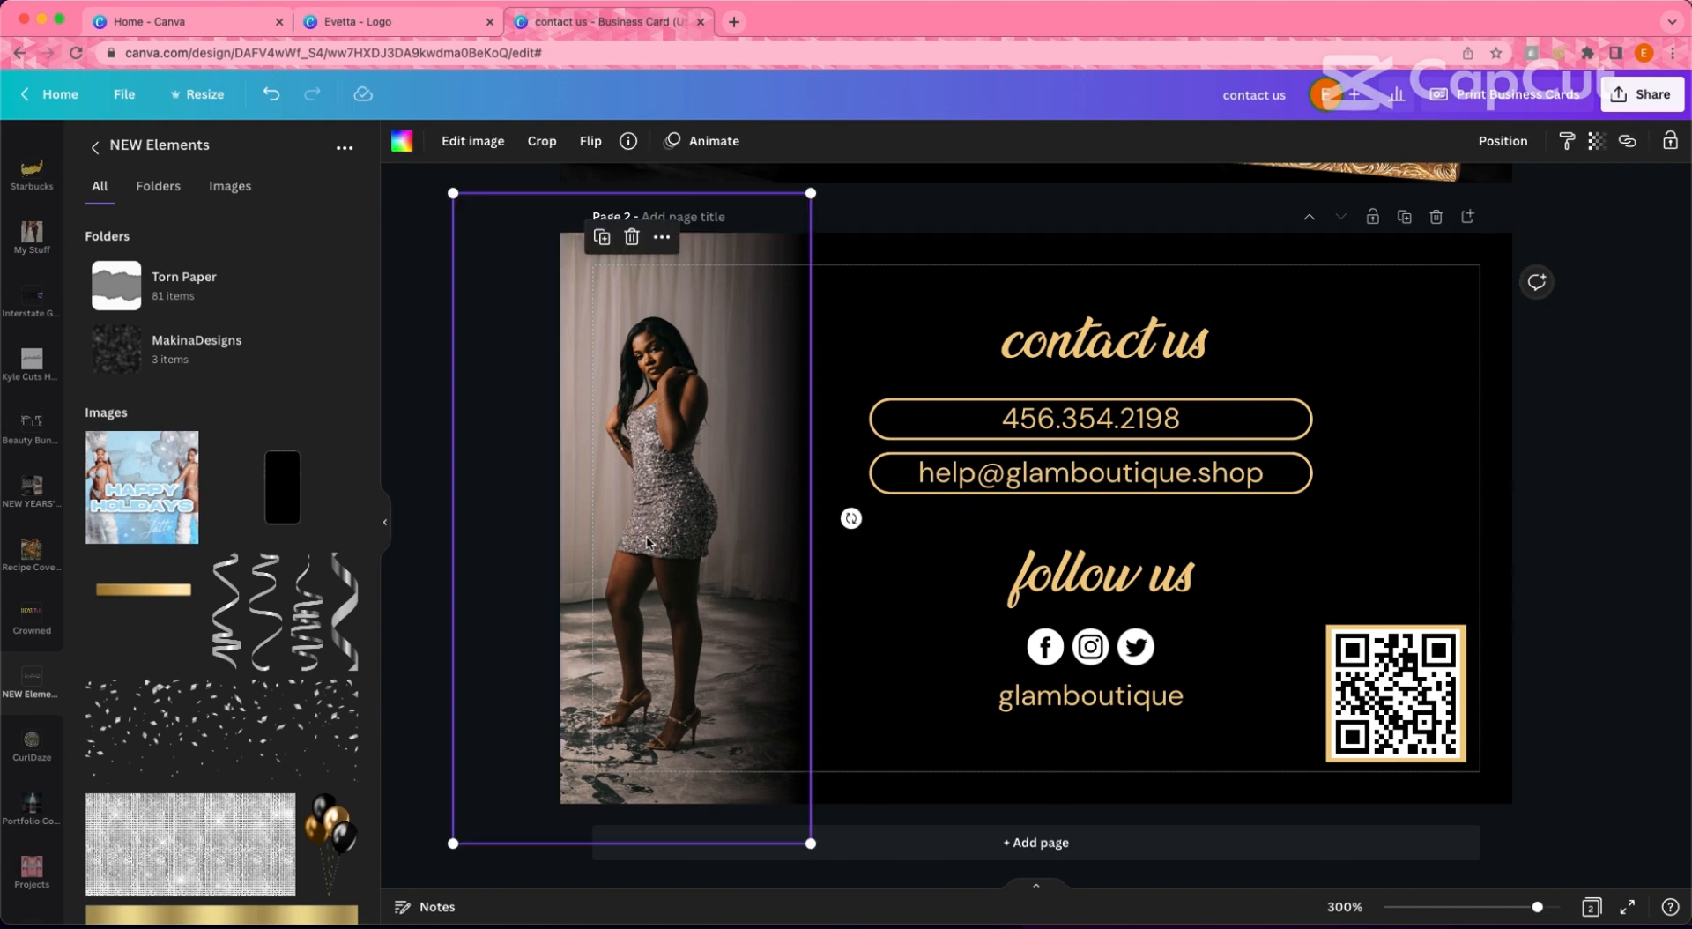
scroll(53, 313, up, 6)
scroll(53, 313, up, 5)
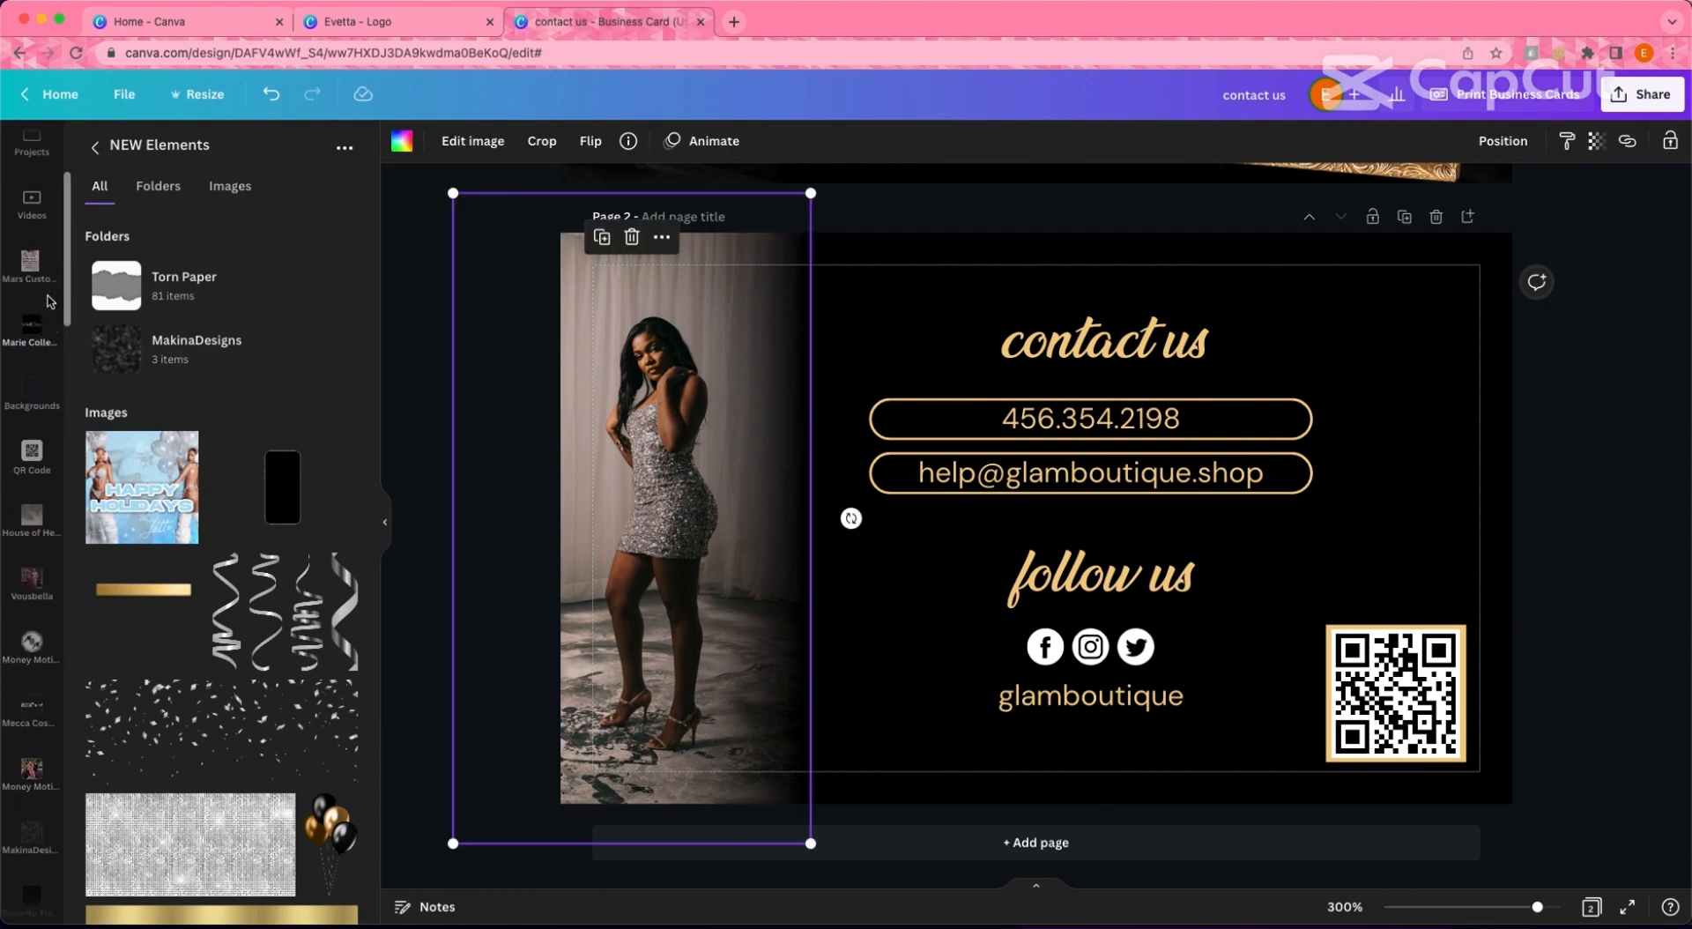
click(32, 404)
click(126, 488)
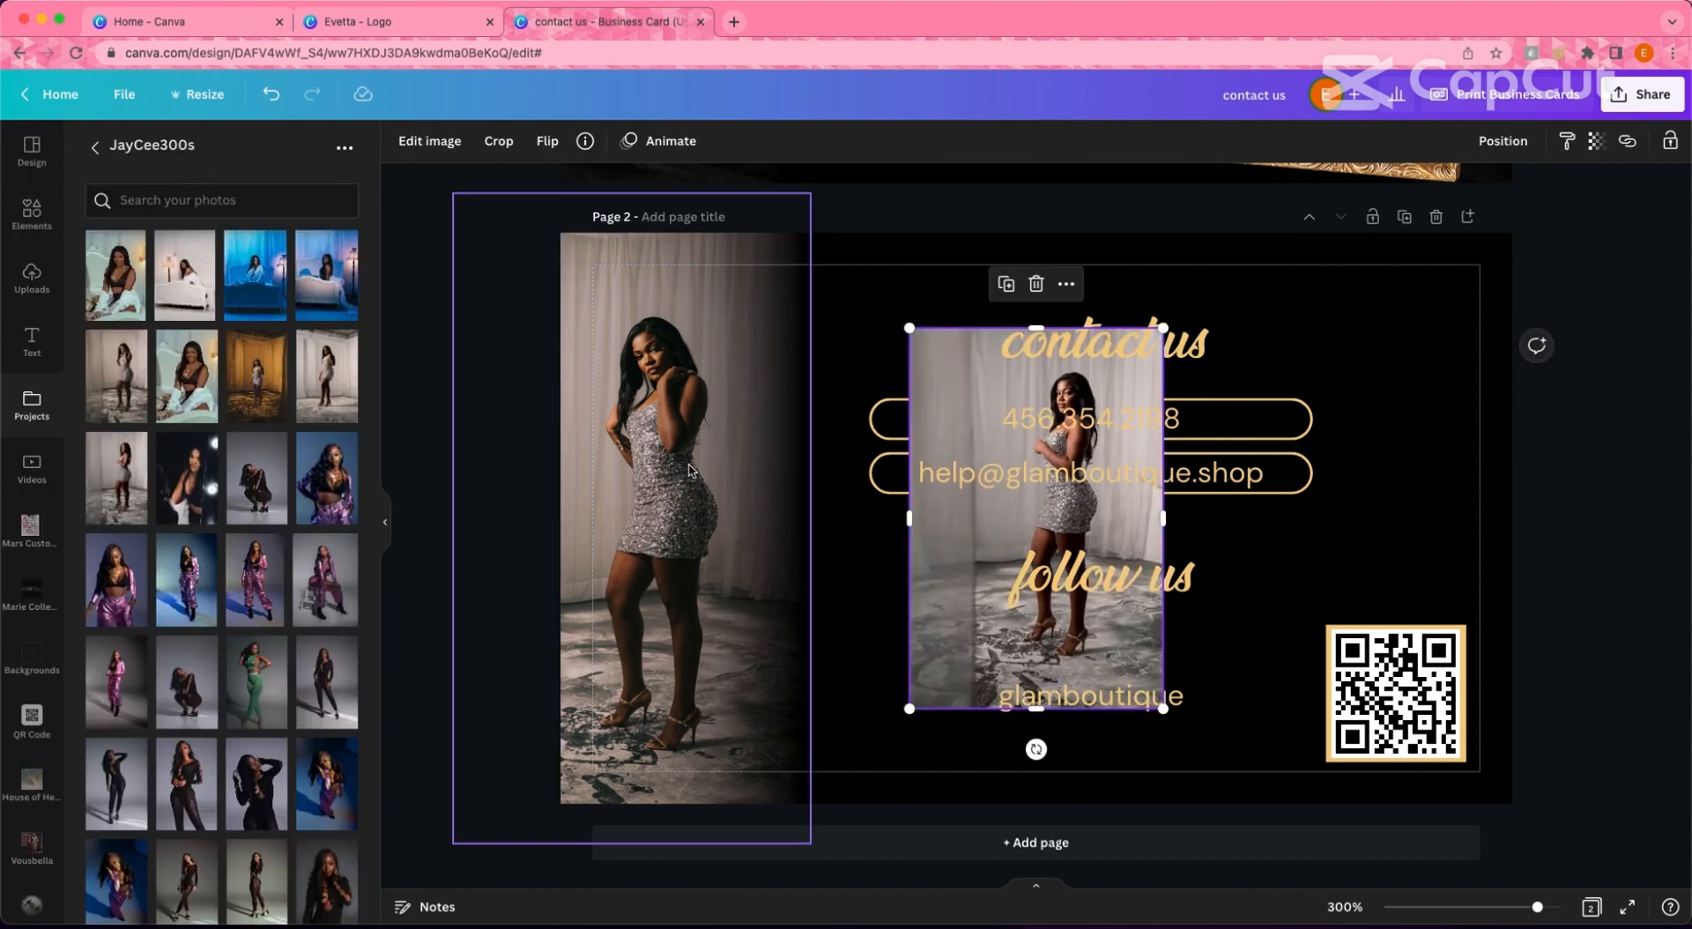
scroll(617, 352, up, 7)
scroll(617, 353, down, 5)
- Mirror the new photo horizontally and fit it at full height along the right edge
click(547, 141)
click(561, 188)
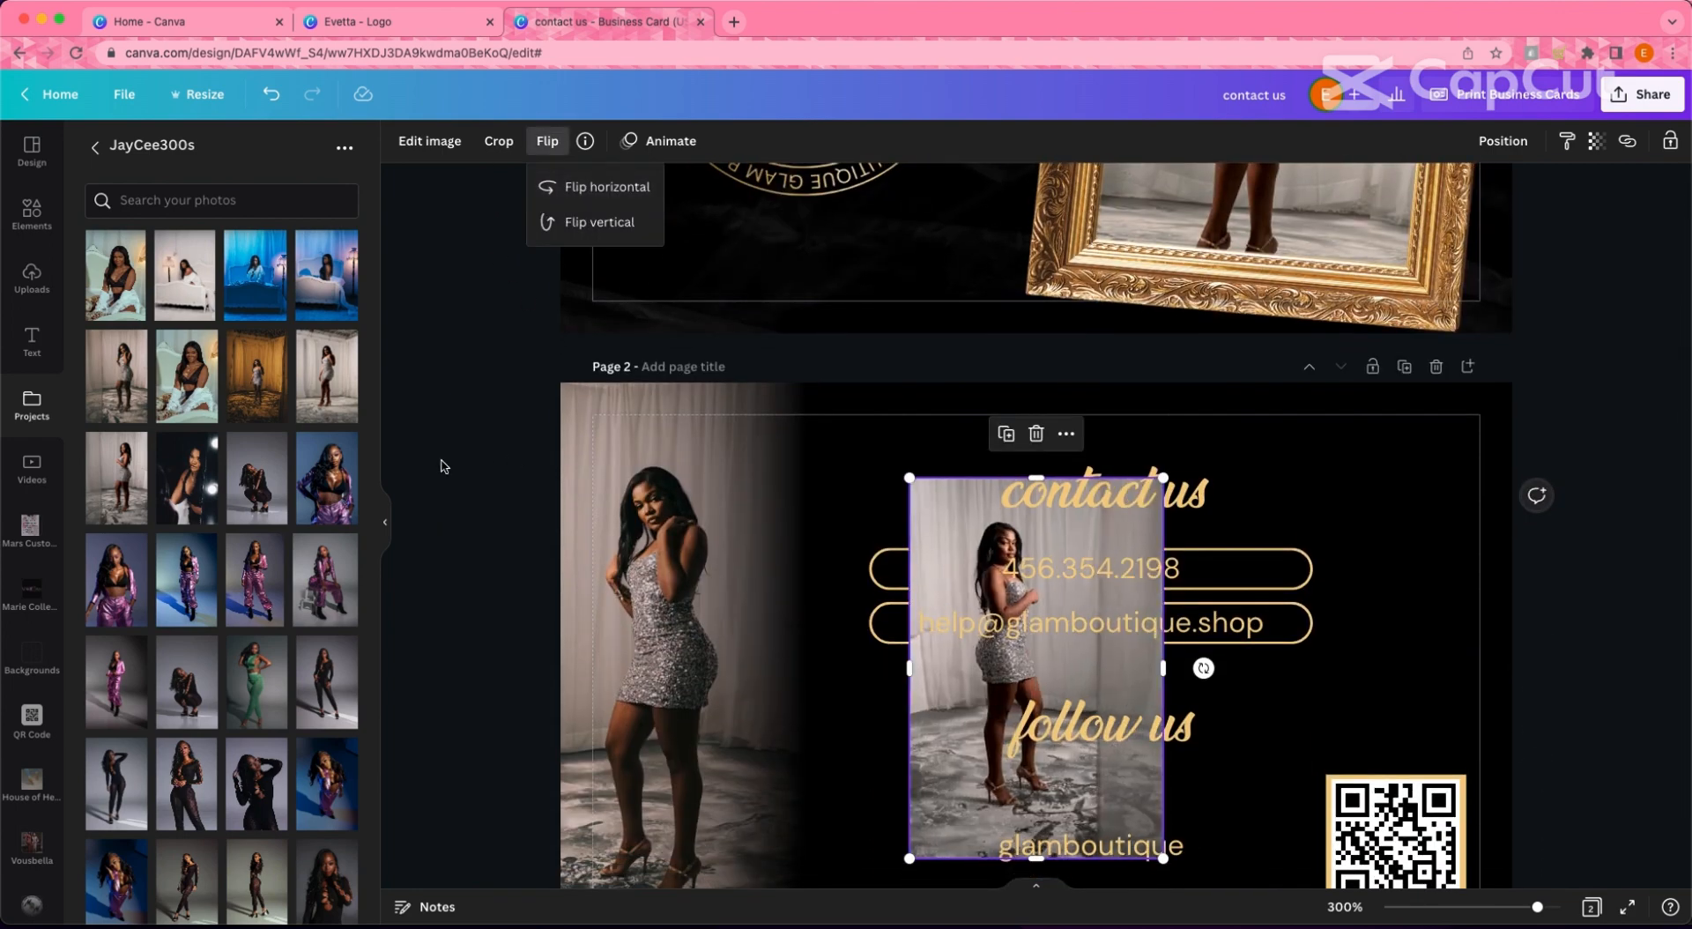
scroll(442, 465, down, 3)
right_click(385, 521)
click(385, 521)
drag(916, 460, 1172, 331)
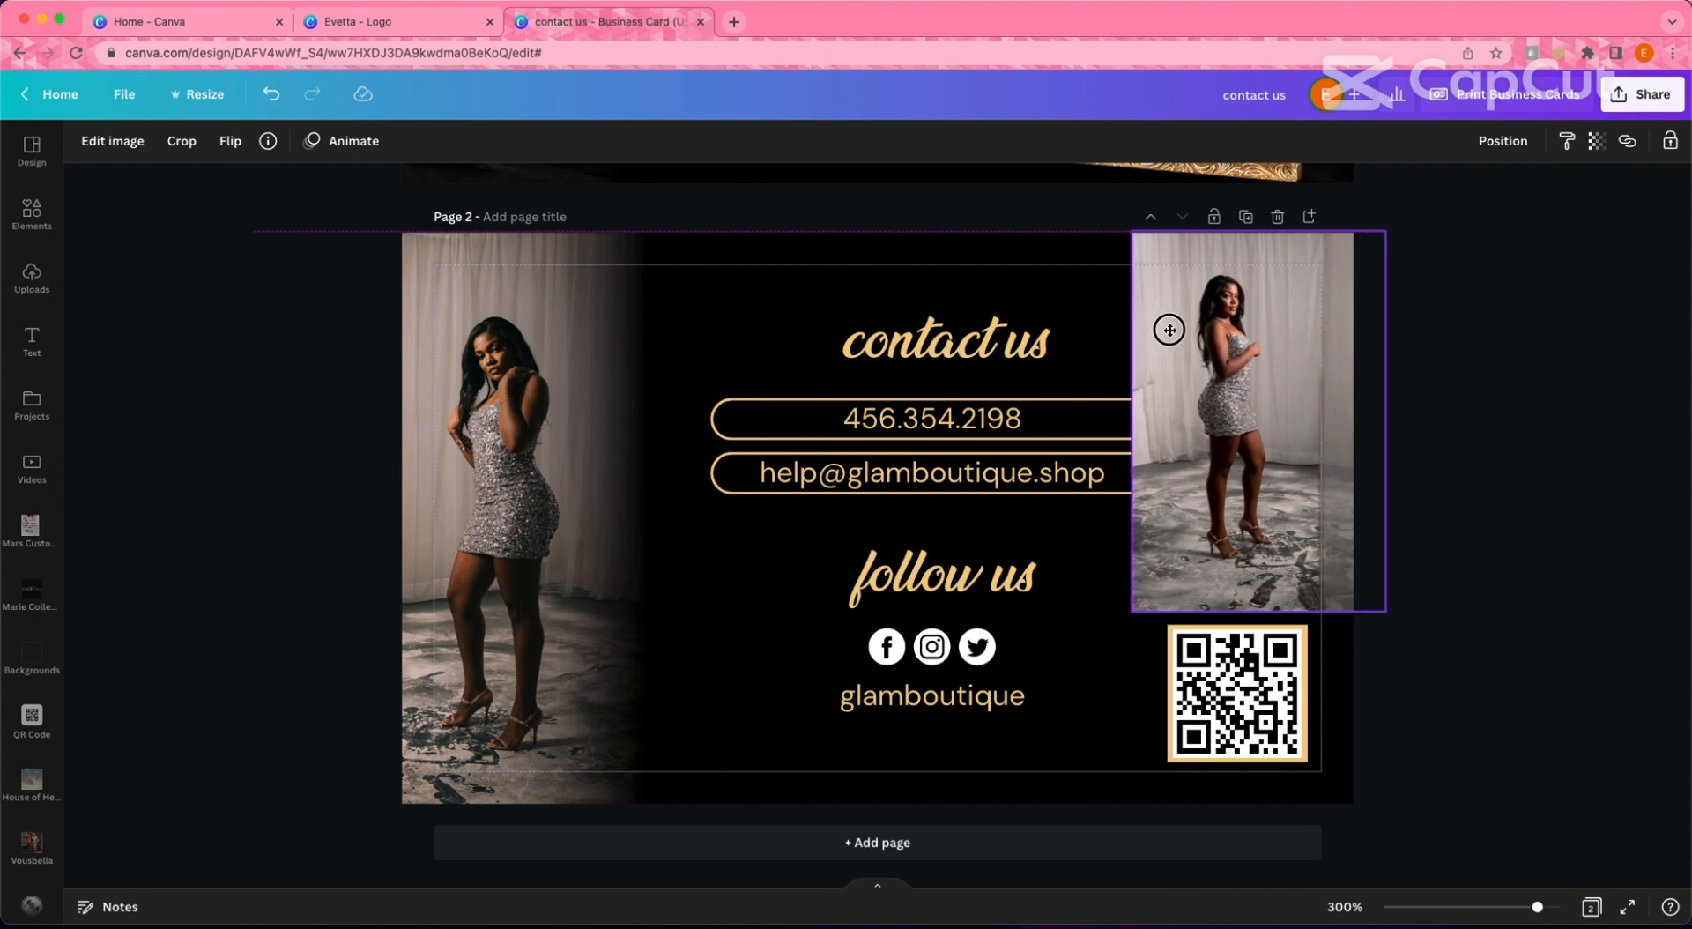
drag(1135, 614, 1071, 844)
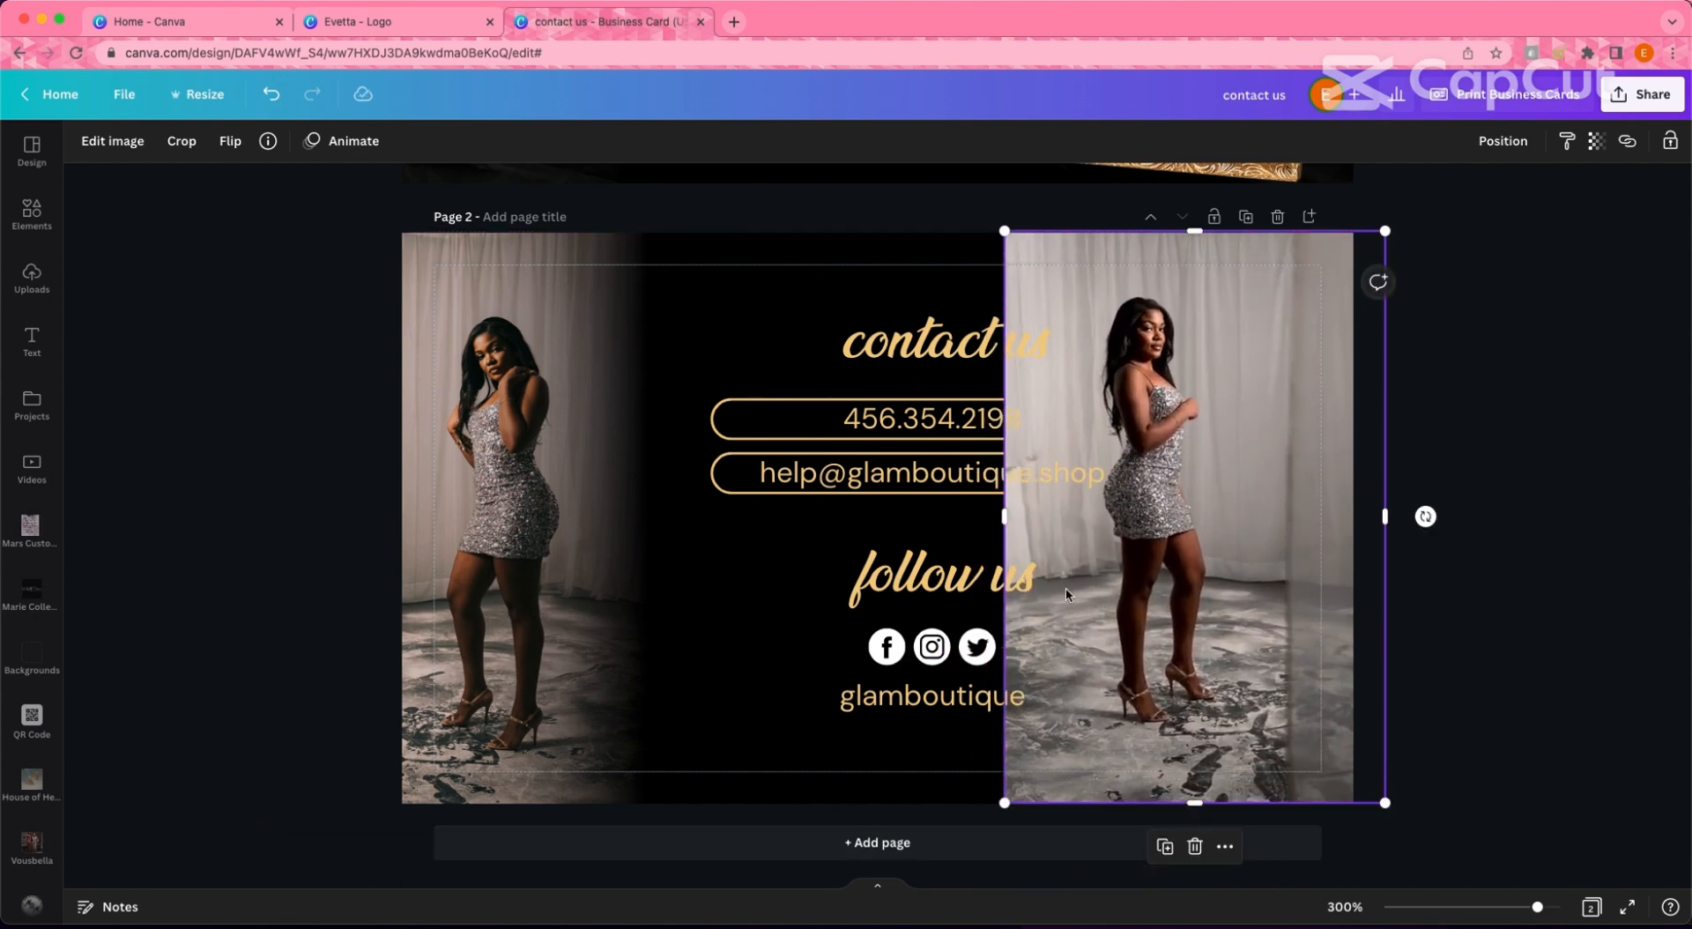
drag(1082, 602, 1180, 606)
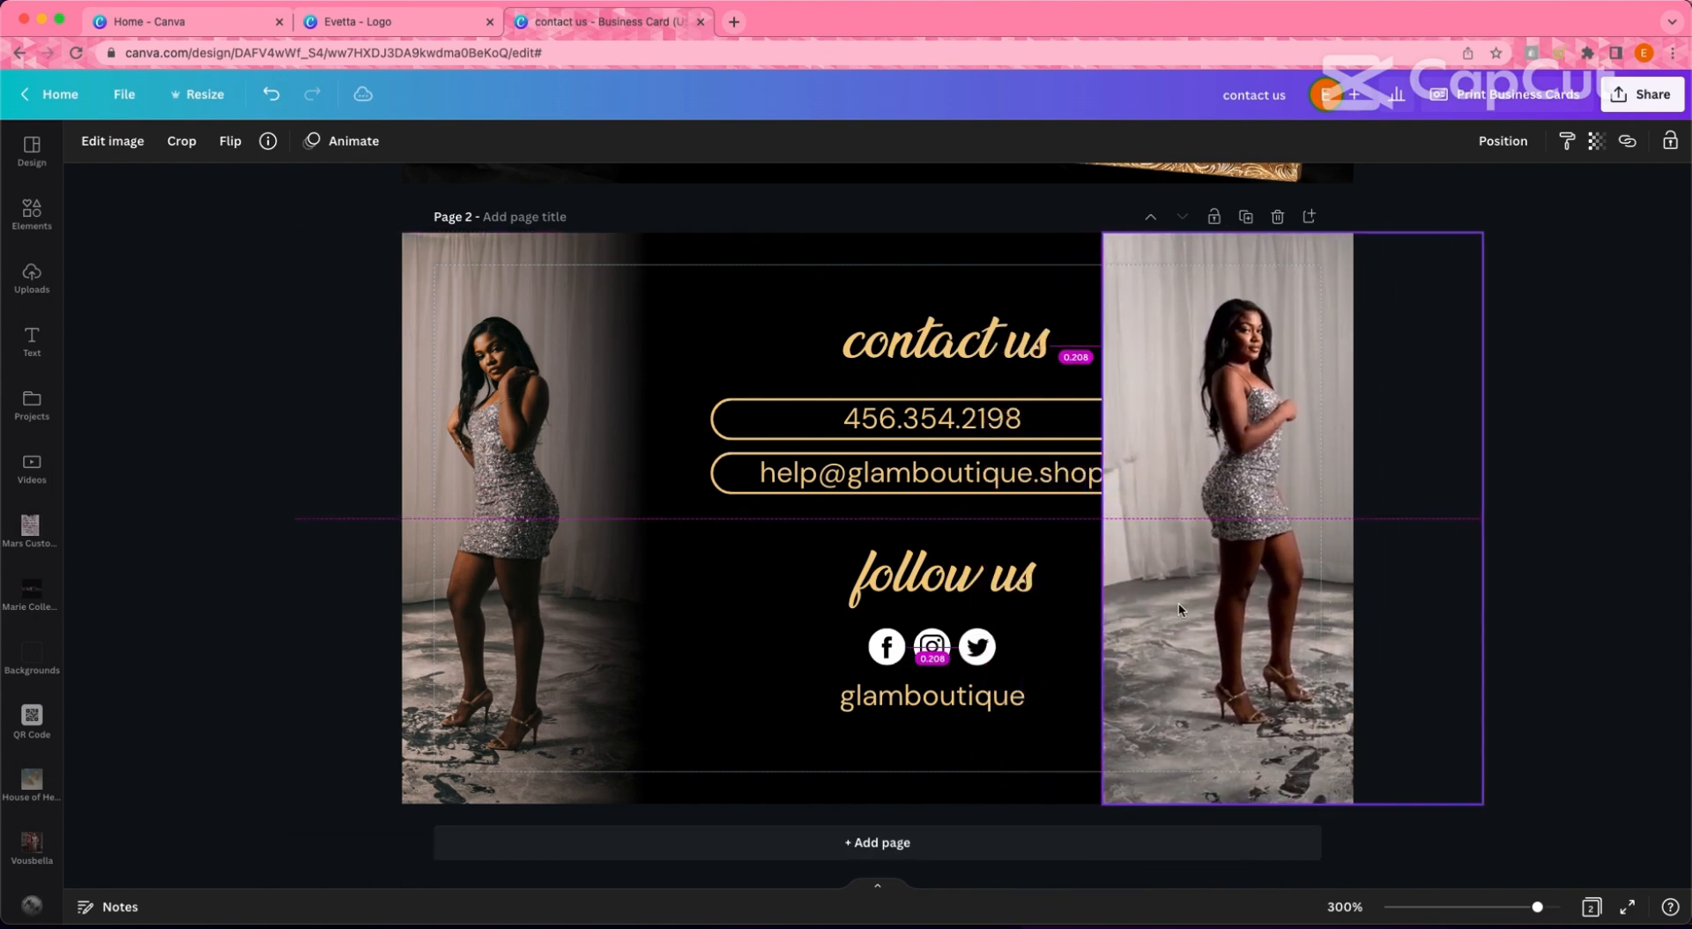
- Send the mirrored photo behind the QR code and select the contact details group
click(1503, 141)
click(1499, 199)
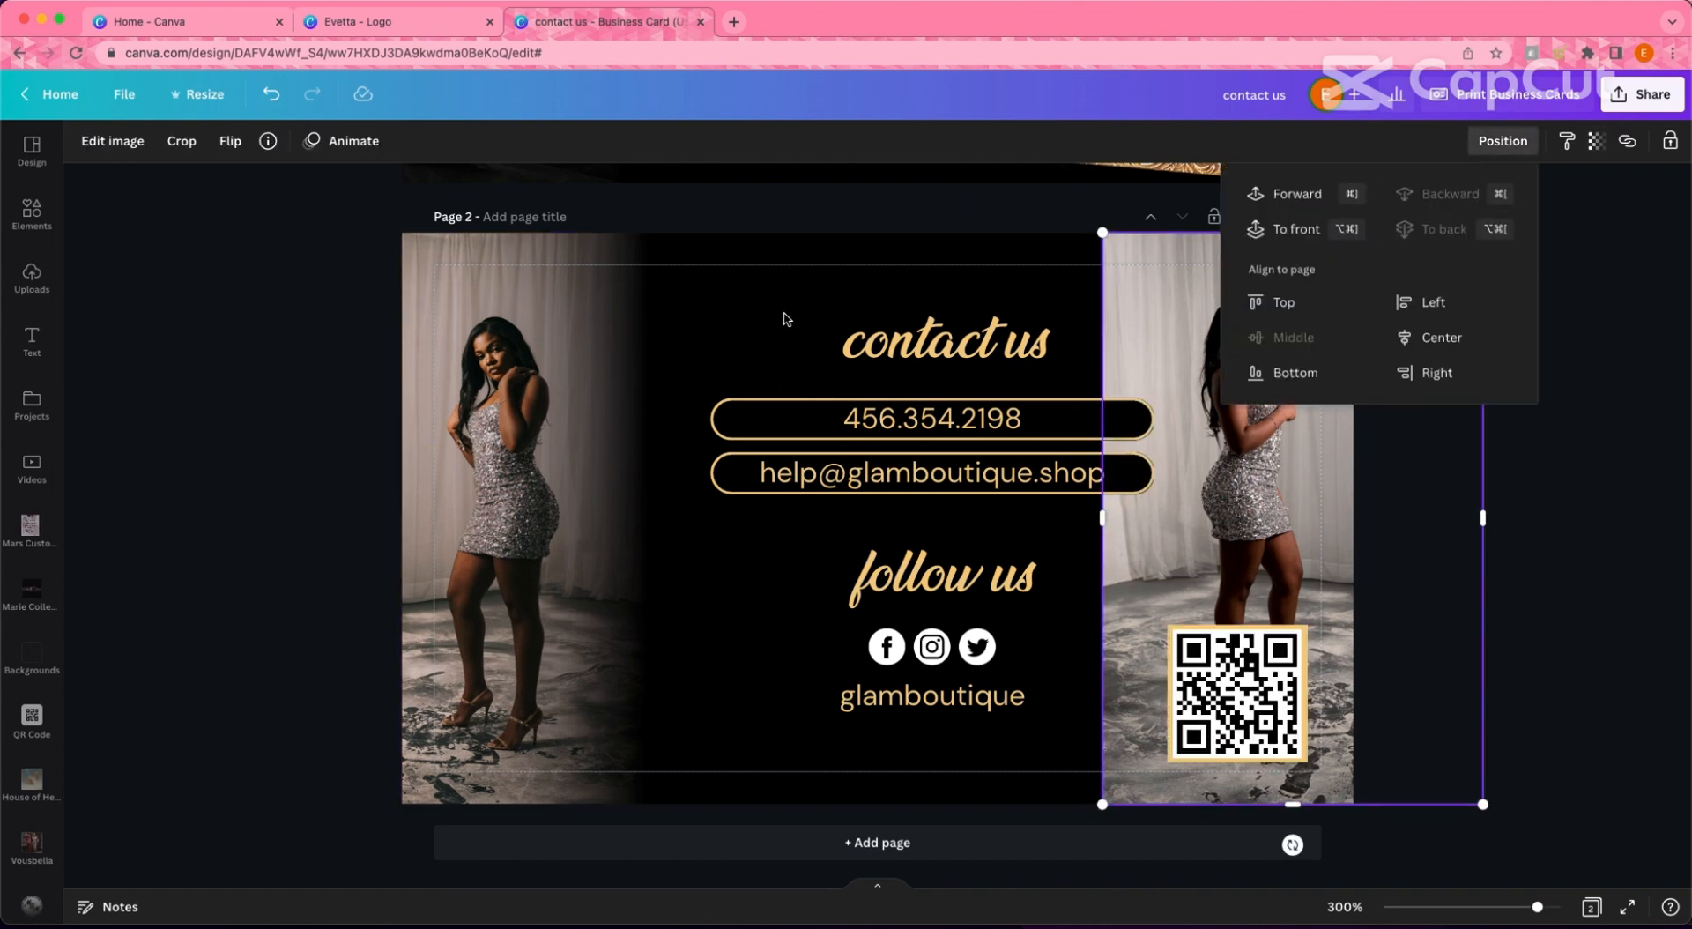
drag(785, 305, 904, 643)
- Duplicate the left dark fade, rotate it, and align it over the right photo's inner edge
click(279, 457)
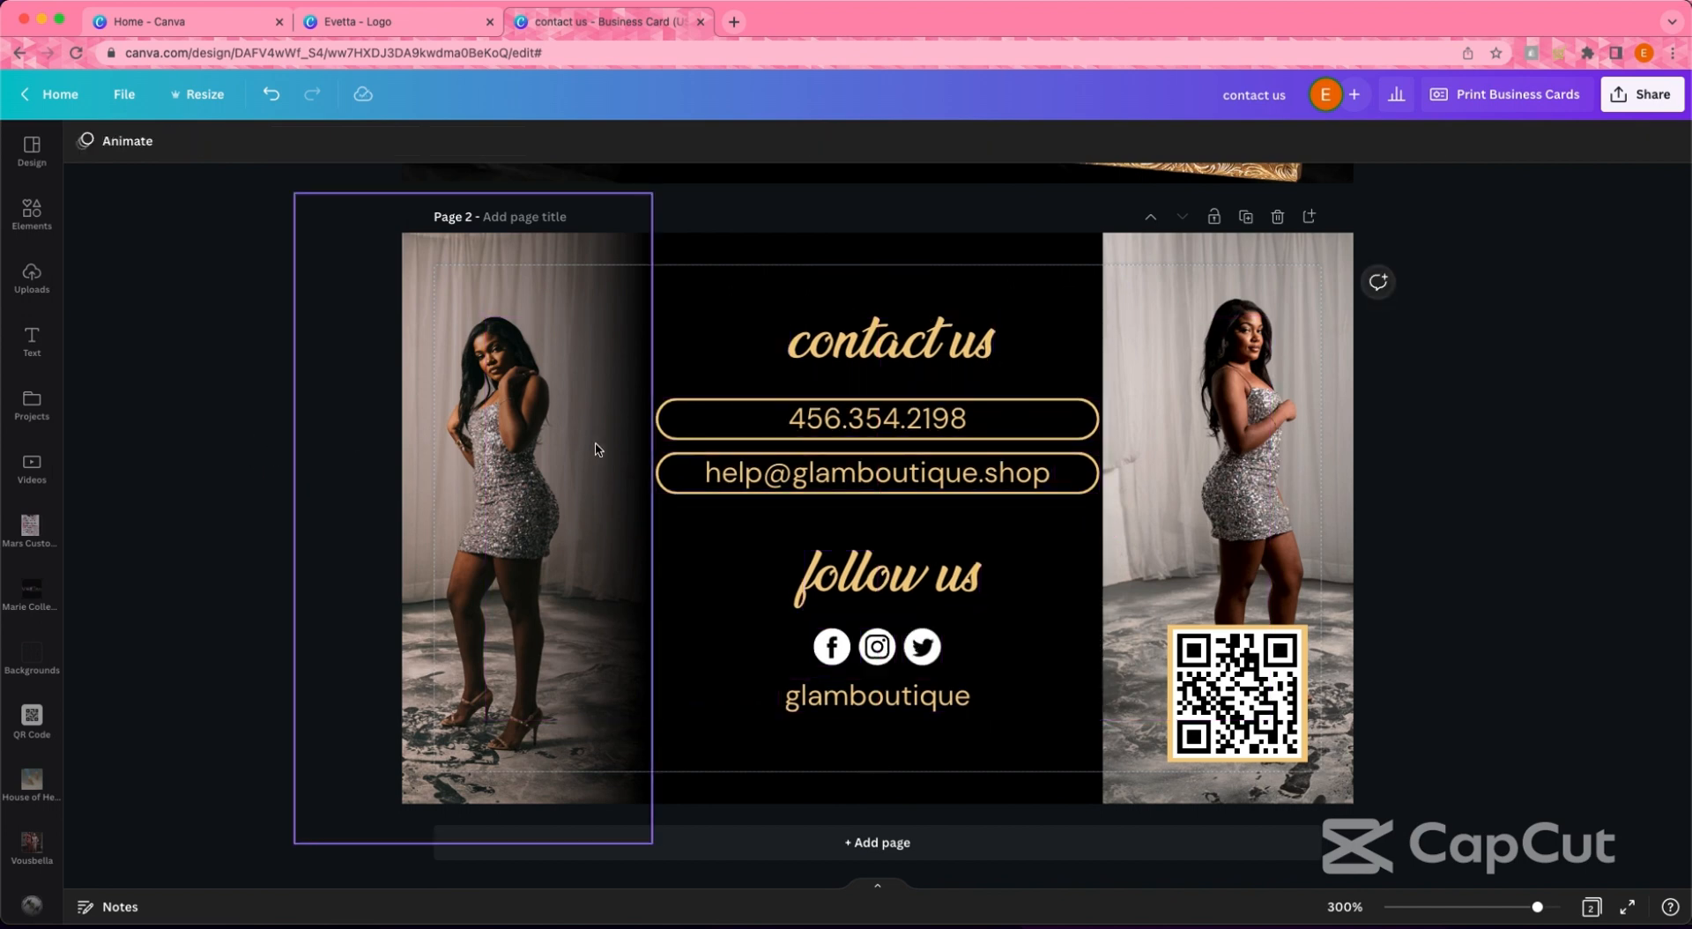
click(597, 449)
click(442, 236)
drag(593, 457, 1020, 458)
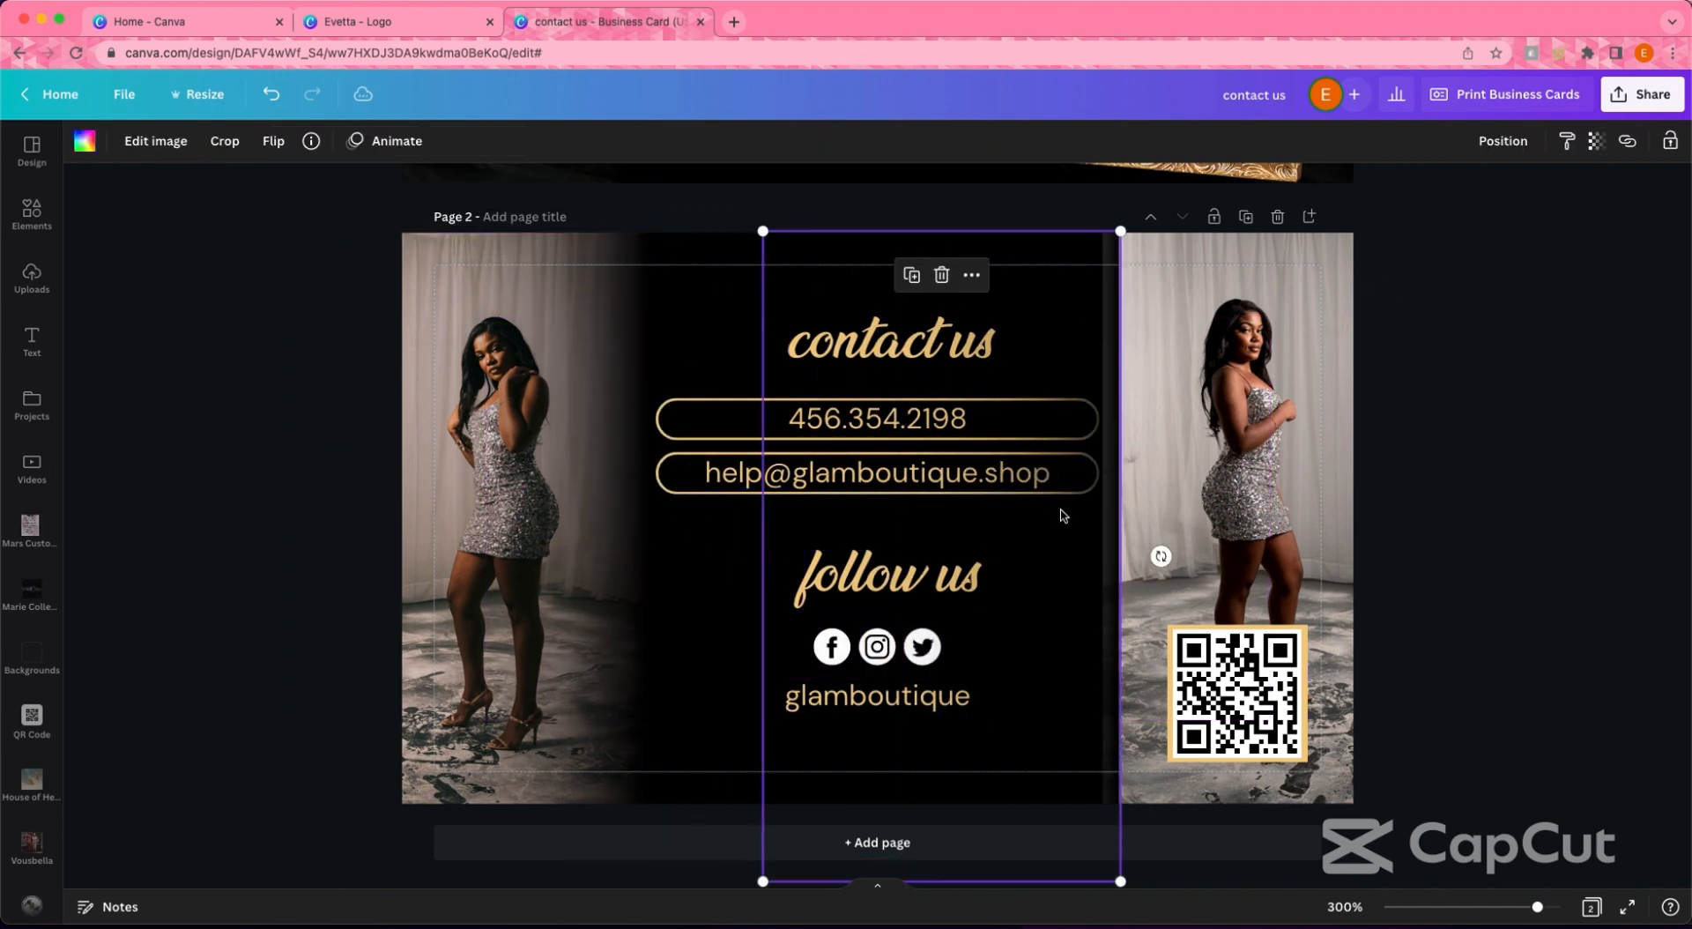
scroll(1160, 548, down, 1)
drag(1161, 548, 1127, 595)
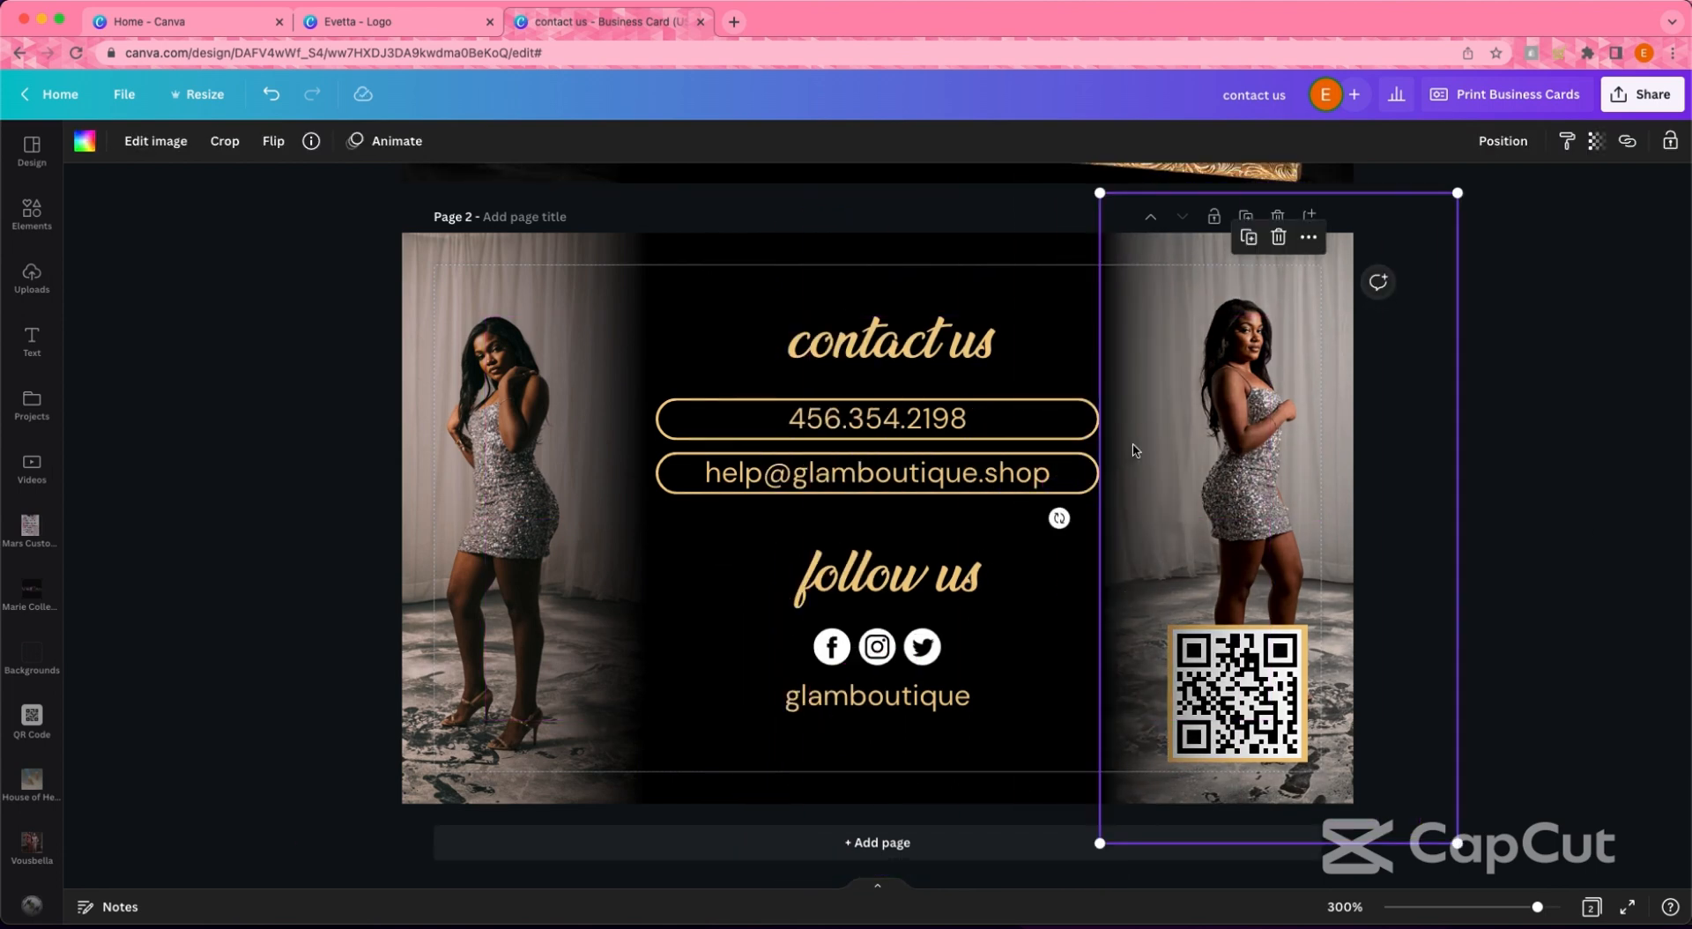
click(1248, 236)
drag(1269, 465, 1244, 451)
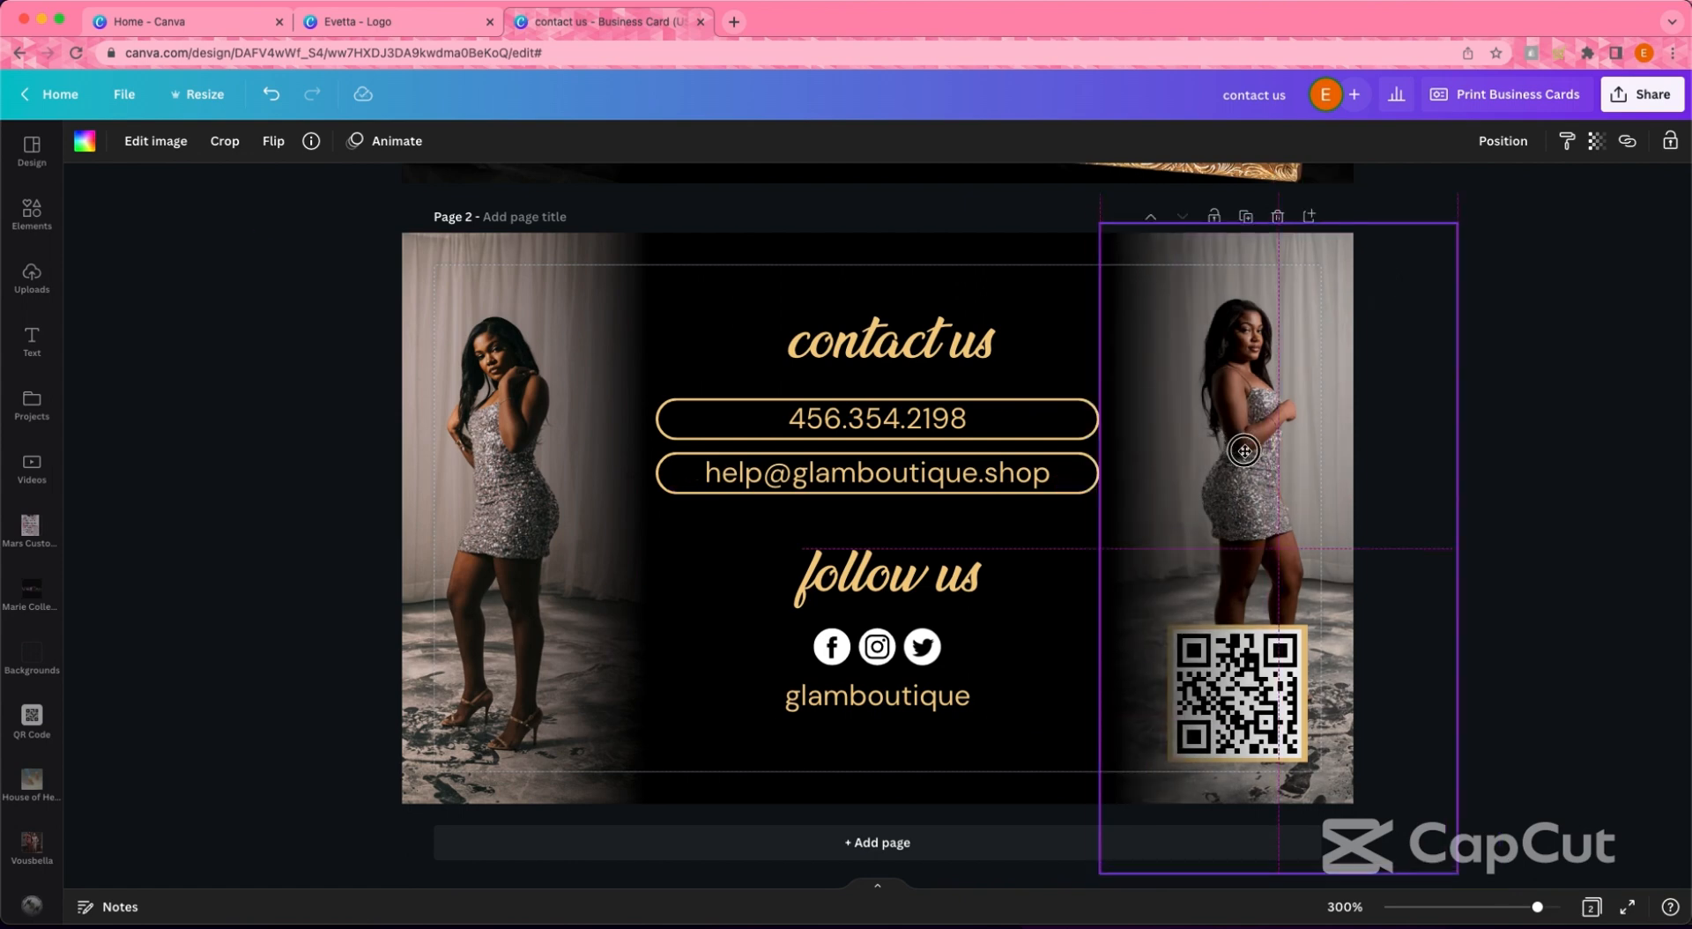
- Send the right photo and its fade backward so the QR code stays on top
click(1477, 626)
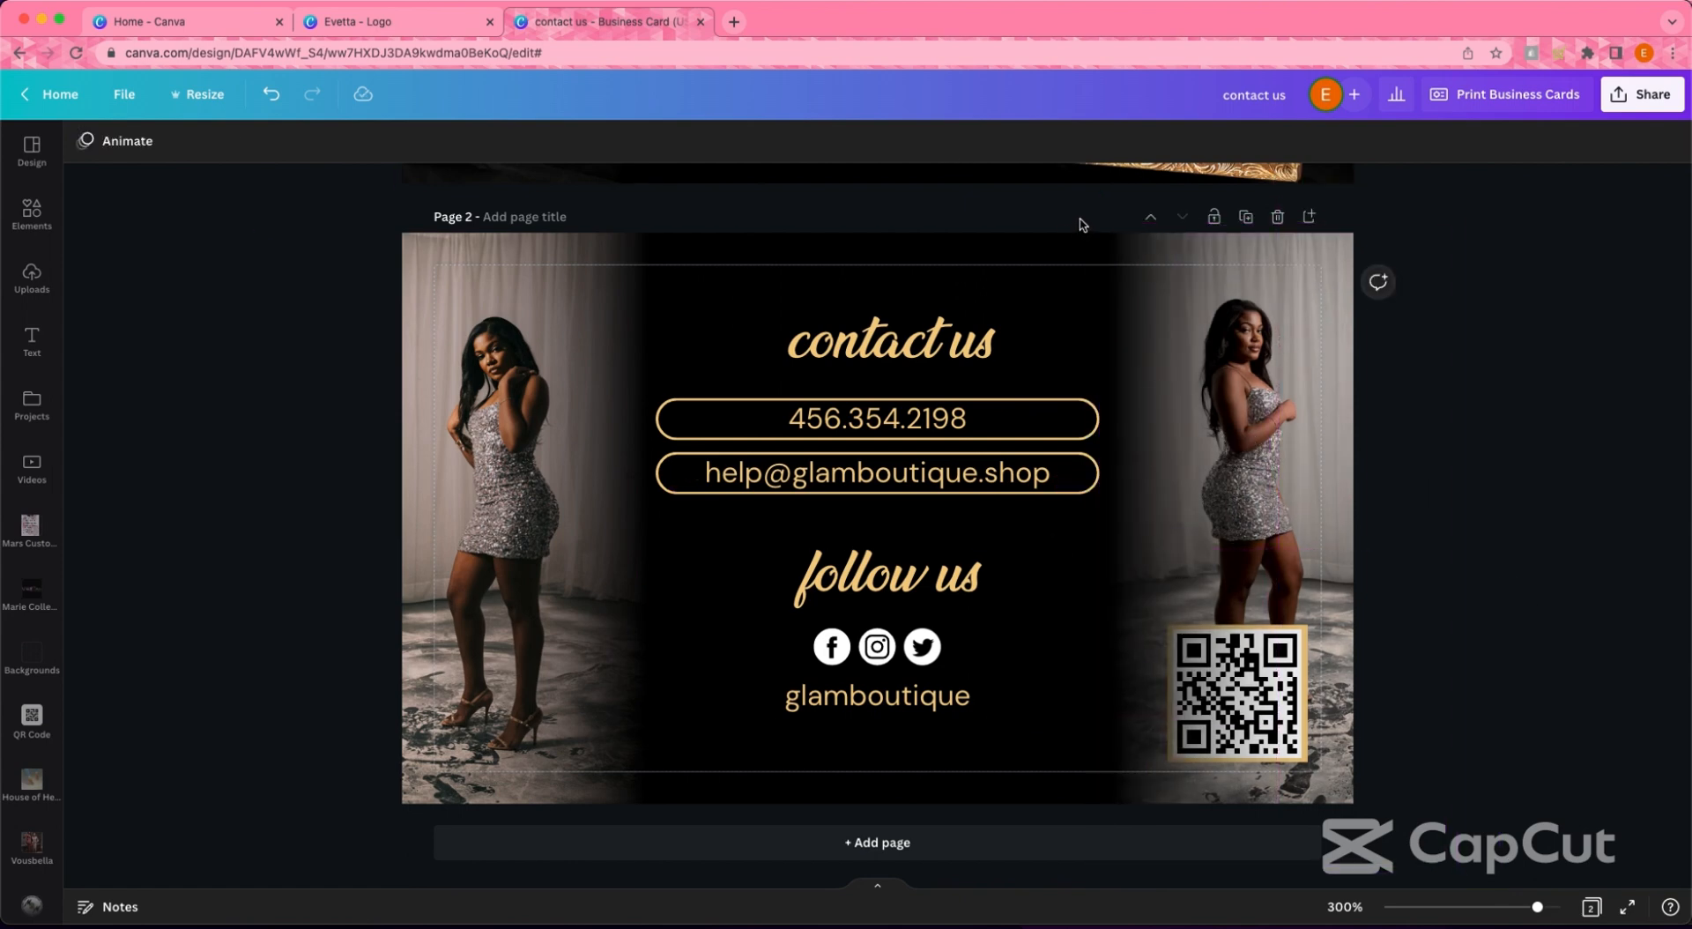
drag(1082, 225, 1209, 349)
click(1534, 141)
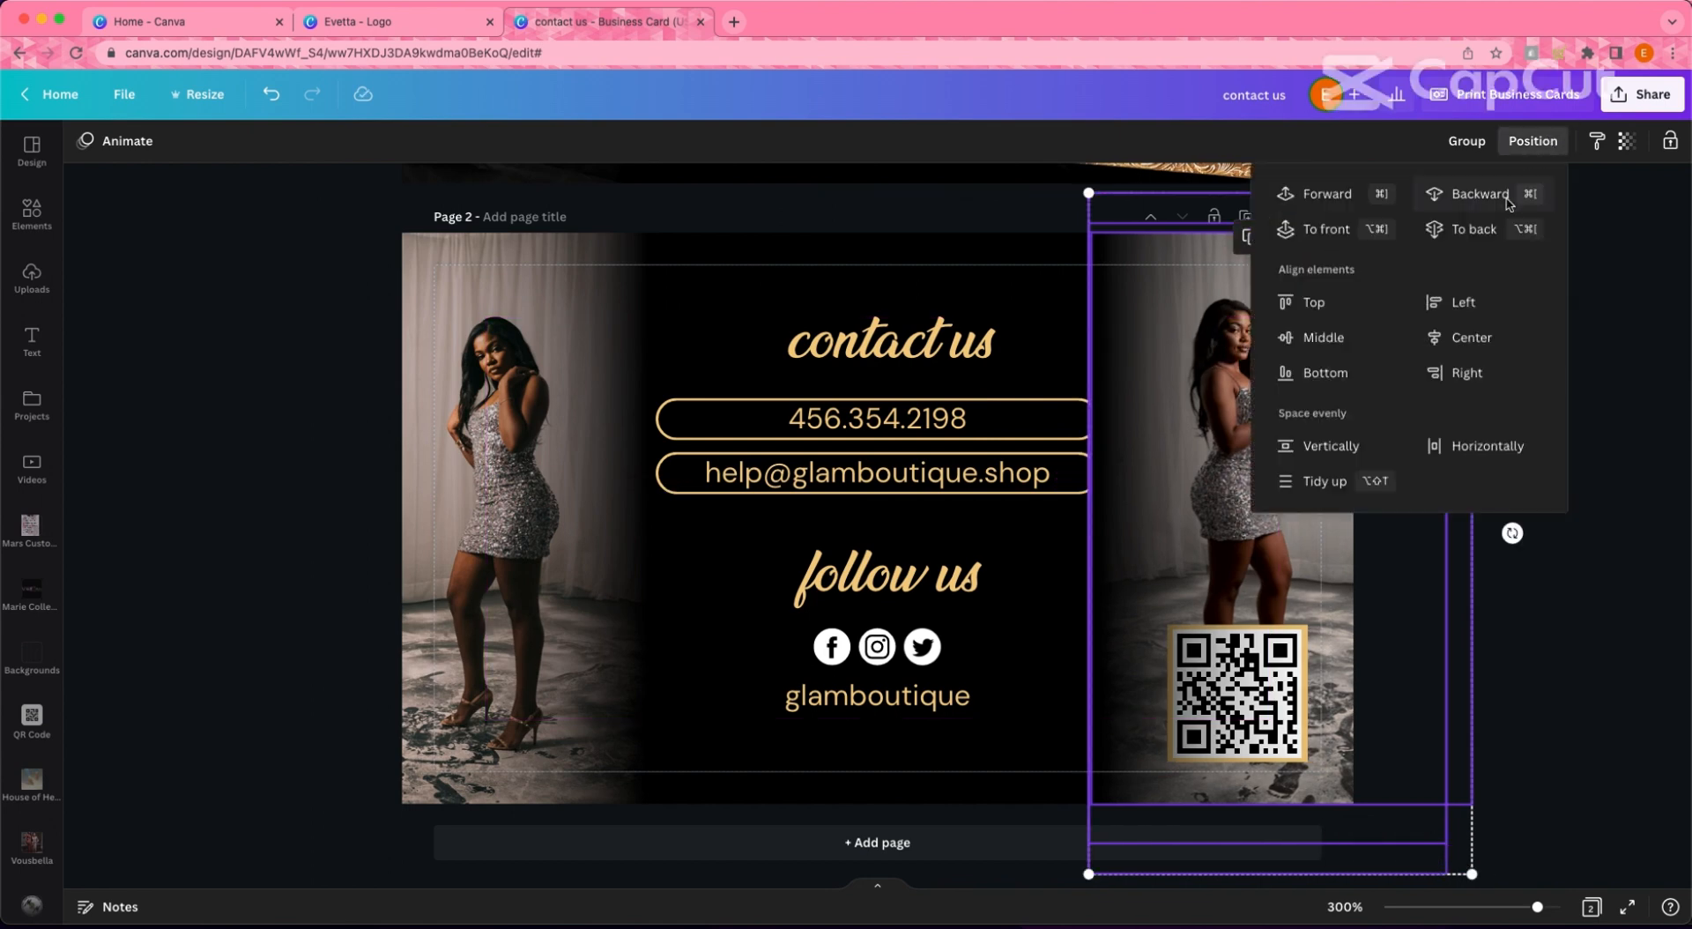
click(1490, 178)
click(1522, 494)
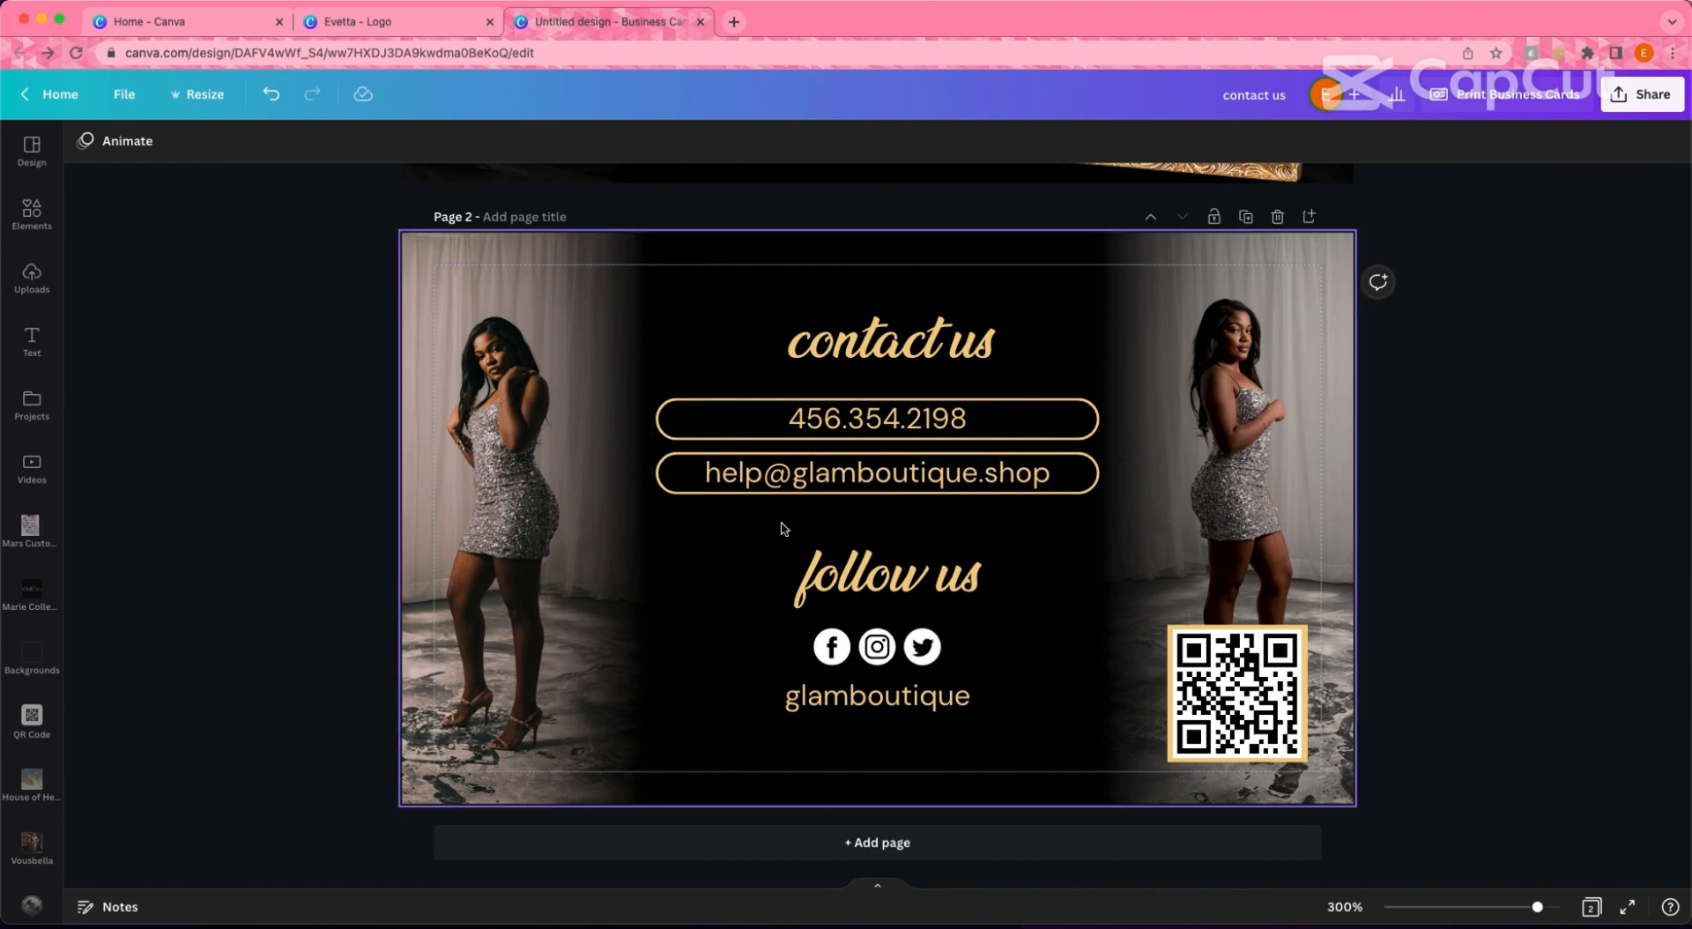
scroll(495, 374, up, 4)
click(463, 452)
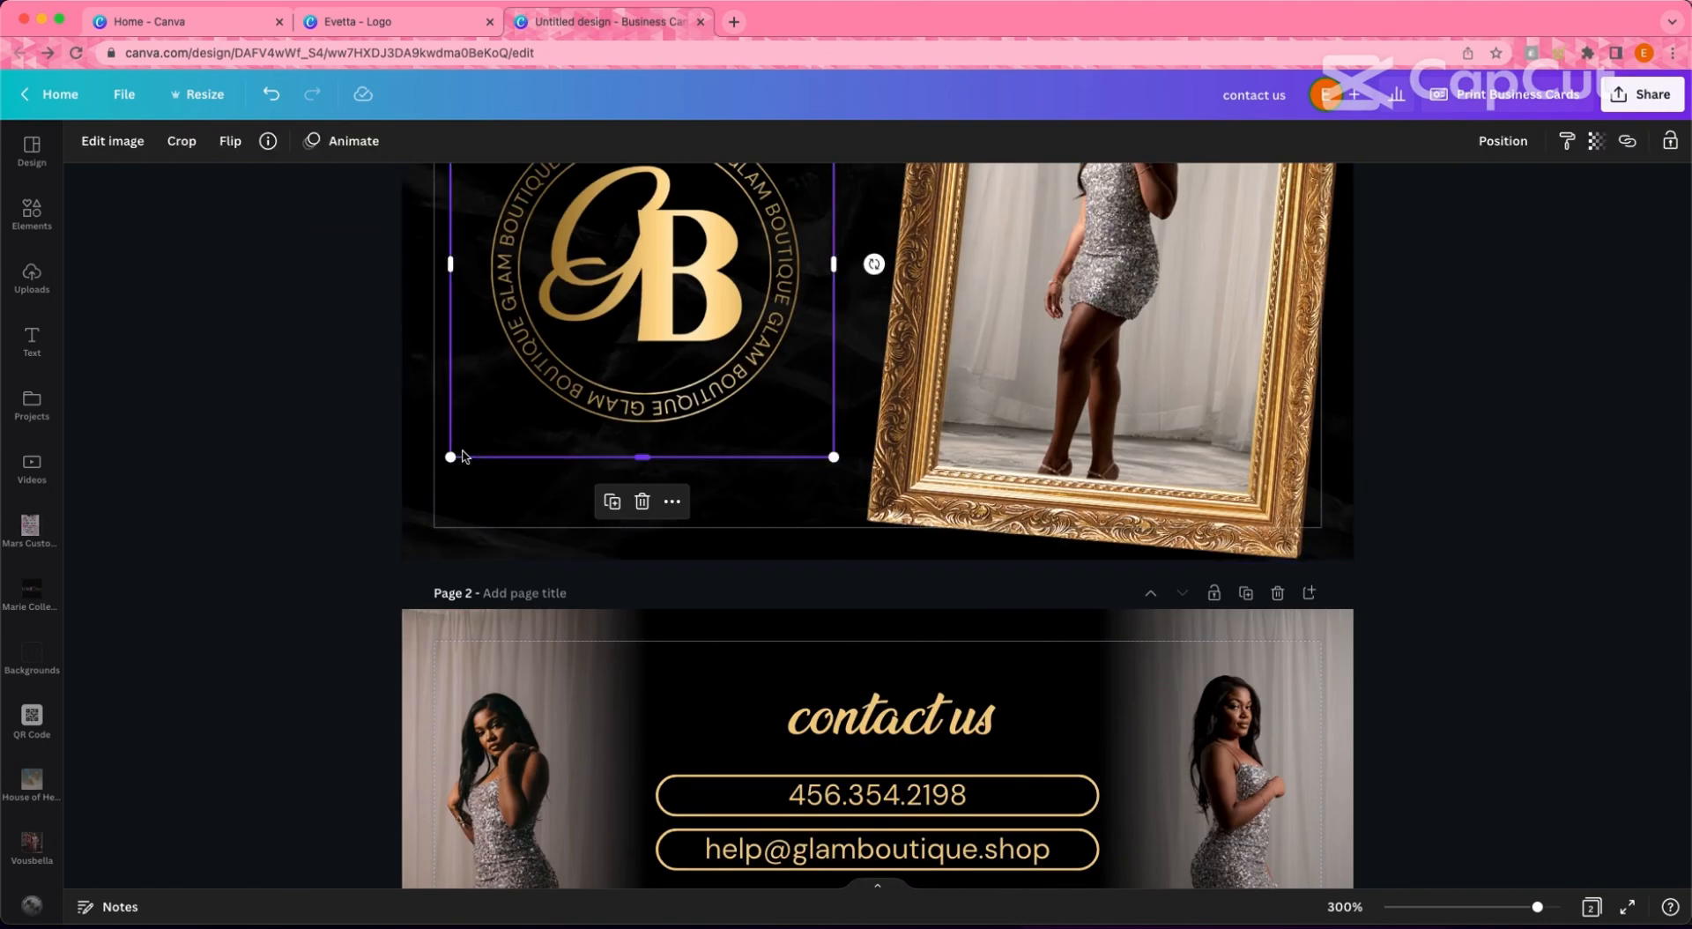
click(408, 488)
click(708, 751)
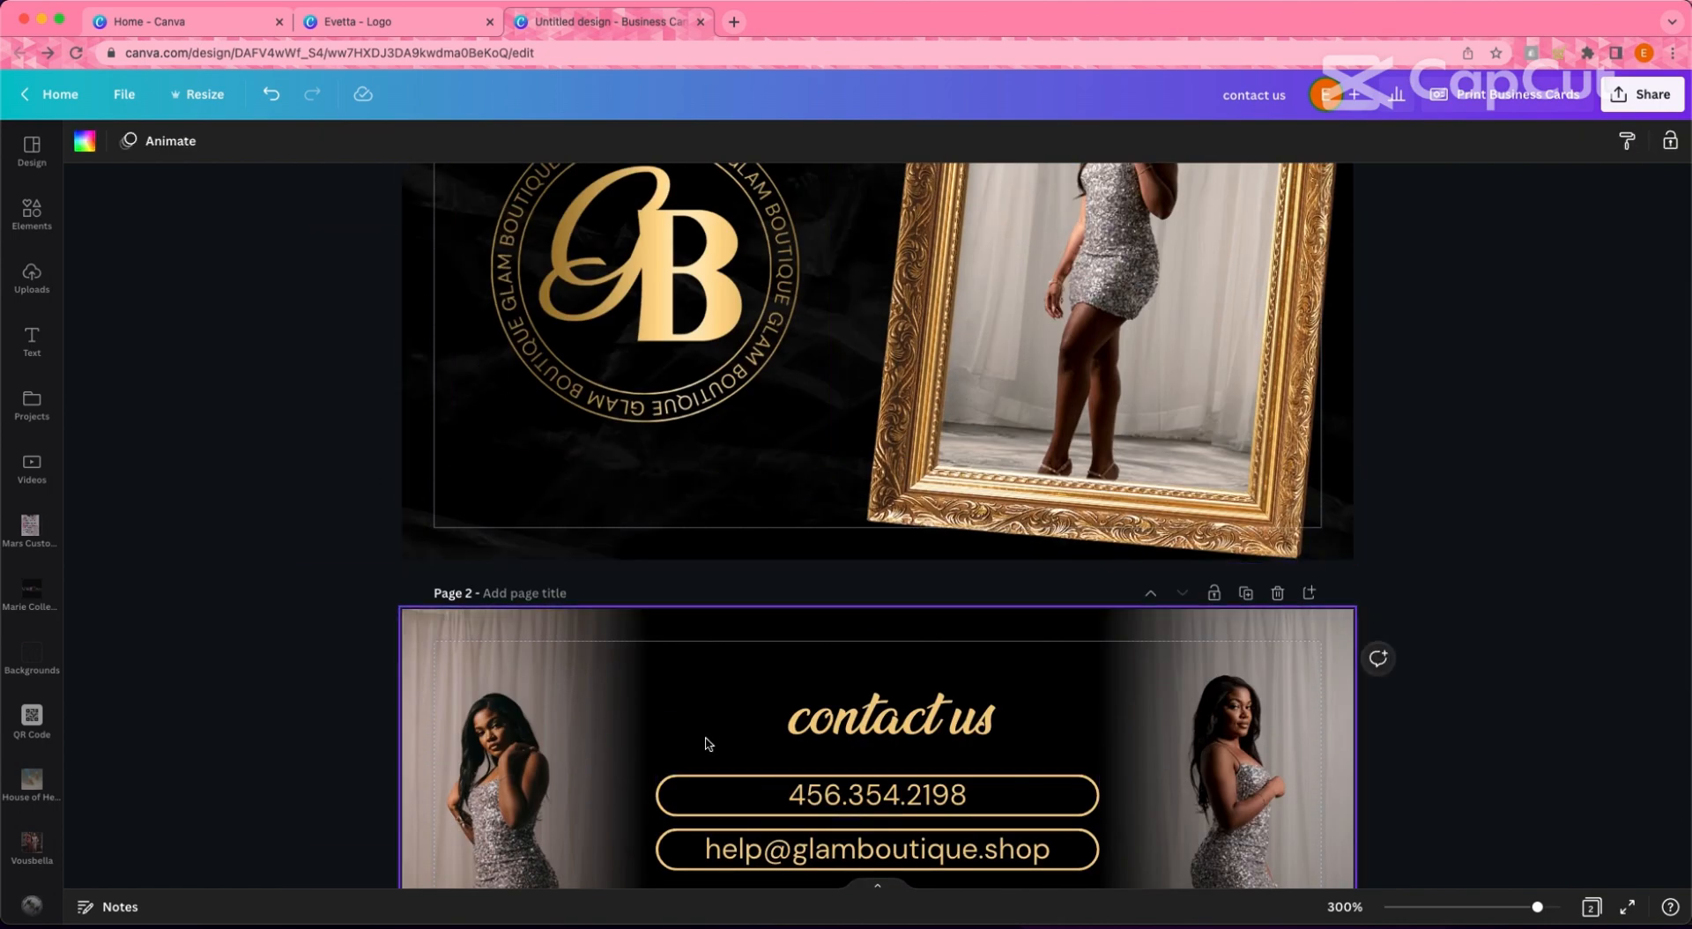
scroll(706, 744, down, 4)
click(726, 696)
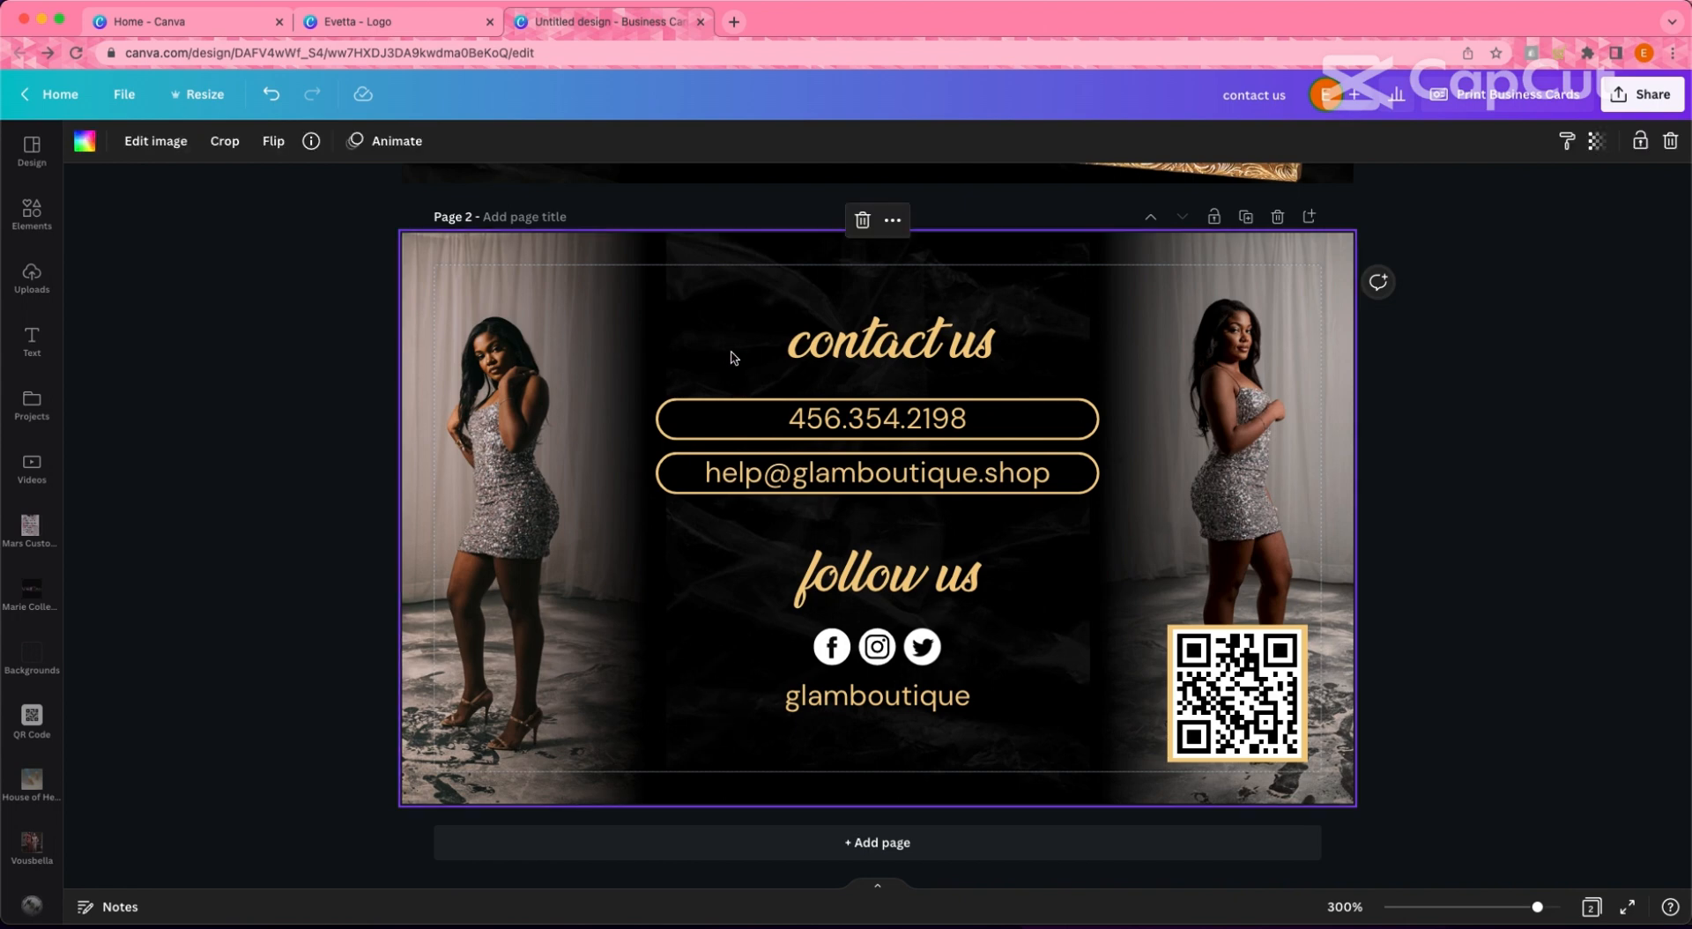
double_click(729, 357)
click(106, 141)
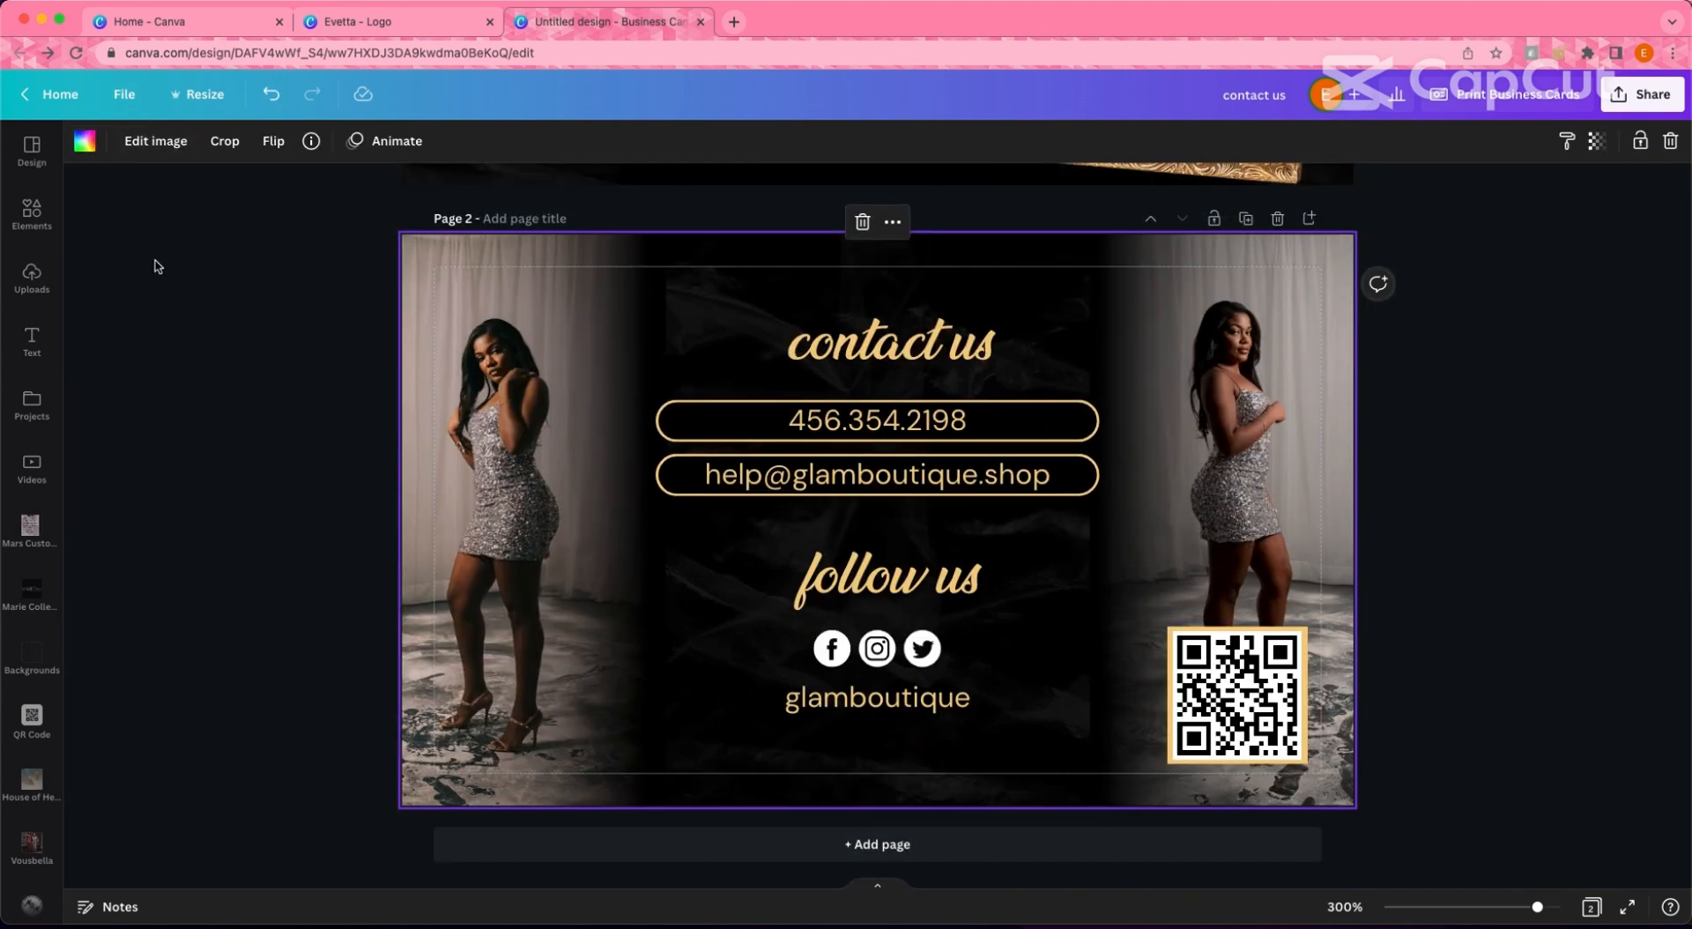
click(187, 315)
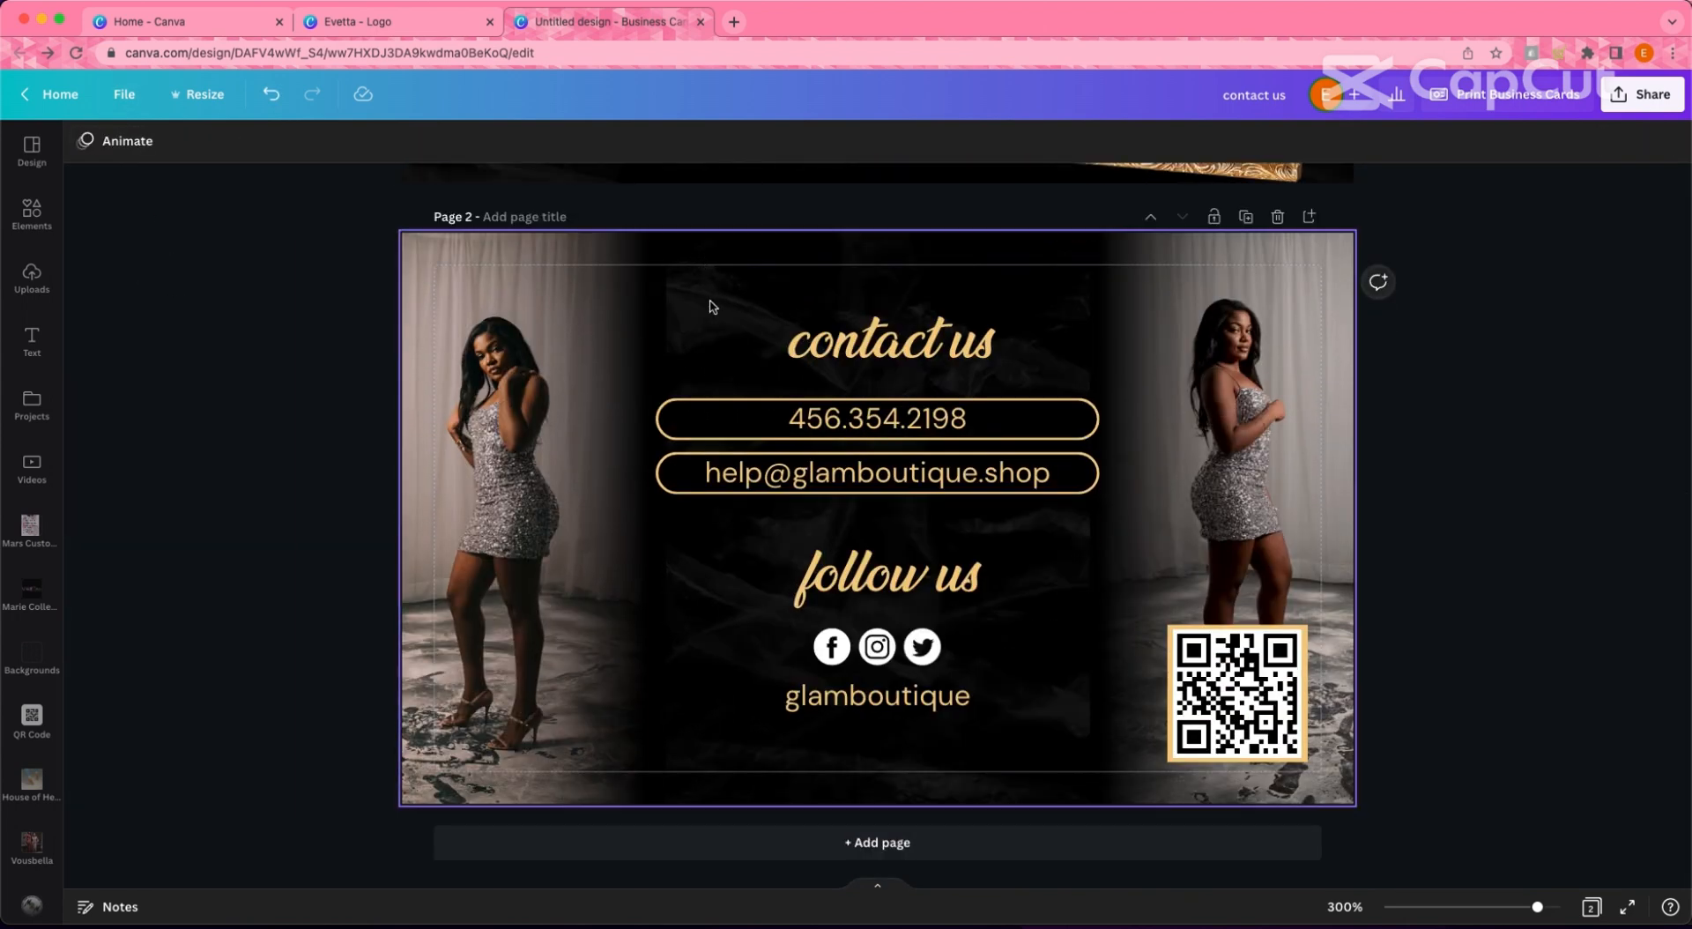
key(super+z)
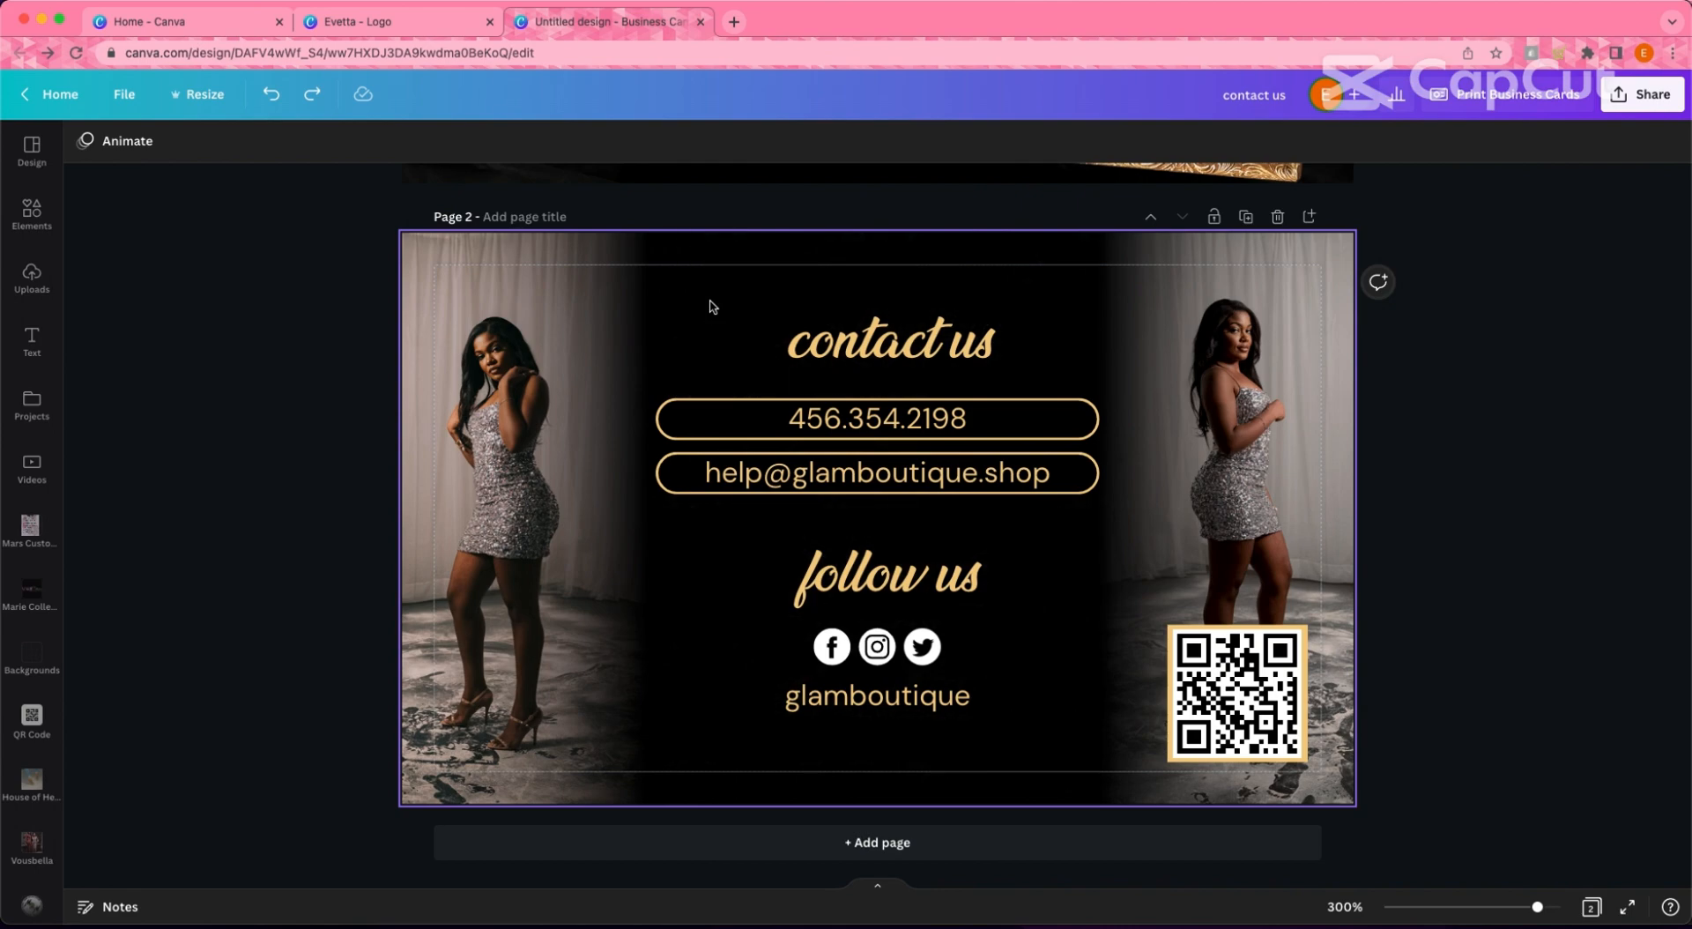
scroll(1552, 453, up, 7)
- Preview the Print Business Cards options, then close them
click(1560, 95)
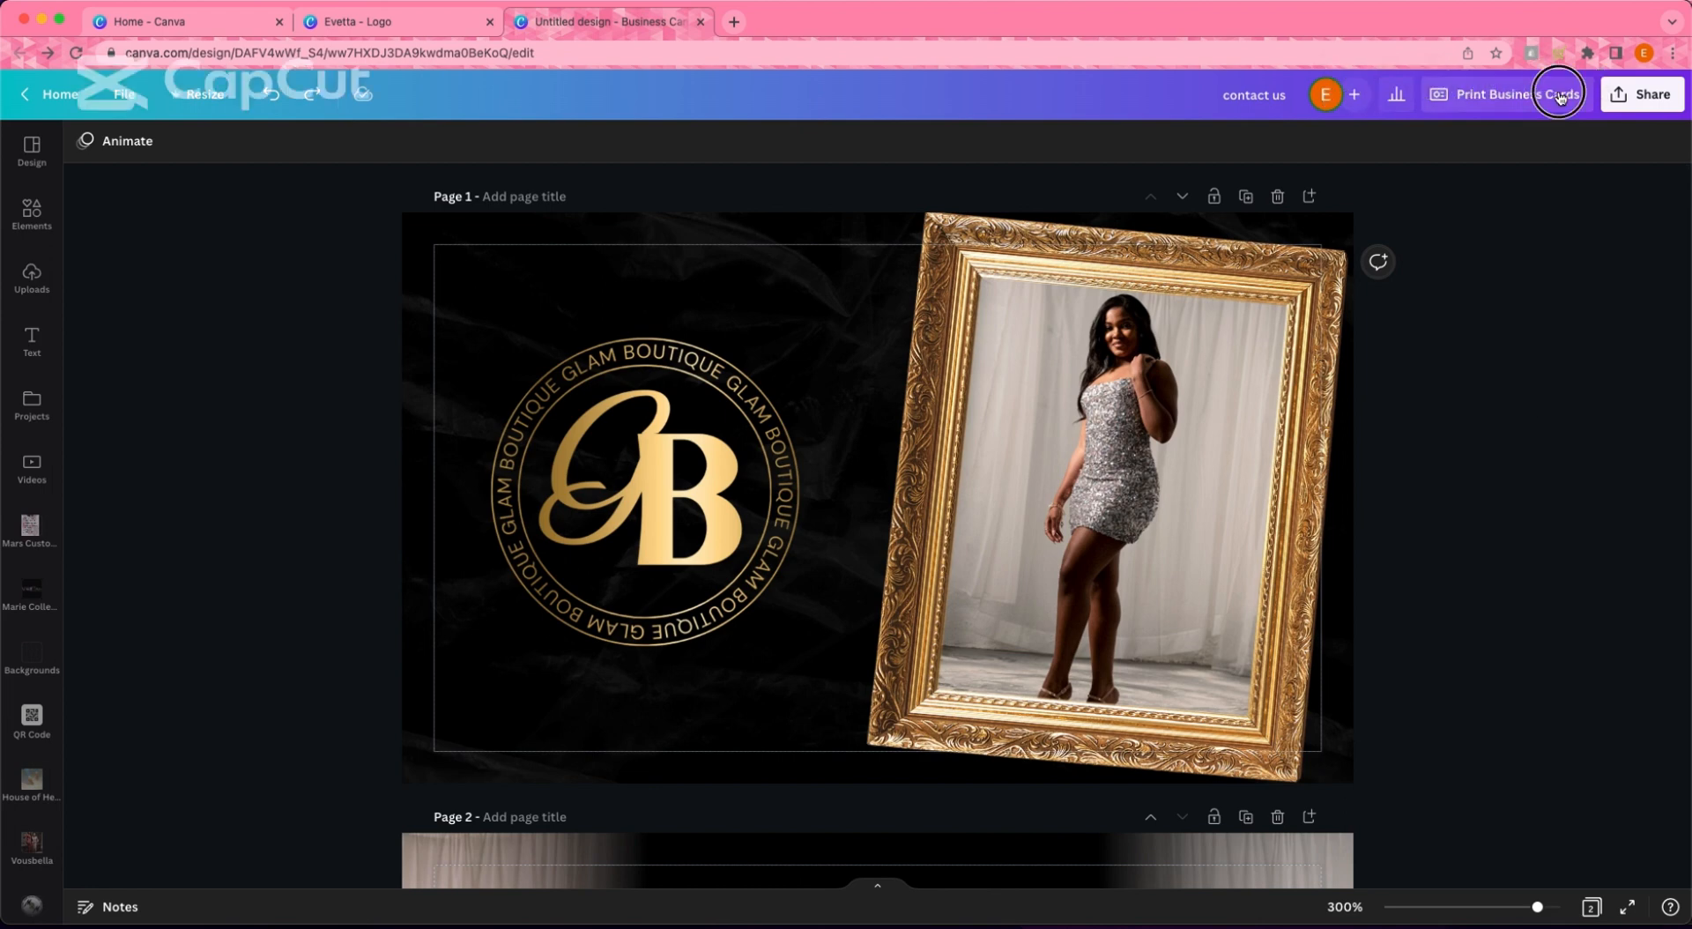
scroll(1577, 564, down, 3)
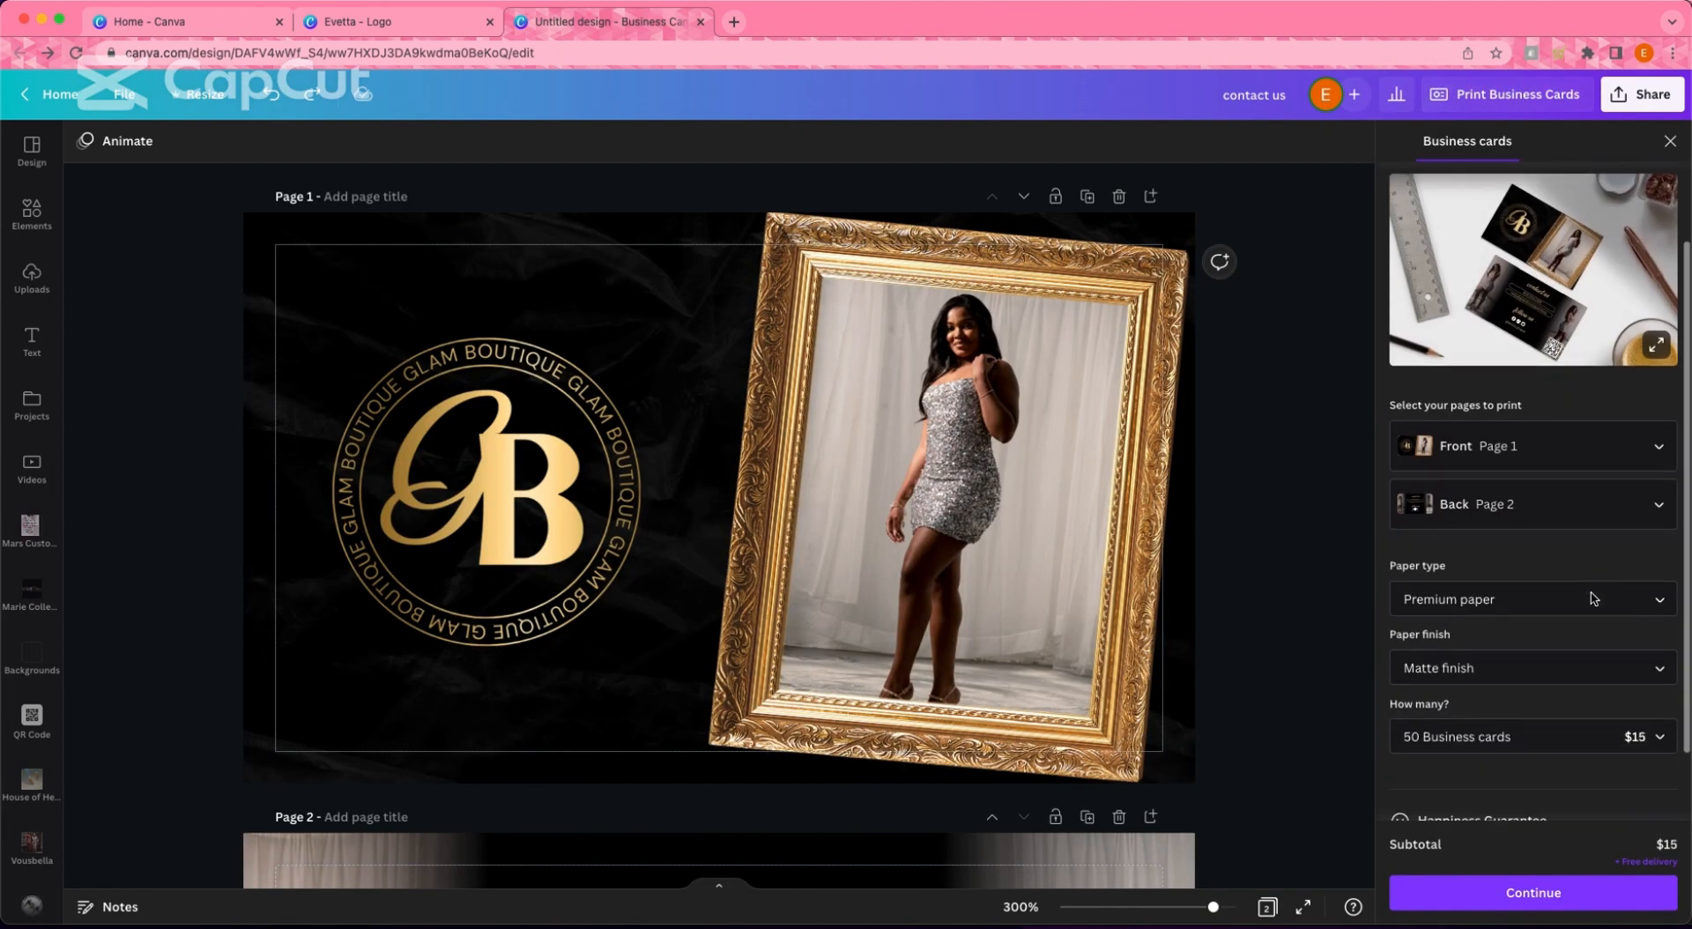
scroll(1587, 405, up, 3)
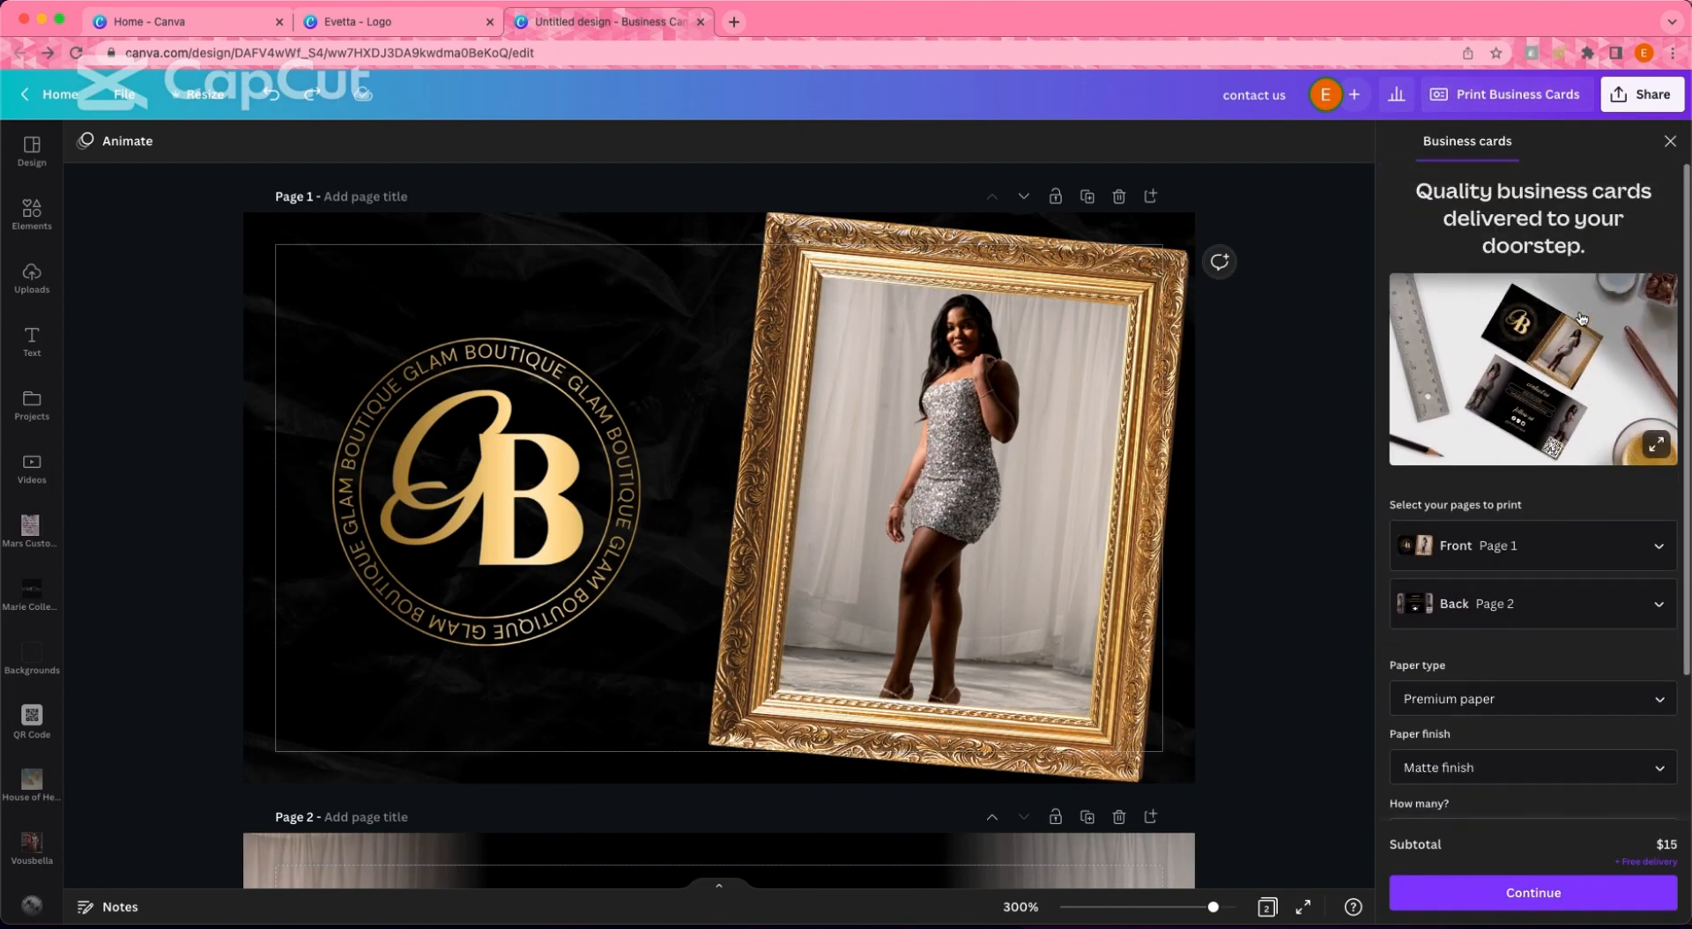
click(1671, 142)
scroll(1687, 381, down, 5)
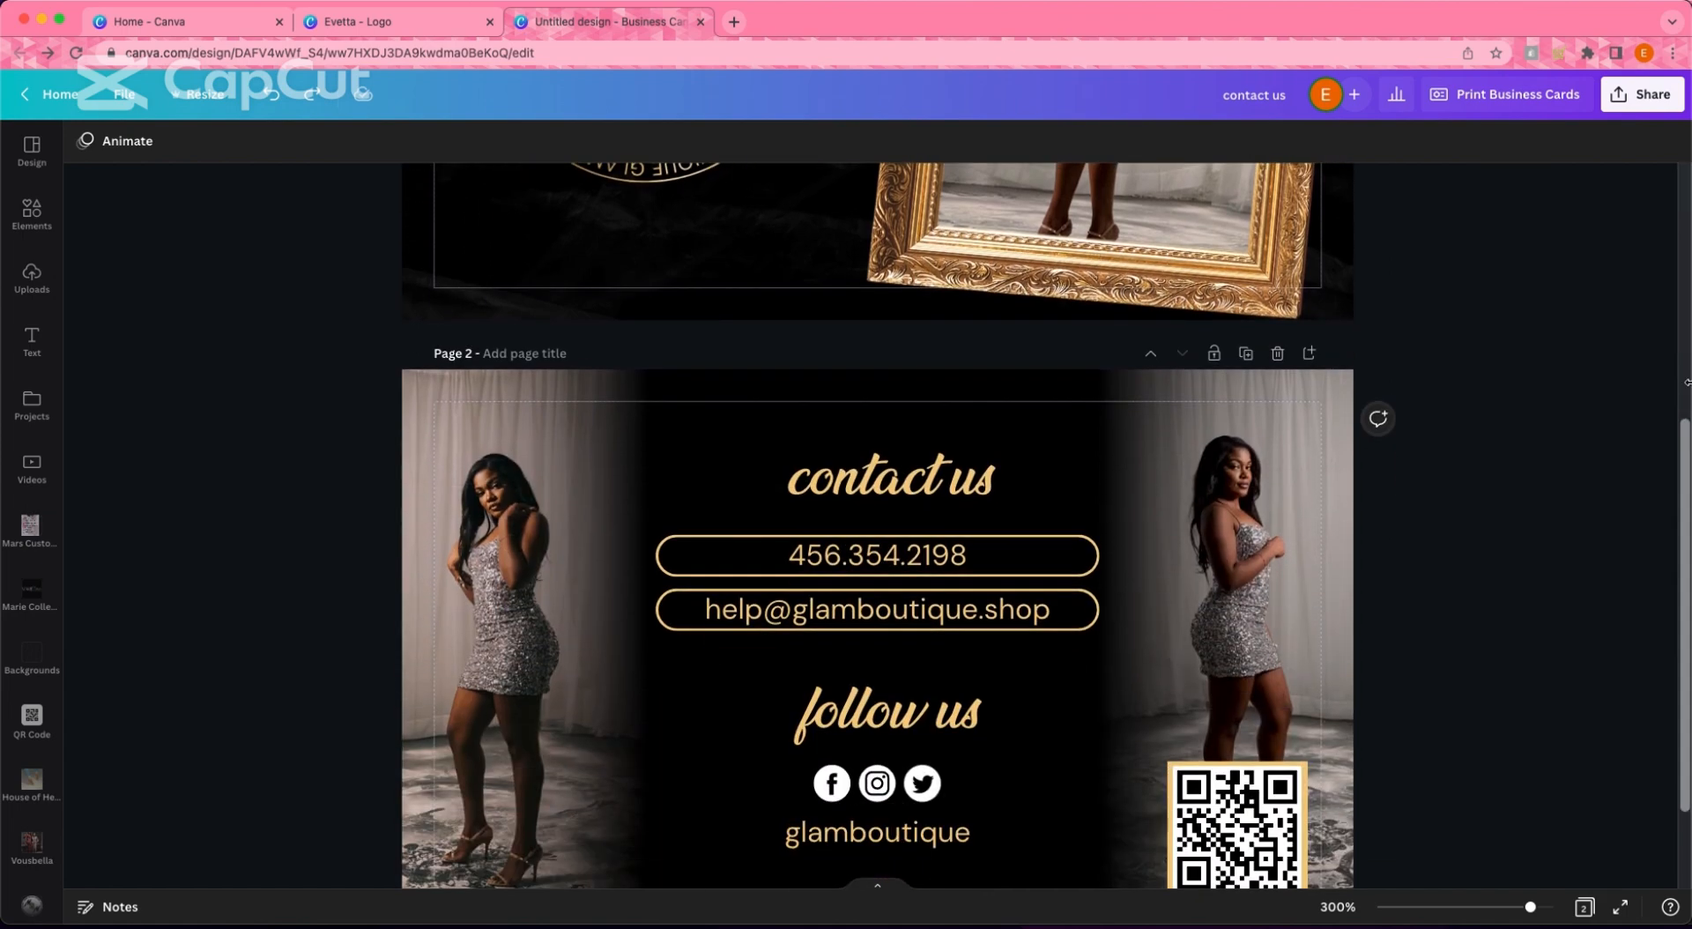
scroll(1687, 382, up, 5)
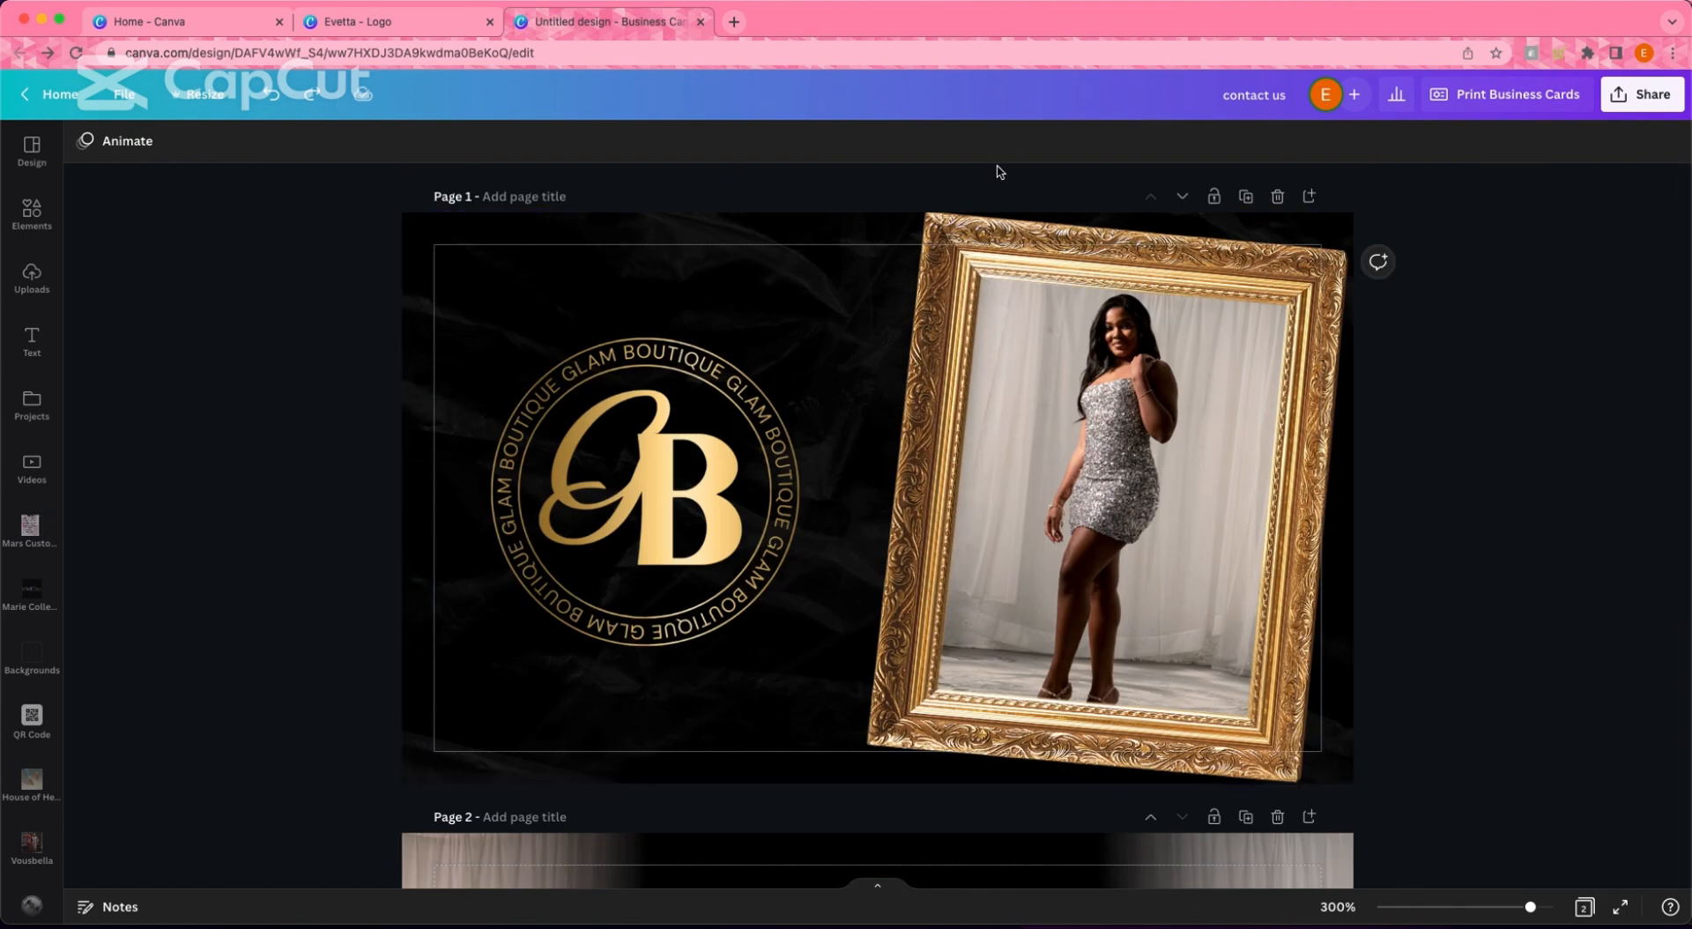
click(1504, 110)
- Download both card pages as a PNG from the Share menu
click(1648, 105)
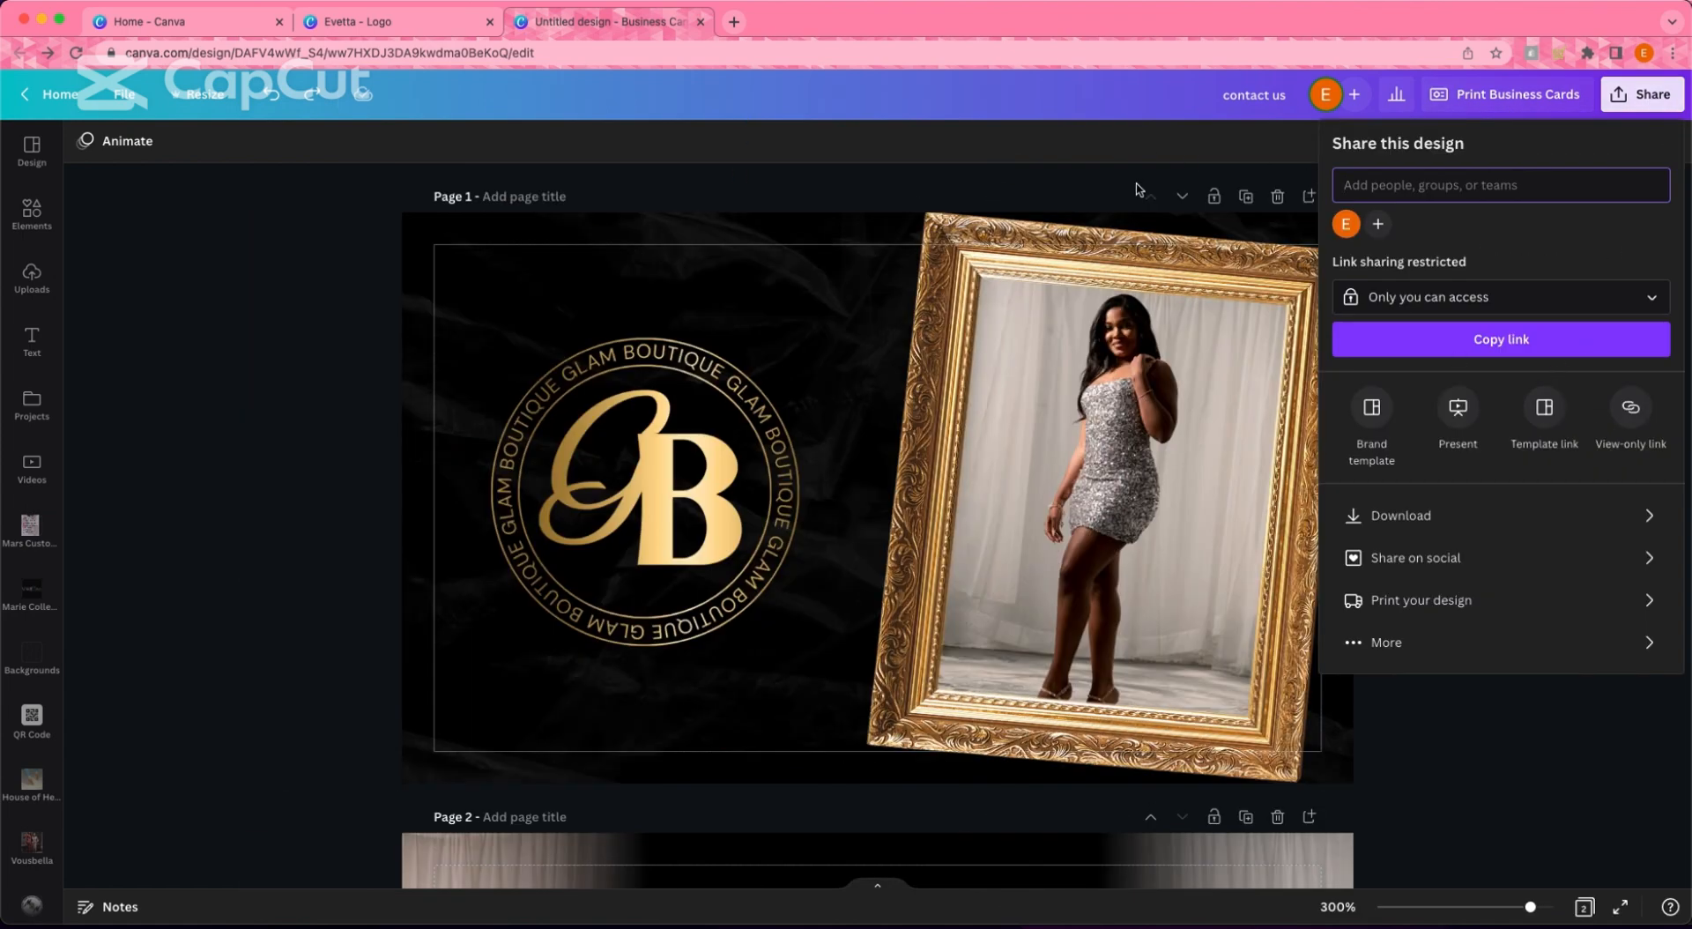
right_click(1455, 499)
click(1390, 530)
click(1392, 527)
click(1490, 510)
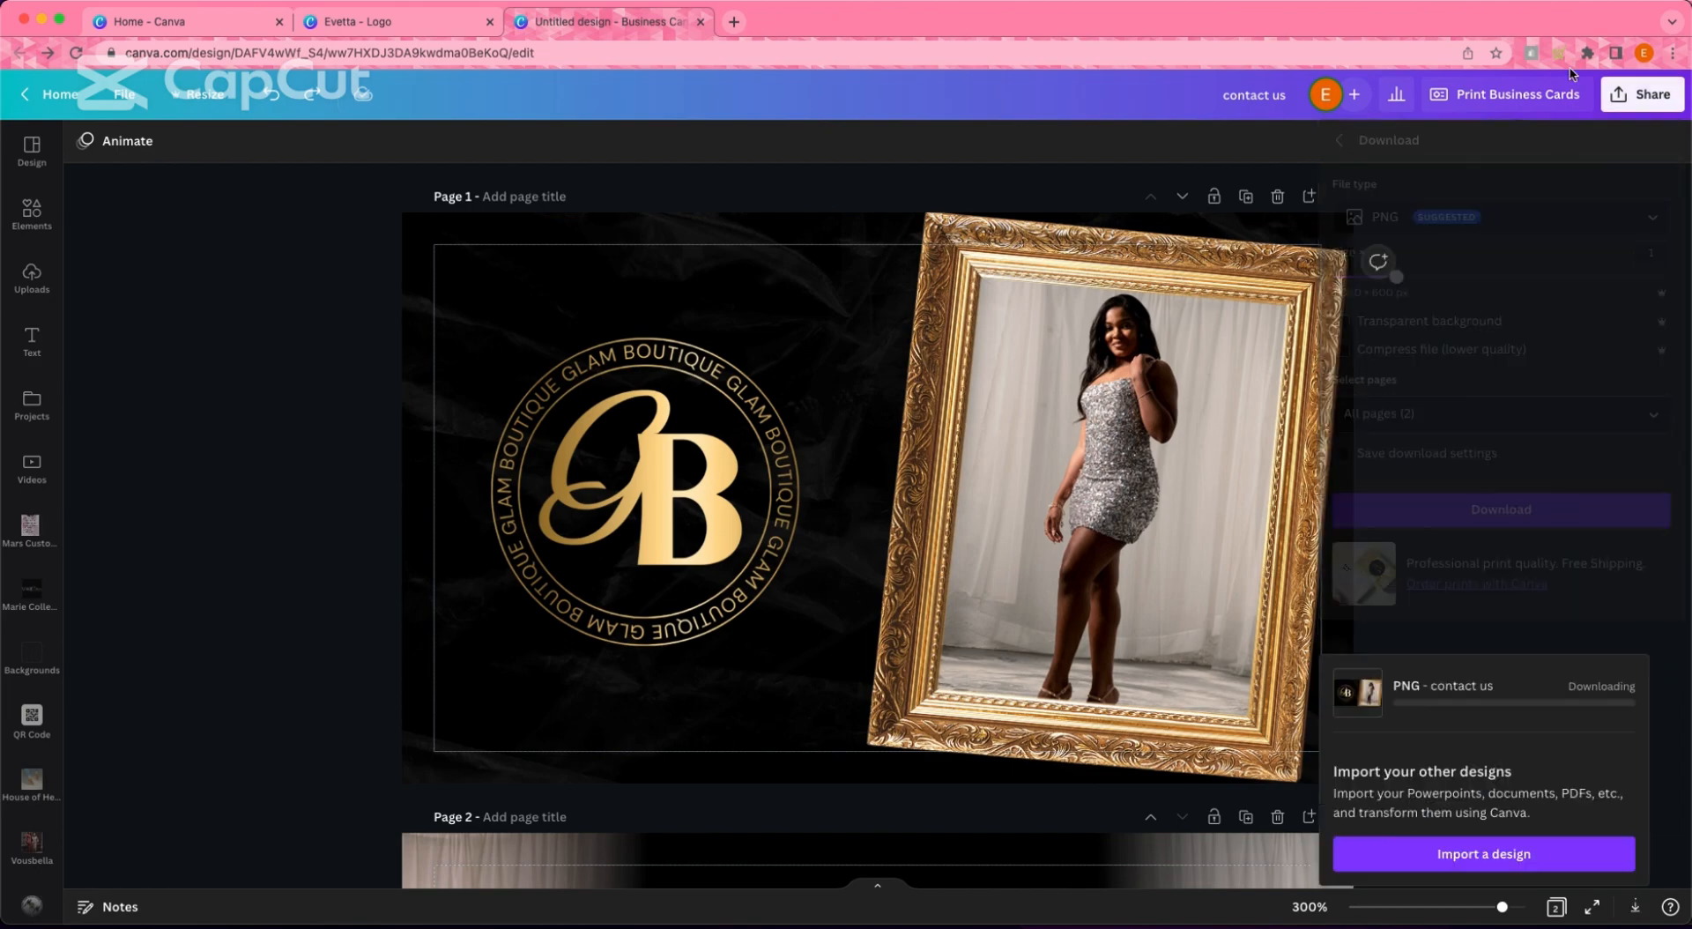